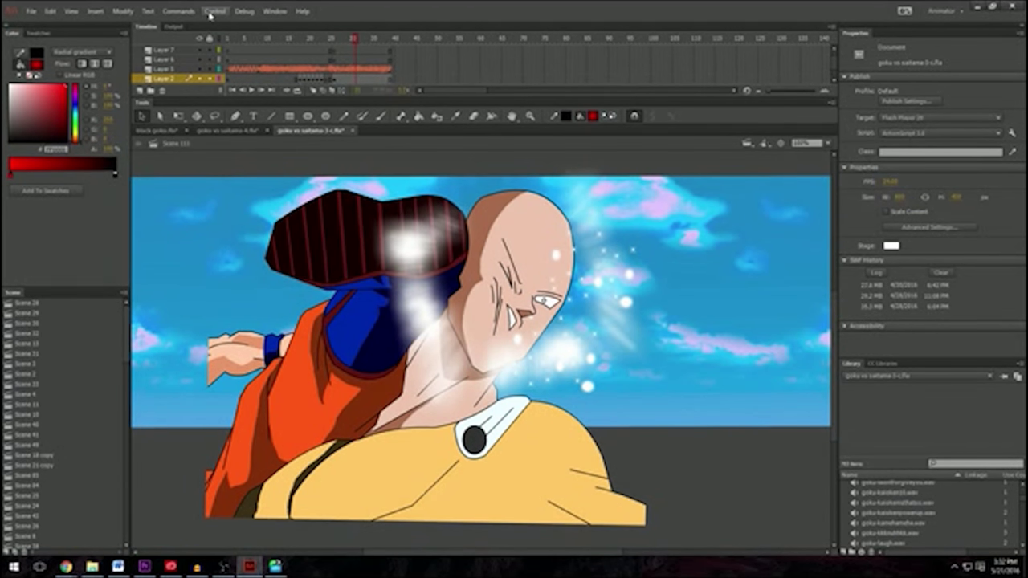
Step: Preview Scene 111 in a test window and play its timeline from the first frame with the white sparkle
click(212, 11)
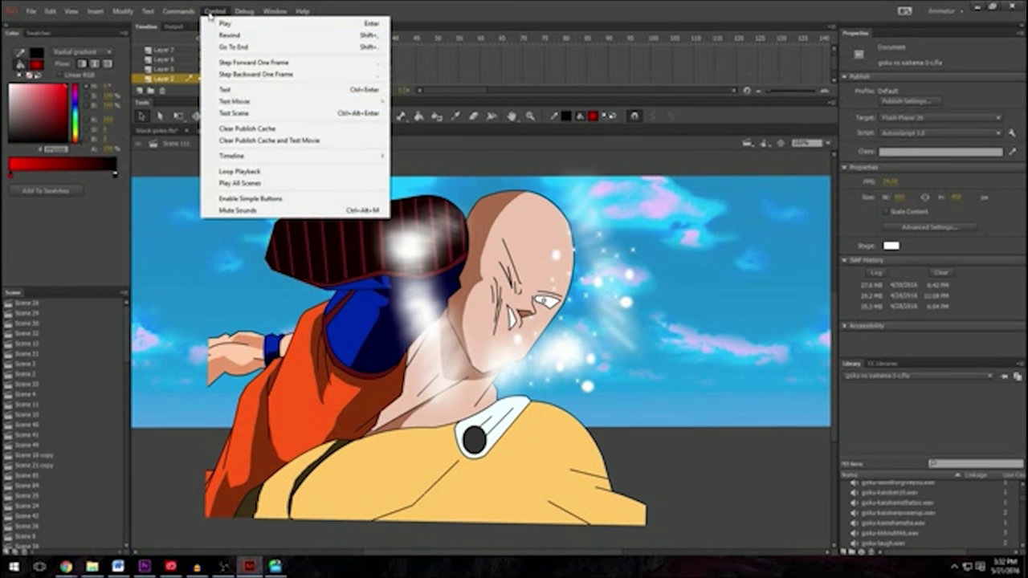
click(260, 113)
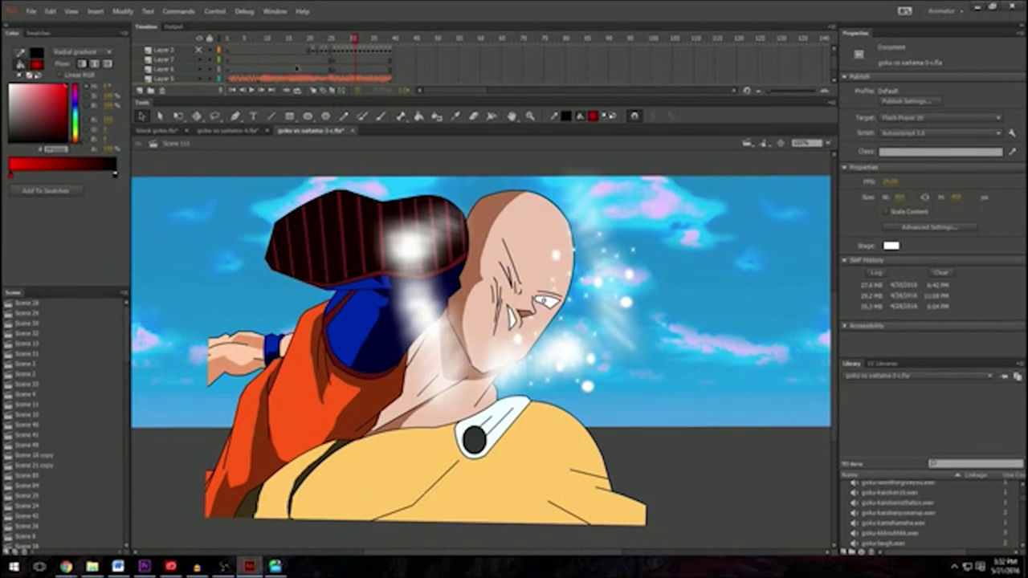
click(229, 69)
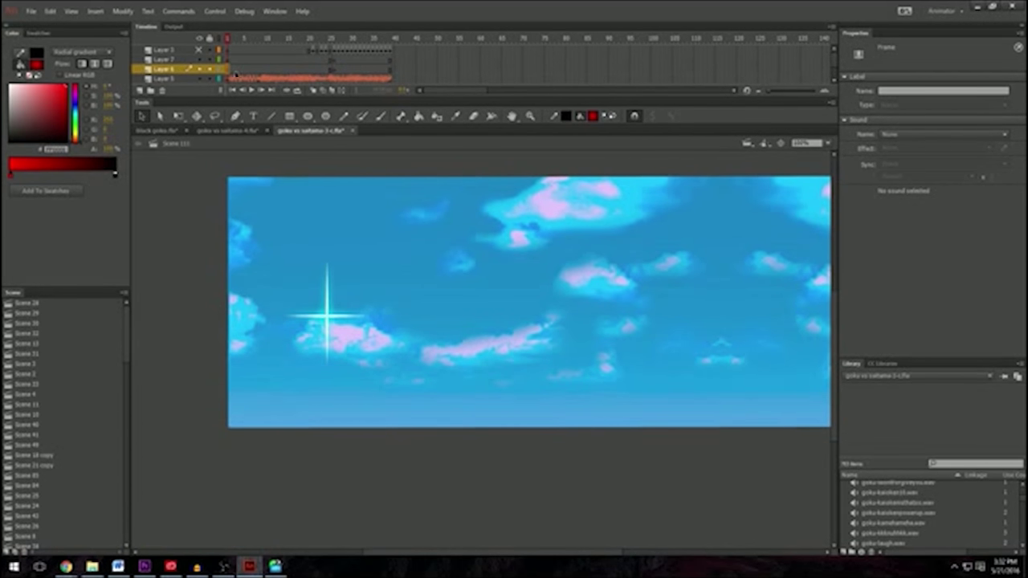
click(327, 324)
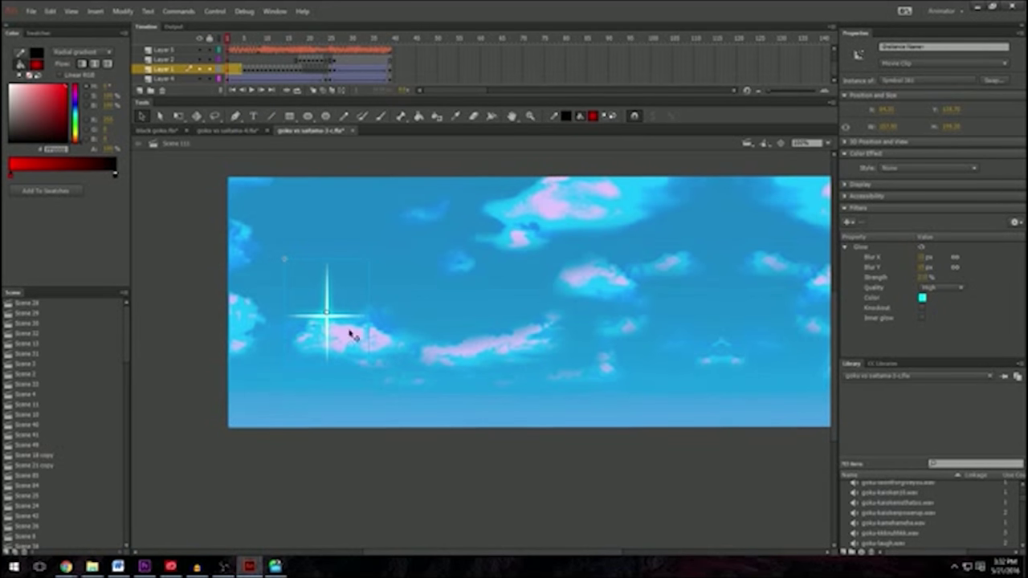
key(Return)
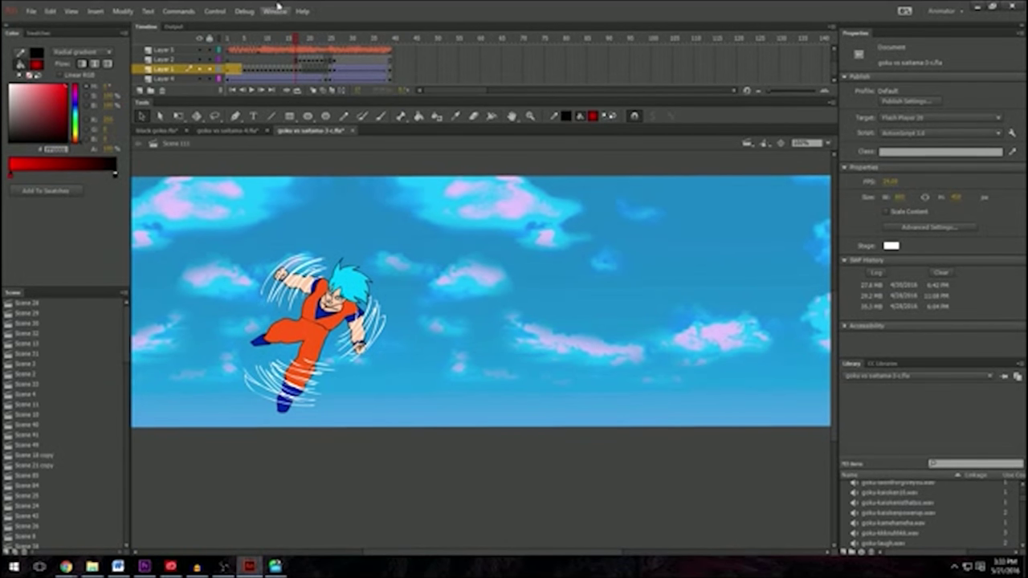
Step: Test Scene 111 once more from the flying pose and close the preview window
click(214, 11)
click(234, 113)
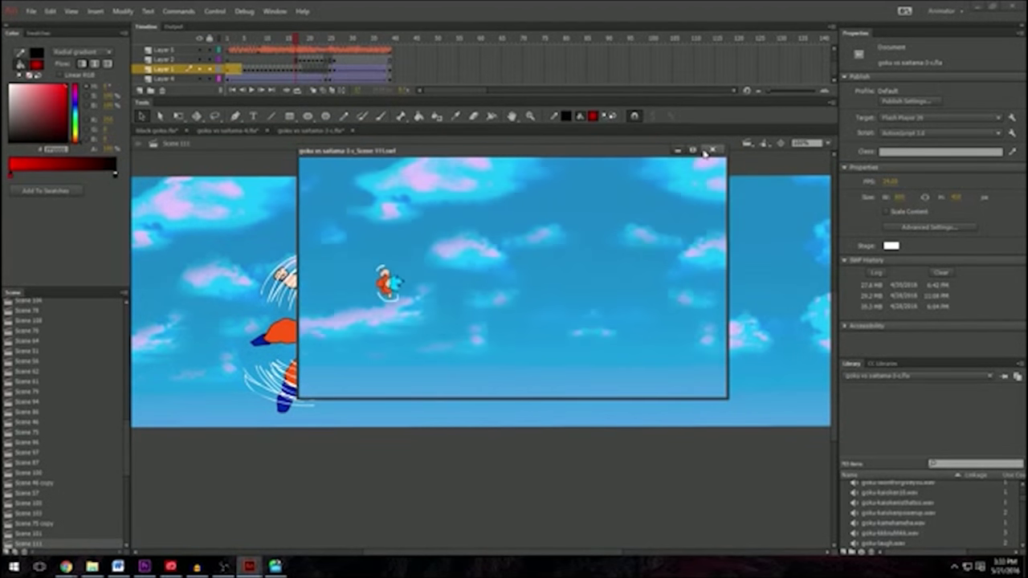
click(711, 149)
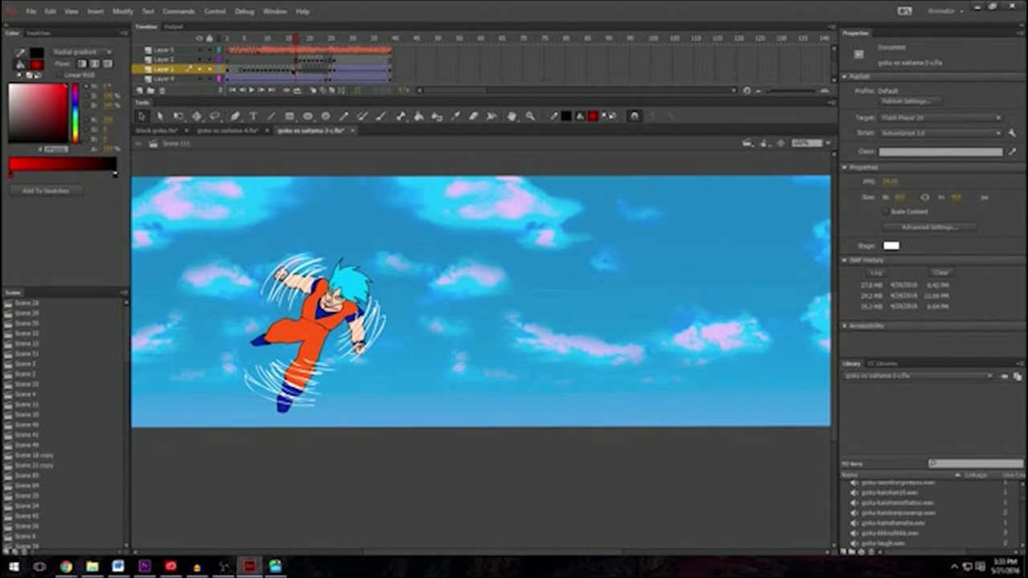
Step: Step frame by frame through the blue-haired fighter's approach poses around frames 17 to 20
key(period)
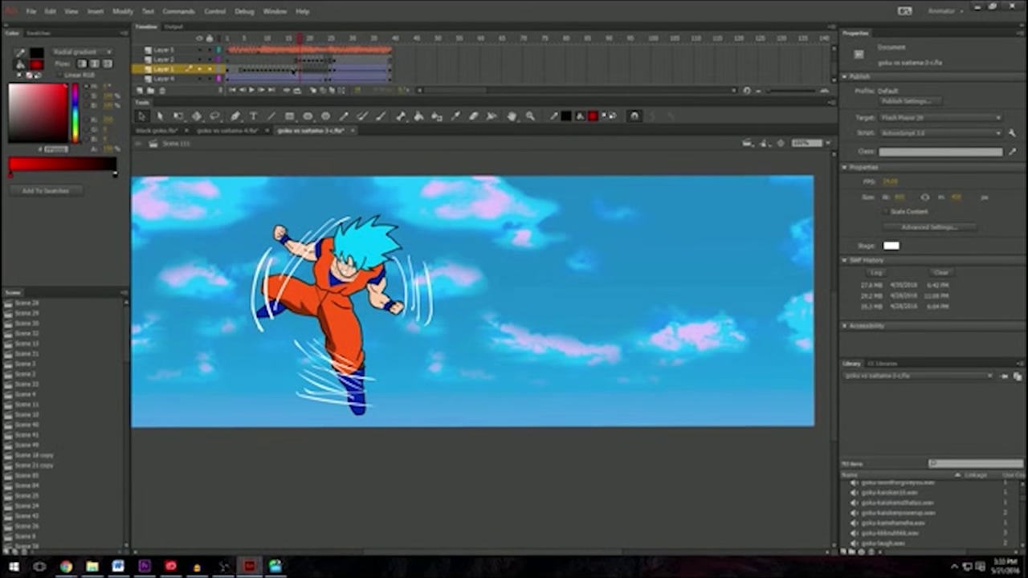
key(period)
key(period)
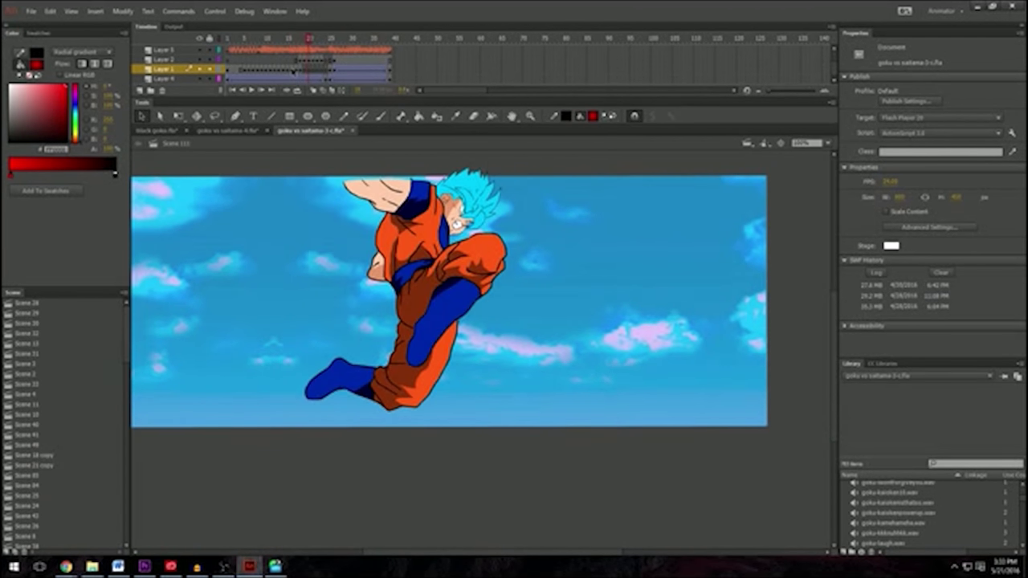
key(comma)
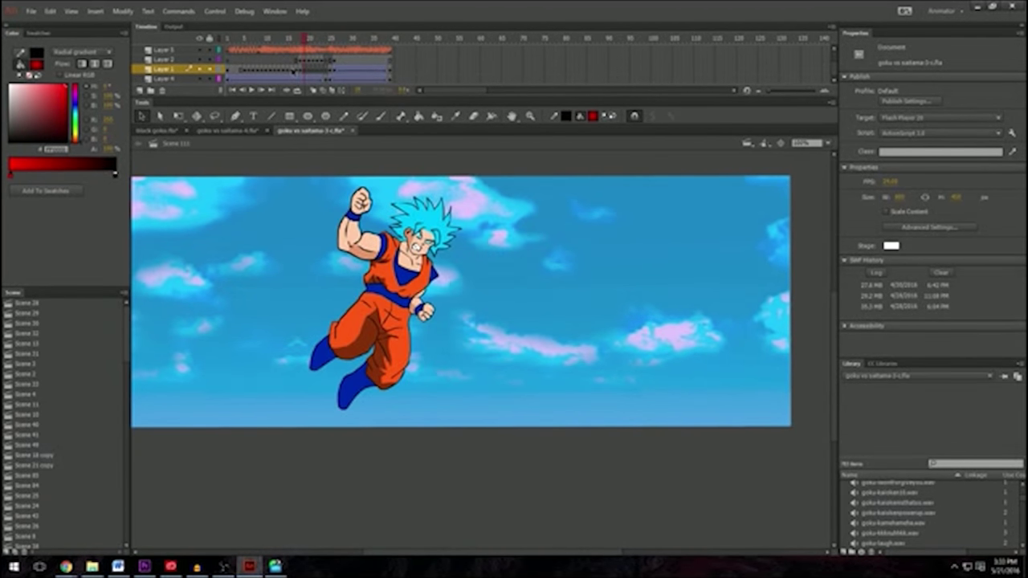
key(period)
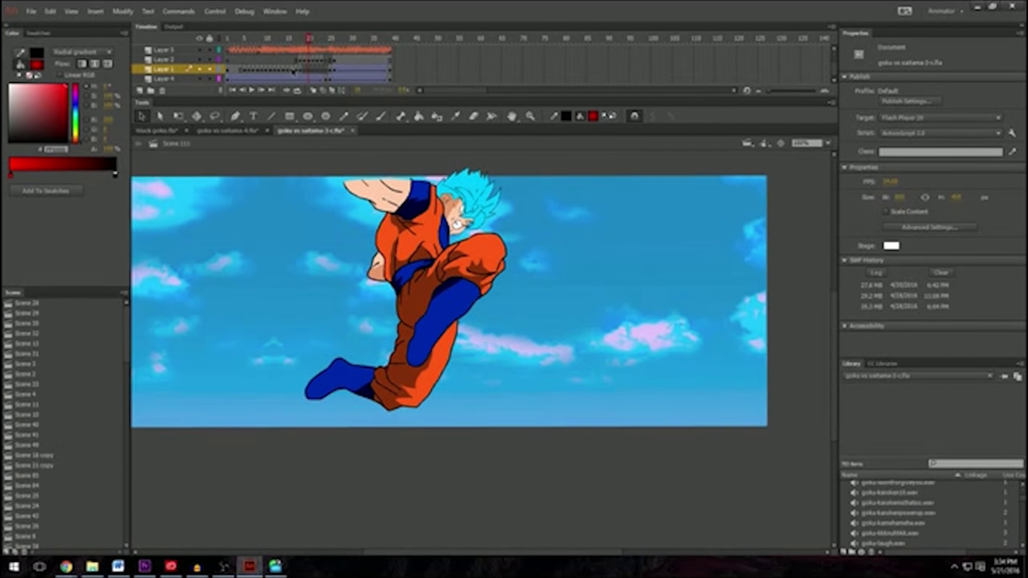
key(comma)
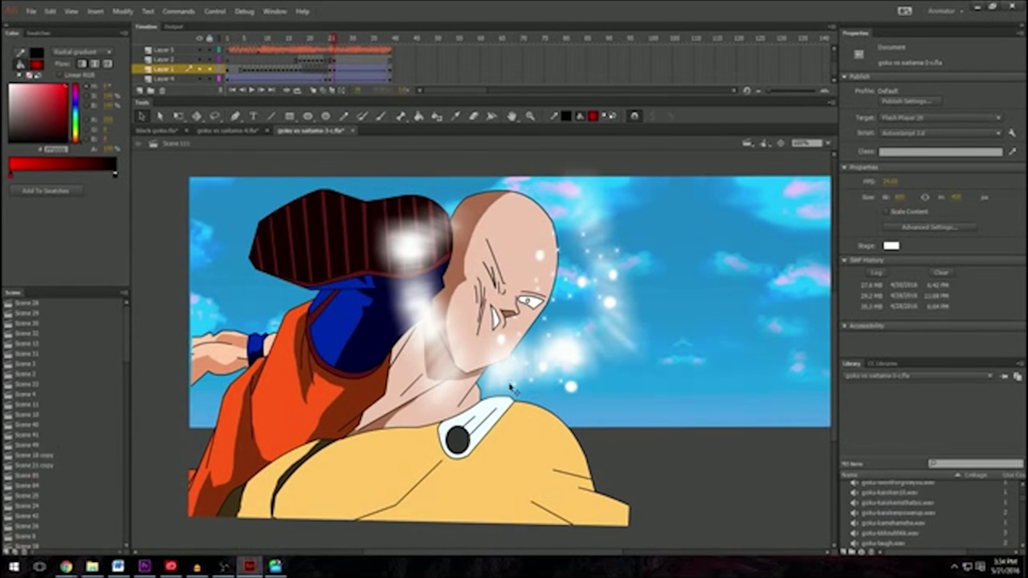
Step: Select the white impact effect on the kick to inspect it, and preview the scene in a test window
click(411, 247)
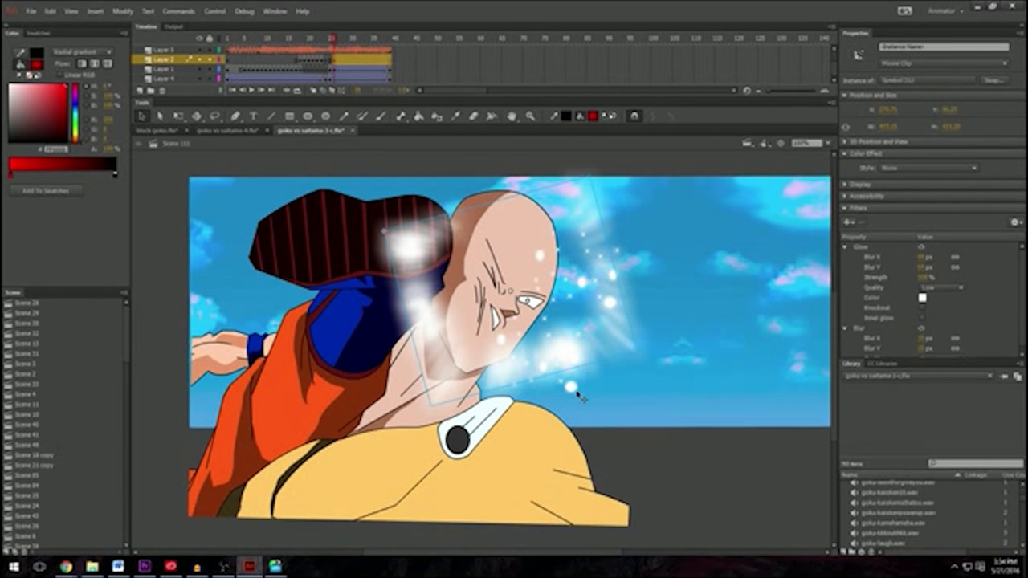
key(Return)
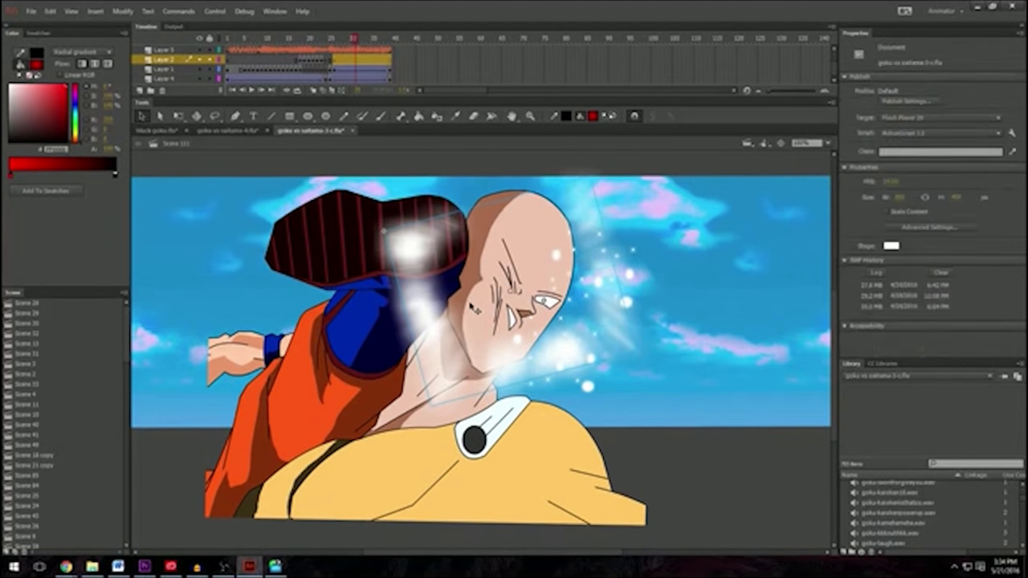
click(217, 9)
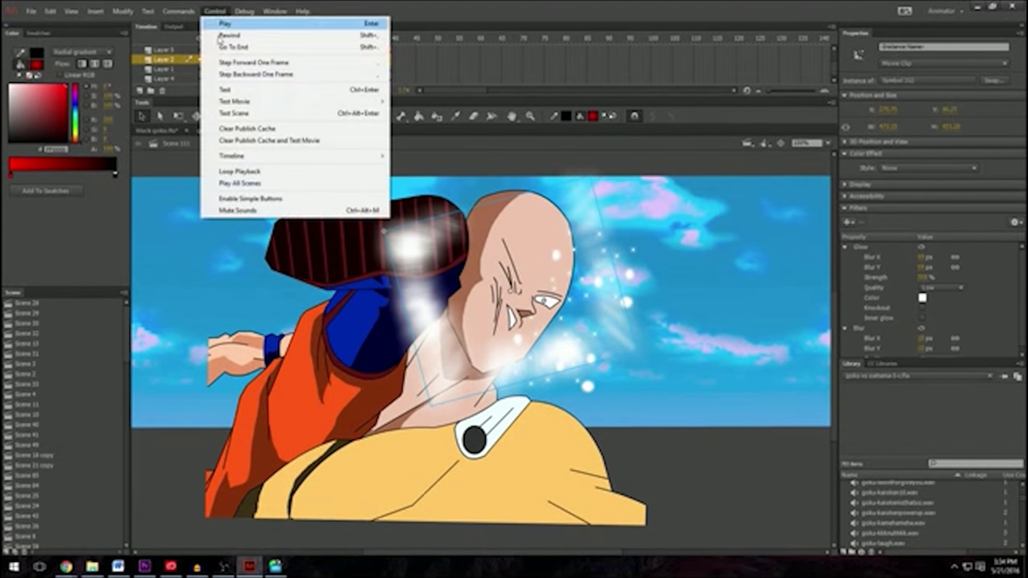
click(233, 117)
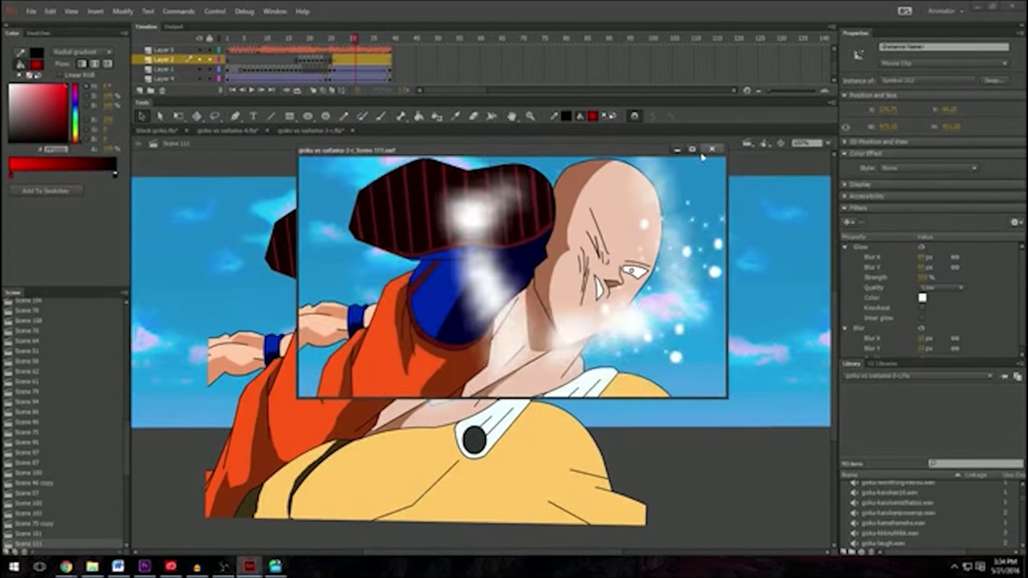
key(ctrl+w)
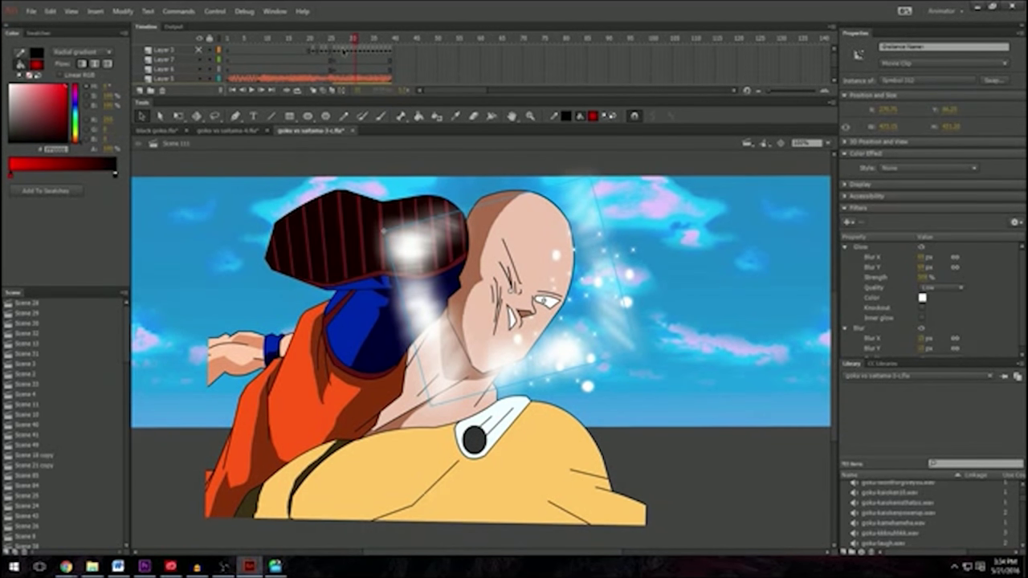
Step: Inspect the artwork on the mid-kick frame and on the last frame of the kick animation
scroll(317, 73, down, 1)
click(318, 70)
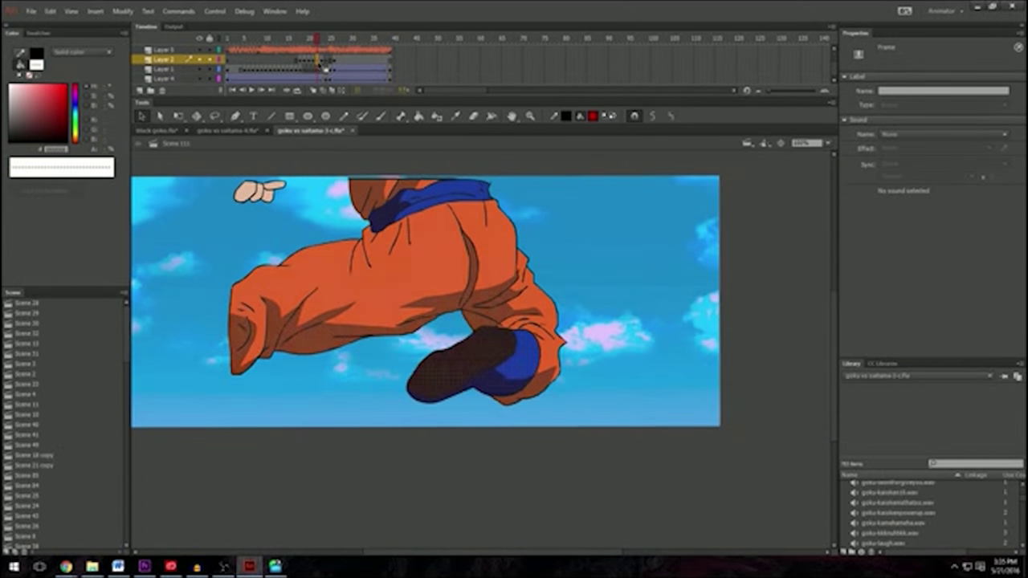
scroll(319, 71, up, 2)
click(642, 223)
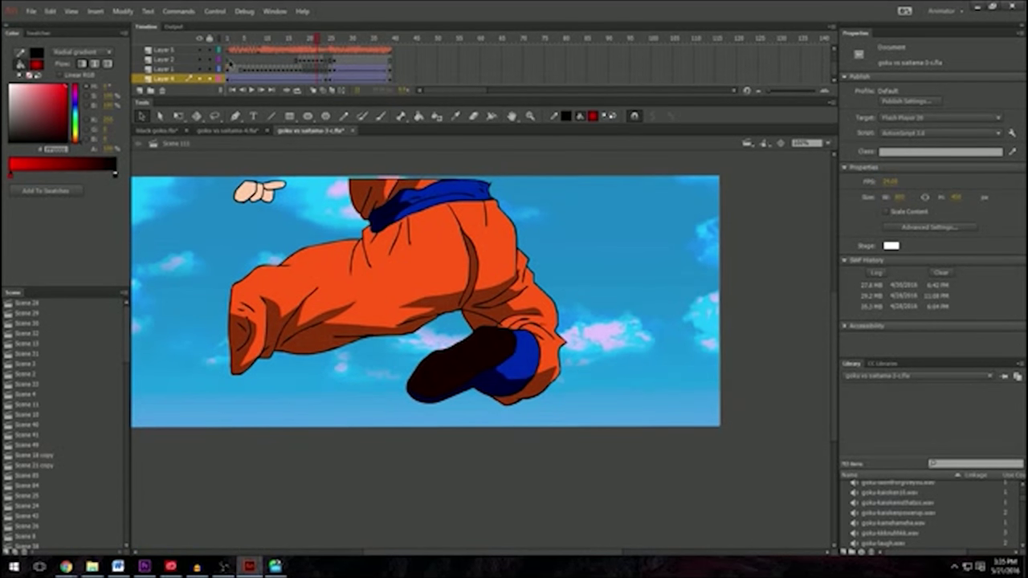
click(391, 60)
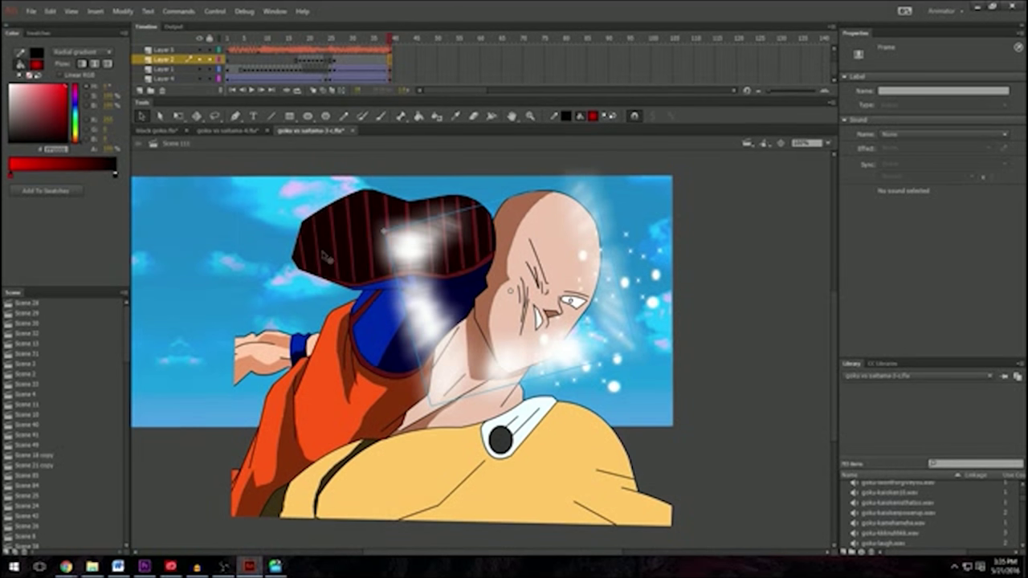
click(365, 296)
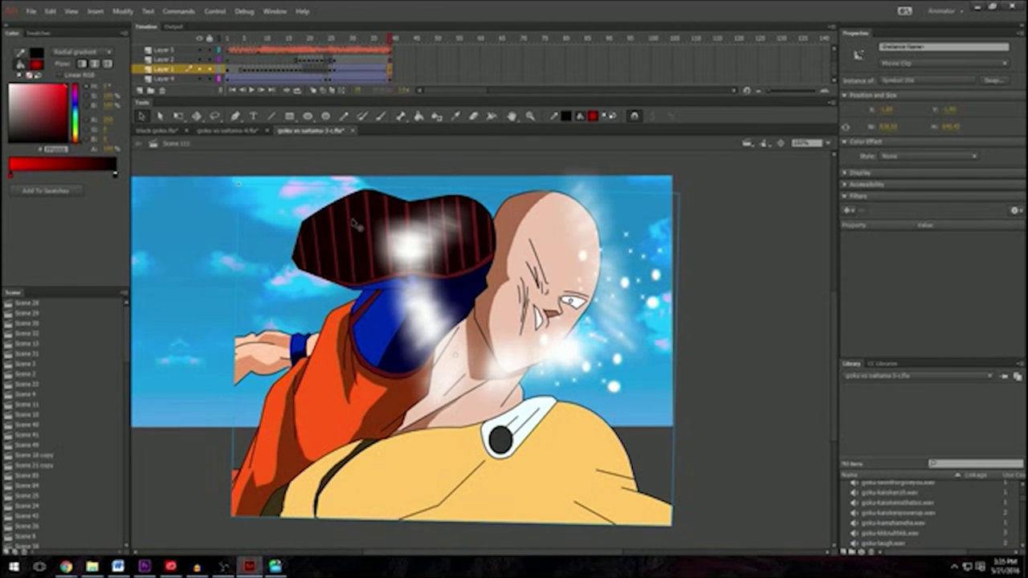
Step: Step backward and forward through the kick animation to examine its frame-by-frame drawings
key(comma)
key(comma)
key(comma)
key(comma)
key(comma)
key(comma)
key(comma)
key(comma)
key(comma)
key(comma)
key(comma)
key(comma)
key(comma)
key(comma)
key(comma)
key(comma)
key(comma)
key(comma)
key(comma)
key(comma)
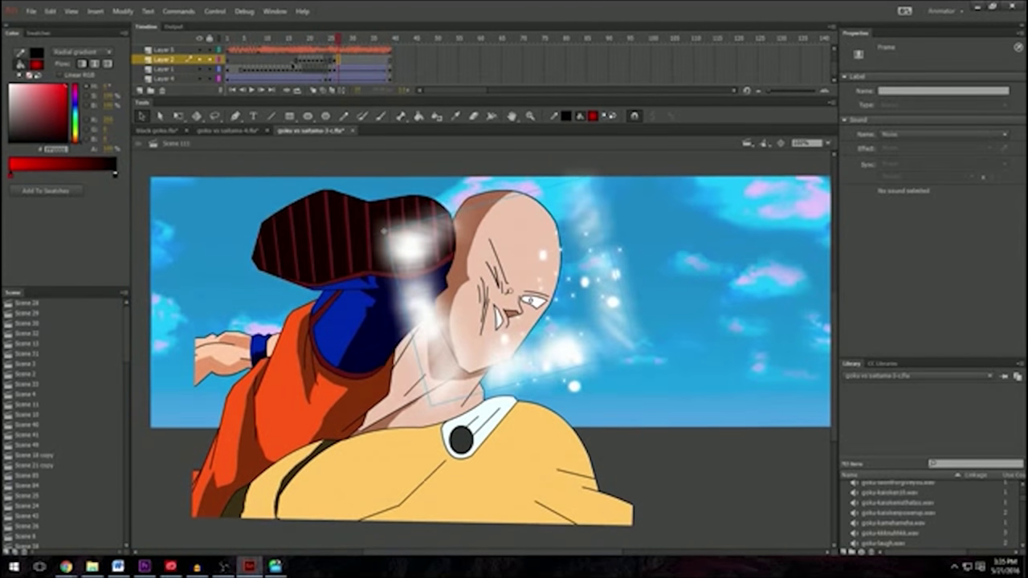
key(period)
key(period)
key(period)
key(period)
key(period)
key(period)
key(period)
key(period)
key(period)
key(period)
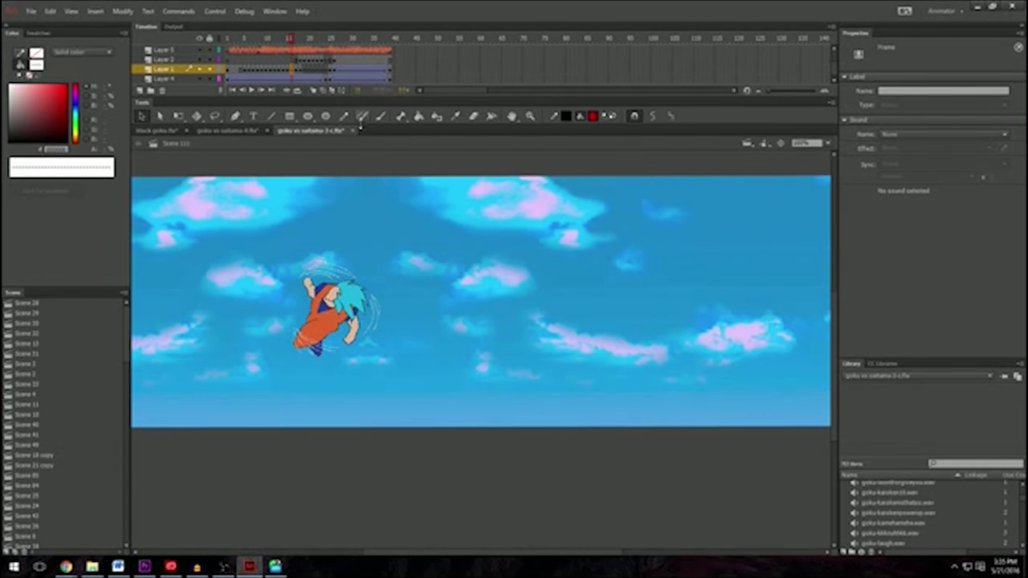
Step: Switch to the black goku.fla document and look over the face close-up in Scene 4
click(157, 130)
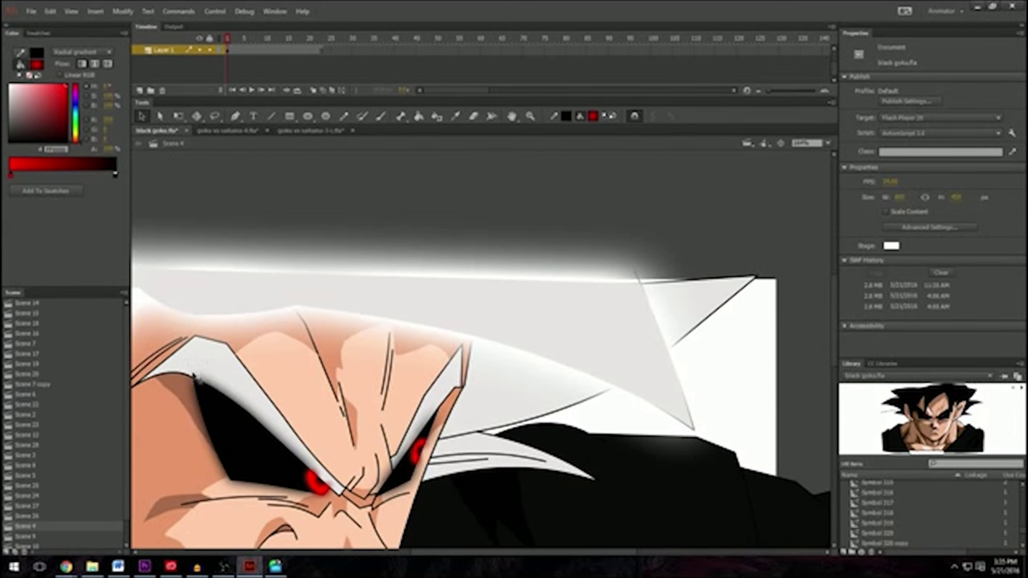
scroll(57, 417, down, 1)
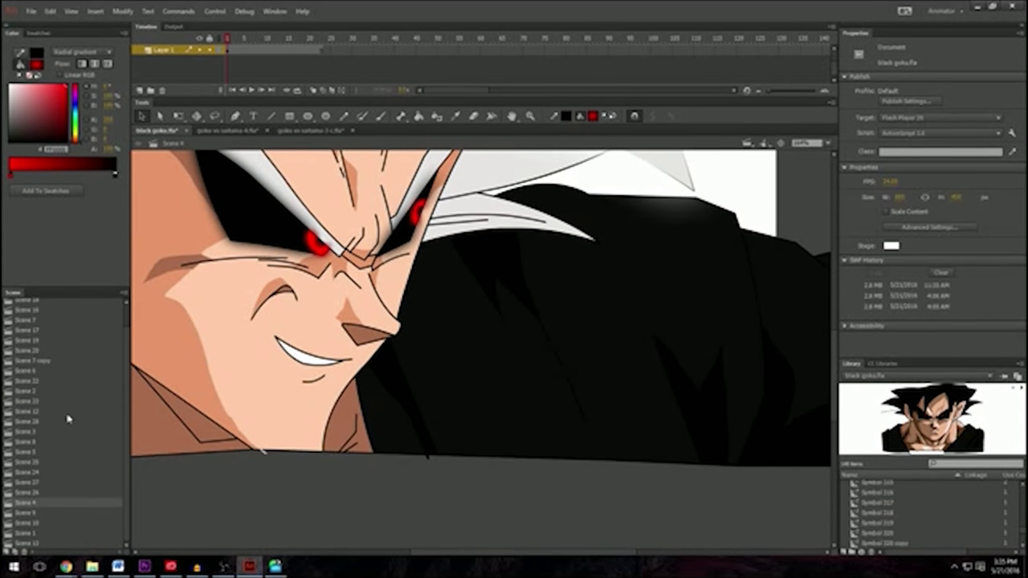
scroll(81, 391, up, 1)
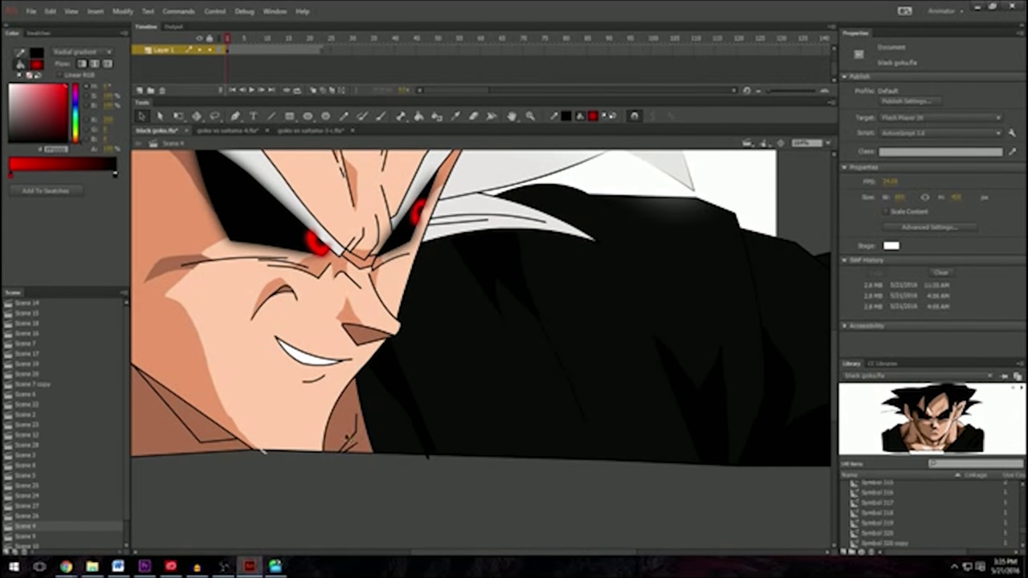
scroll(333, 454, up, 3)
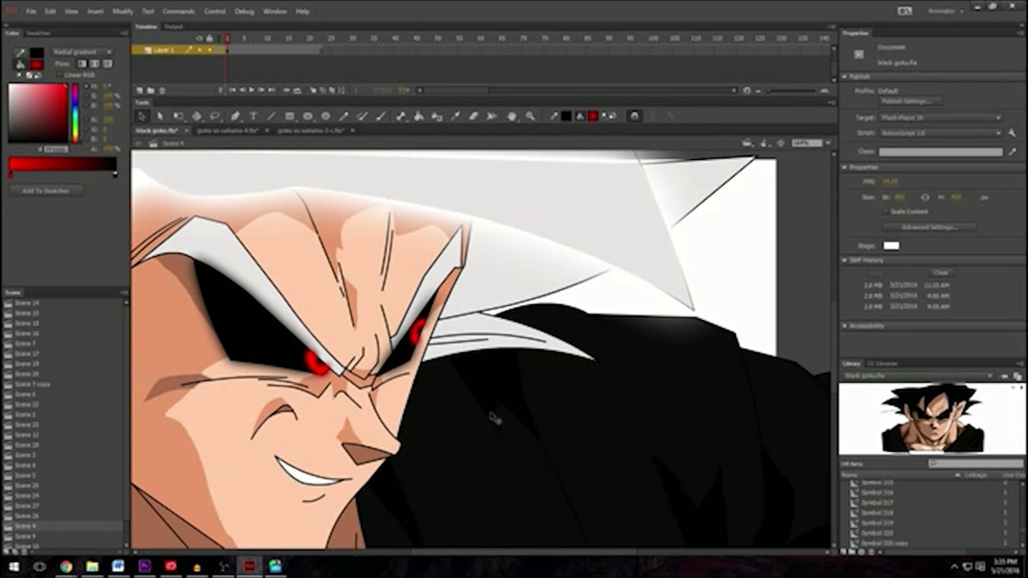
scroll(590, 556, left, 3)
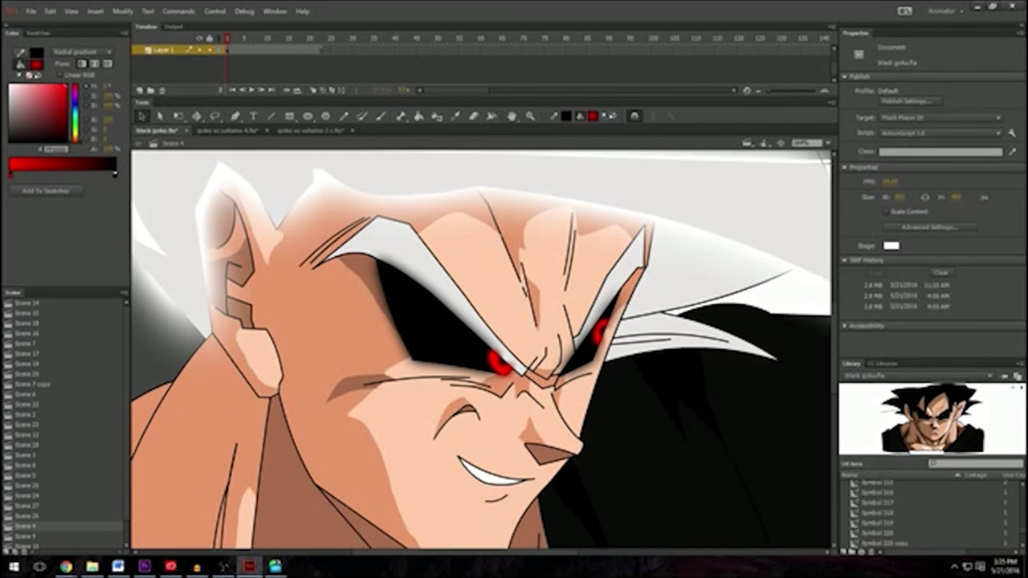
Step: Open Scene 7, preview it in a test window, and close the preview
click(30, 332)
click(32, 343)
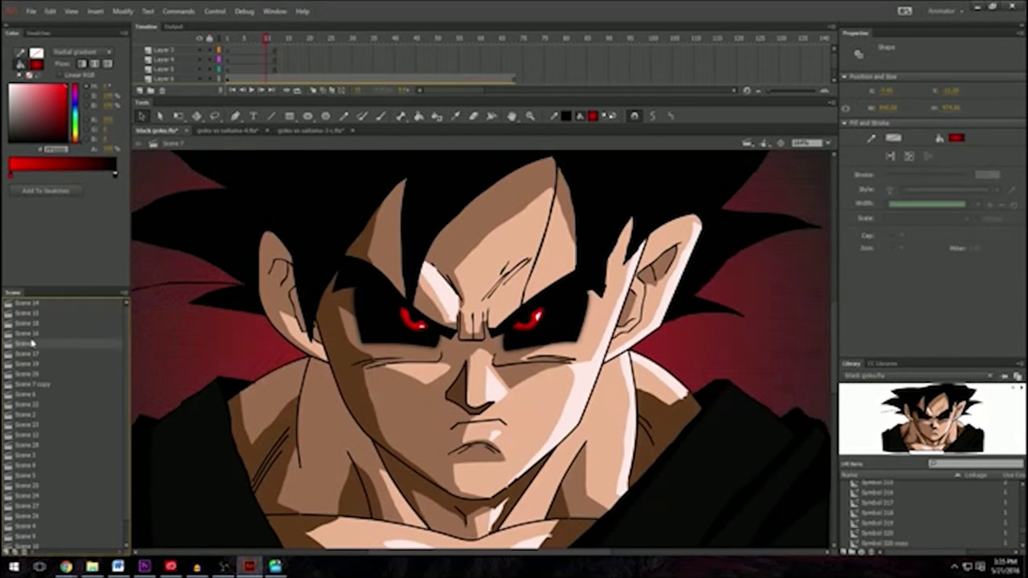
click(214, 12)
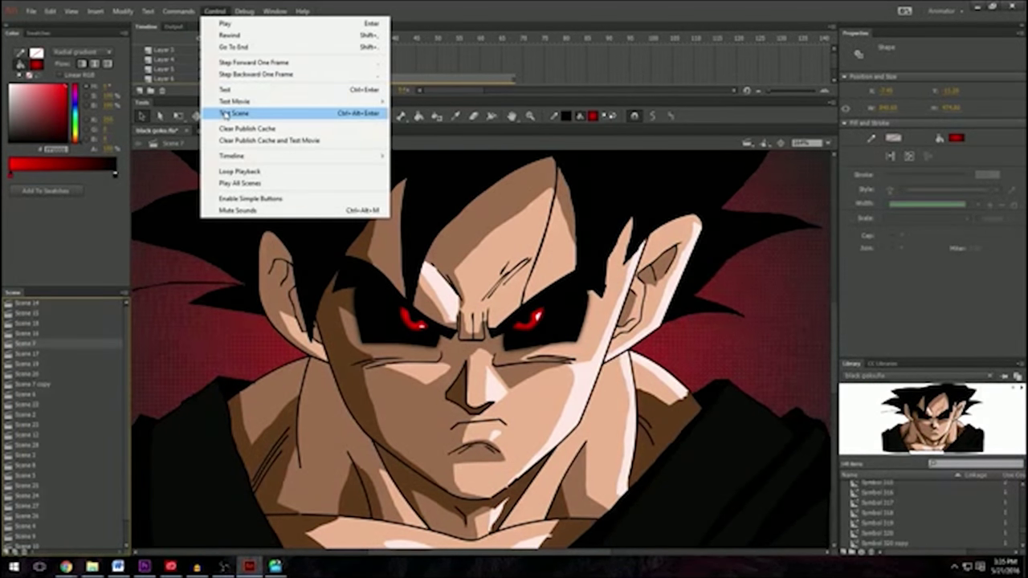
click(229, 114)
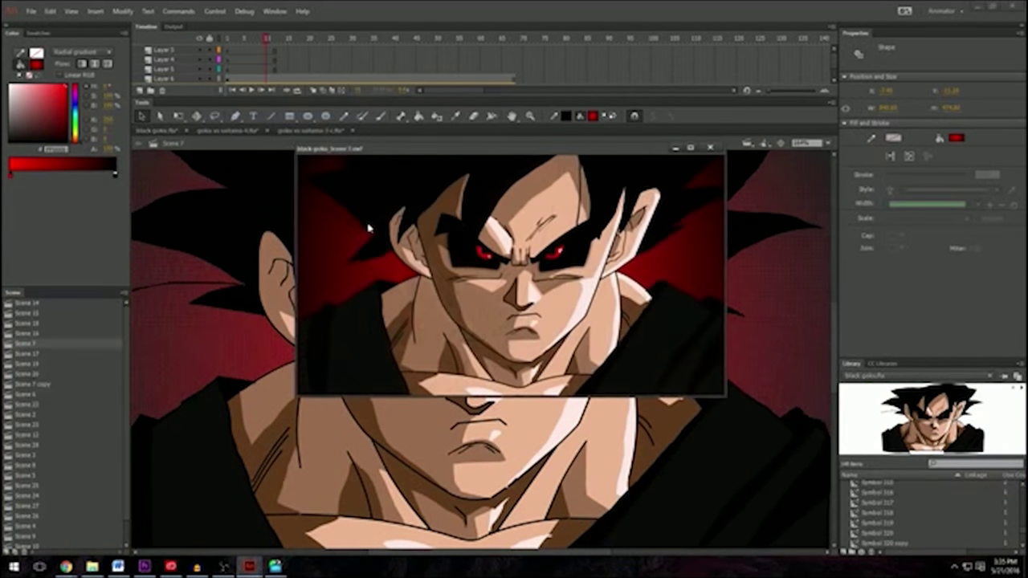
click(711, 149)
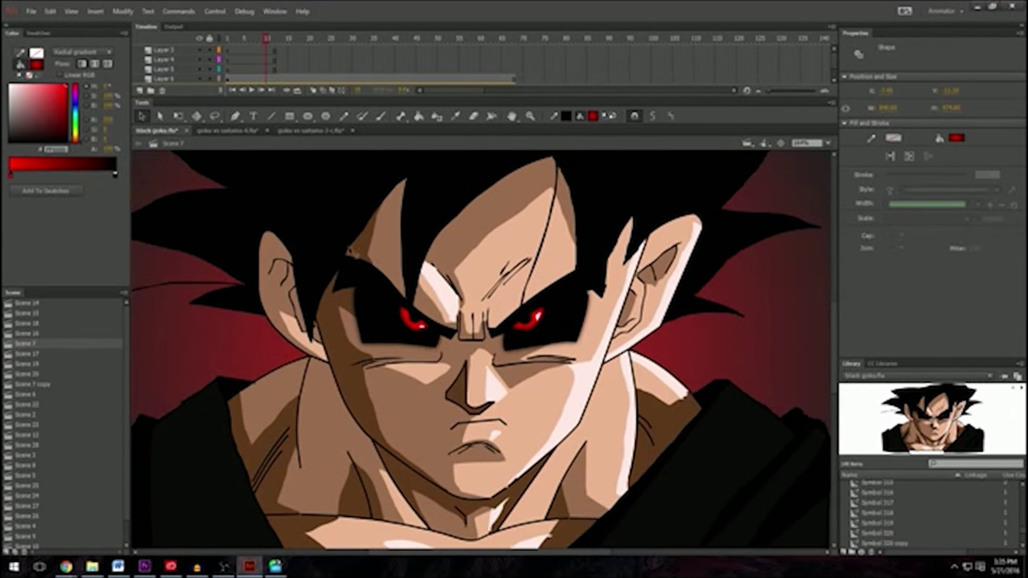
Step: Add a new blank scene at the end of black goku.fla's scene list and activate the Brush tool
scroll(91, 482, down, 1)
click(18, 544)
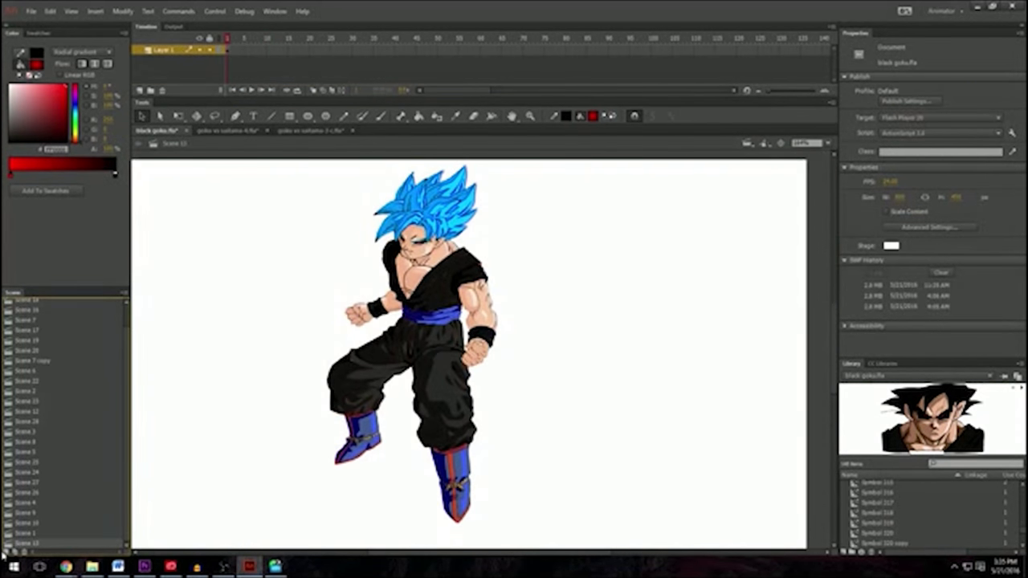
click(6, 551)
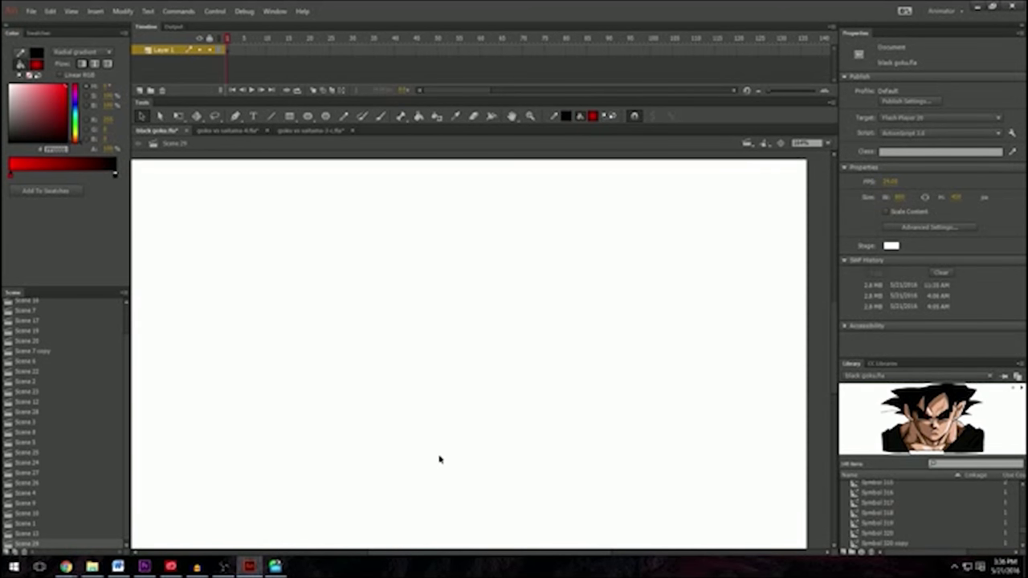
key(b)
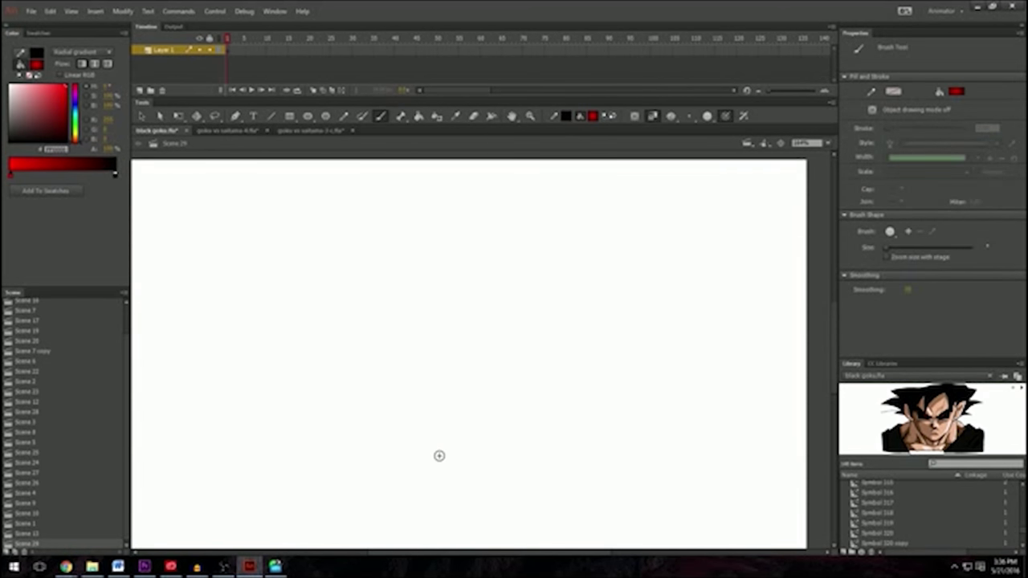
Step: Set the fill to solid black and brush a small pointed face outline with spiky bangs and neck lines
click(593, 116)
click(626, 191)
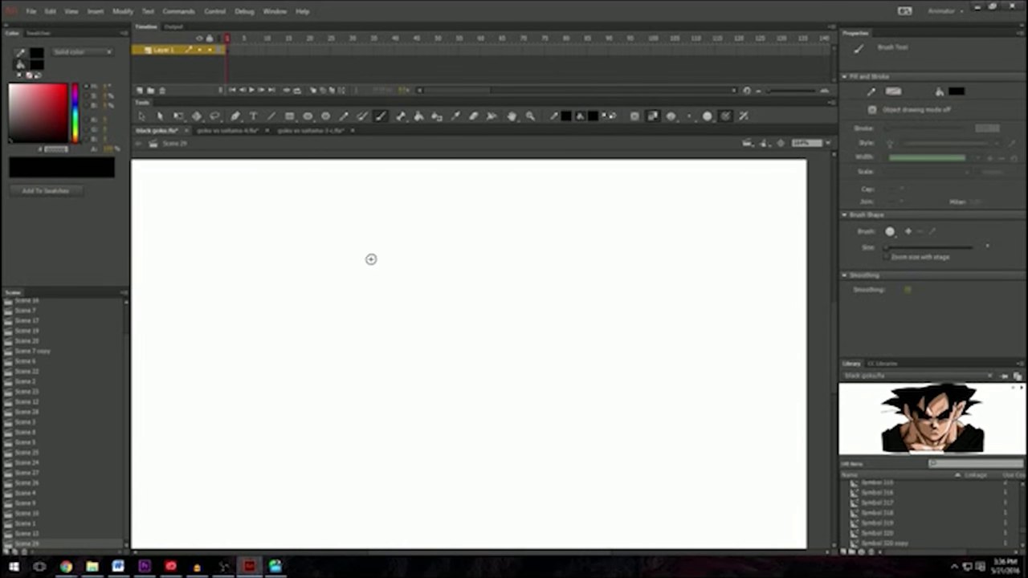
mouse_move(372, 275)
mouse_down()
mouse_move(405, 329)
mouse_move(428, 276)
mouse_up()
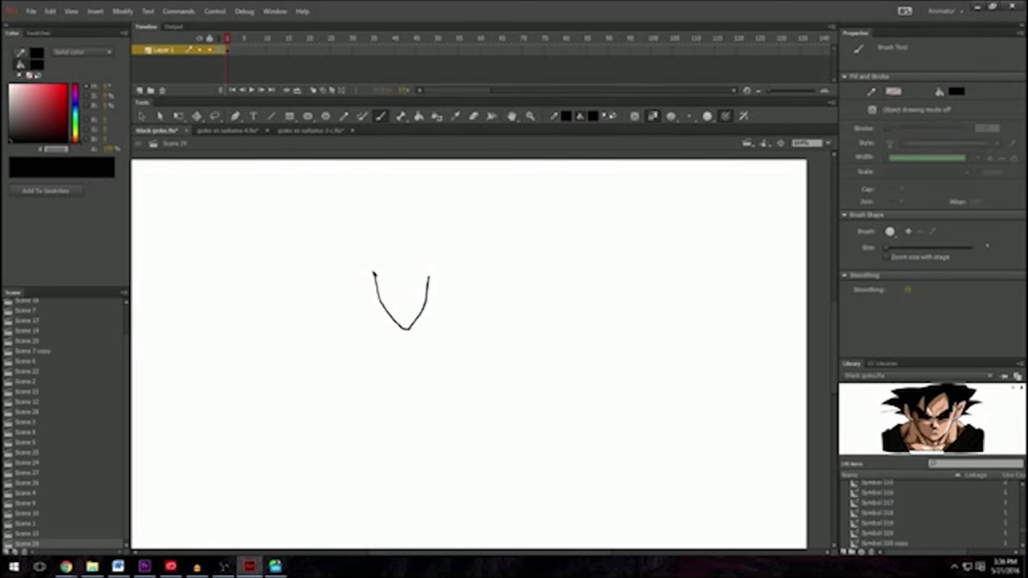
mouse_move(434, 273)
mouse_down()
mouse_move(389, 294)
mouse_move(388, 277)
mouse_move(408, 287)
mouse_move(415, 273)
mouse_move(425, 277)
mouse_move(389, 279)
mouse_move(379, 333)
mouse_up()
mouse_move(430, 301)
mouse_down()
mouse_move(429, 329)
mouse_move(441, 332)
mouse_up()
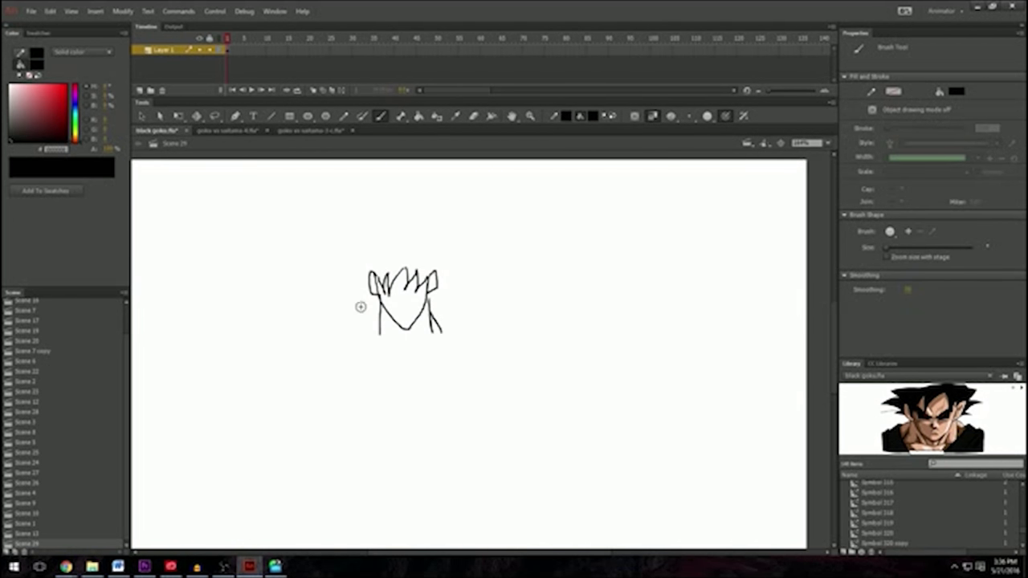
Step: Brush the shoulders and collar below the neck and spiky hair around the head to complete the character sketch
mouse_move(379, 321)
mouse_down()
mouse_move(386, 355)
mouse_move(403, 372)
mouse_move(444, 341)
mouse_up()
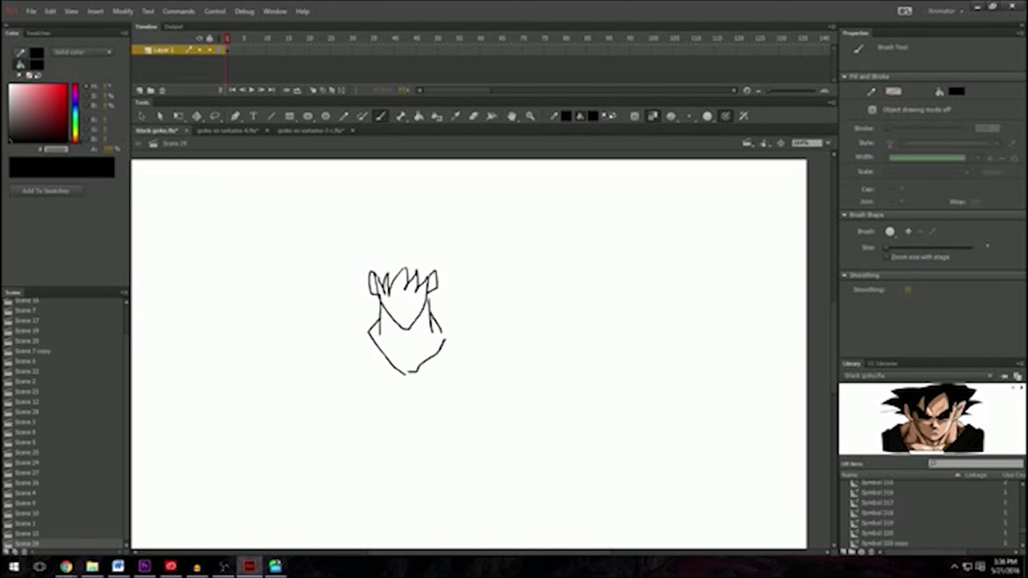
drag(440, 299, 448, 335)
mouse_move(382, 346)
mouse_down()
mouse_move(410, 365)
mouse_move(427, 343)
mouse_move(443, 344)
mouse_move(391, 343)
mouse_move(443, 340)
mouse_up()
drag(384, 323, 411, 353)
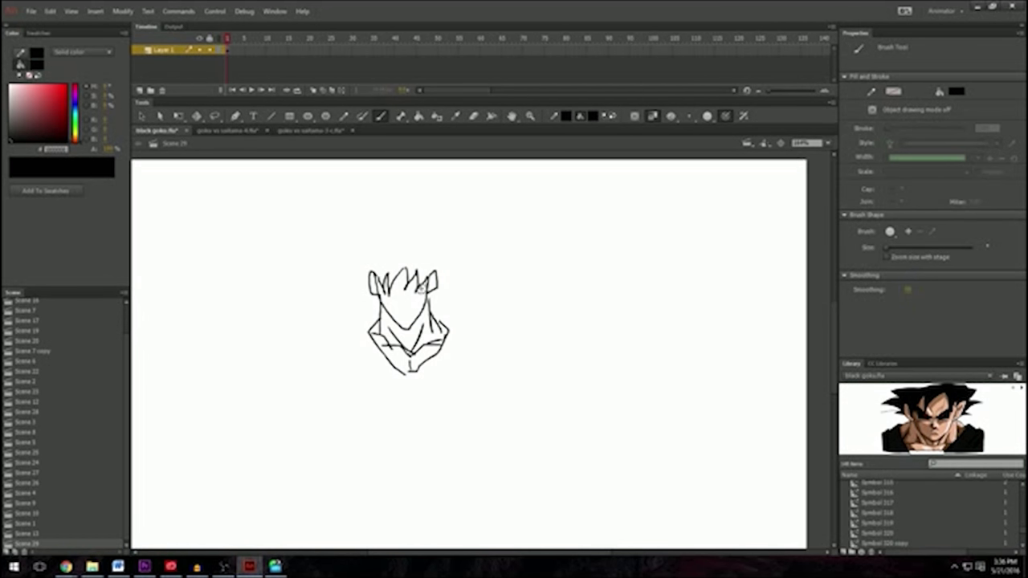
mouse_move(356, 302)
mouse_down()
mouse_move(368, 262)
mouse_move(328, 263)
mouse_move(374, 239)
mouse_move(354, 206)
mouse_move(401, 226)
mouse_up()
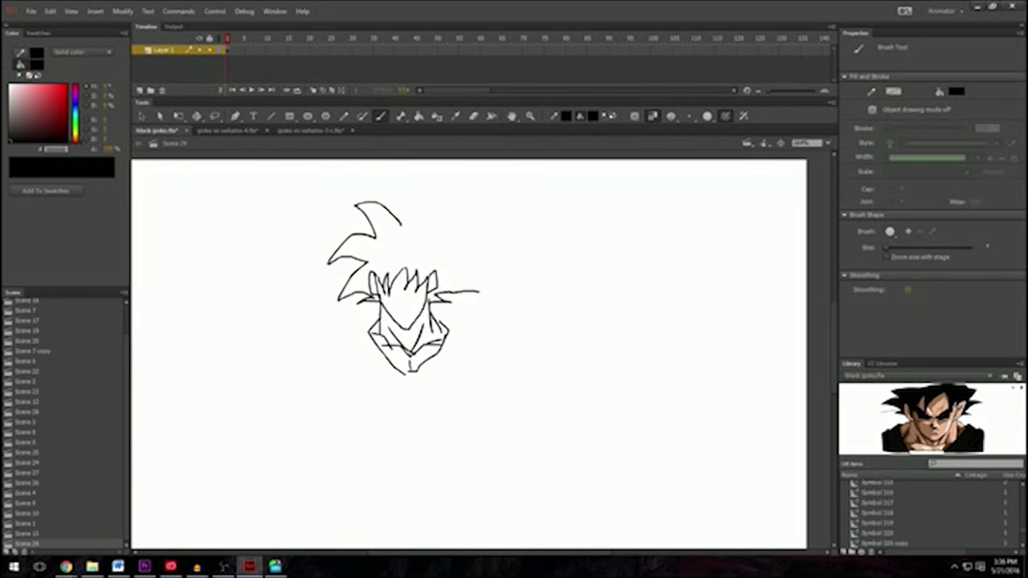
mouse_move(420, 240)
mouse_down()
mouse_move(410, 186)
mouse_move(401, 224)
mouse_up()
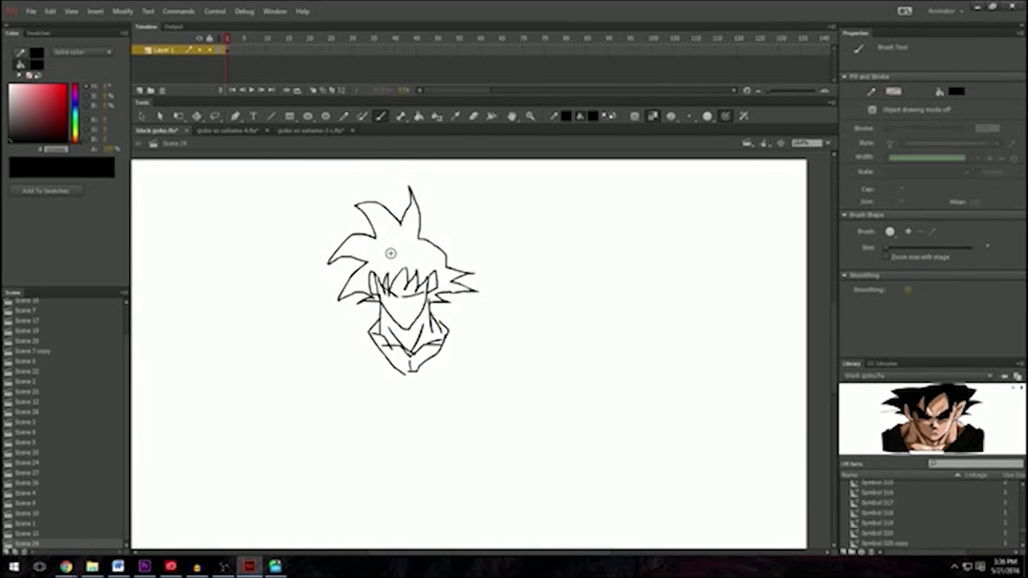
Step: Select the whole brushed head sketch and delete it from the stage
key(v)
drag(491, 408, 197, 74)
key(Delete)
Step: Set the Line tool's stroke to 1.00 and draw an angular, open-topped jaw outline from straight segments
key(n)
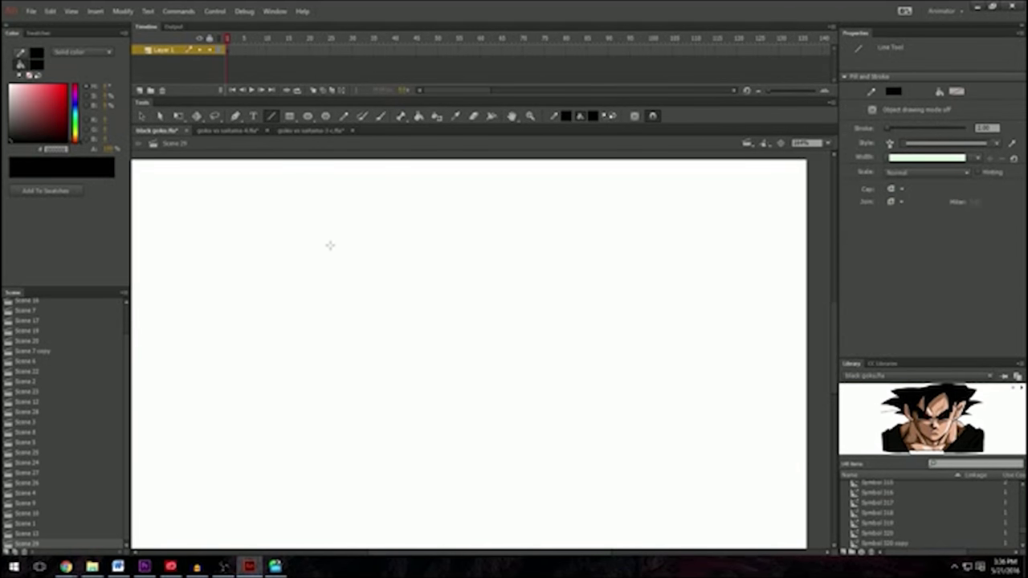
click(987, 128)
mouse_move(338, 280)
mouse_down()
mouse_move(339, 316)
mouse_move(380, 342)
mouse_move(410, 314)
mouse_move(420, 275)
mouse_up()
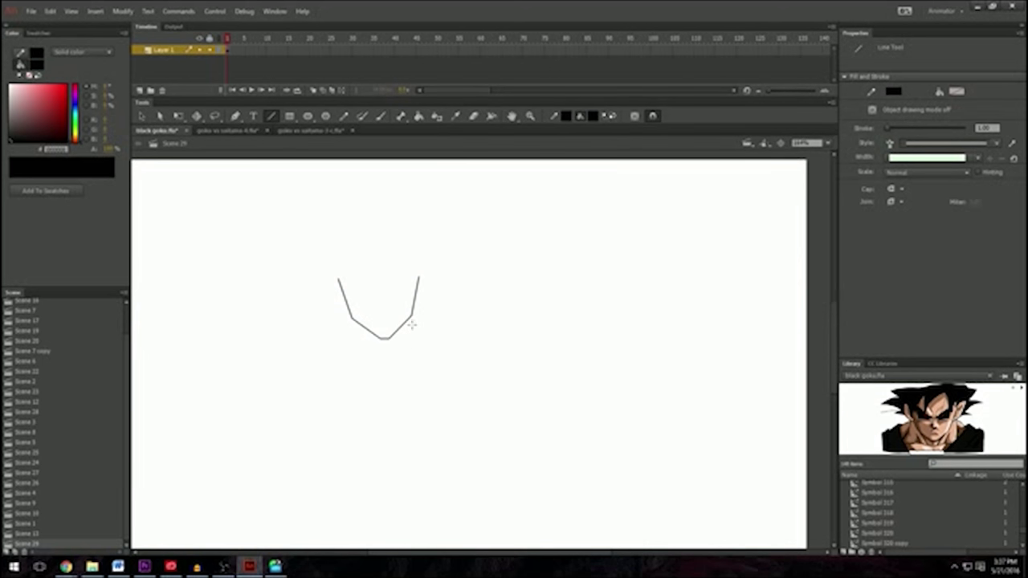
key(v)
drag(417, 296, 416, 304)
key(n)
drag(341, 279, 358, 289)
key(ctrl+z)
Step: Draw two slanted angry eyebrows inside the jaw outline and an angular nose between them with straight lines
scroll(357, 288, up, 5)
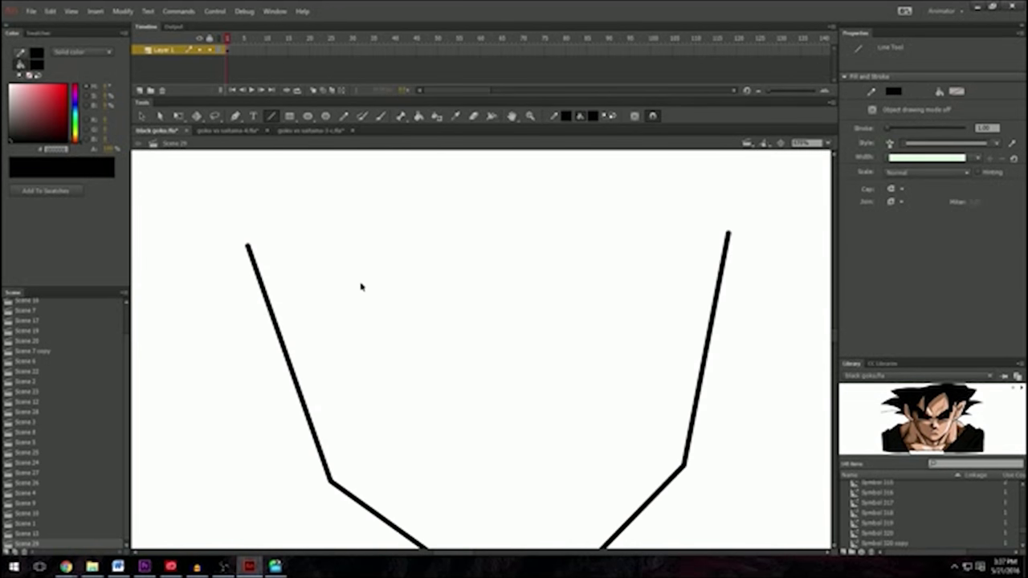
drag(284, 249, 469, 328)
mouse_move(283, 249)
mouse_down()
mouse_move(305, 294)
mouse_move(451, 337)
mouse_move(470, 336)
mouse_move(473, 314)
mouse_up()
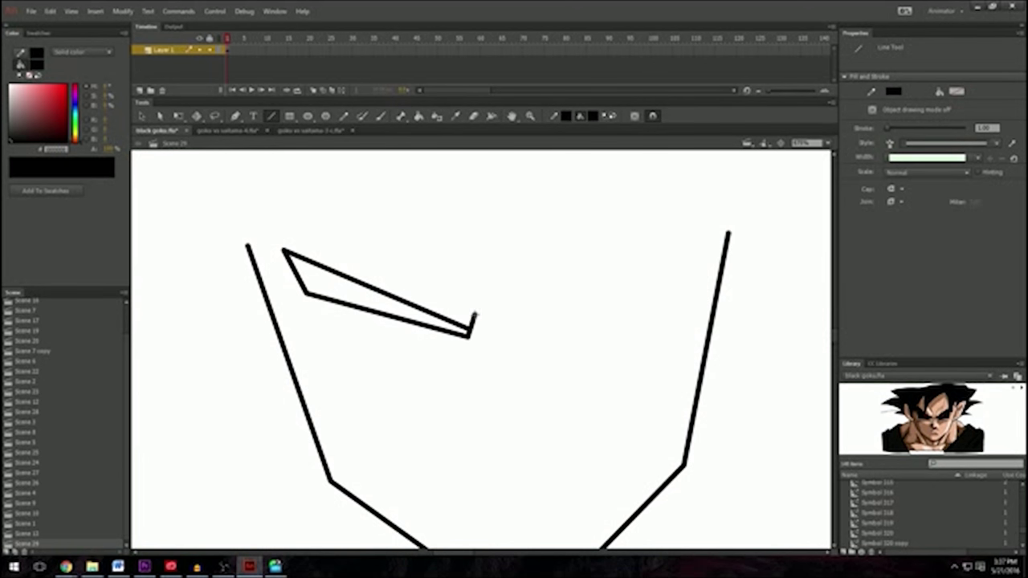
mouse_move(682, 232)
mouse_down()
mouse_move(717, 273)
mouse_move(507, 340)
mouse_move(495, 313)
mouse_move(682, 232)
mouse_up()
drag(498, 331, 497, 424)
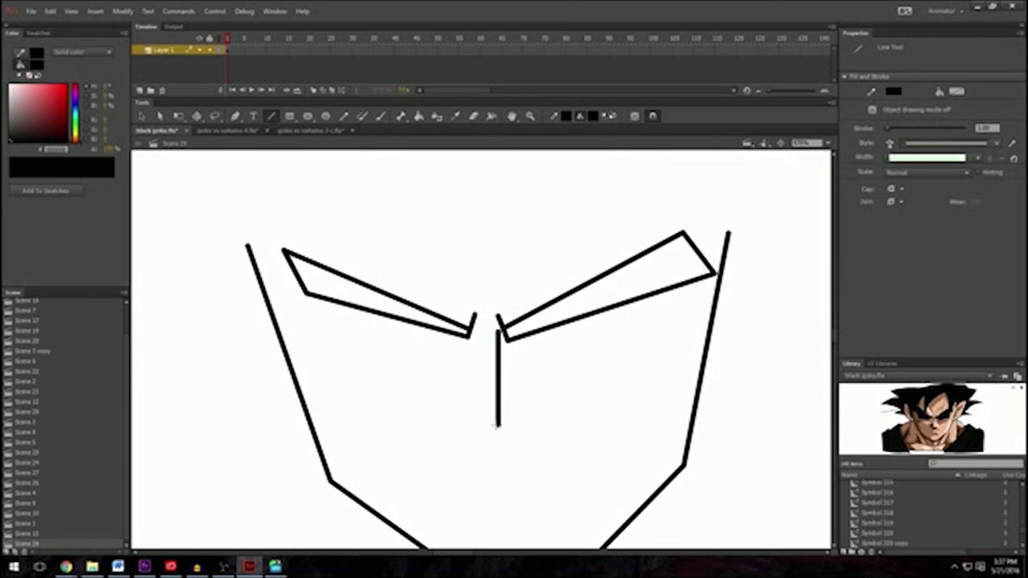
mouse_move(498, 352)
mouse_down()
mouse_move(524, 408)
mouse_move(489, 441)
mouse_move(464, 427)
mouse_up()
Step: Draw the lower outlines of both eyes beneath the eyebrows with straight lines
mouse_move(323, 300)
mouse_down()
mouse_move(363, 365)
mouse_move(432, 371)
mouse_move(452, 354)
mouse_up()
key(ctrl+z)
drag(433, 371, 447, 372)
drag(447, 372, 453, 348)
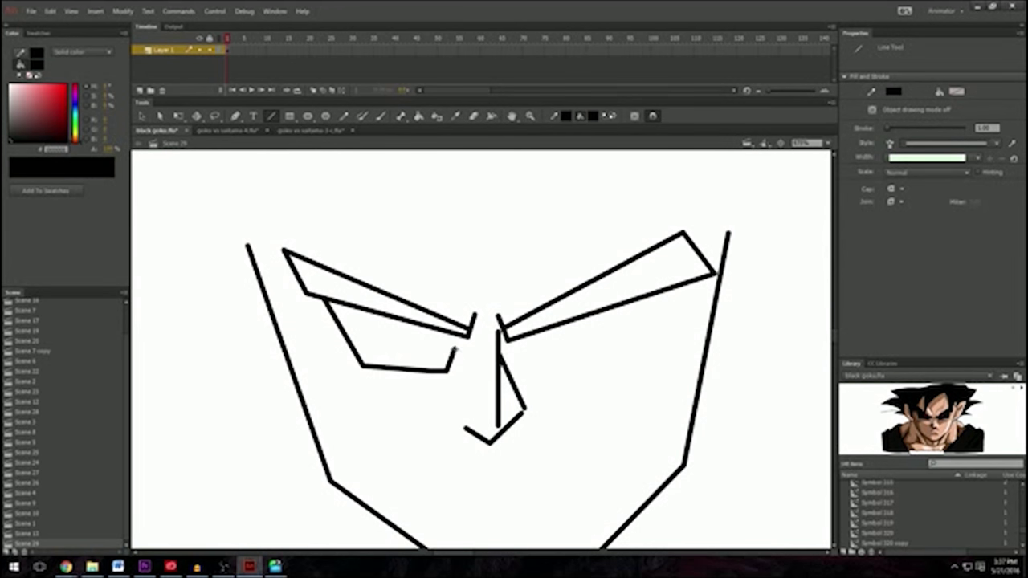
drag(690, 281, 522, 347)
Step: Draw a circular iris in each eye with the Oval tool, using a cyan fill and black stroke
scroll(508, 385, down, 2)
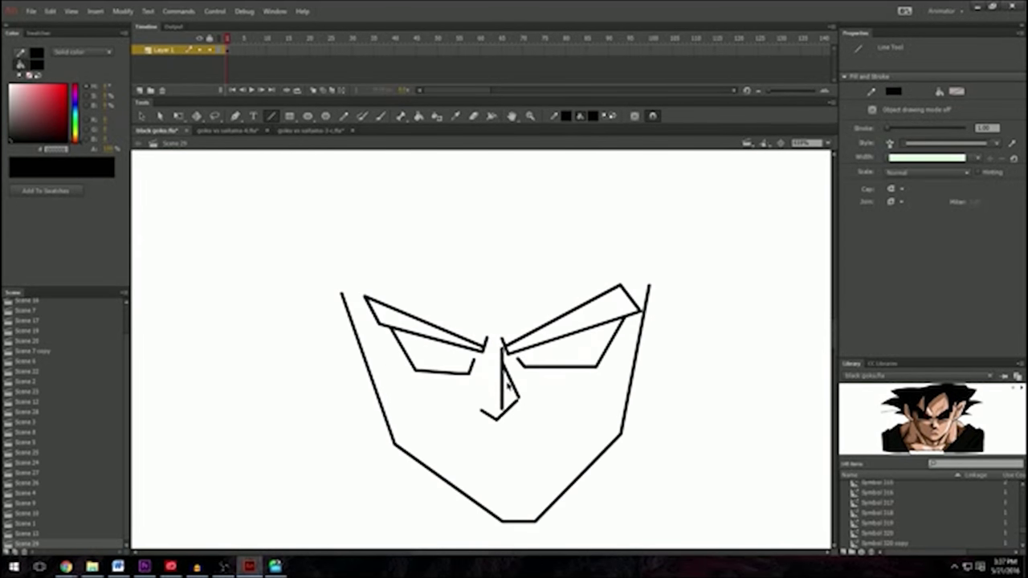
click(308, 116)
drag(431, 347, 448, 366)
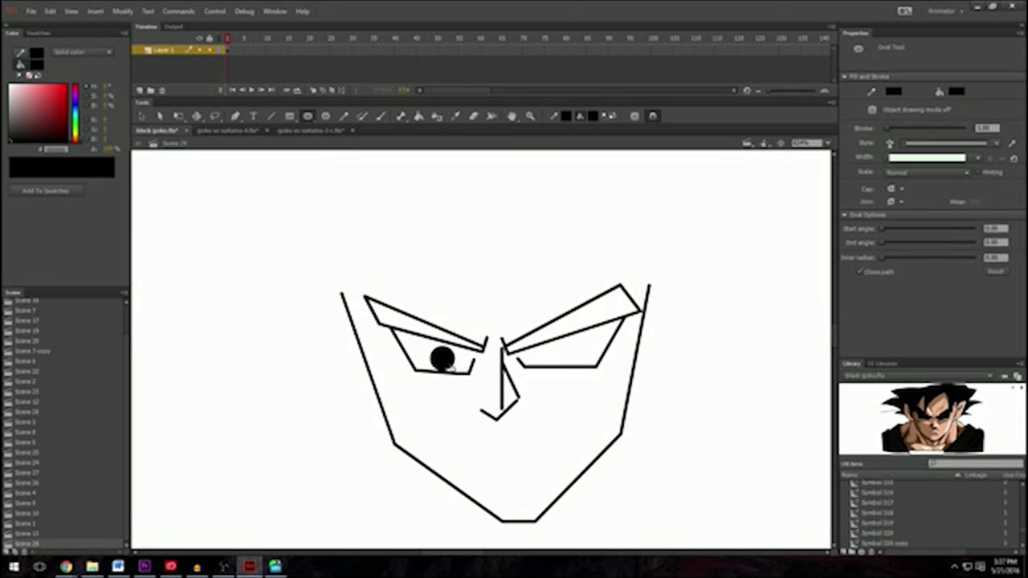
key(ctrl+z)
click(592, 117)
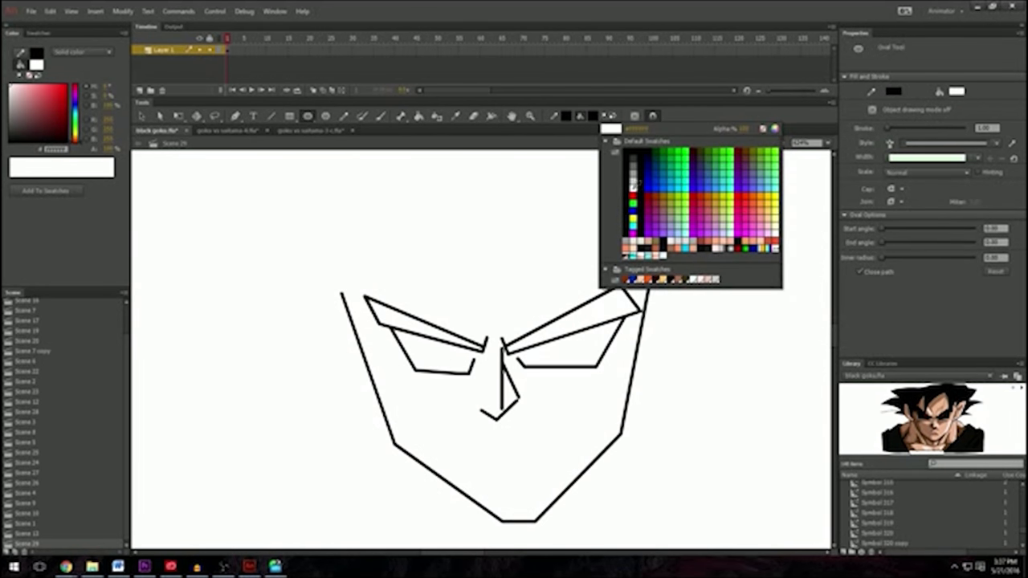
click(670, 195)
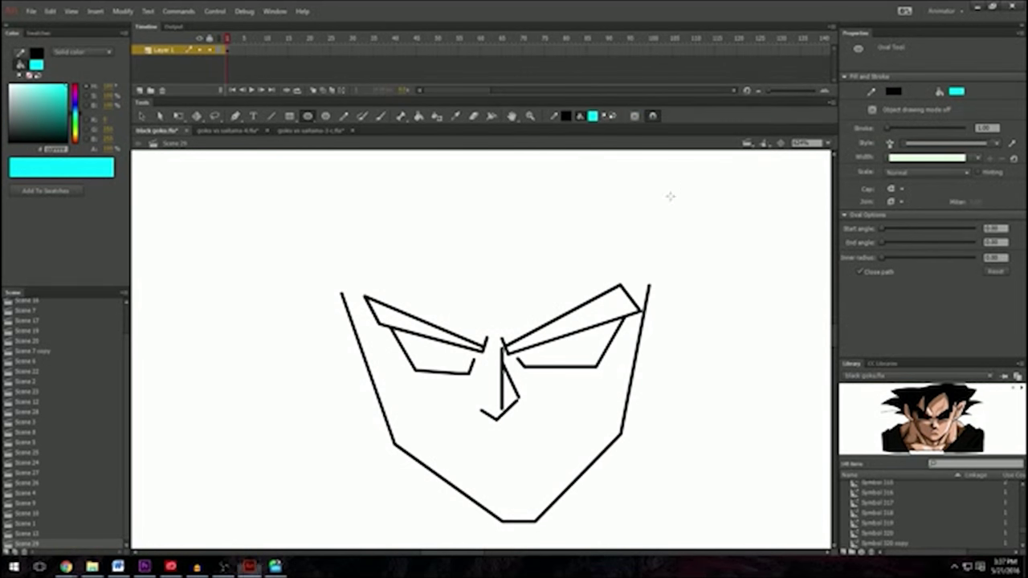
drag(424, 342, 449, 366)
drag(551, 337, 576, 362)
Step: Select the entire line-drawn face and delete it from the stage
scroll(553, 345, down, 5)
scroll(505, 345, up, 4)
scroll(506, 345, up, 1)
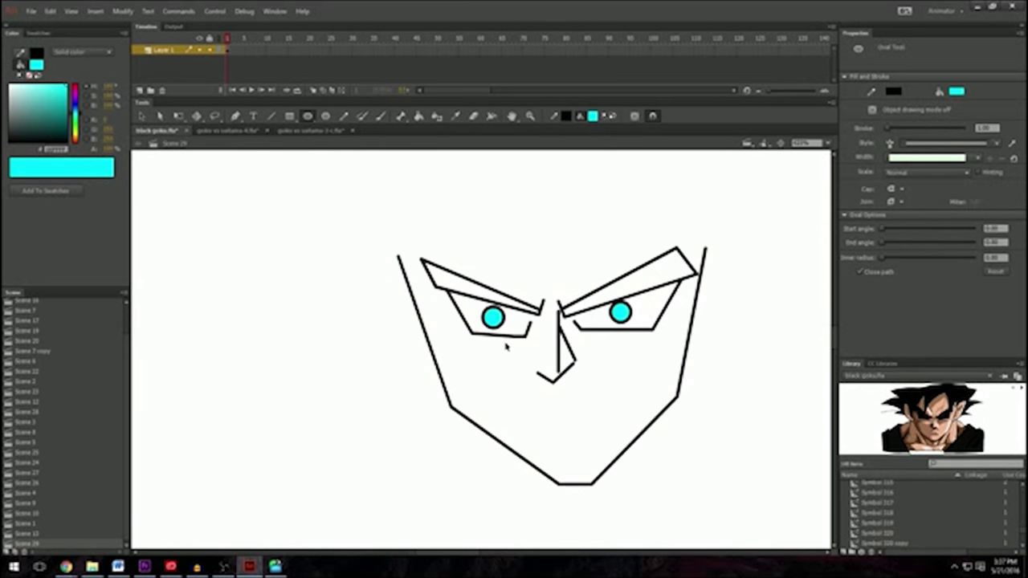
key(v)
drag(363, 213, 738, 570)
key(Delete)
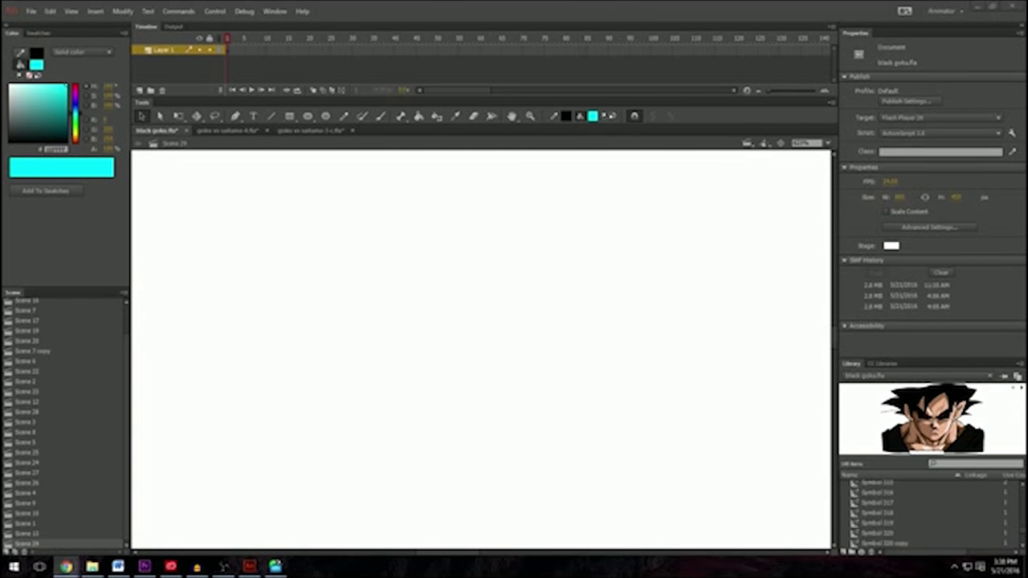
Step: Switch to Chrome and search Google for "goku" images
key(alt+Tab)
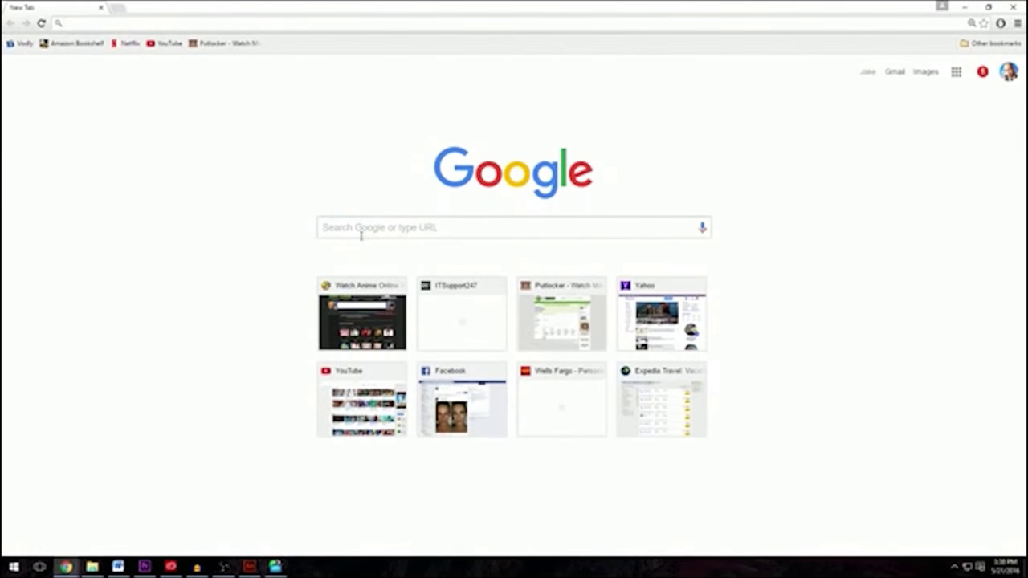
click(359, 227)
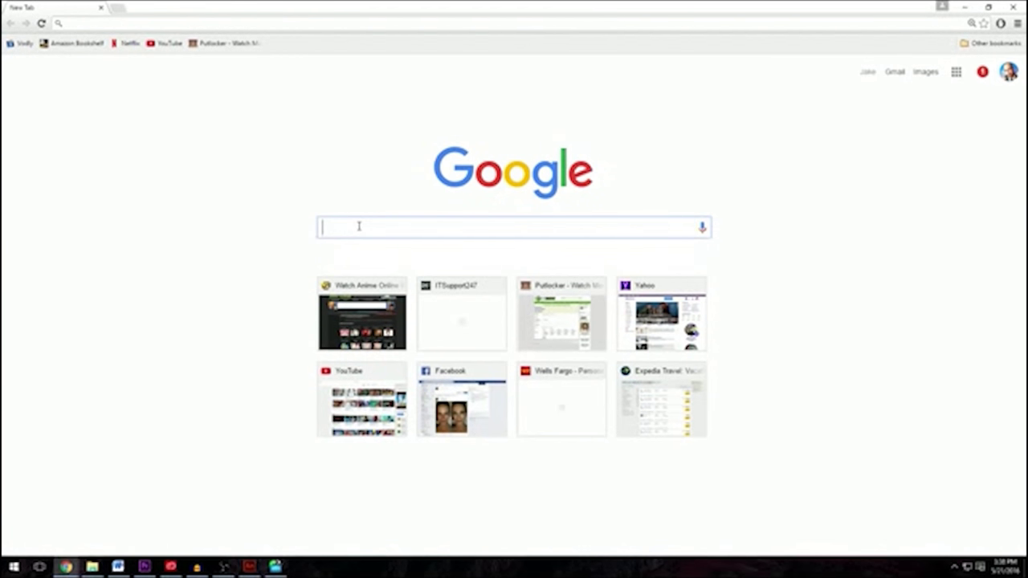
text(goku)
key(Return)
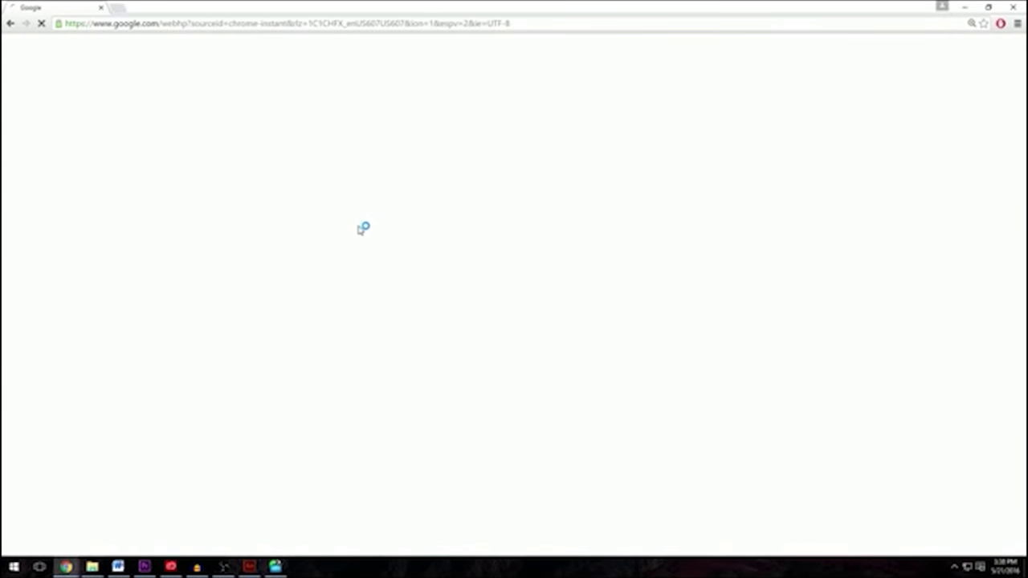
click(122, 90)
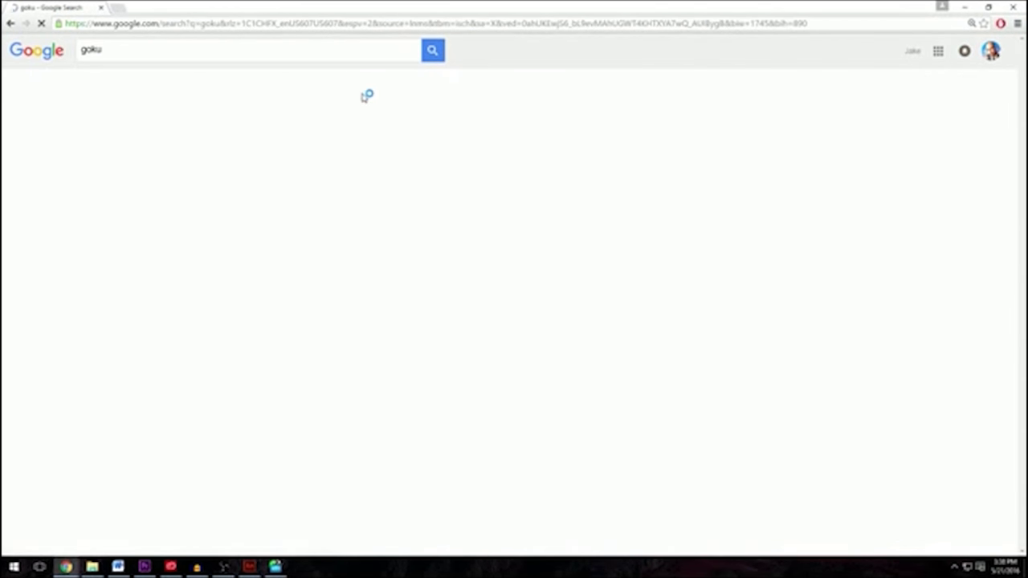
Step: Copy the Goku 2015 Render picture and paste it into the blank scene in Animate
click(325, 251)
right_click(330, 295)
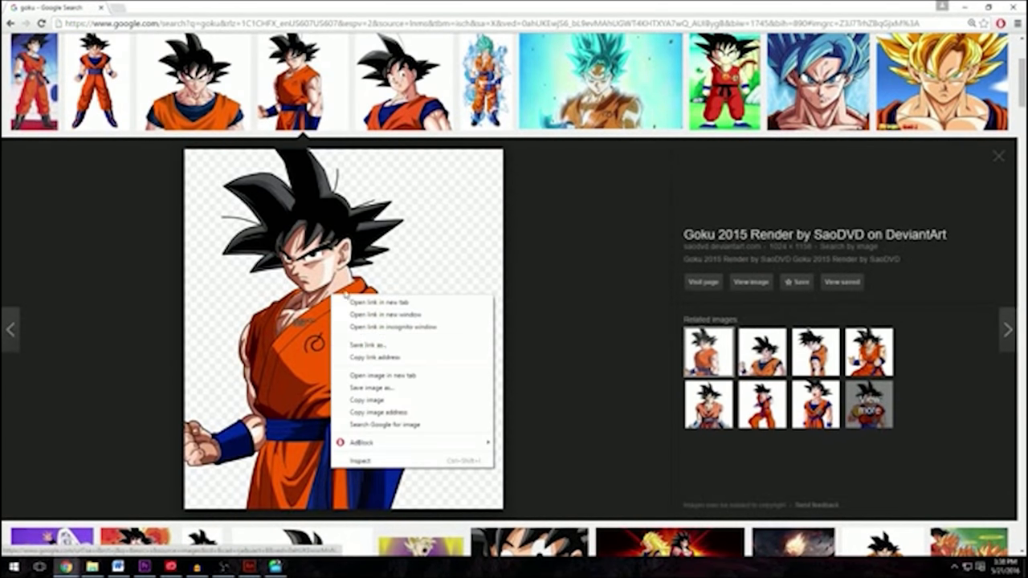
click(942, 6)
key(ctrl+v)
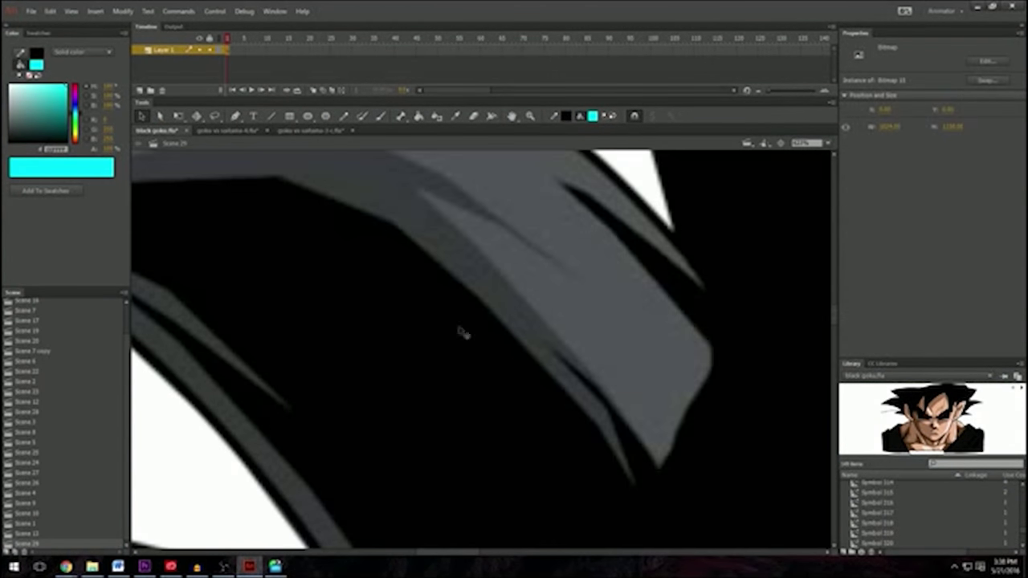
Step: Scale the pasted Goku picture down with Free Transform so the figure fits the stage height, and deselect it
scroll(401, 328, down, 3)
key(q)
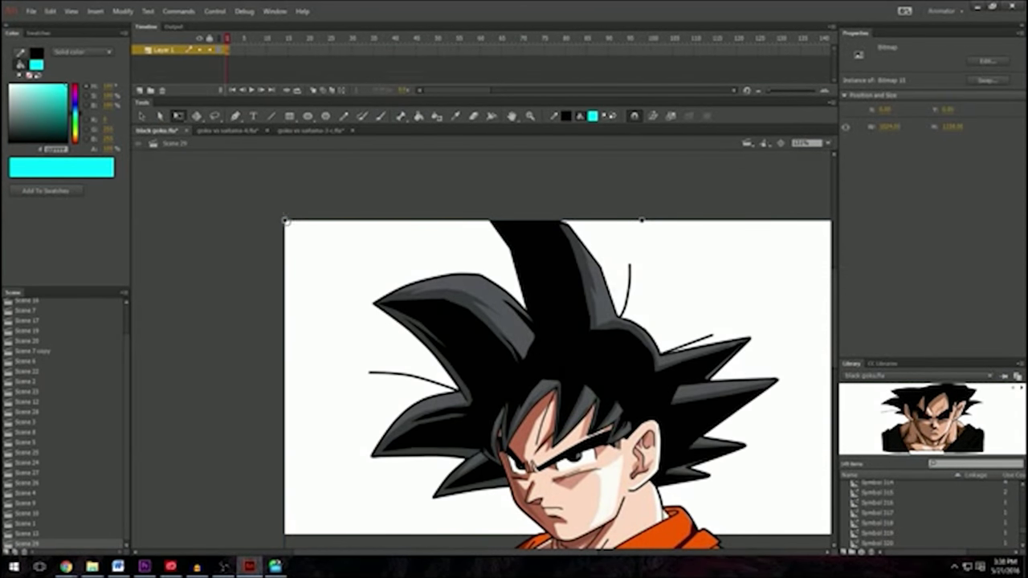
drag(285, 220, 475, 250)
click(727, 399)
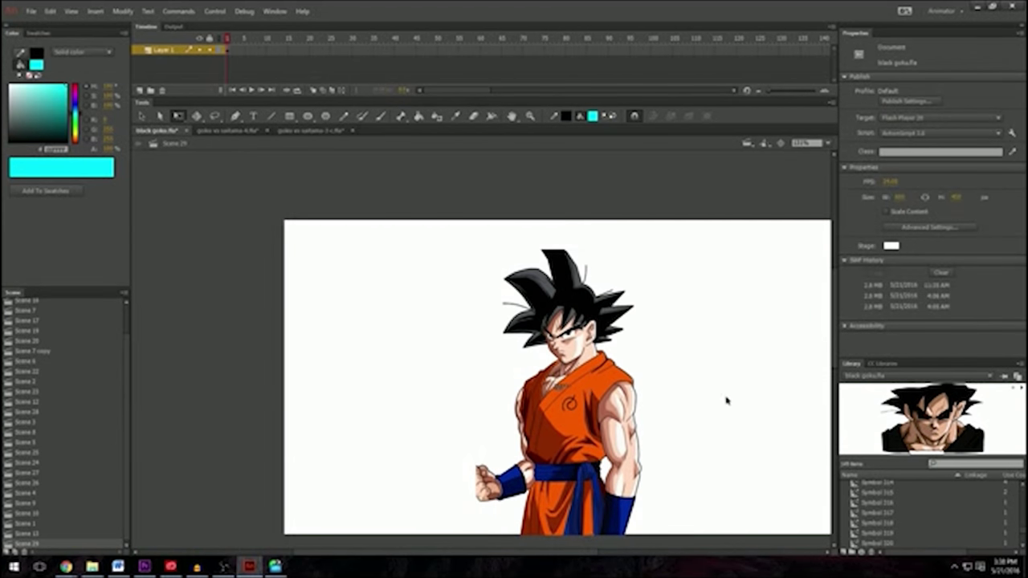
Step: Open the Trace Bitmap settings for the pasted Goku picture, look them over, and cancel without tracing
scroll(642, 383, up, 3)
scroll(514, 337, down, 1)
scroll(515, 338, up, 1)
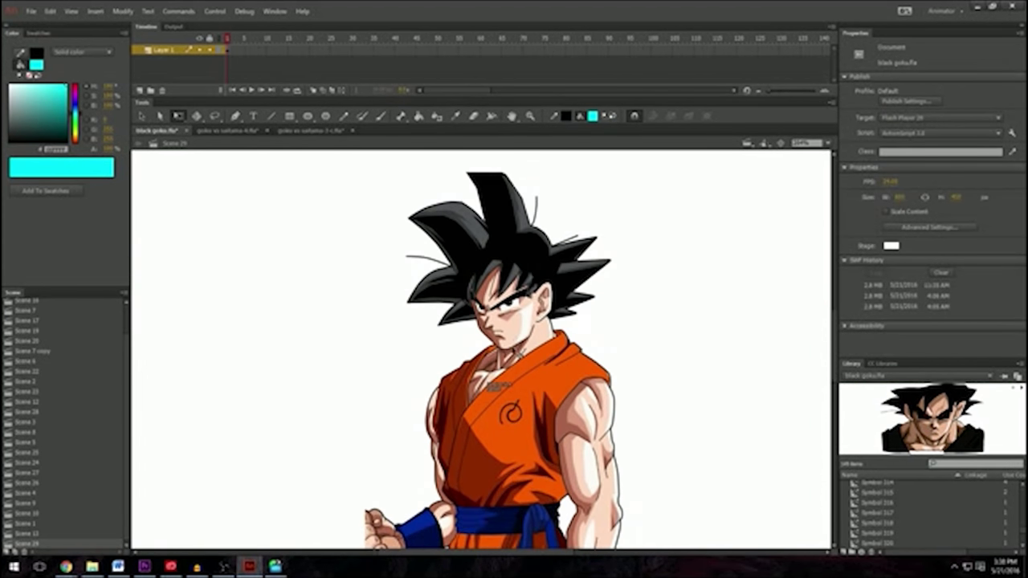
click(518, 345)
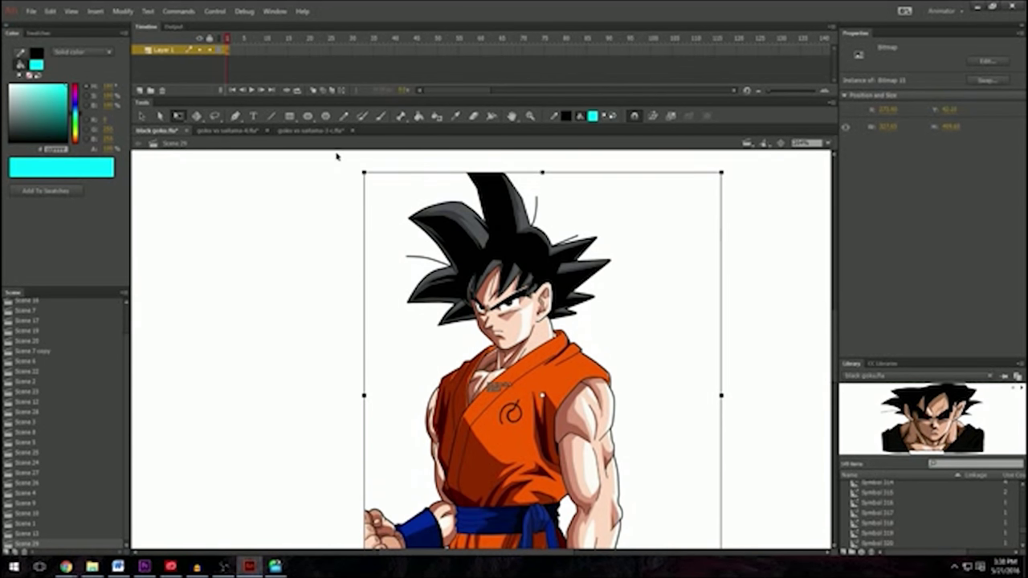
click(215, 11)
mouse_move(125, 13)
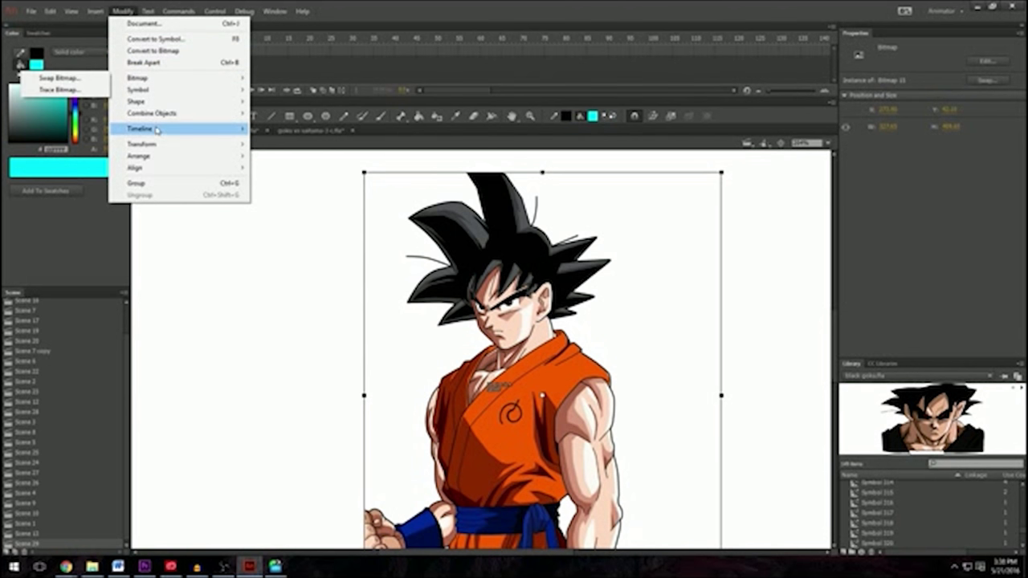
mouse_move(157, 131)
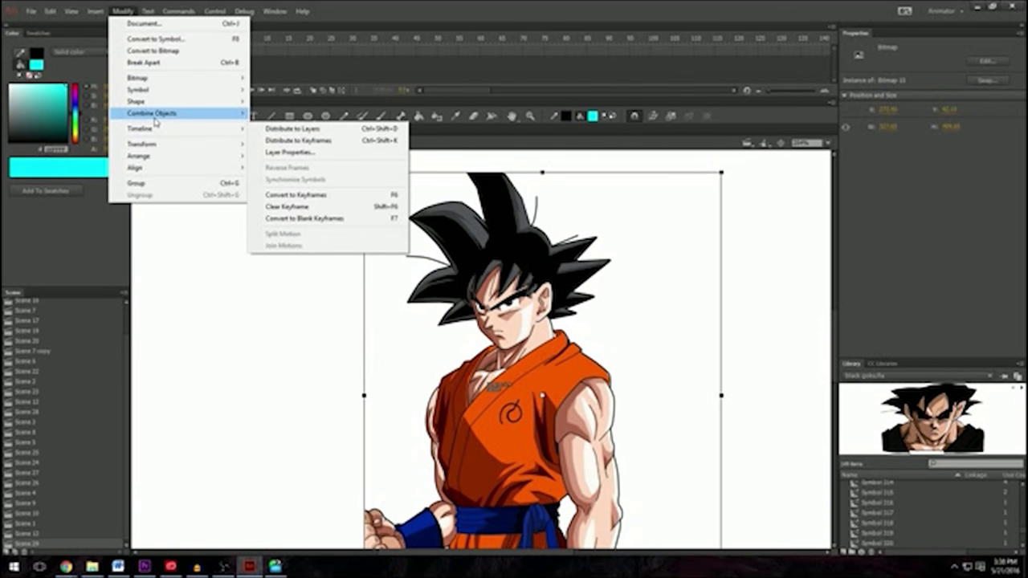
mouse_move(155, 79)
click(72, 92)
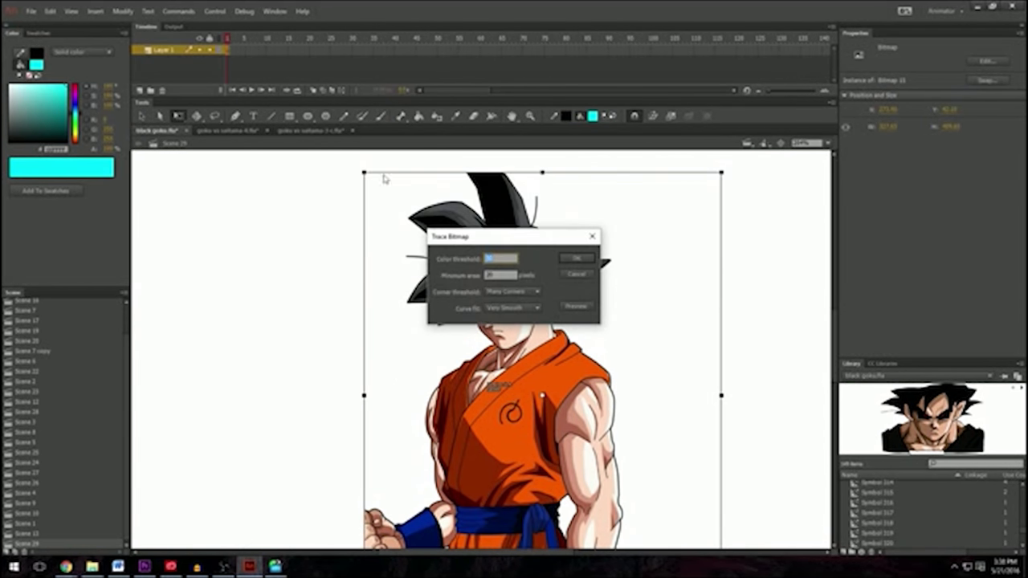
drag(537, 233, 266, 213)
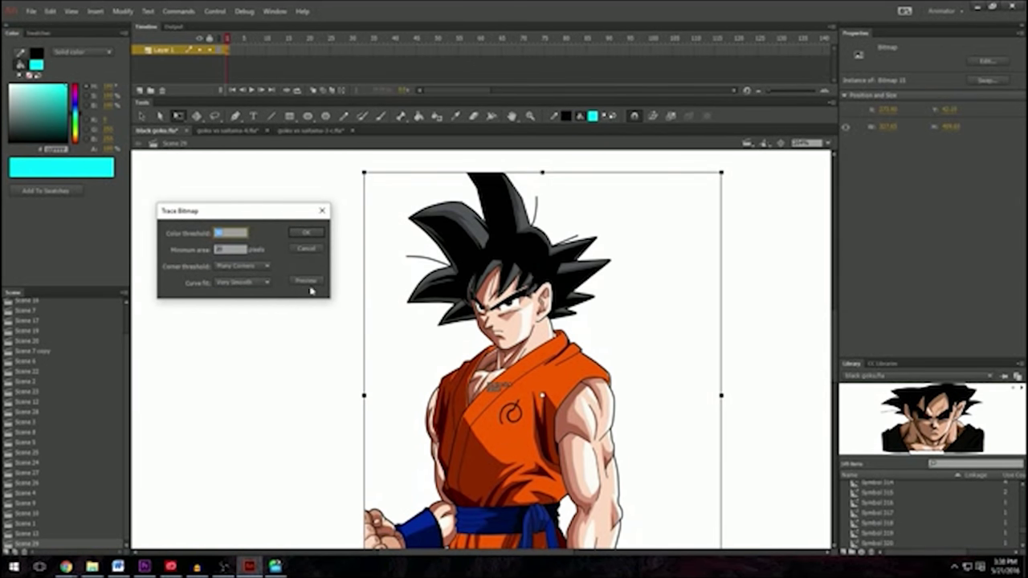
click(306, 249)
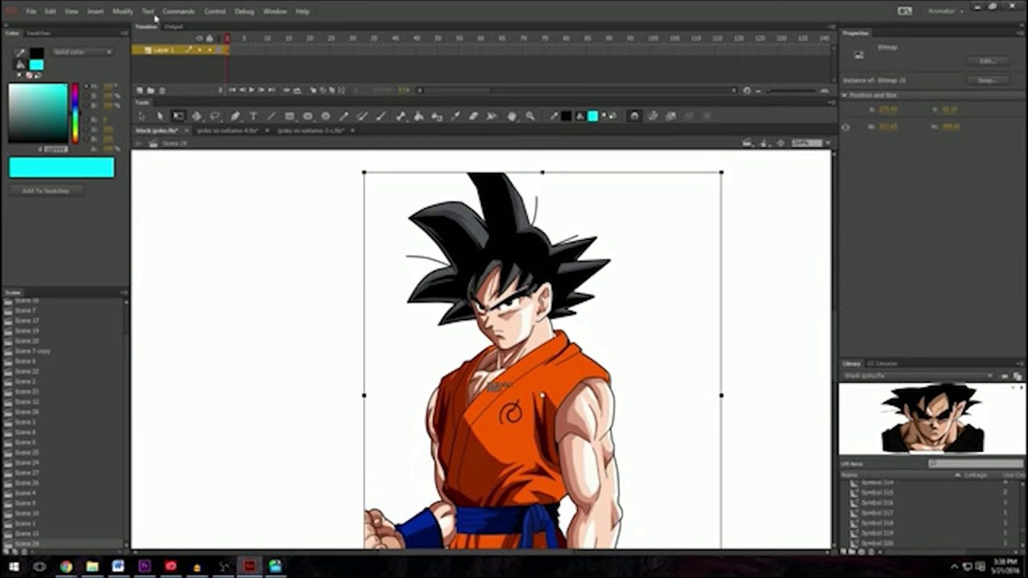
Step: Convert the pasted Goku picture into editable vector shapes with Trace Bitmap, and deselect it
click(122, 11)
mouse_move(140, 77)
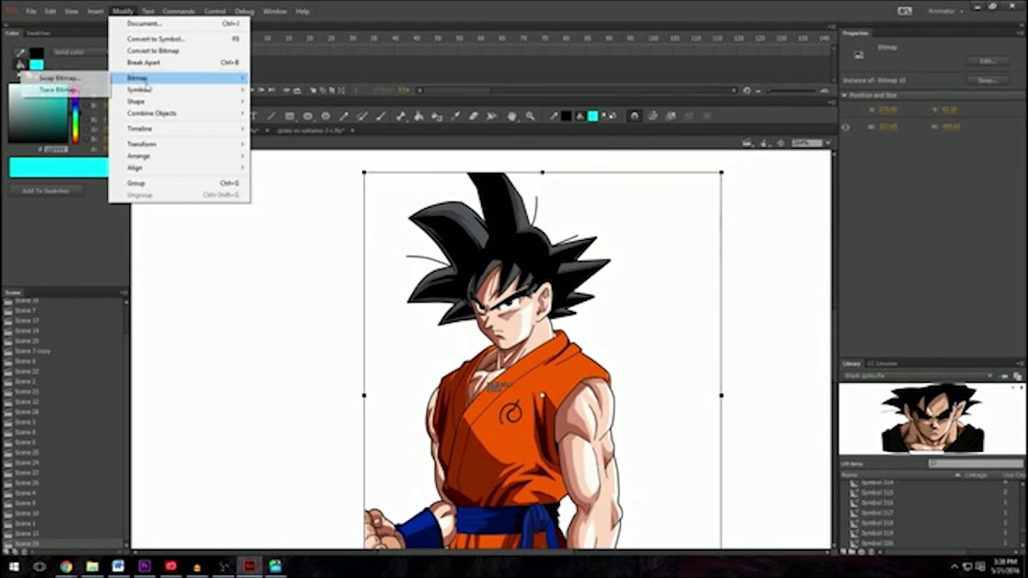
click(87, 91)
click(585, 258)
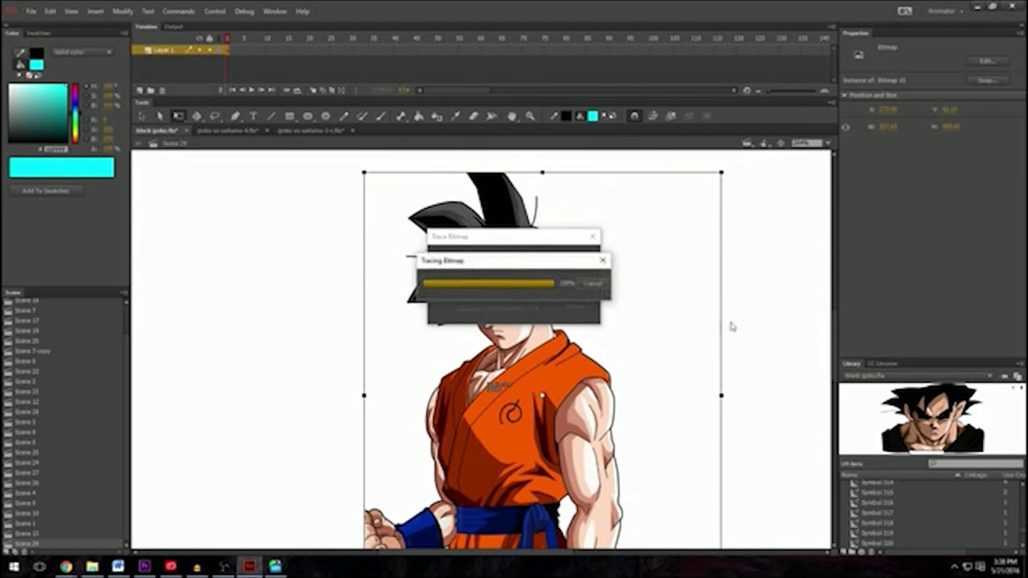
click(715, 317)
scroll(554, 358, down, 3)
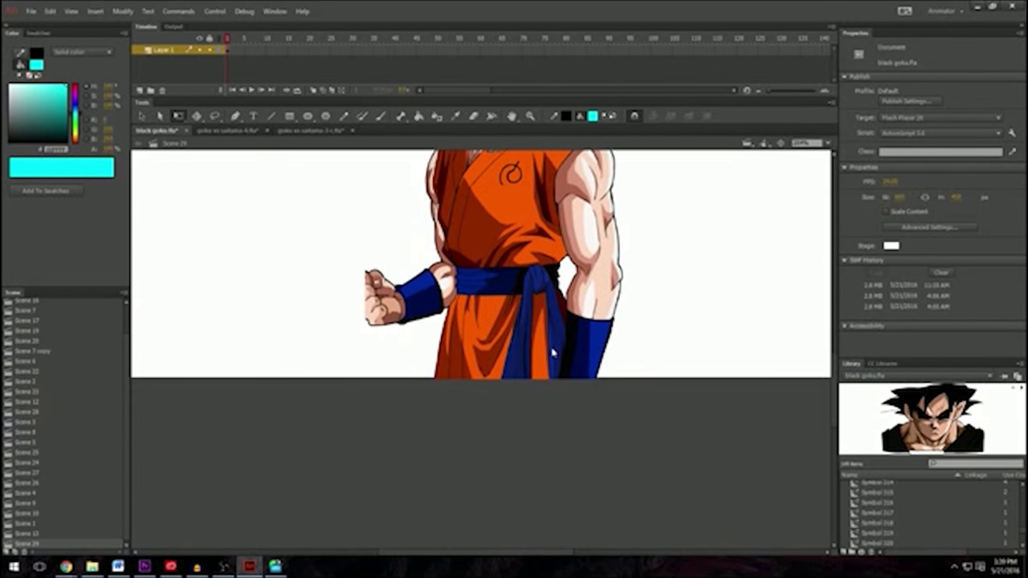
scroll(567, 299, up, 3)
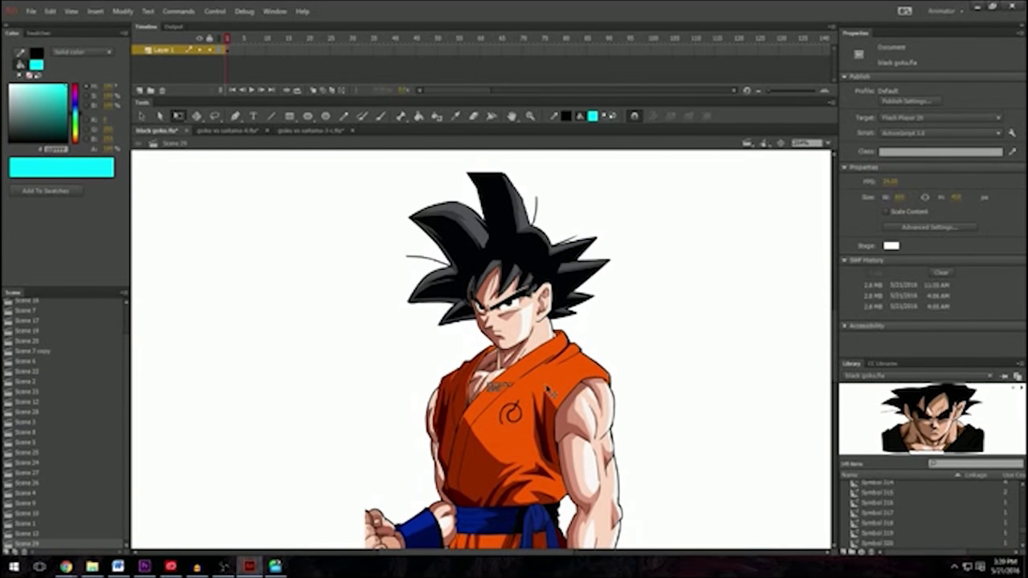
Step: Fill the main orange areas of the traced Goku's shirt with black using the Paint Bucket
click(592, 115)
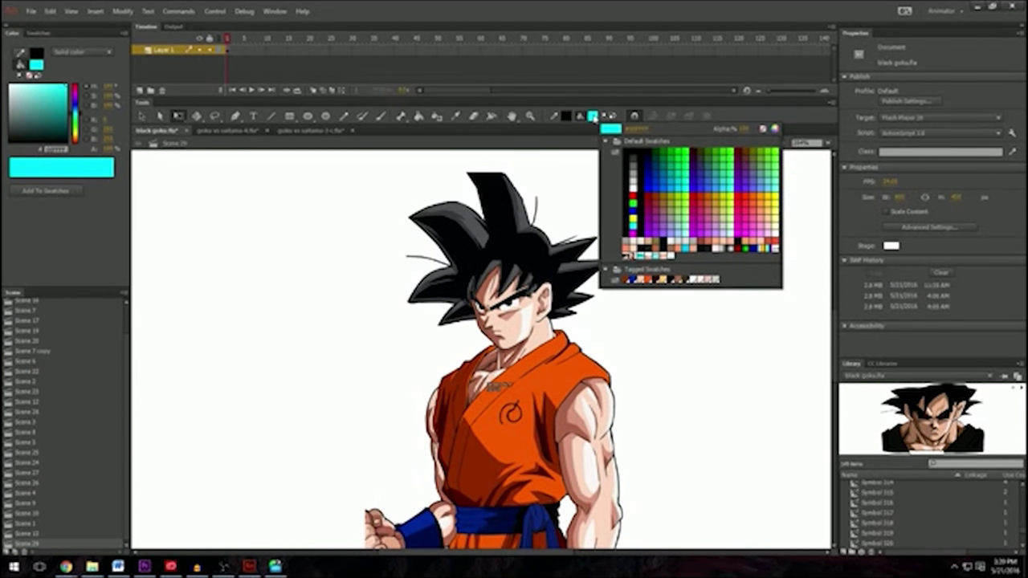
click(602, 132)
key(k)
click(555, 386)
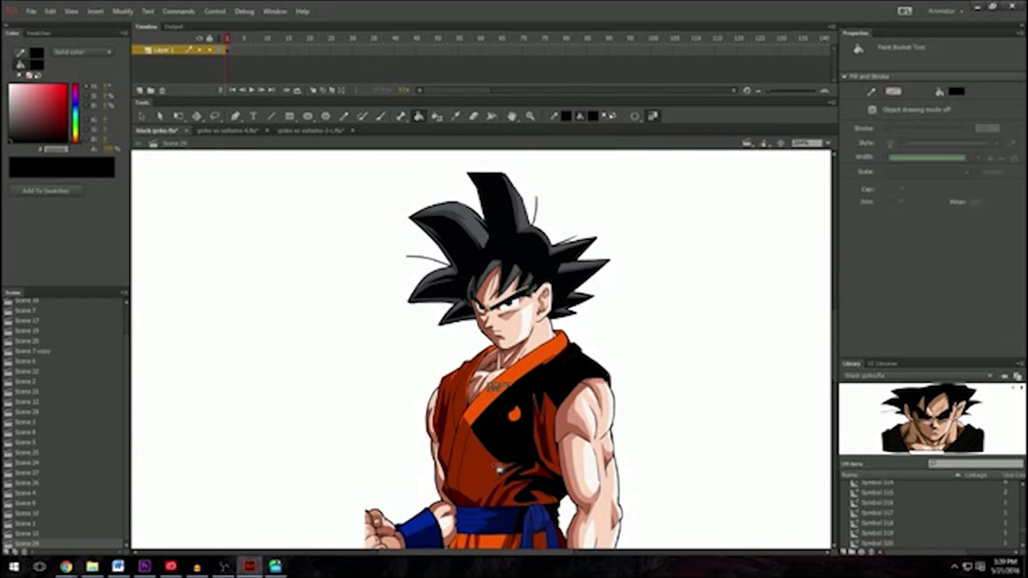
click(502, 464)
click(459, 445)
click(462, 407)
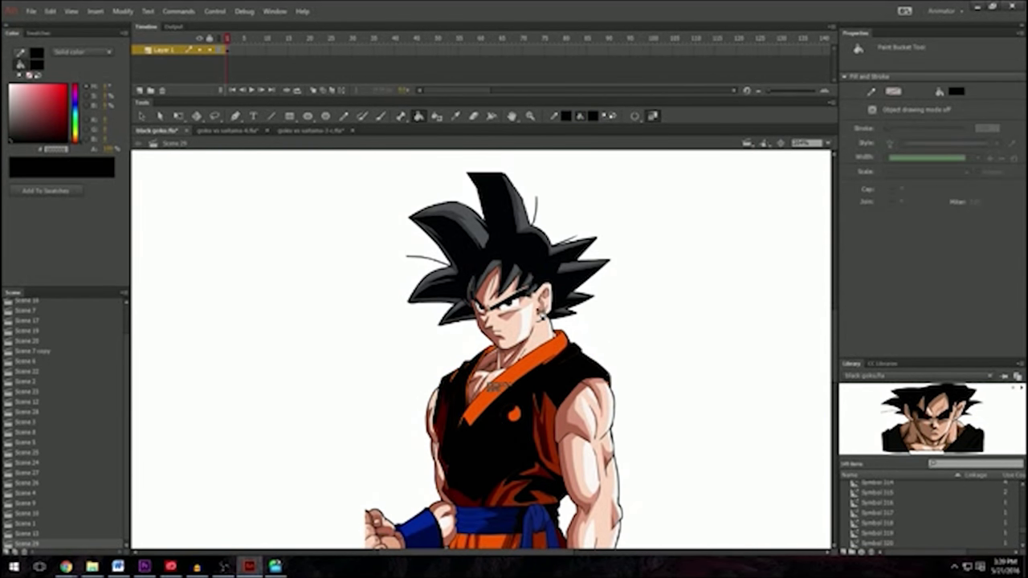
Step: Fill the traced figure's black eyebrow and eye-outline shapes with red using the Paint Bucket
scroll(535, 307, up, 3)
click(593, 116)
click(632, 194)
click(464, 309)
click(386, 314)
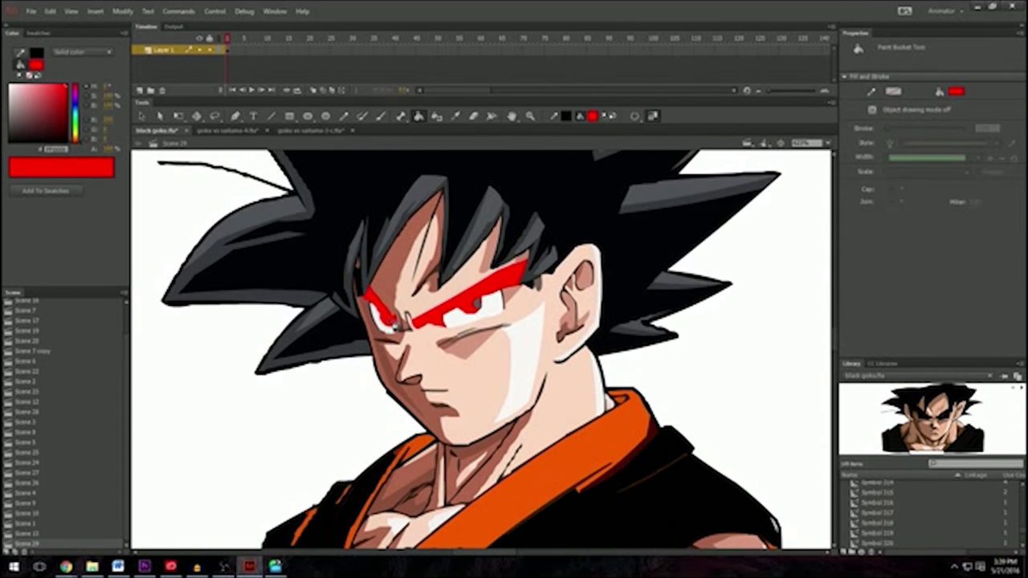
Step: Examine the recoloured Goku figure on the stage from close up and from farther away
scroll(434, 345, down, 5)
scroll(433, 345, up, 3)
scroll(433, 347, down, 4)
scroll(433, 346, up, 3)
key(v)
scroll(434, 350, down, 4)
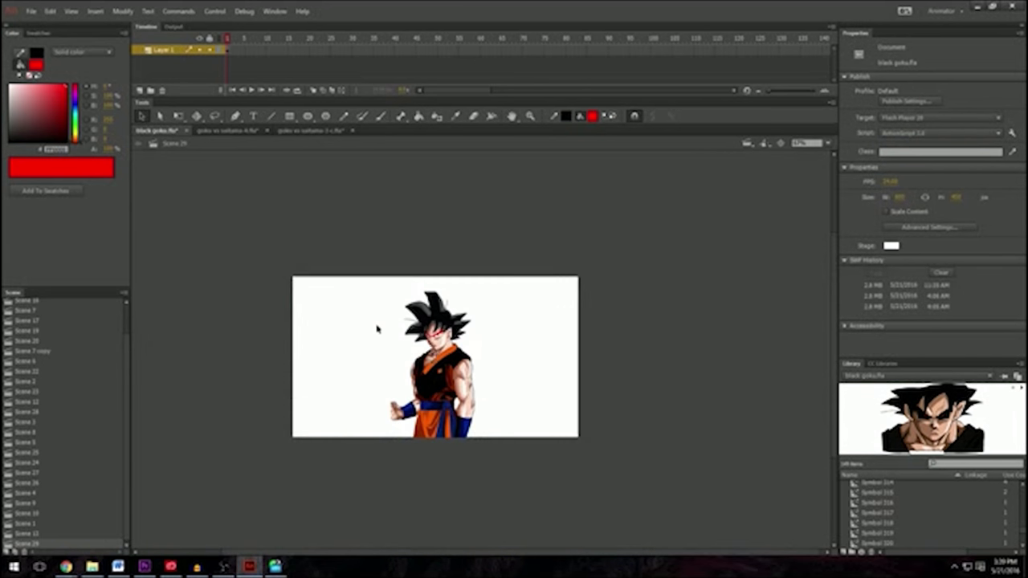
scroll(378, 327, up, 2)
scroll(421, 372, up, 1)
scroll(421, 371, down, 1)
scroll(421, 372, up, 3)
scroll(431, 372, down, 1)
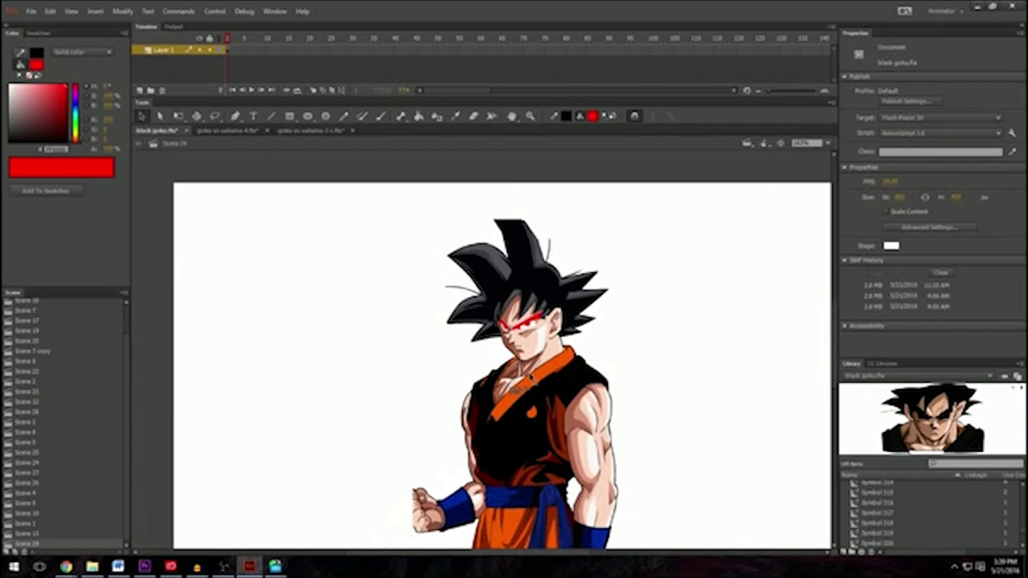
scroll(531, 402, down, 1)
scroll(584, 427, up, 1)
scroll(584, 440, down, 1)
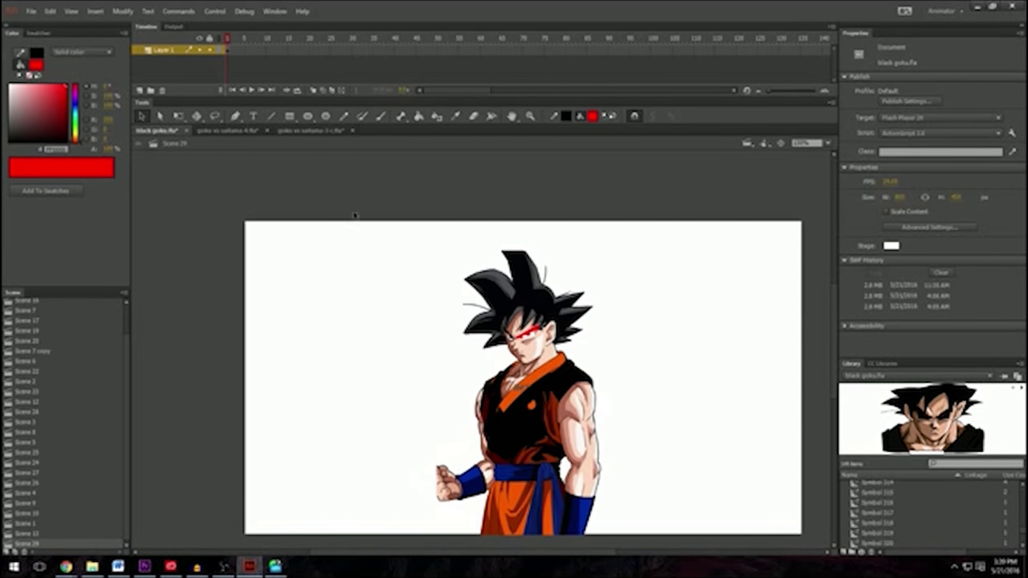
Step: Undo the red and black fills and the bitmap trace, and deselect the original picture
key(ctrl+z)
key(ctrl+z)
key(ctrl+z)
key(ctrl+z)
key(ctrl+z)
click(589, 278)
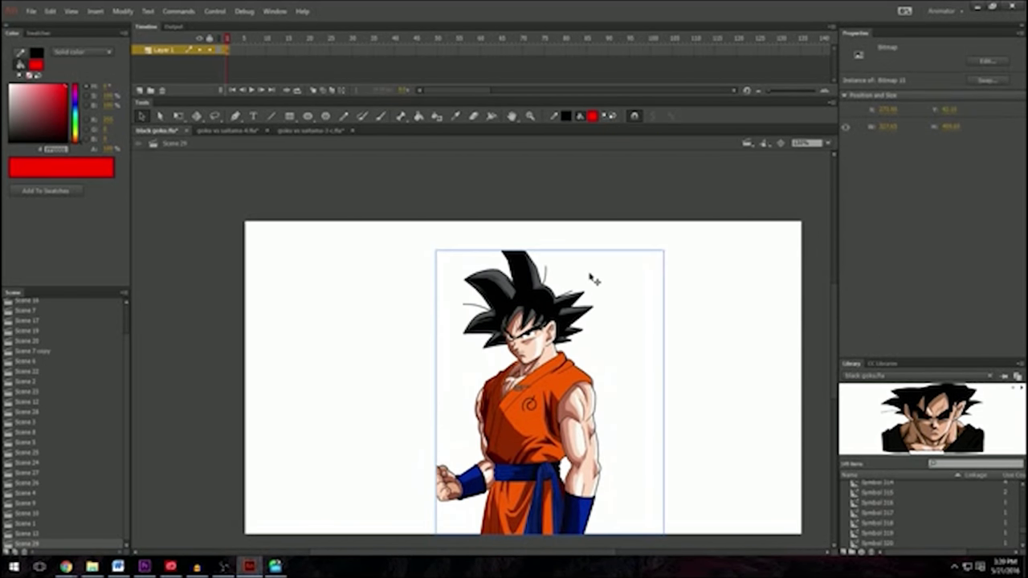
click(721, 372)
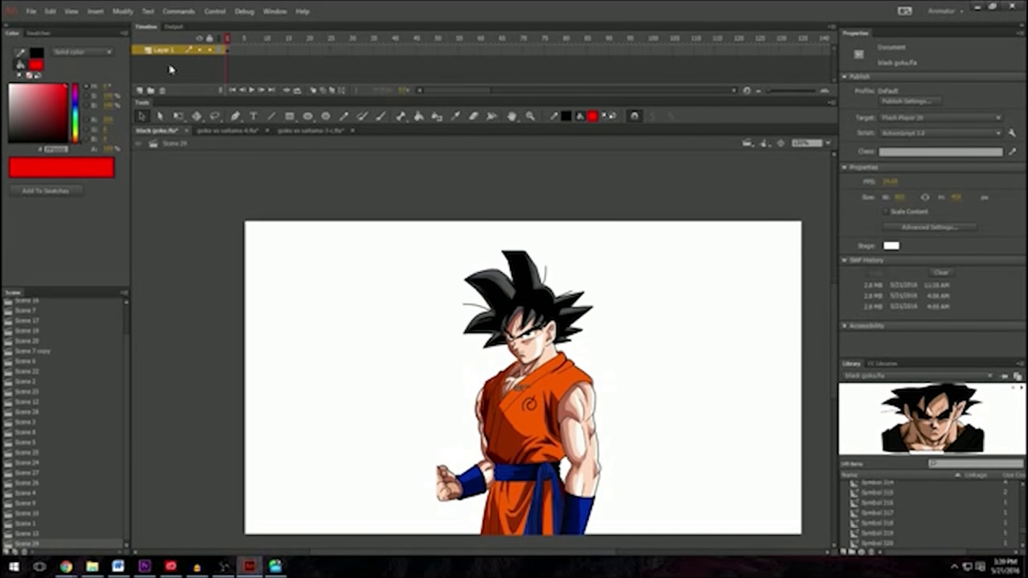
Step: Add a new layer above the Goku picture and lock Layer 1
click(140, 90)
click(210, 60)
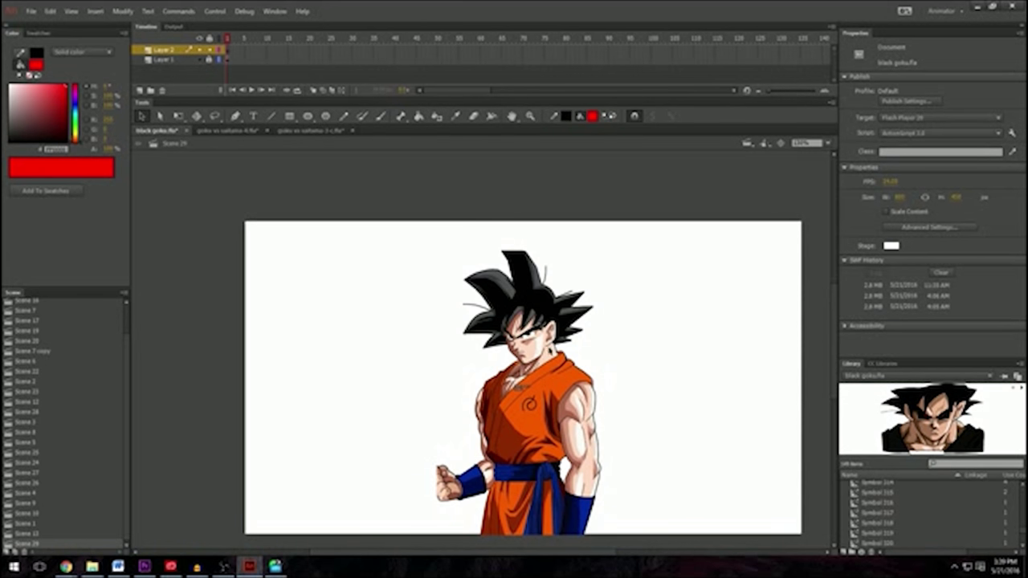
Step: Try a Line tool stroke of 2 on the shoulder outline, and reduce the stroke to 1.3
key(n)
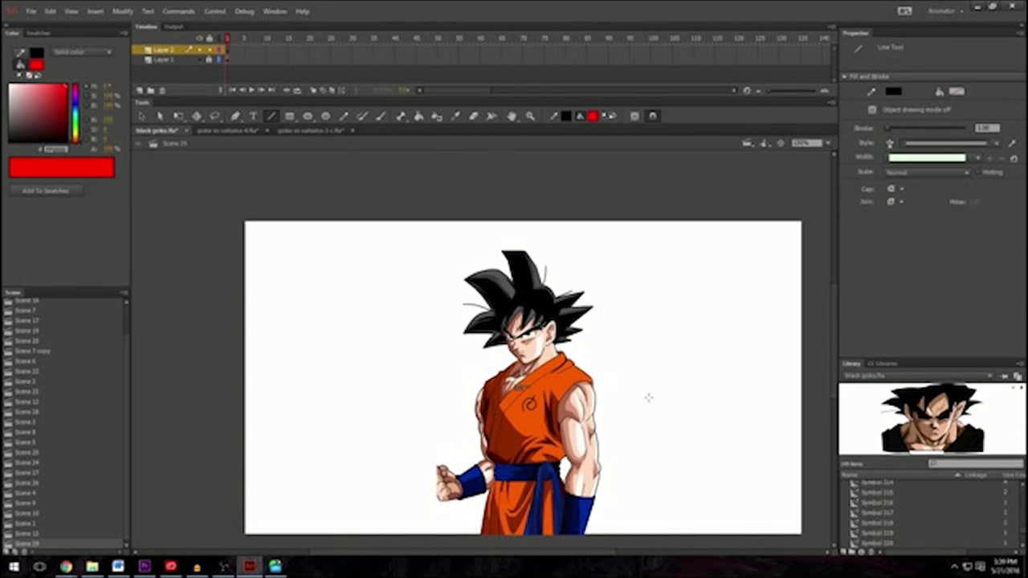
scroll(648, 397, up, 4)
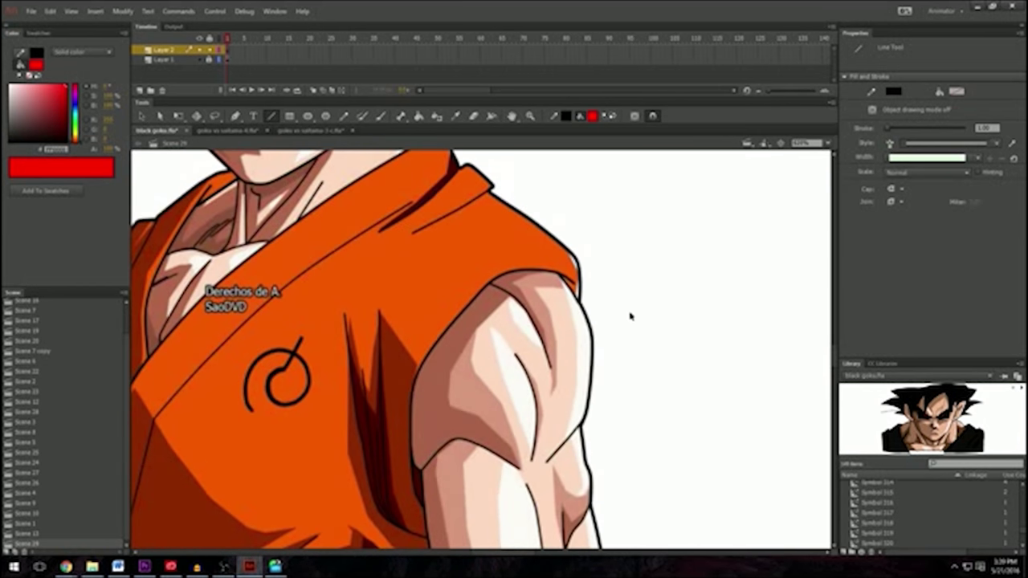
click(987, 127)
text(2)
key(Return)
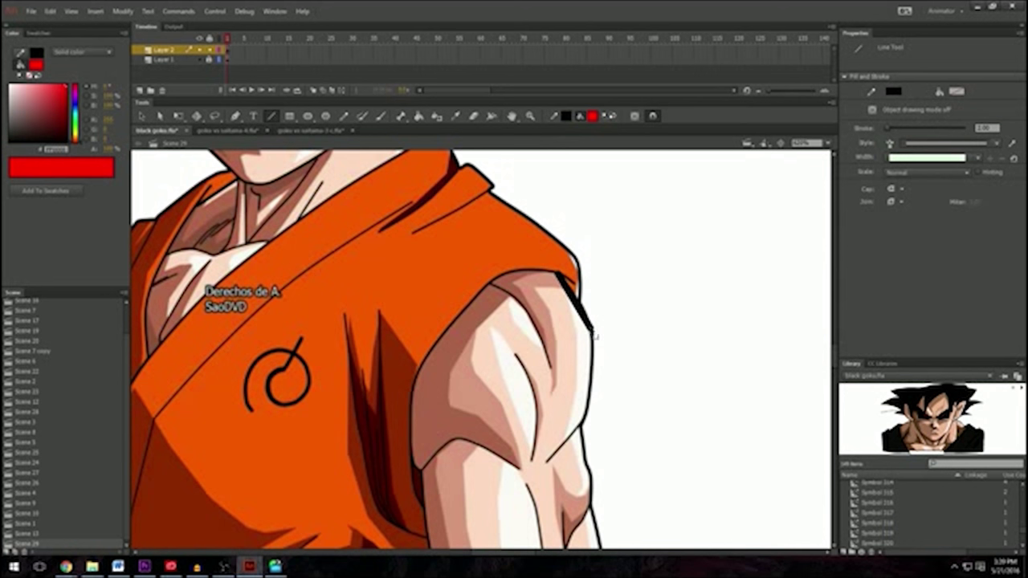
click(987, 127)
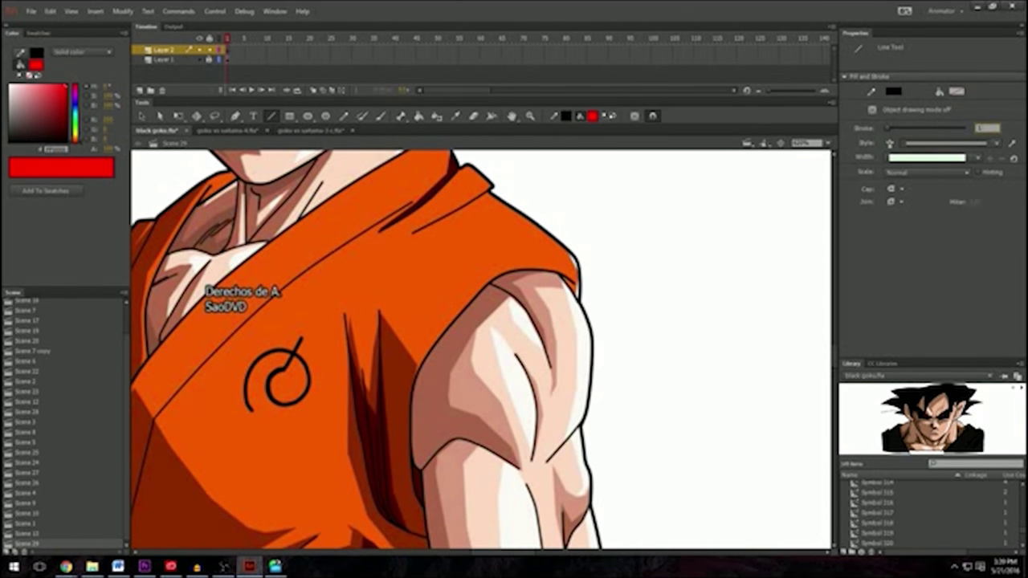
text(1.5)
Step: Trace the outer edge of the upper arm below the sleeve with bent lines, and add the diagonal muscle crease
mouse_move(558, 272)
mouse_down()
mouse_move(593, 336)
mouse_move(584, 322)
mouse_move(583, 417)
mouse_up()
key(v)
key(n)
key(v)
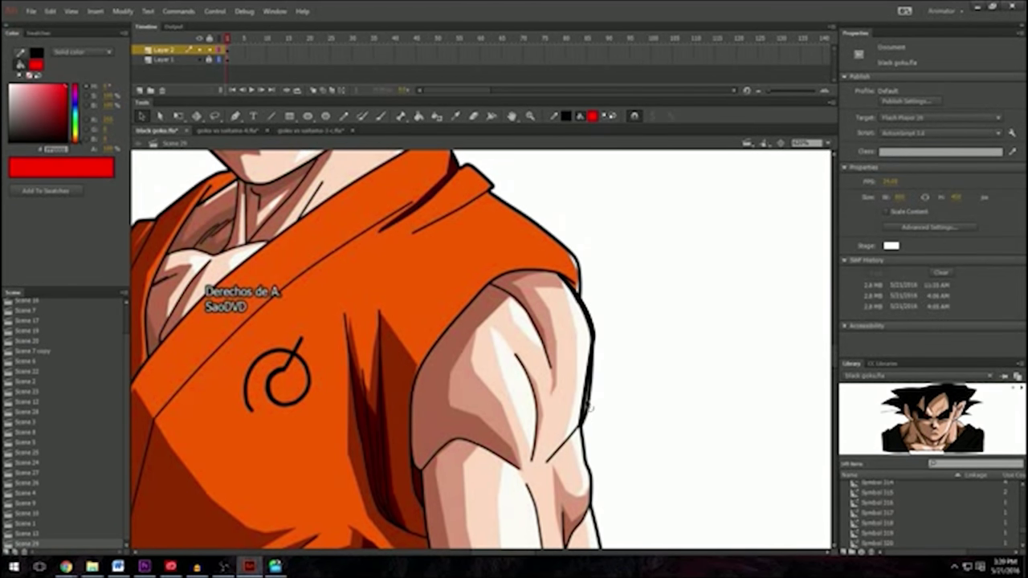
key(n)
drag(585, 426, 546, 464)
Step: Trace the arm's outer edge down toward the elbow with bent lines, including the small crease beneath the muscle bulge
scroll(592, 358, down, 3)
drag(579, 309, 566, 431)
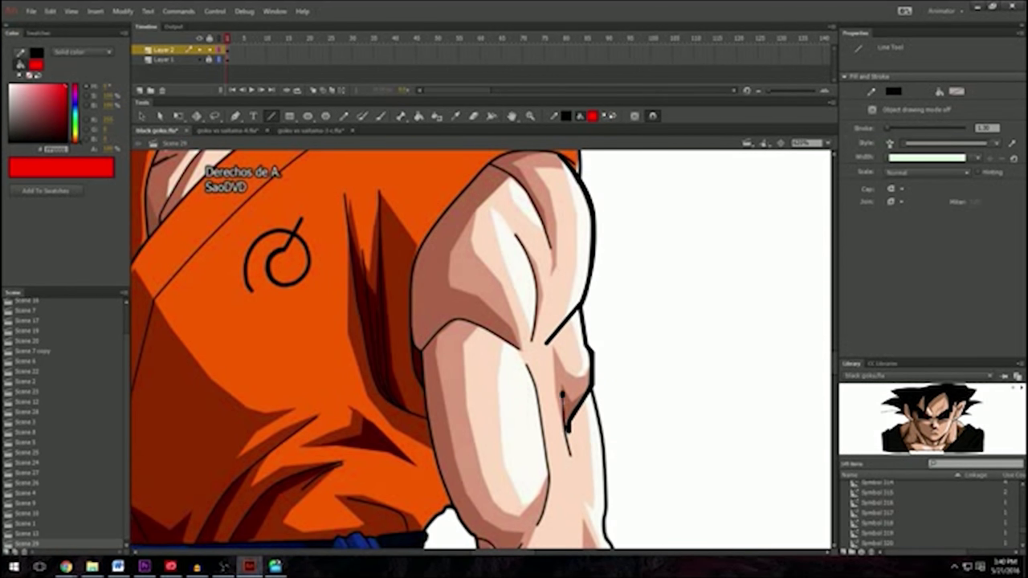
drag(562, 395, 570, 456)
scroll(566, 426, down, 3)
drag(594, 277, 604, 401)
key(v)
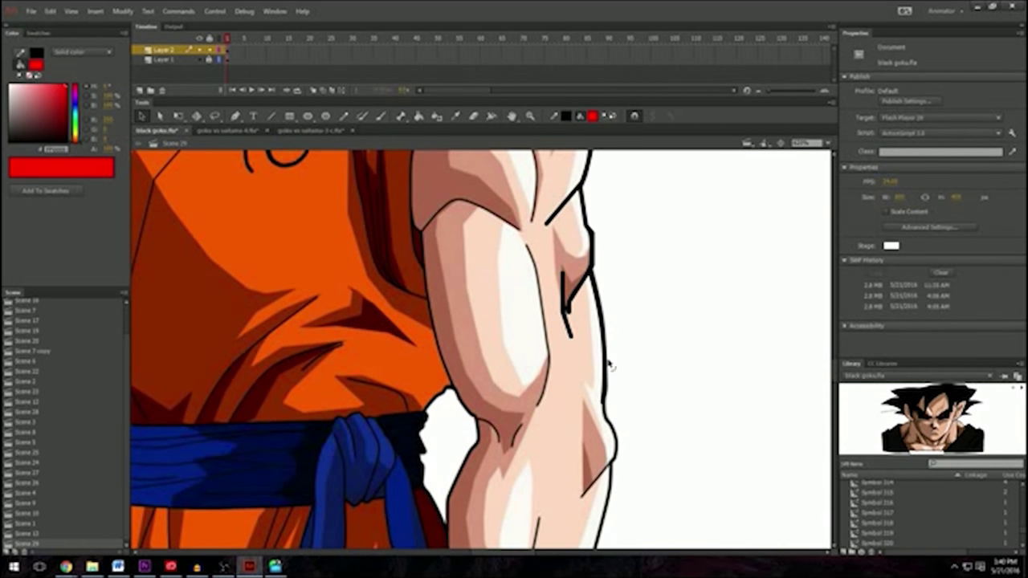
Step: Trace the elbow bump with its diagonal crease and the outer forearm edge down to the wristband
key(n)
scroll(614, 302, down, 3)
mouse_move(605, 284)
mouse_down()
mouse_move(616, 336)
mouse_move(579, 377)
mouse_up()
drag(612, 344, 588, 458)
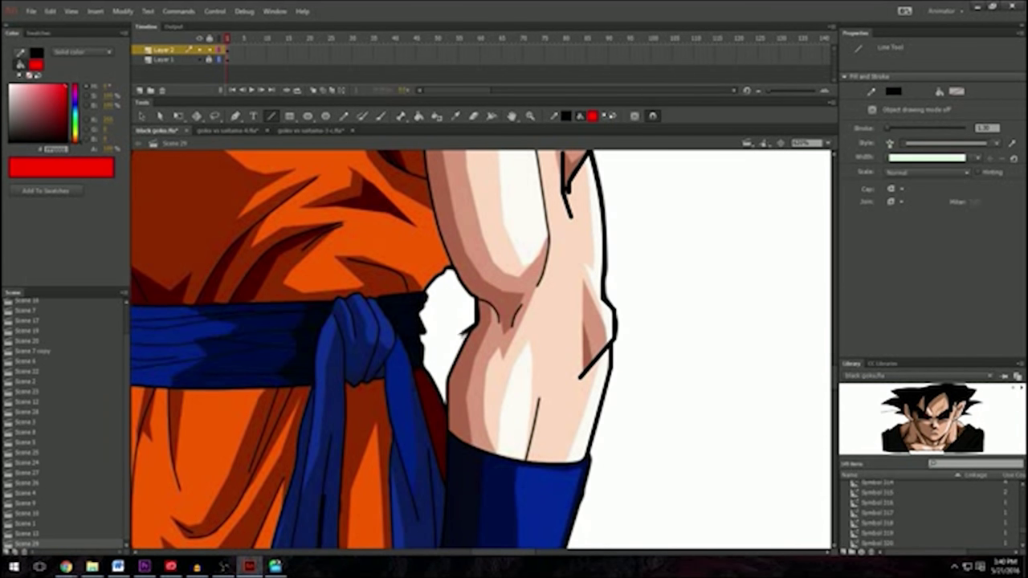
Step: Trace the inner forearm edge down to the wristband and try a line along the wristband's upper edge
mouse_move(464, 342)
mouse_down()
mouse_move(444, 384)
mouse_move(448, 423)
mouse_move(586, 459)
mouse_up()
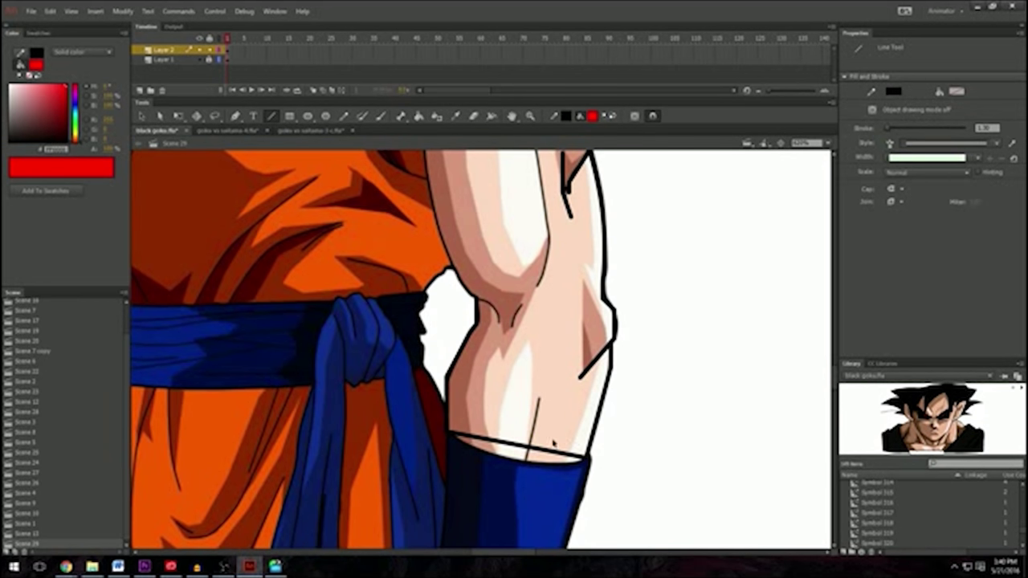
key(v)
key(ctrl+z)
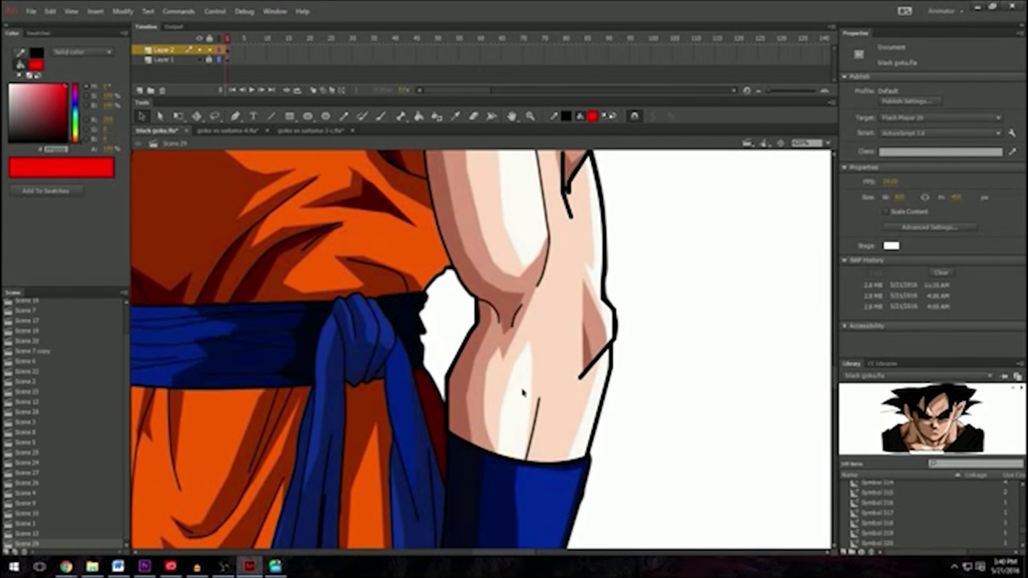
Step: Trace the arm's inner edge from the elbow crease up to the armpit, bending the line to match the picture
scroll(522, 393, up, 3)
key(n)
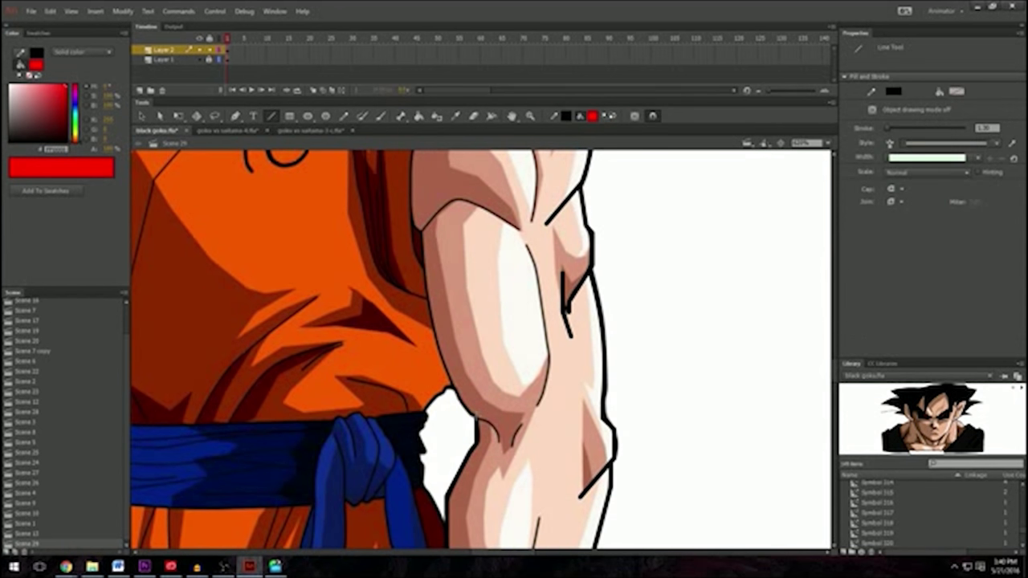
right_click(478, 419)
click(651, 412)
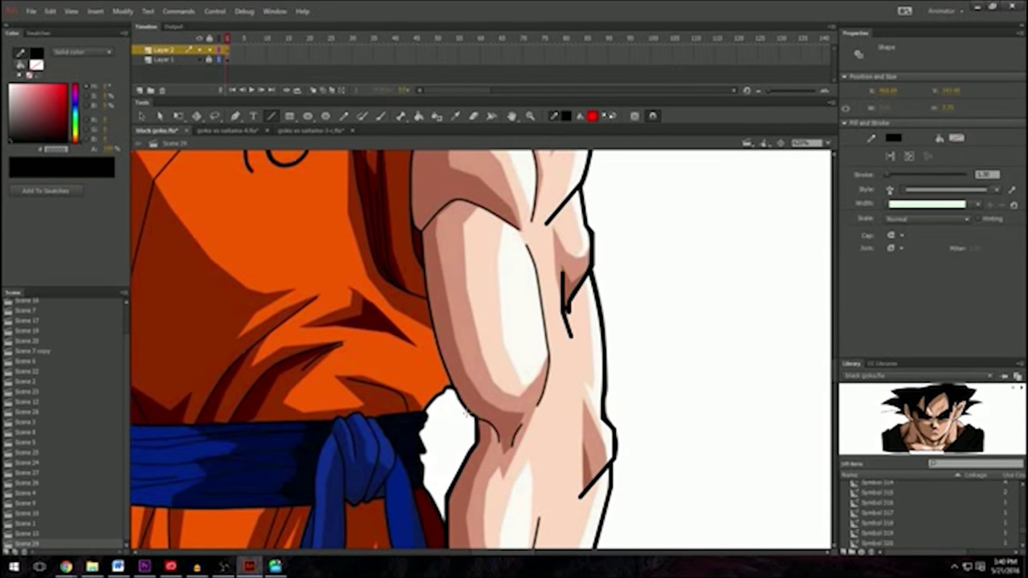
key(Escape)
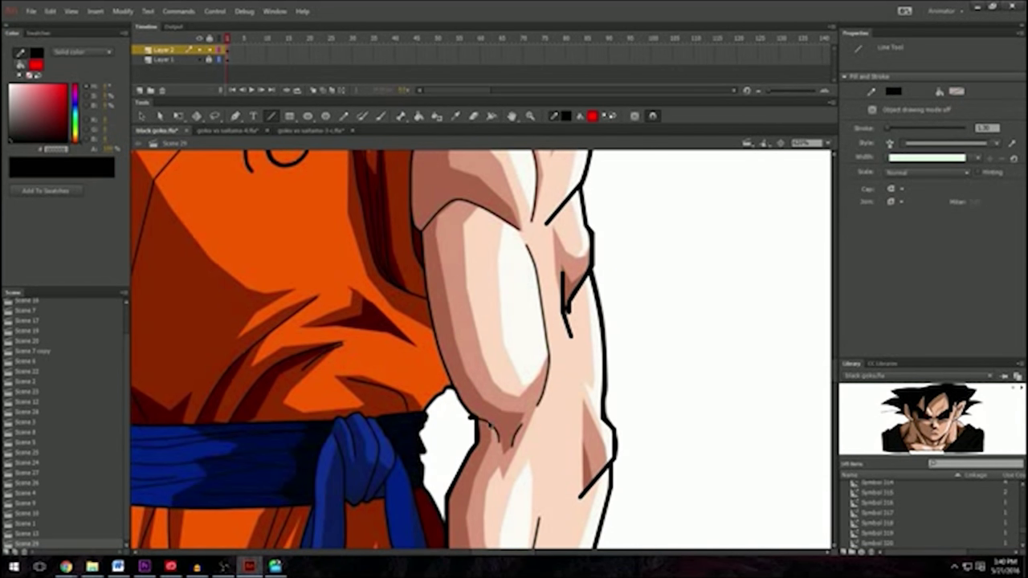
click(454, 421)
drag(464, 394, 424, 233)
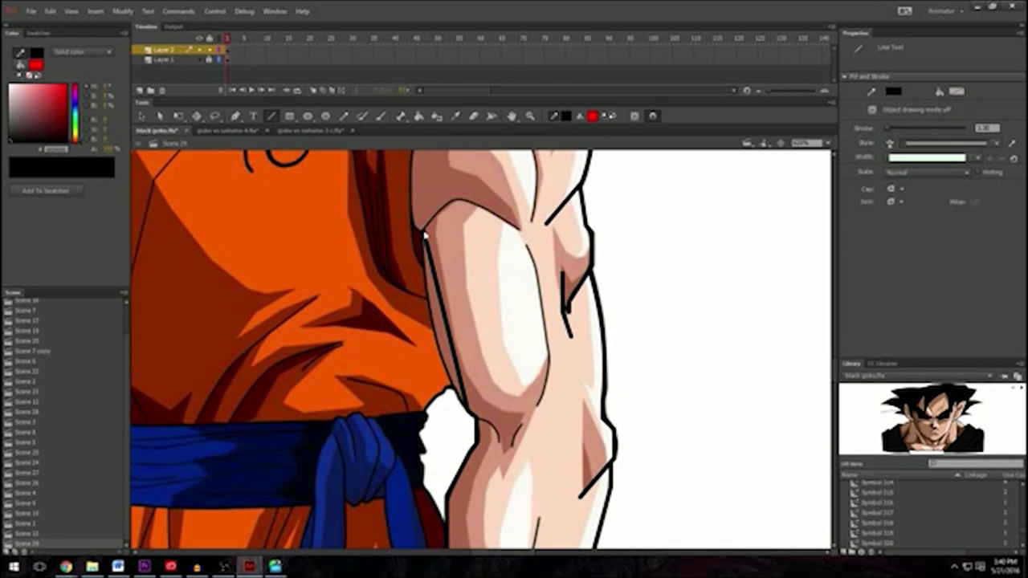
key(v)
drag(446, 316, 432, 322)
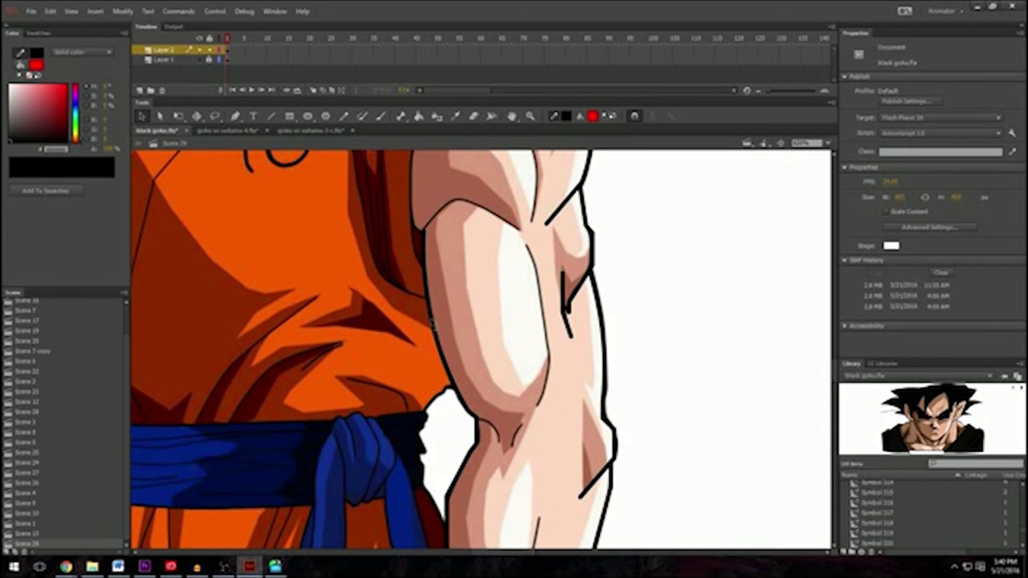
right_click(432, 321)
click(679, 313)
Step: Trace the crease across the top of the biceps and the upper arm's inner edge up along the sleeve
scroll(472, 286, up, 3)
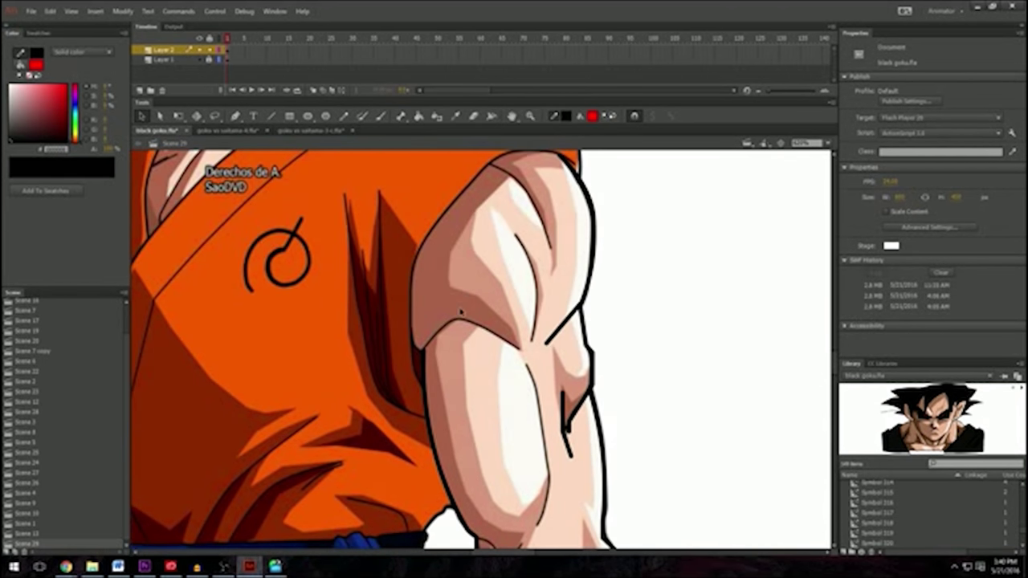
key(n)
mouse_move(421, 349)
mouse_down()
mouse_move(458, 318)
mouse_move(424, 352)
mouse_move(454, 320)
mouse_move(520, 347)
mouse_up()
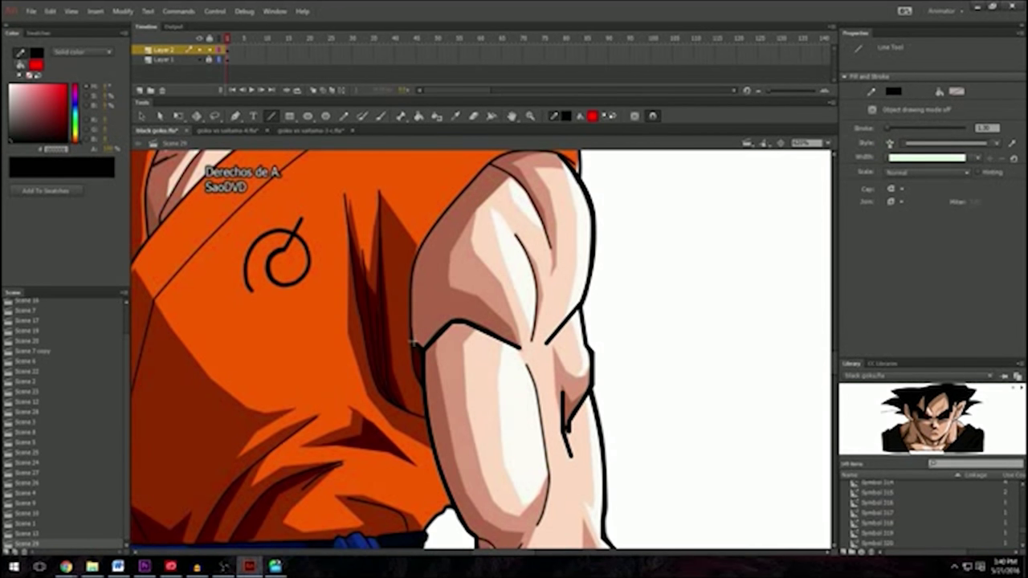
mouse_move(416, 343)
mouse_down()
mouse_move(417, 259)
mouse_move(435, 218)
mouse_up()
key(v)
key(n)
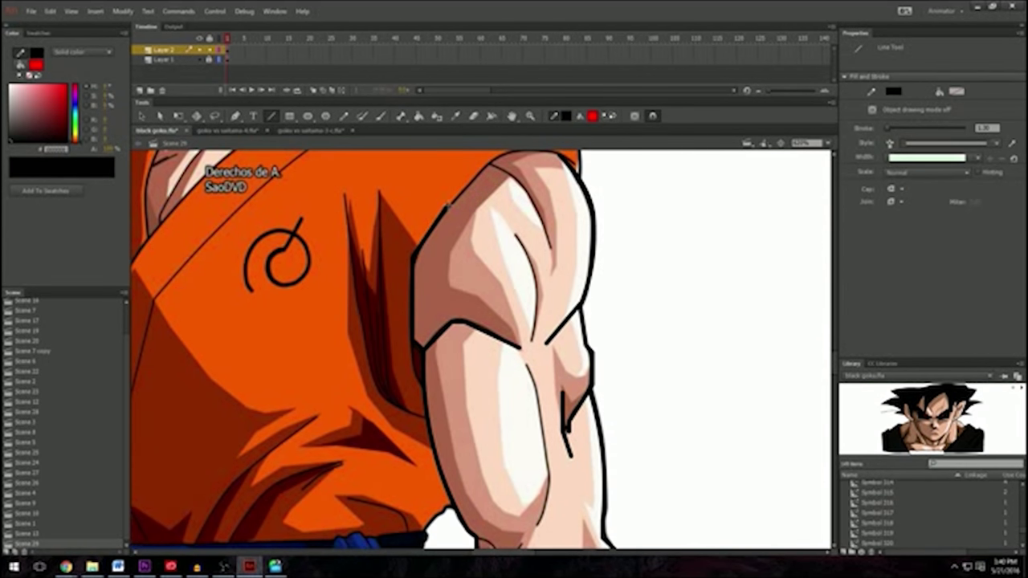
Step: Trace the sleeve opening across the shoulder and the curved muscle crease beneath it
scroll(498, 212, up, 3)
mouse_move(488, 280)
mouse_down()
mouse_move(520, 269)
mouse_move(565, 277)
mouse_up()
drag(492, 283, 552, 369)
key(v)
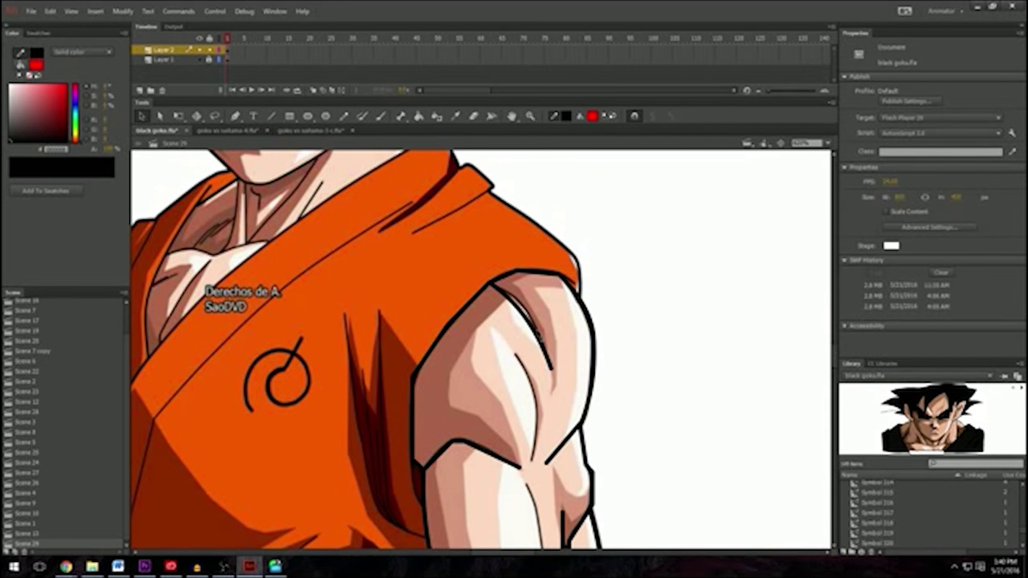
Step: Trace the inner muscle line of the shoulder and the long biceps line below it
scroll(526, 305, down, 3)
key(n)
mouse_move(517, 233)
mouse_down()
mouse_move(531, 338)
mouse_move(518, 243)
mouse_up()
key(v)
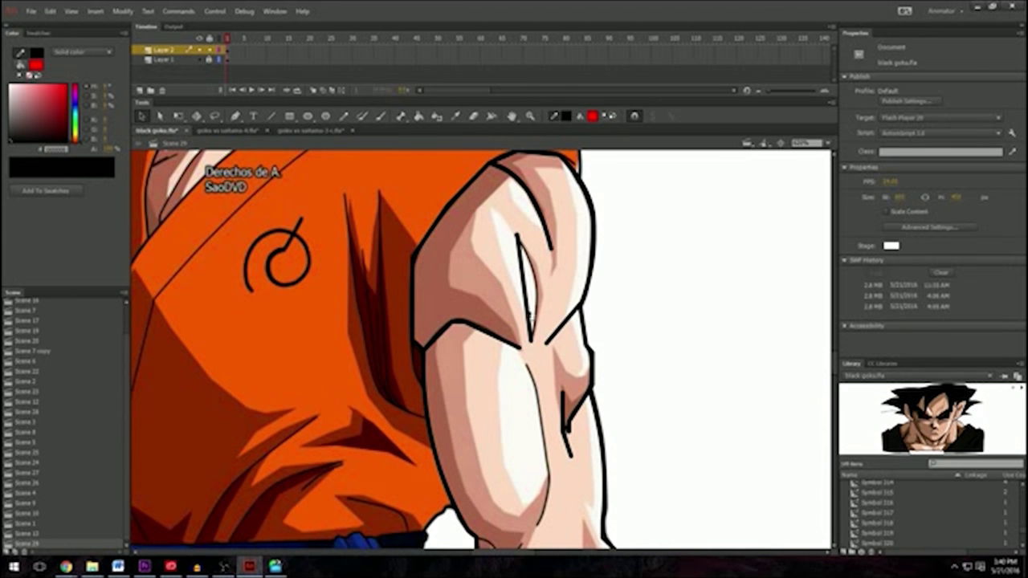
scroll(540, 311, down, 3)
key(n)
drag(523, 240, 537, 416)
scroll(537, 415, down, 2)
scroll(537, 414, up, 2)
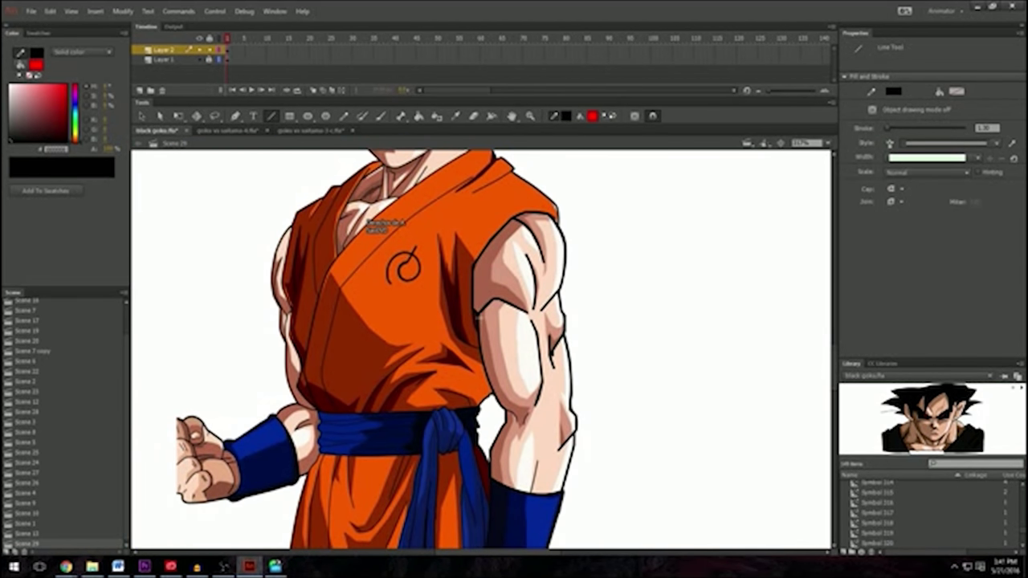
Step: Sample the reddish-brown shadow colour from the picture and brush and fill the shading on the shoulder and biceps of the traced arm
key(i)
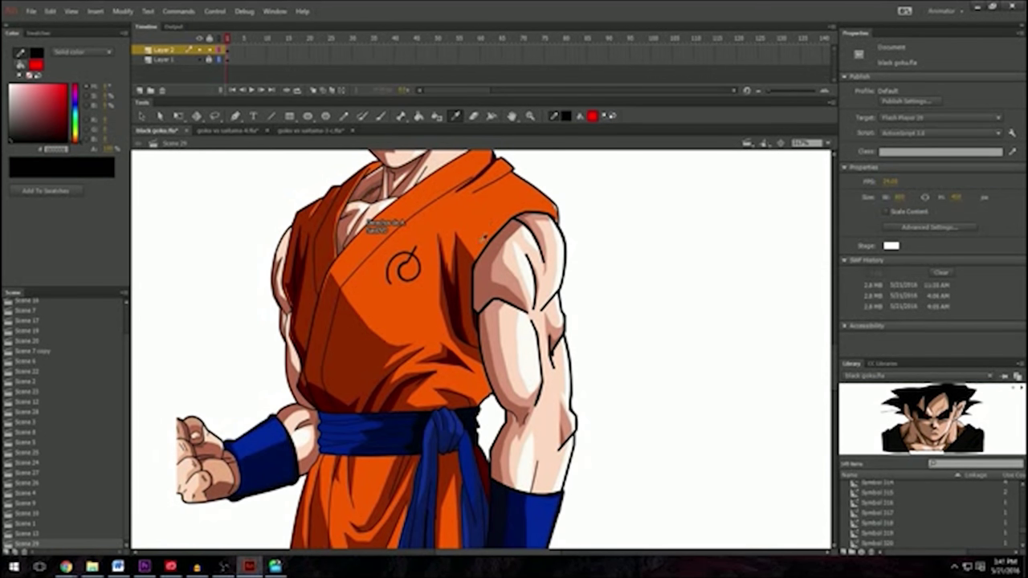
click(484, 271)
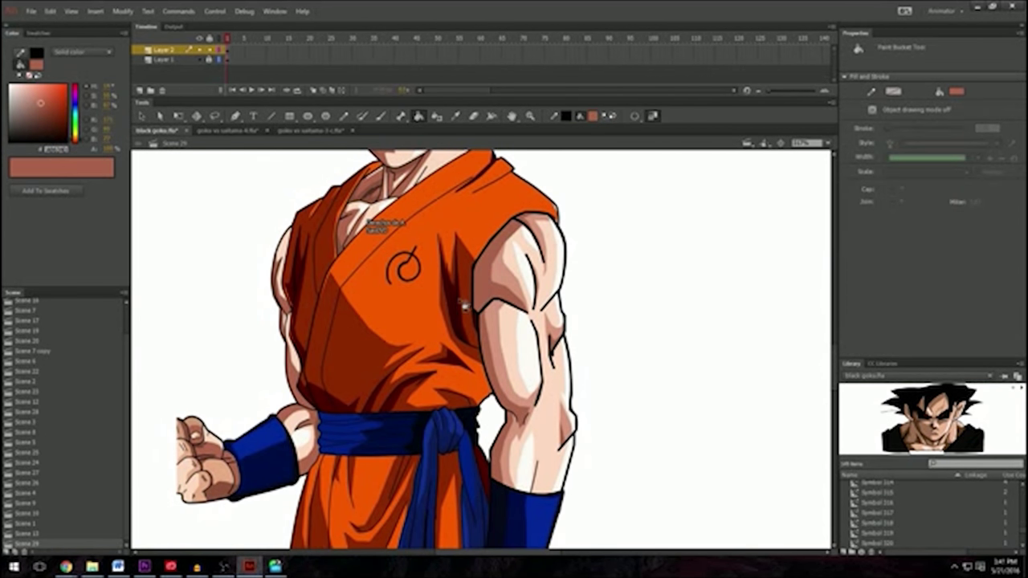
key(b)
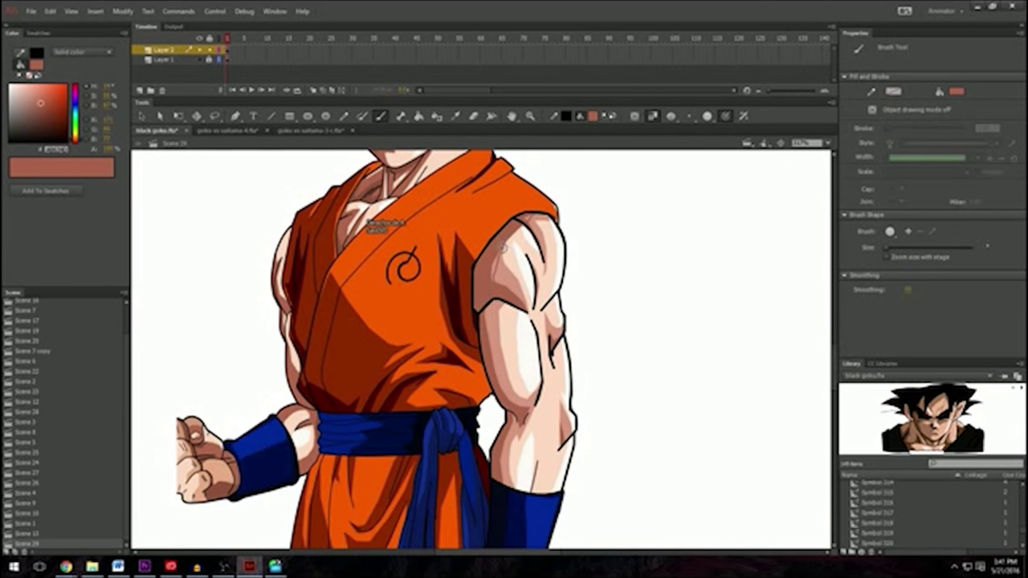
key(k)
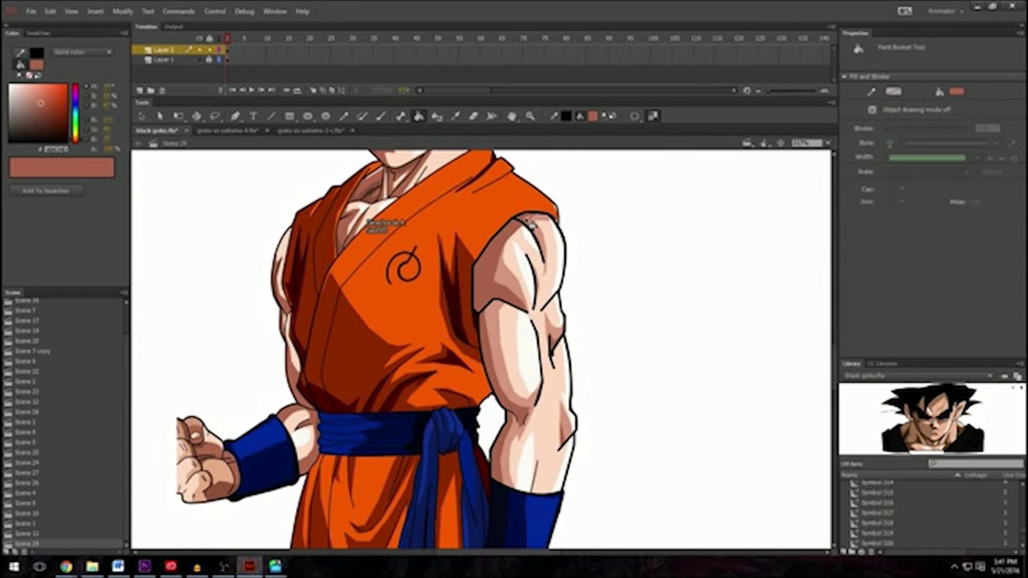
key(b)
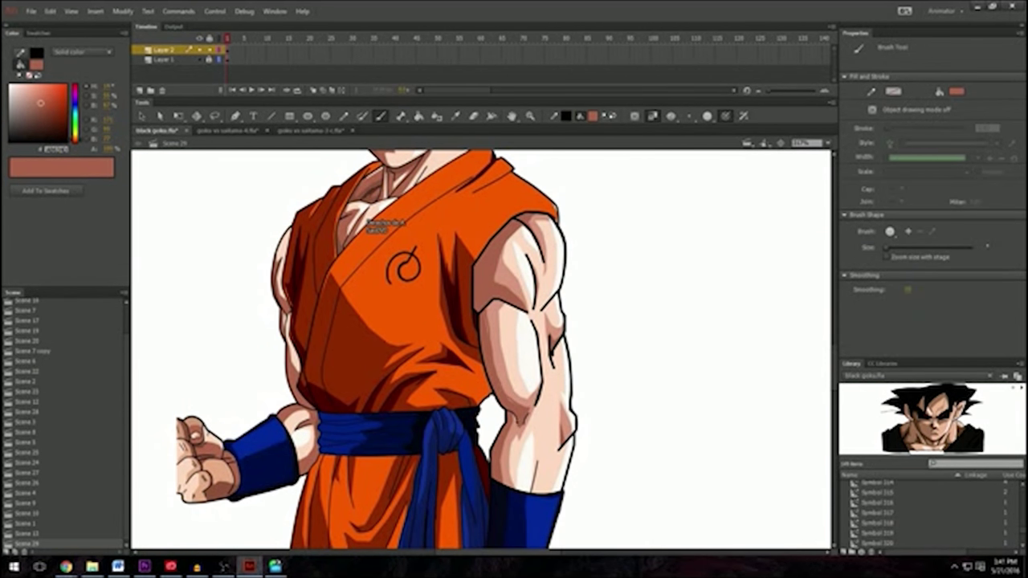
key(k)
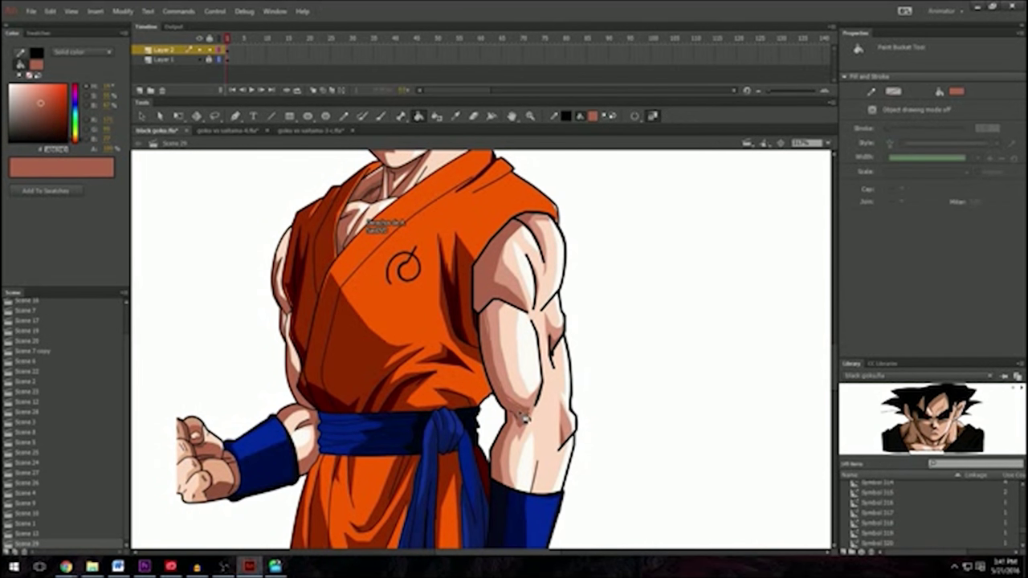
Step: Outline and fill the shadow patches at the elbow and behind the upper arm with the same reddish-brown
key(n)
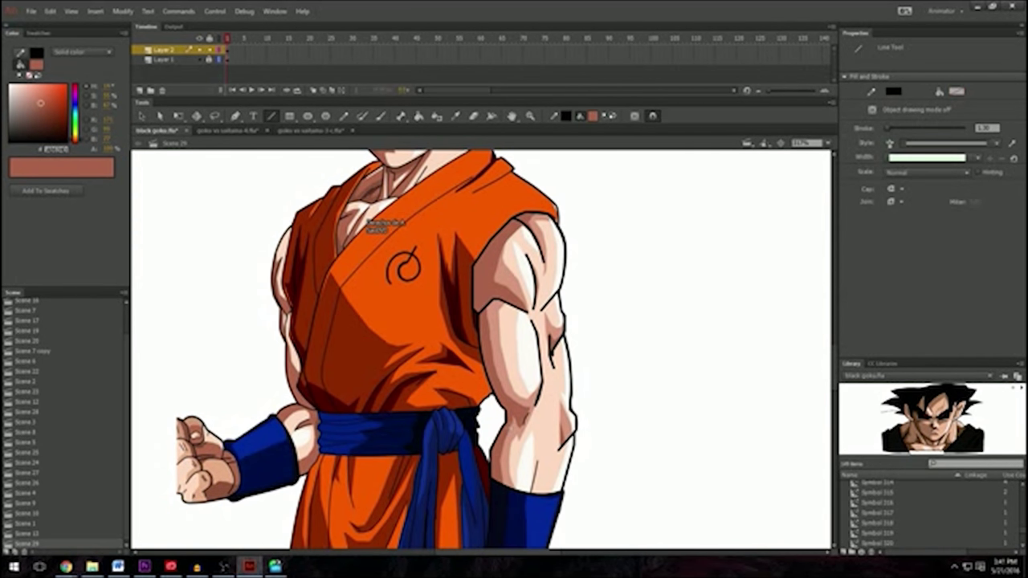
key(b)
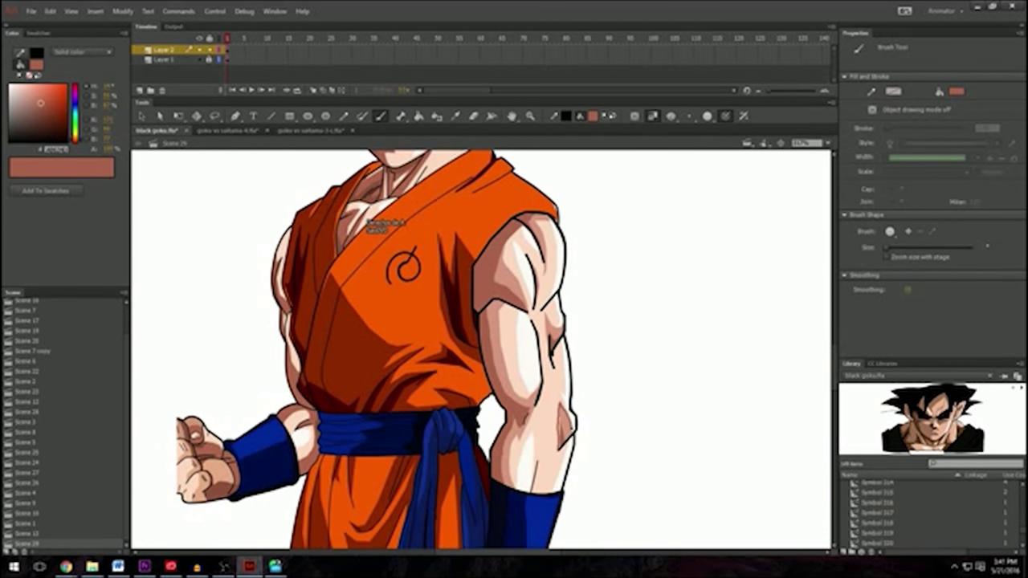
key(k)
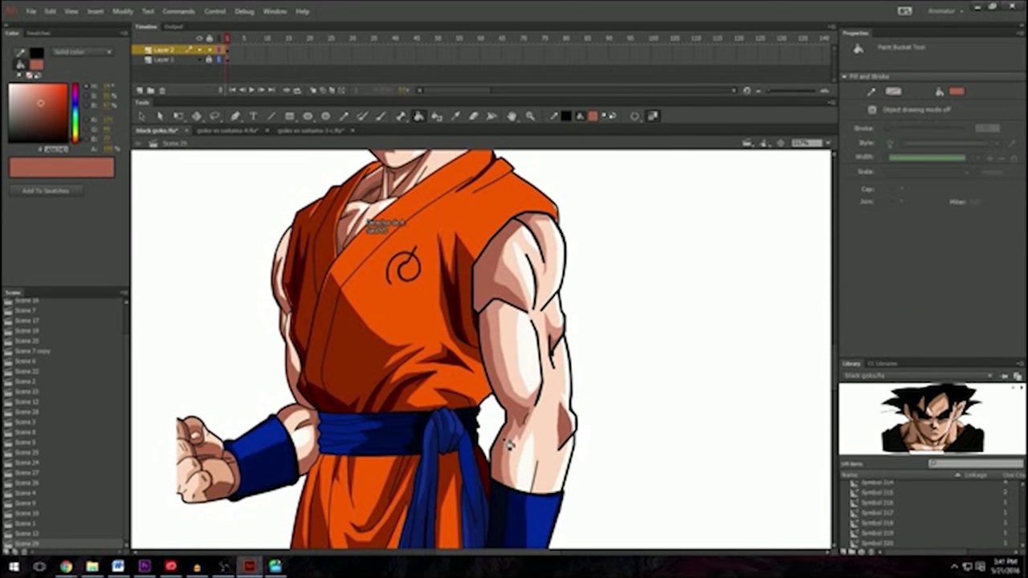
key(b)
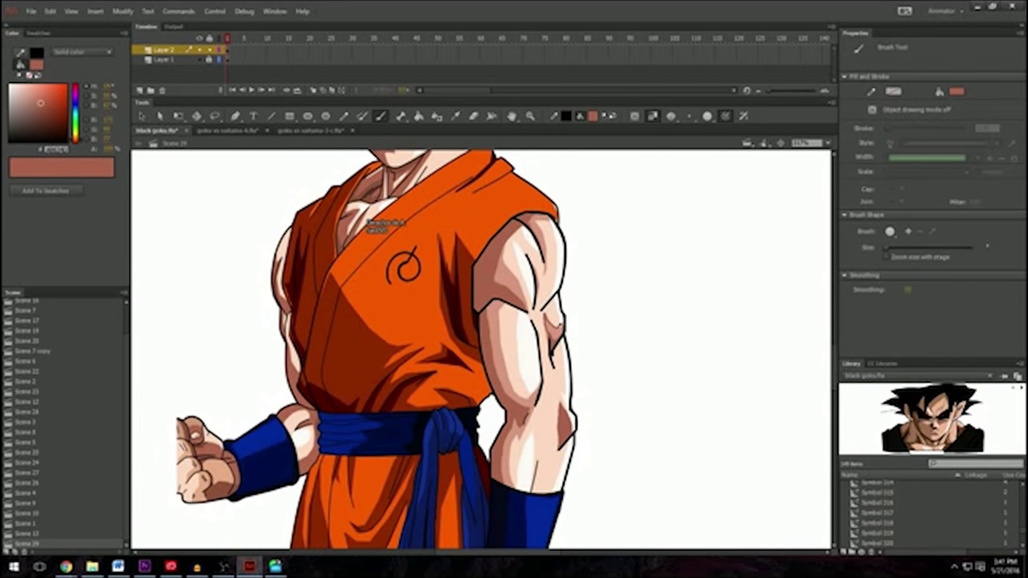
key(k)
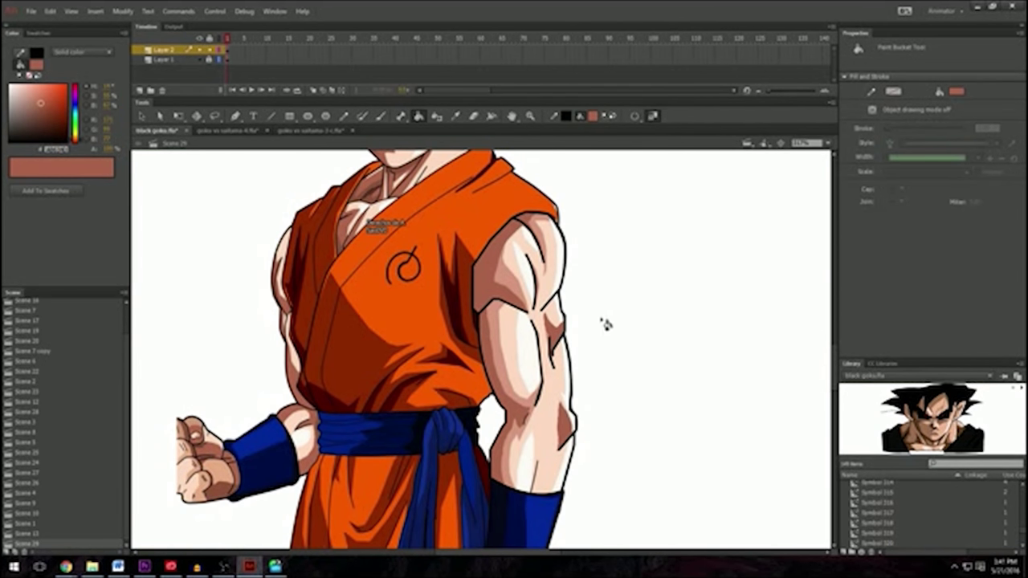
key(b)
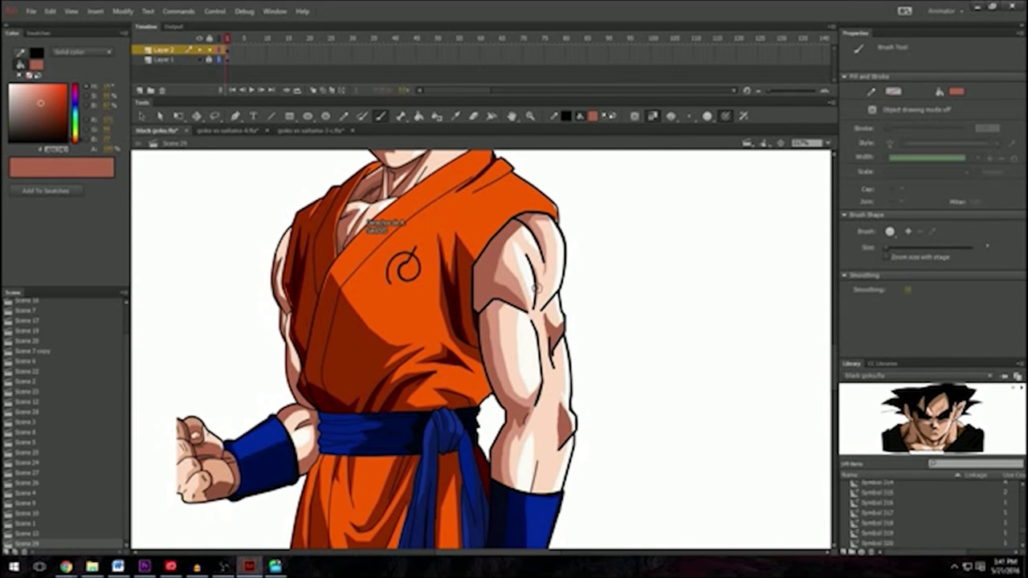
Step: Sample the light skin colour from the biceps and fill the remaining unshaded areas of the traced arm with it
key(i)
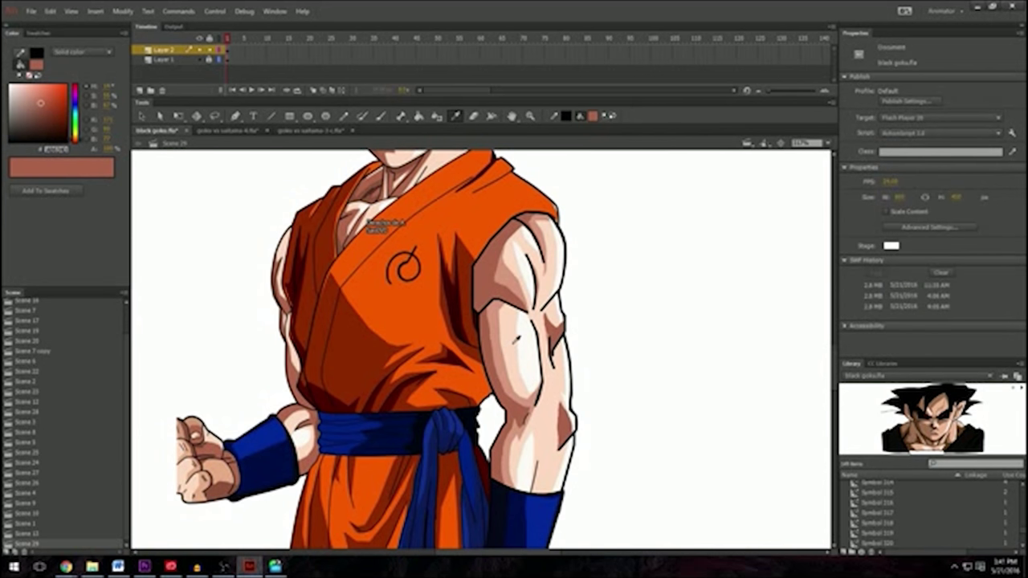
click(515, 335)
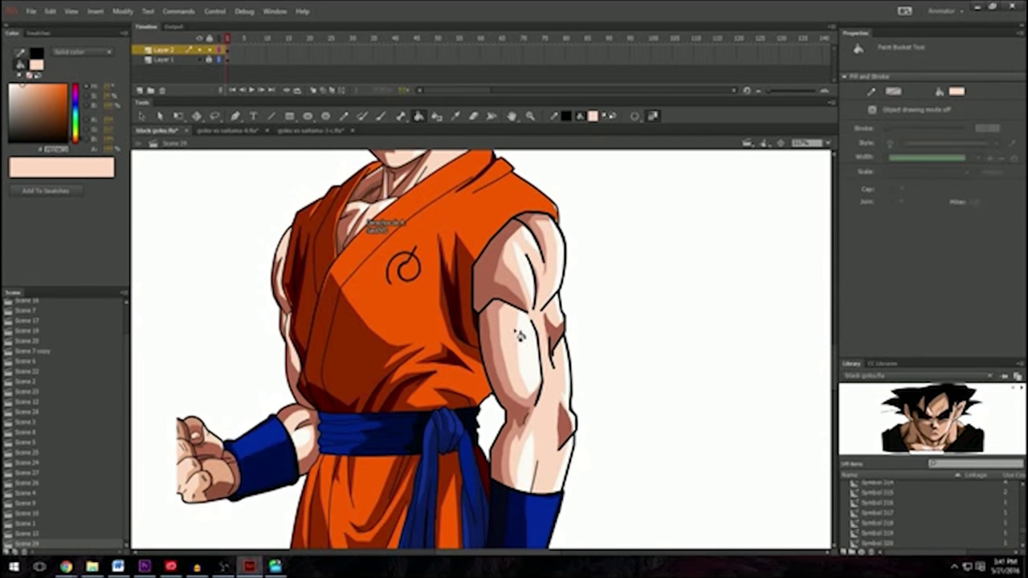
key(b)
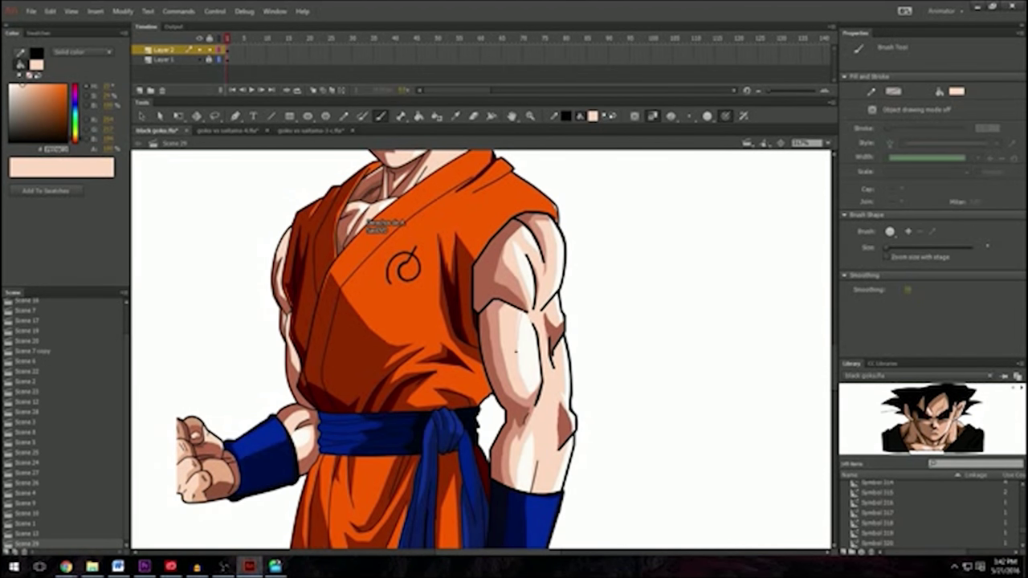
click(887, 504)
click(868, 514)
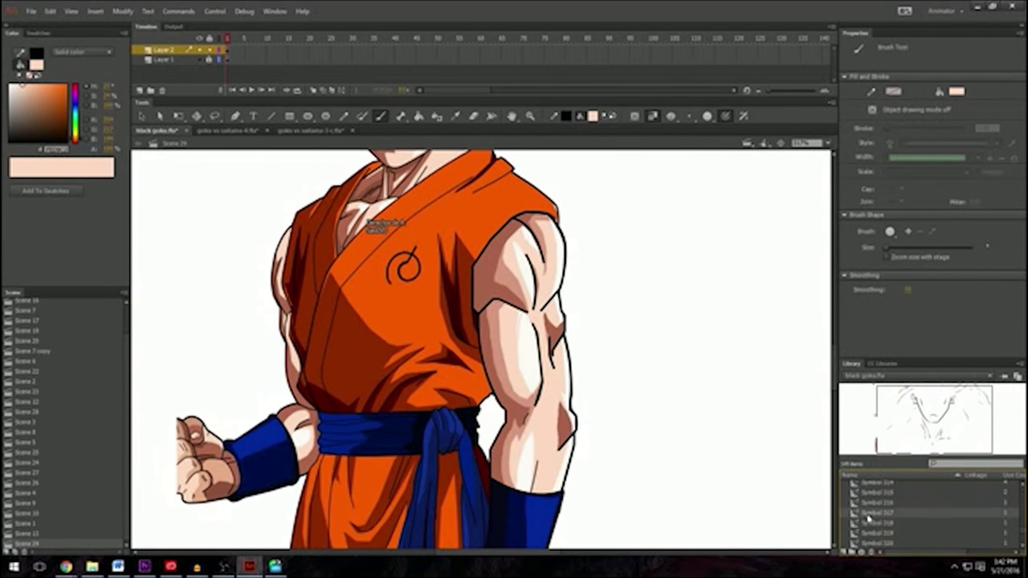
key(k)
click(500, 344)
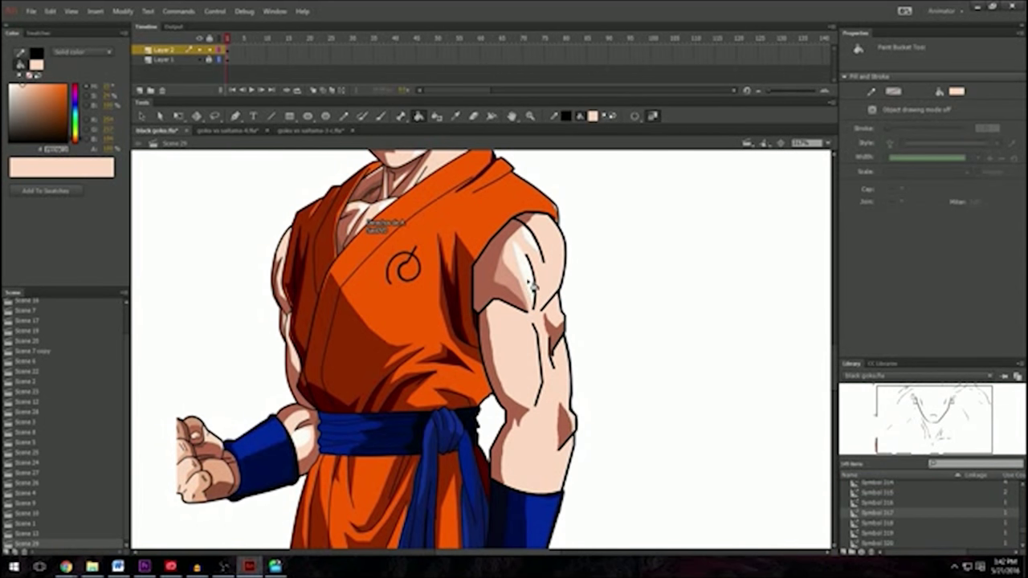
Step: Examine the coloured arm against the rest of the Goku picture for unfilled gaps
scroll(529, 285, down, 3)
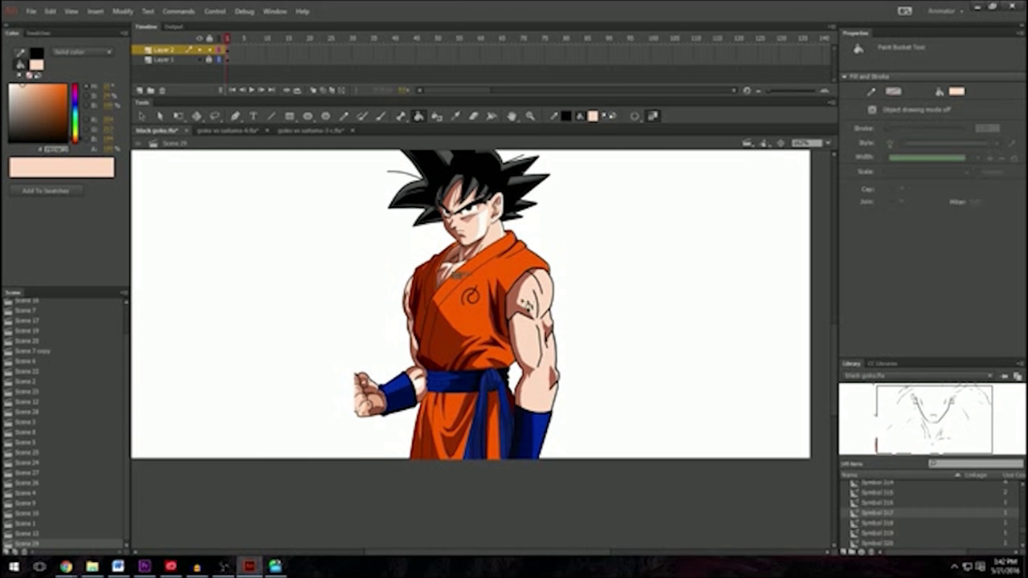
scroll(532, 308, up, 3)
scroll(518, 313, down, 1)
scroll(518, 329, up, 1)
scroll(543, 388, down, 2)
scroll(546, 390, up, 2)
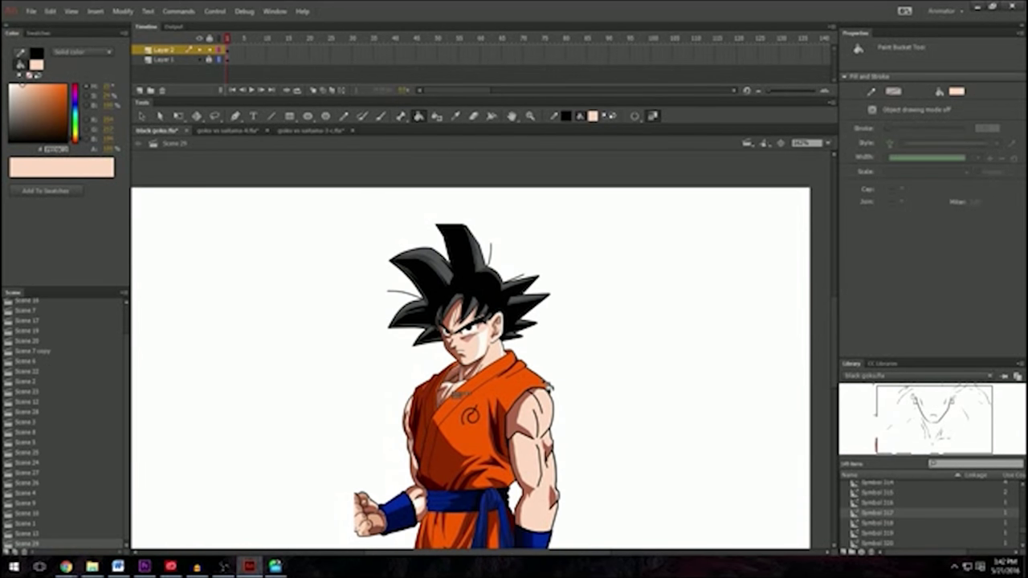
scroll(548, 387, down, 3)
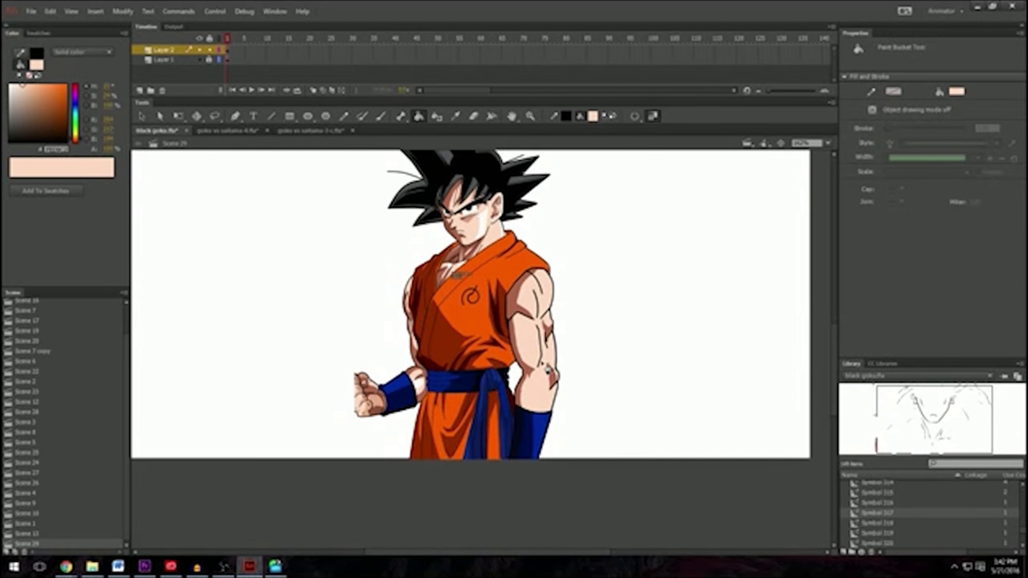
key(b)
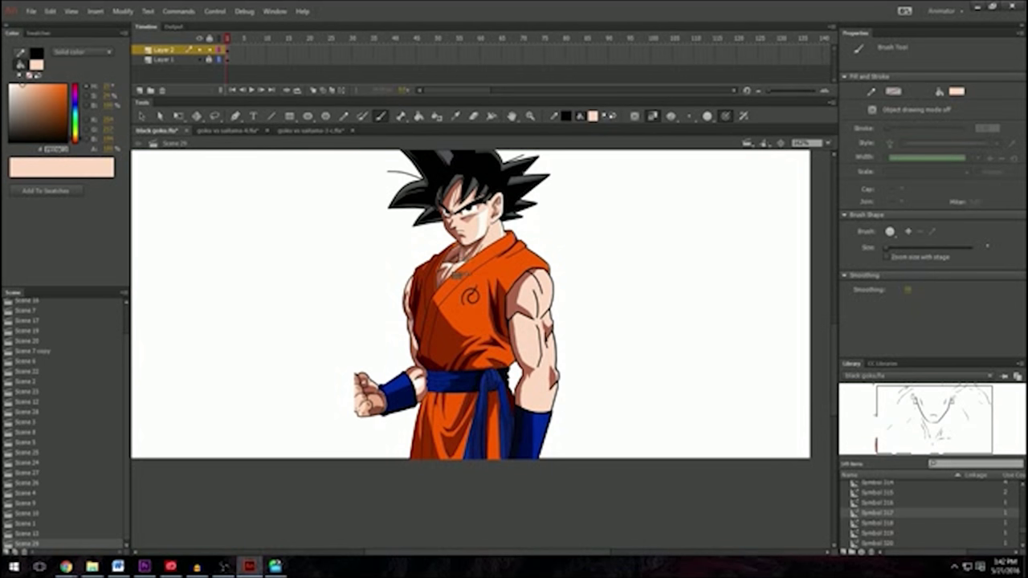
scroll(537, 356, up, 2)
scroll(537, 355, down, 2)
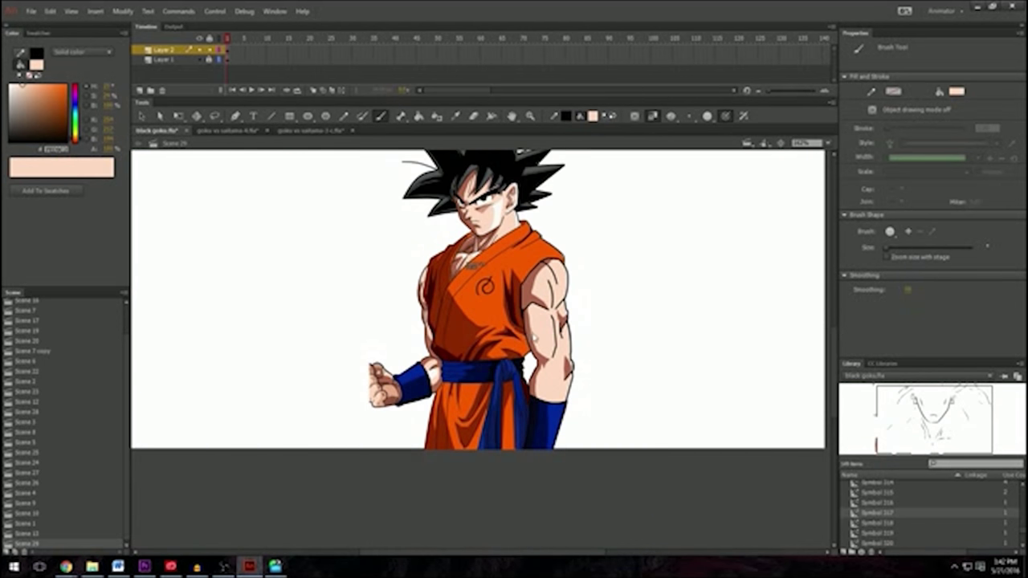
scroll(537, 323, up, 5)
scroll(538, 367, down, 3)
scroll(413, 476, down, 2)
key(v)
mouse_move(599, 420)
mouse_down()
mouse_move(518, 230)
mouse_move(492, 219)
mouse_up()
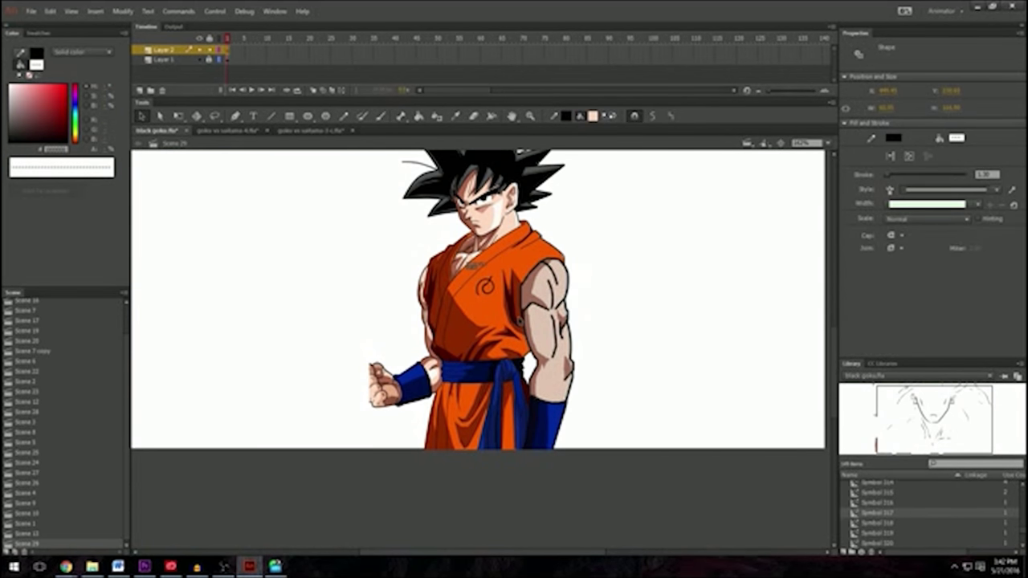
right_click(542, 296)
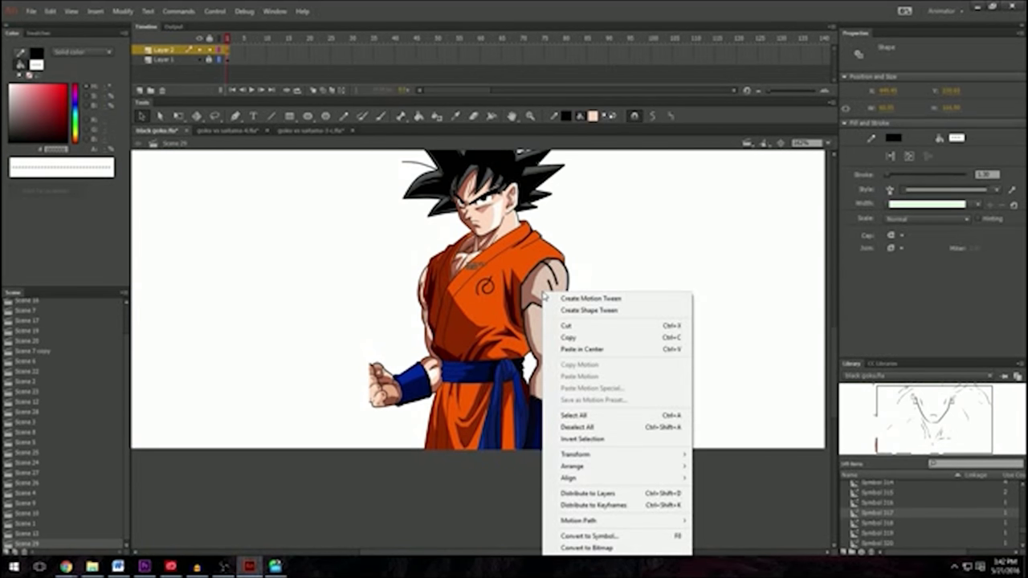
click(616, 254)
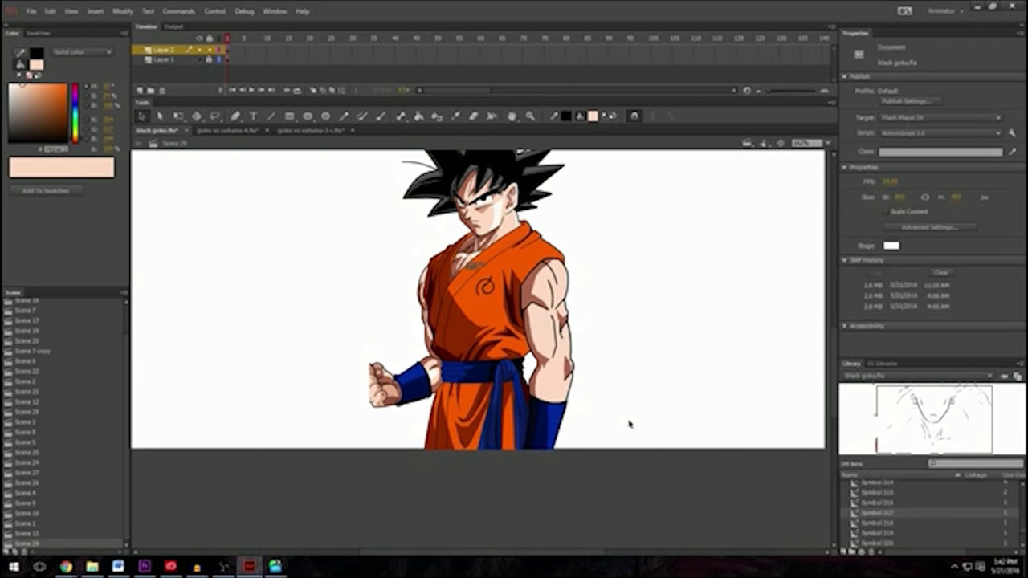
Step: Select the whole traced arm and convert it to a movie clip symbol, leaving it deselected
drag(629, 424, 489, 260)
right_click(539, 315)
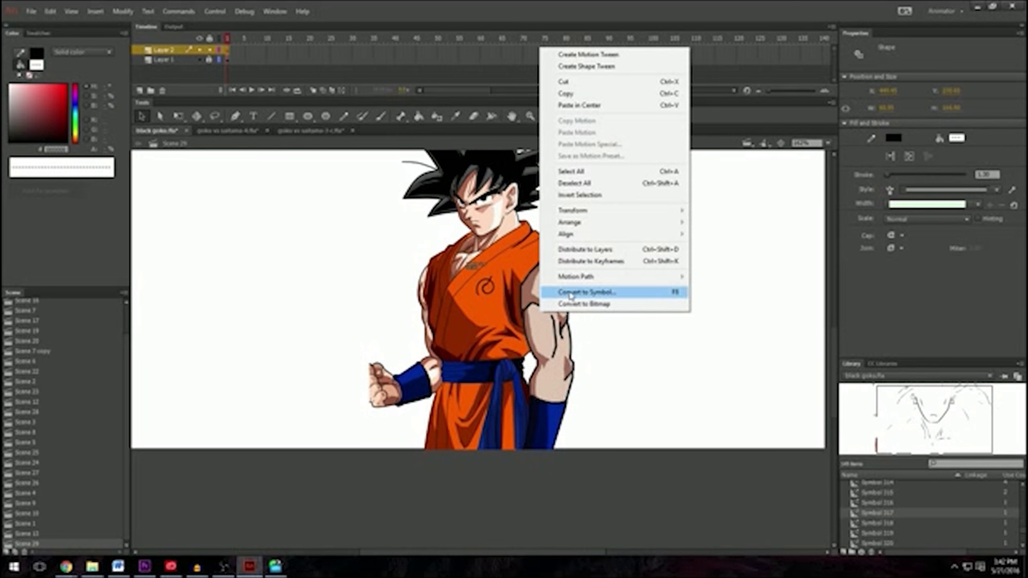
click(611, 294)
click(571, 132)
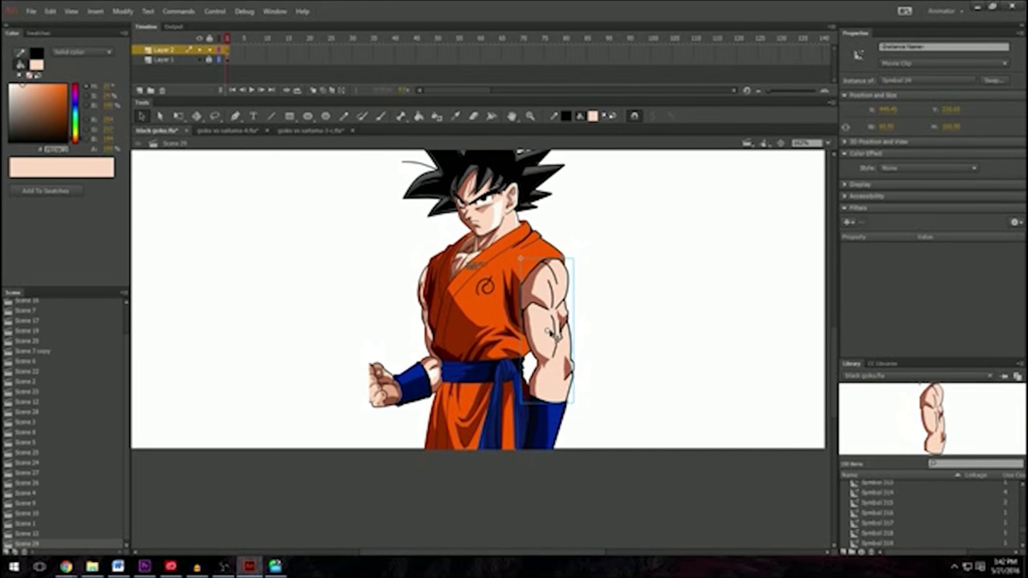
key(ctrl+shift+a)
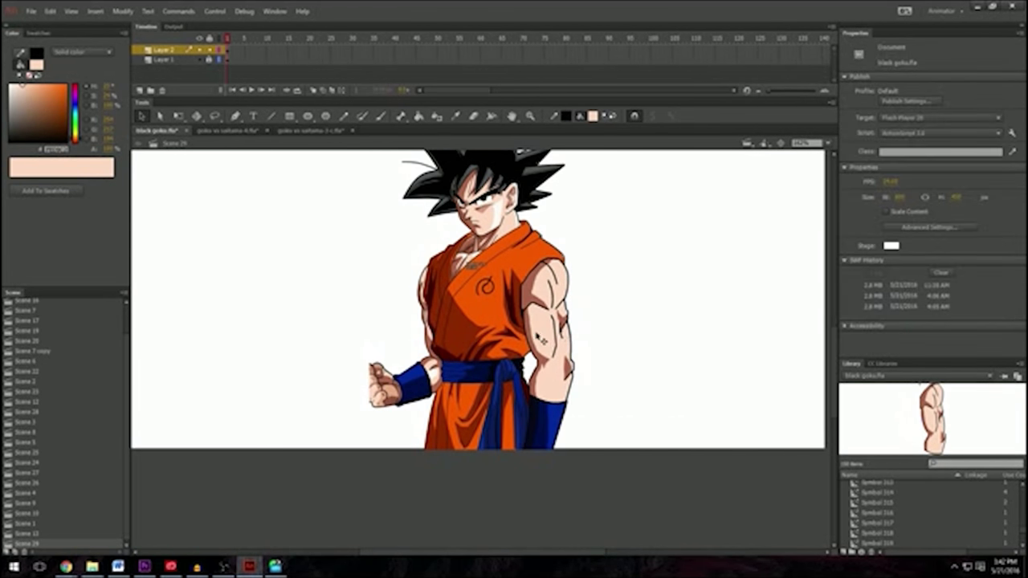
Step: Insert keyframes at frame 15 on Layer 2 and Layer 1, leaving Layer 2's frame selected
click(551, 333)
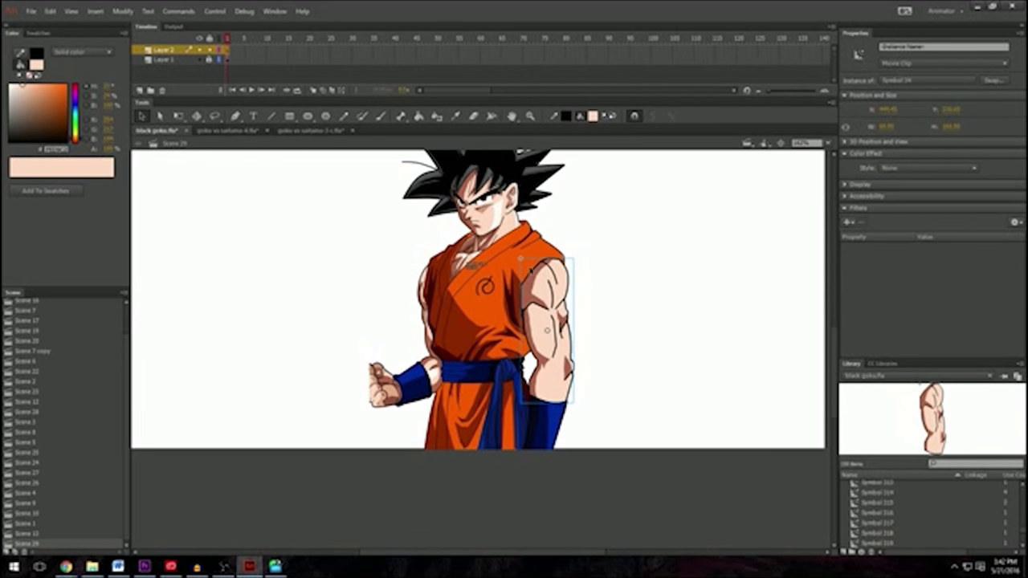
click(286, 49)
click(288, 59)
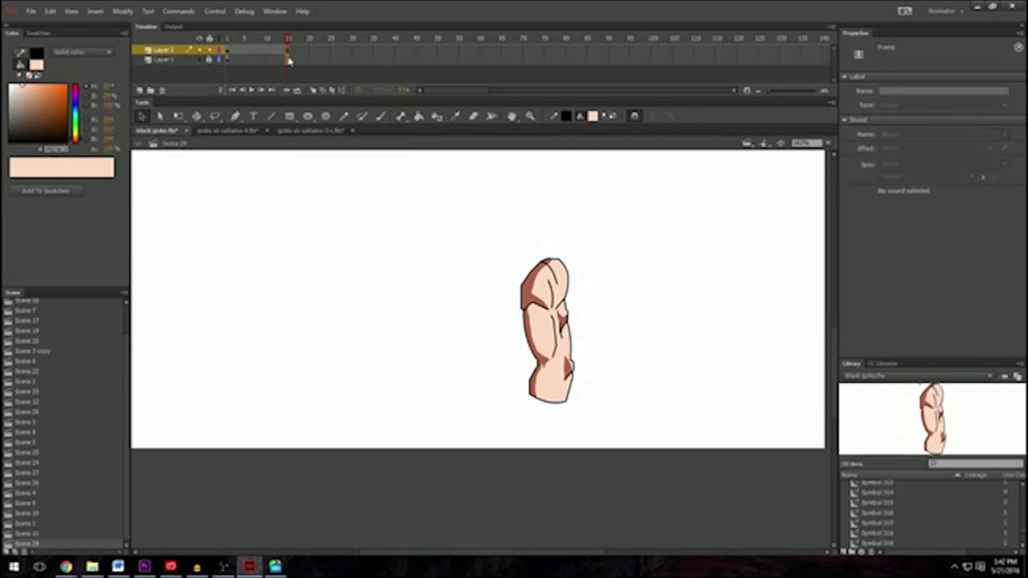
key(F6)
click(286, 50)
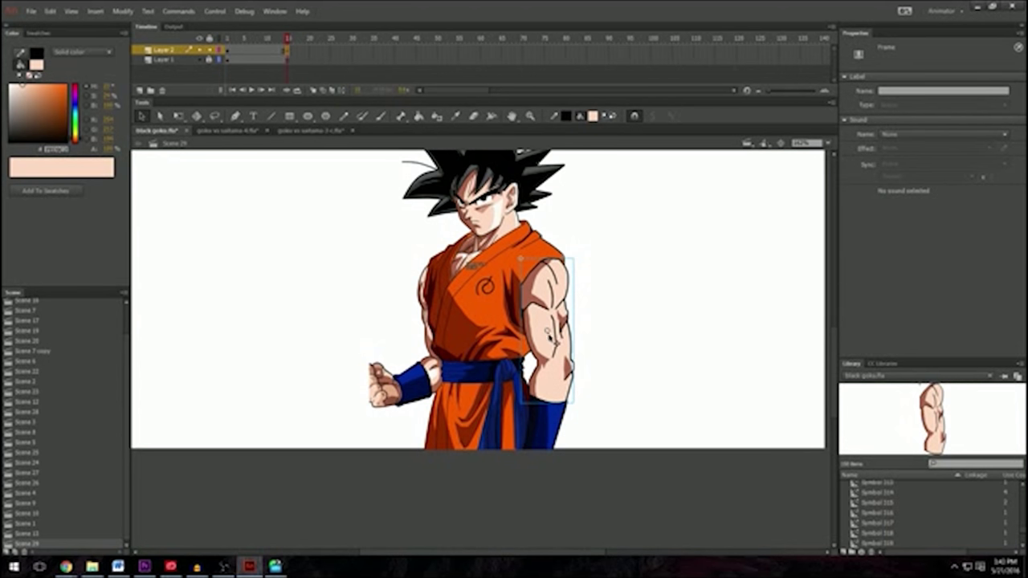
Step: Try rotating the arm symbol outward about the shoulder on frame 15 with Free Transform, and undo the rotation
click(549, 333)
key(q)
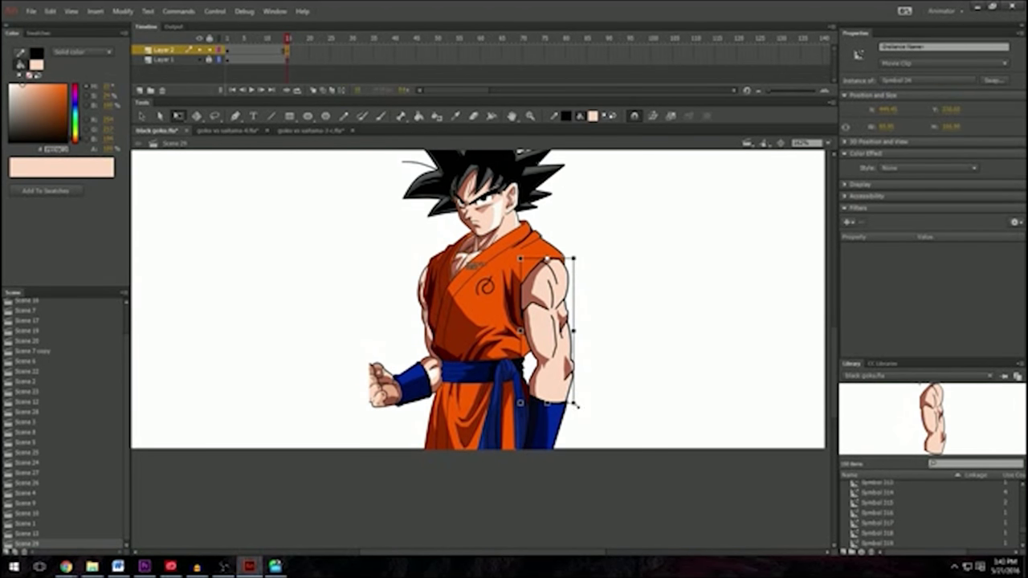
drag(583, 409, 656, 384)
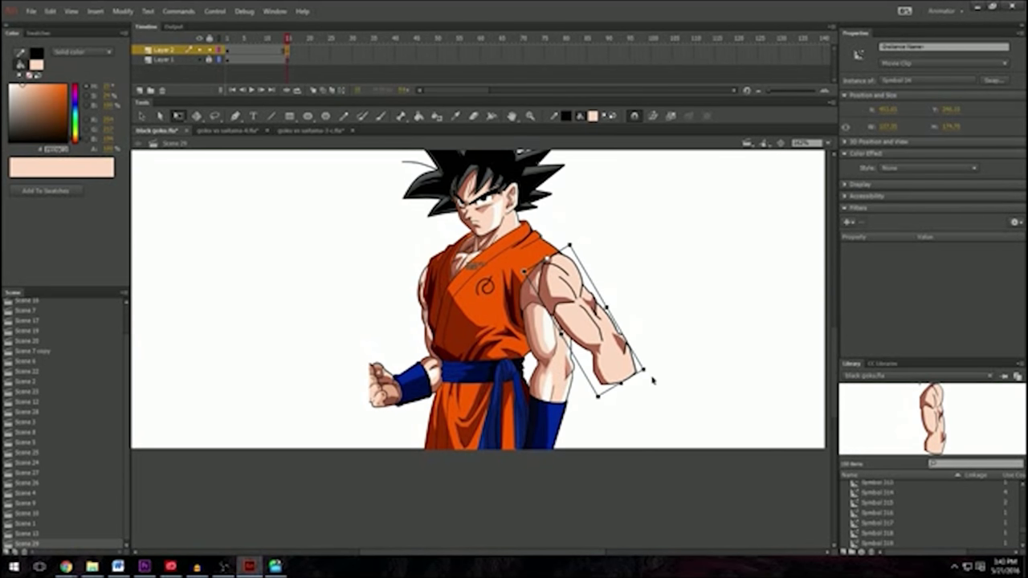
click(689, 360)
click(598, 353)
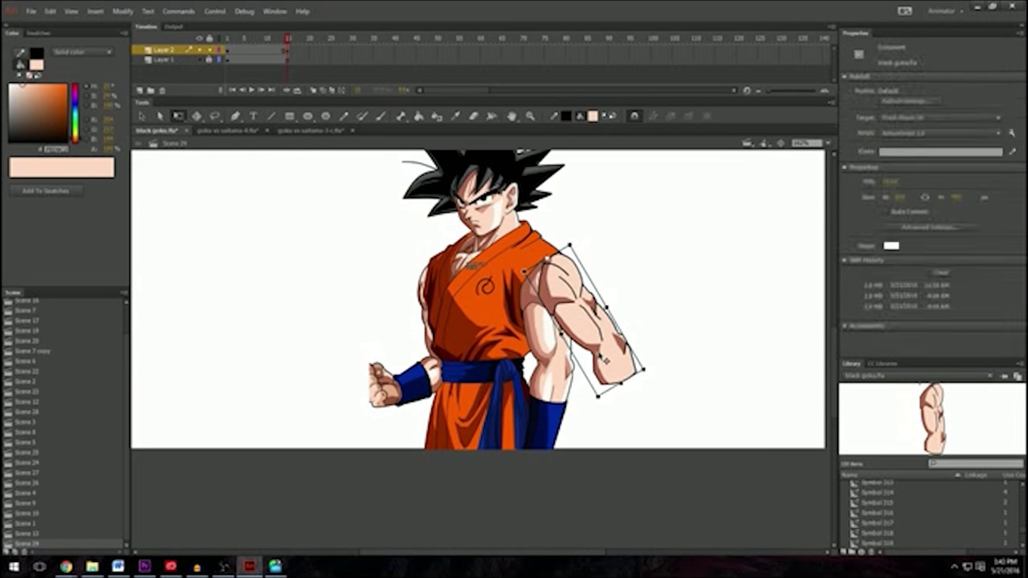
key(ctrl+z)
key(ctrl+z)
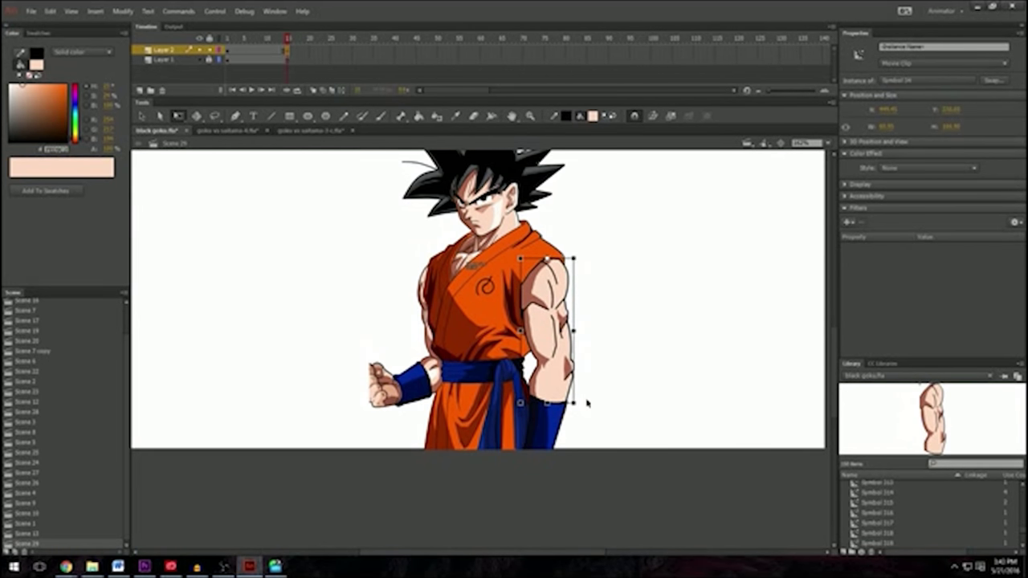
Step: Rotate the arm symbol outward about the shoulder on frame 15 and create a classic tween across Layer 2
drag(586, 410, 718, 275)
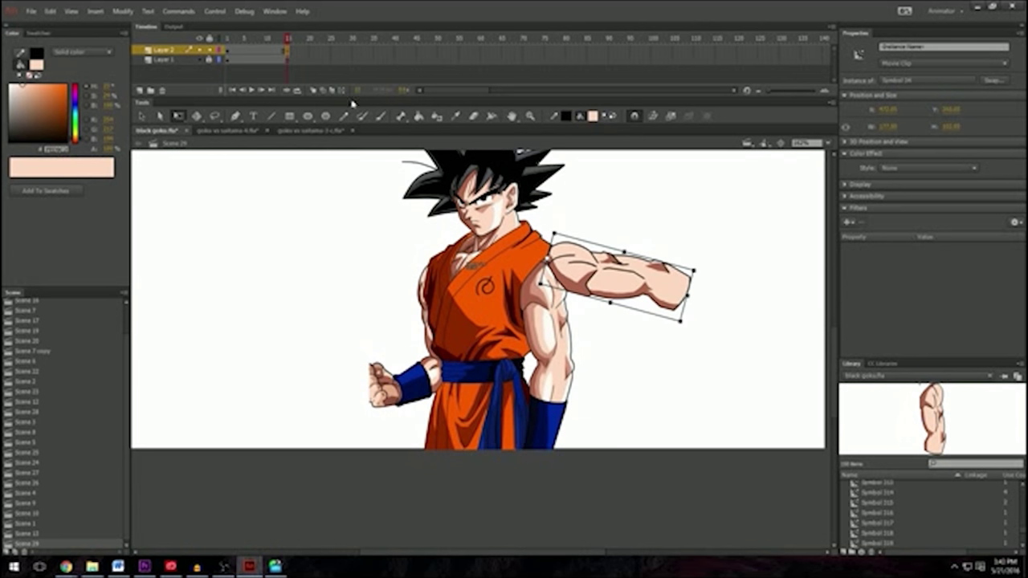
right_click(253, 51)
click(281, 76)
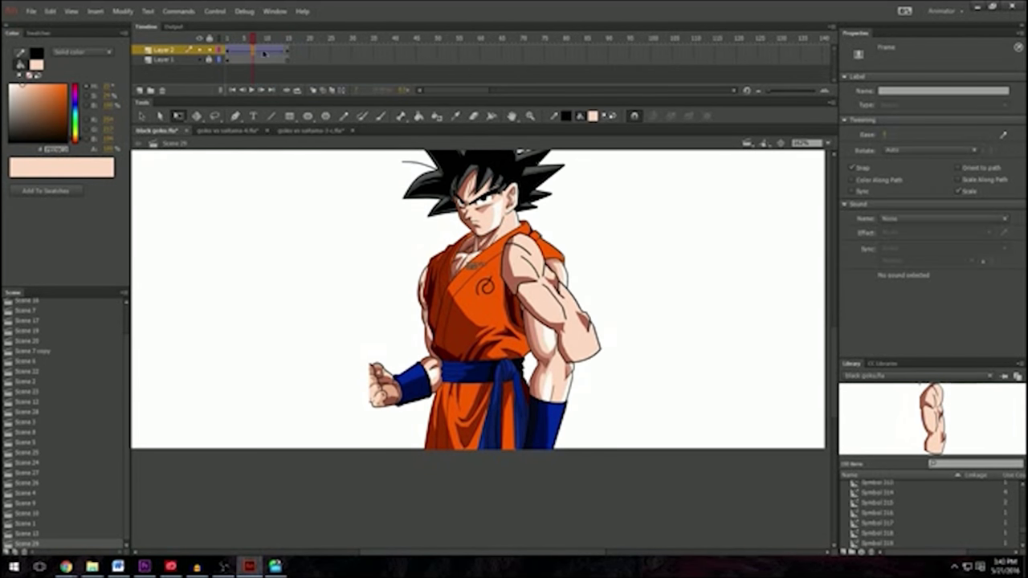
Step: Test the scene to preview the tweened arm movement, and close the preview
click(218, 11)
click(241, 110)
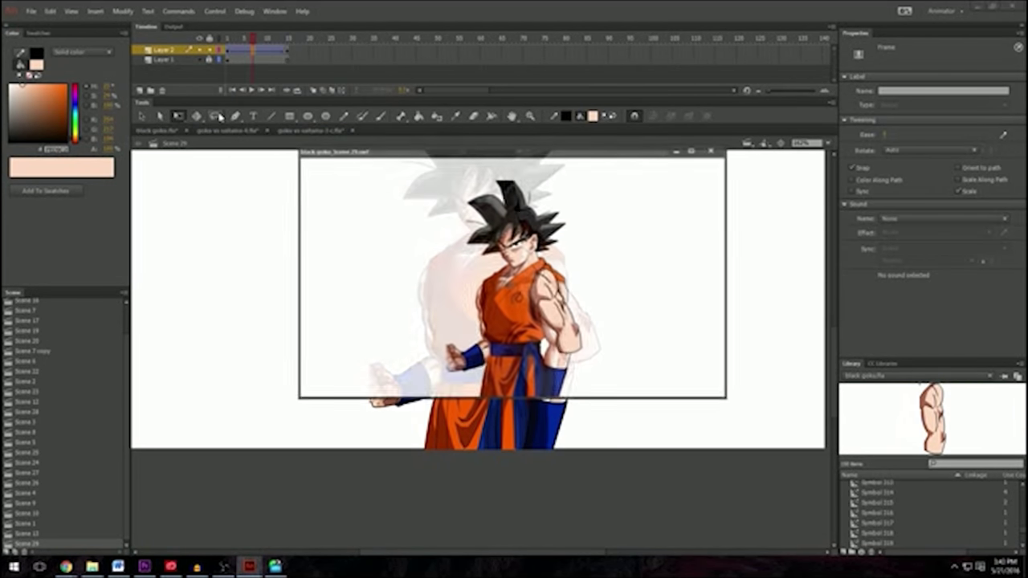
key(ctrl+w)
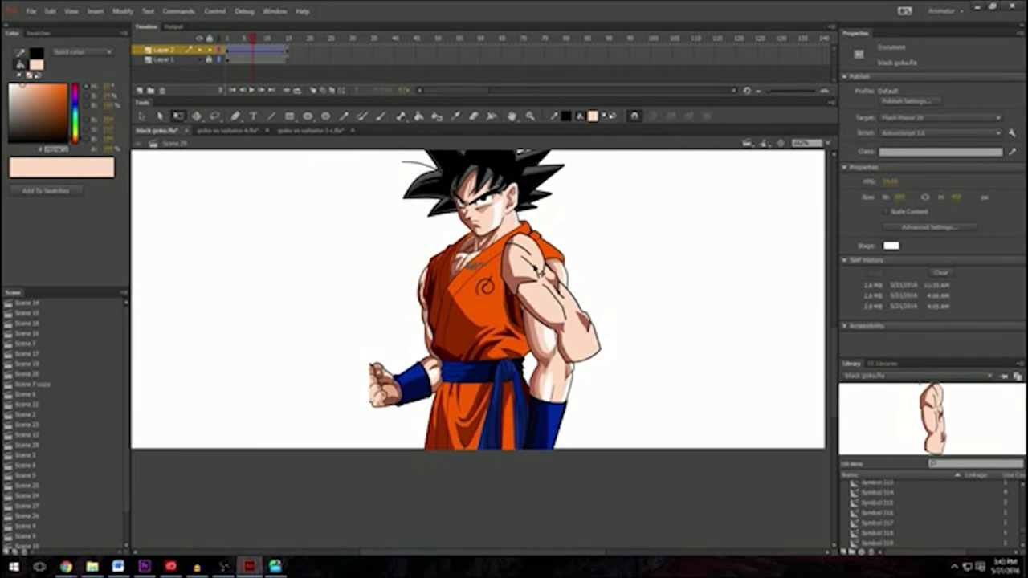
Step: Select the rotated arm on frame 15, and test the scene once more to watch the arm's swing
click(289, 51)
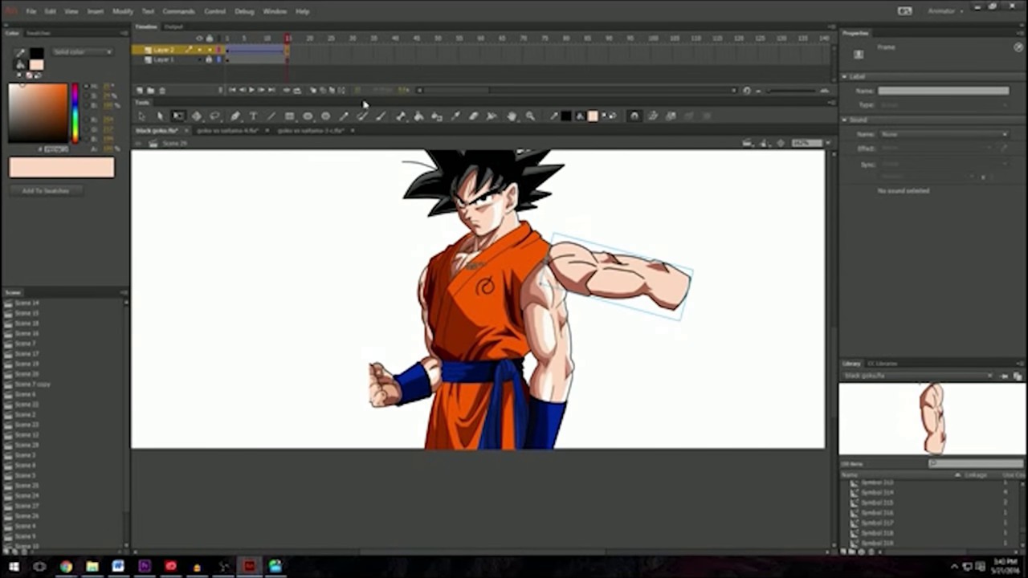
click(552, 266)
click(571, 265)
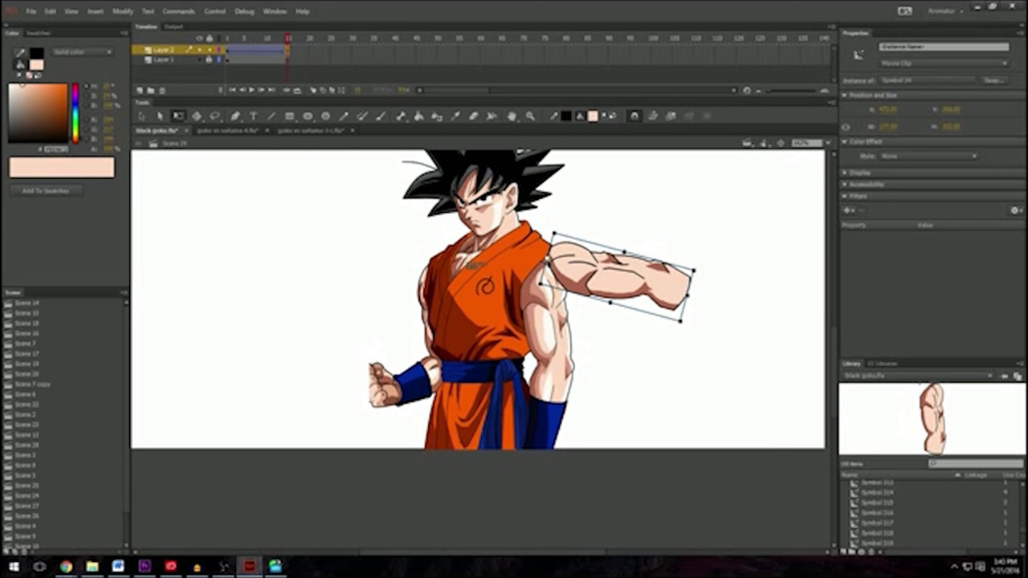
click(215, 11)
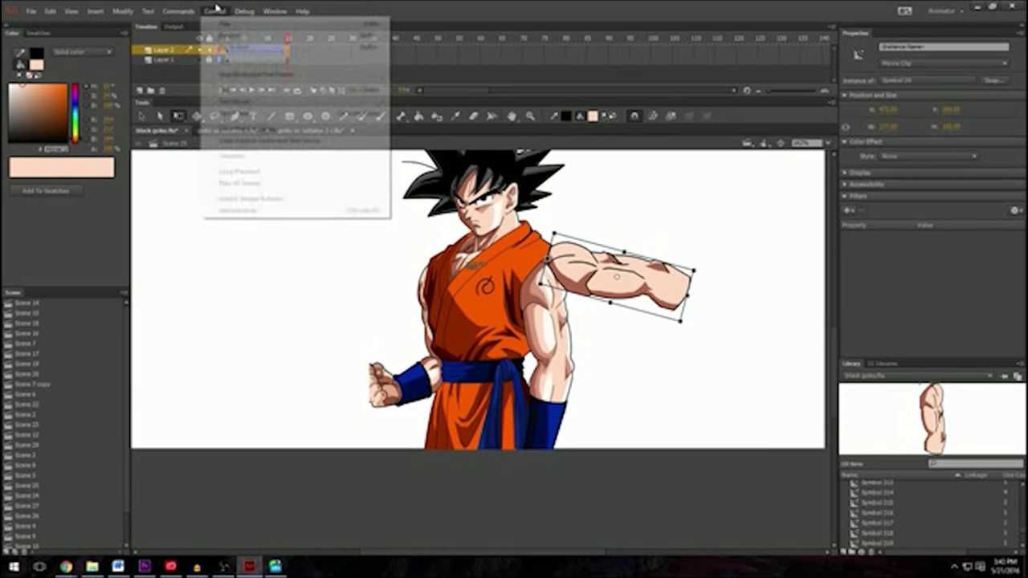
click(230, 101)
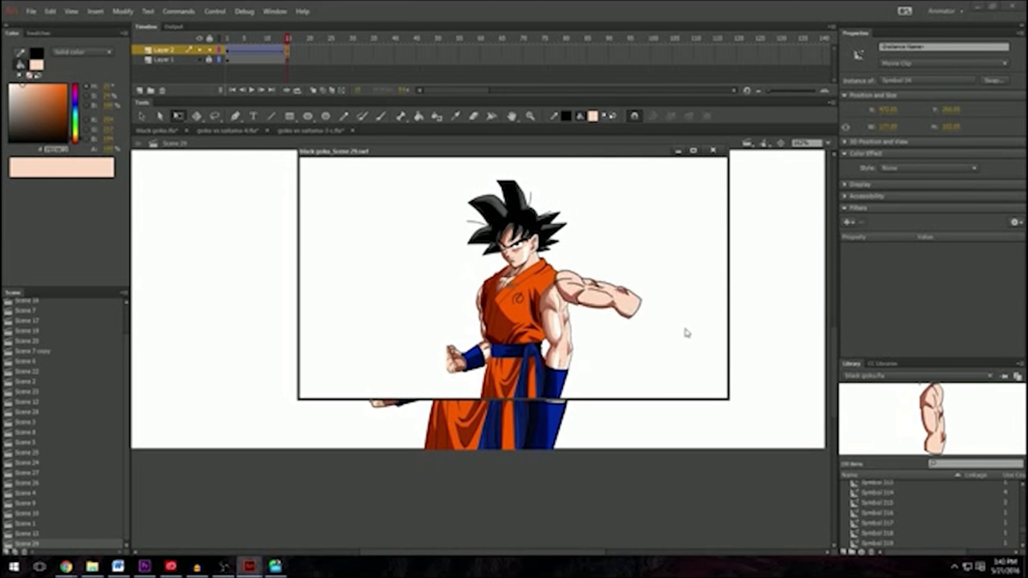
click(712, 151)
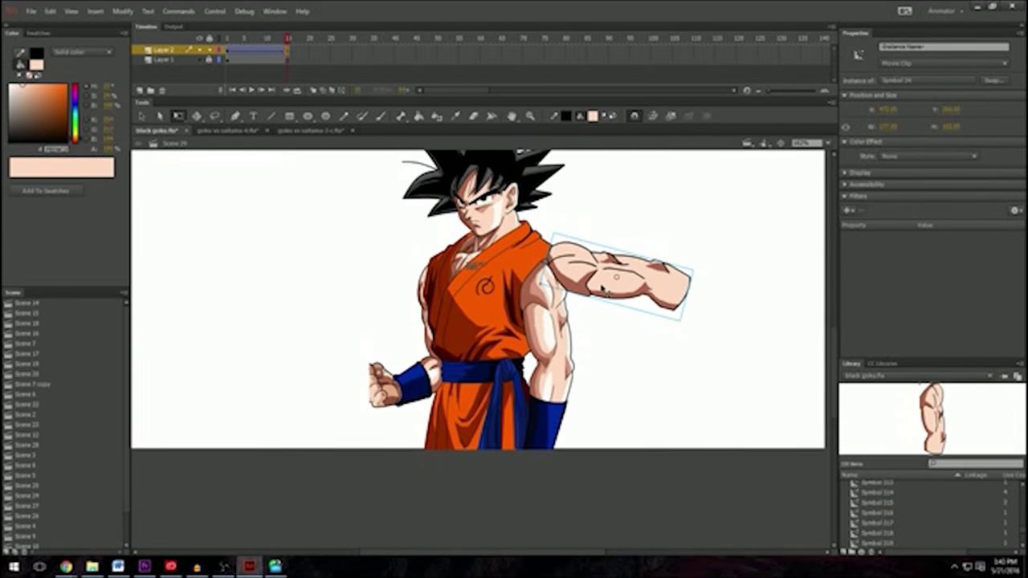
Step: Delete the arm from frame 15, remove Layer 2's tween, and unlock Layer 1
key(Delete)
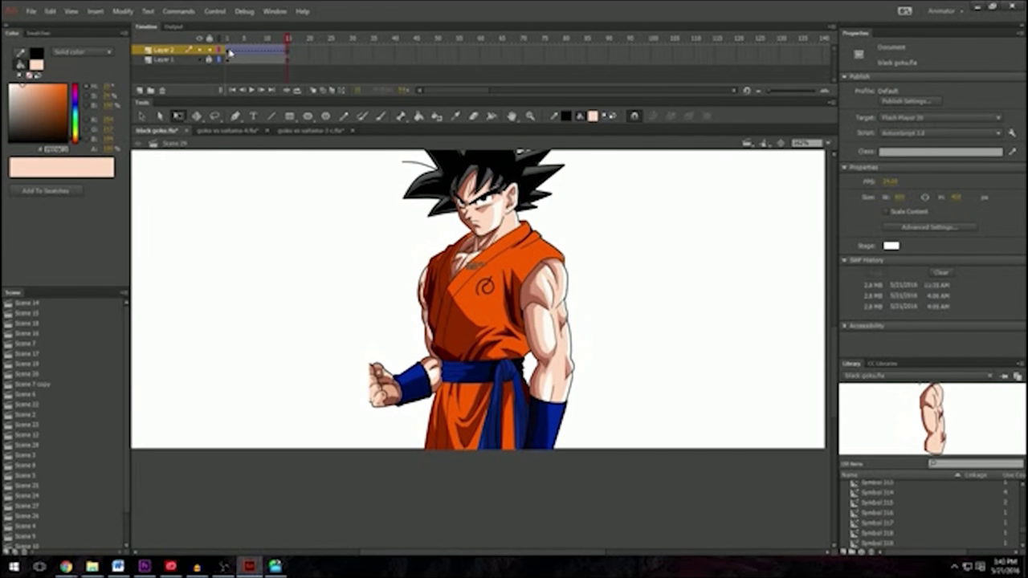
right_click(230, 52)
click(249, 52)
click(213, 62)
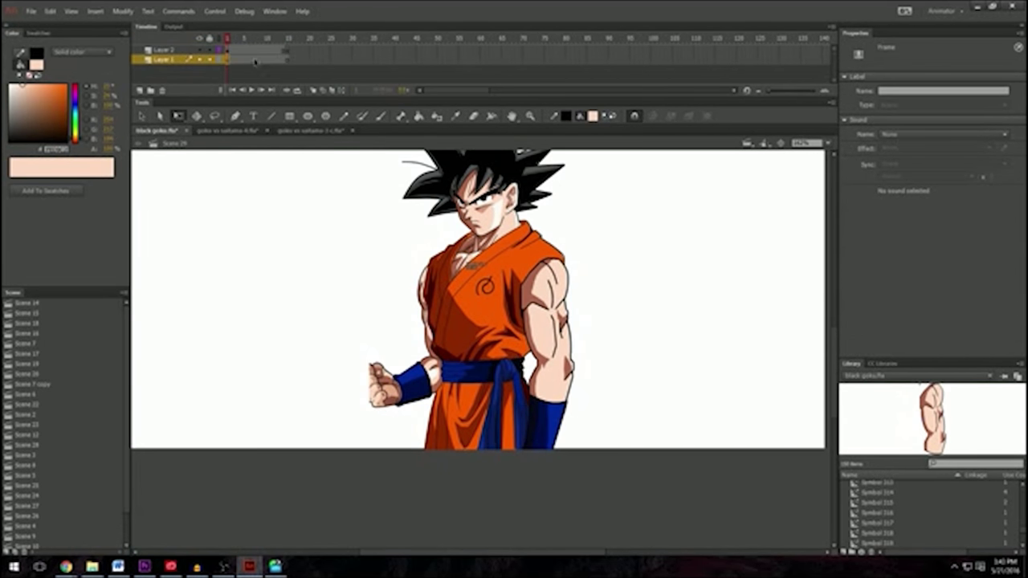
Step: Browse the other scenes to Scene 26, fit its stage in view, and select the character symbol
click(57, 447)
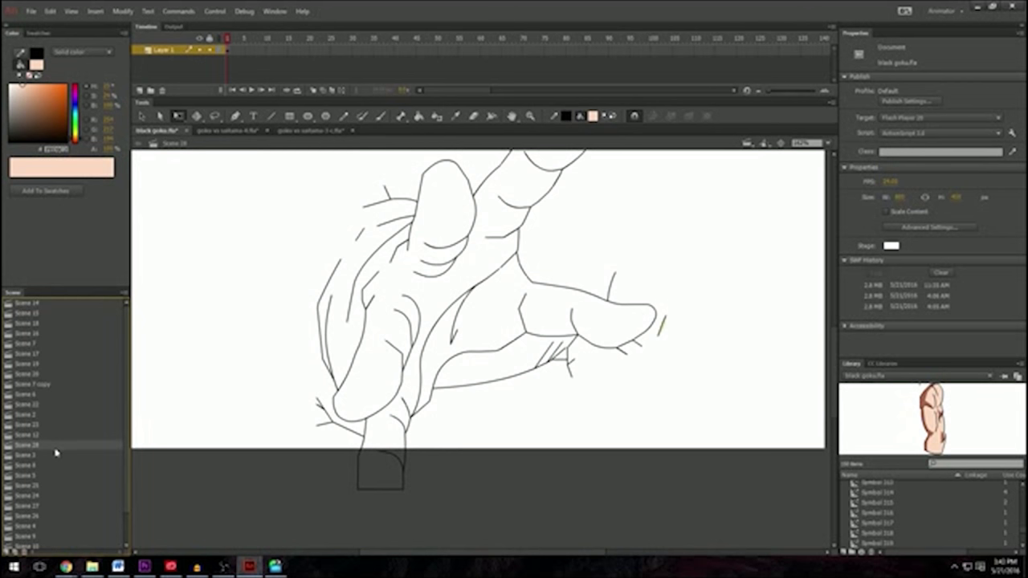
click(46, 466)
scroll(45, 474, down, 1)
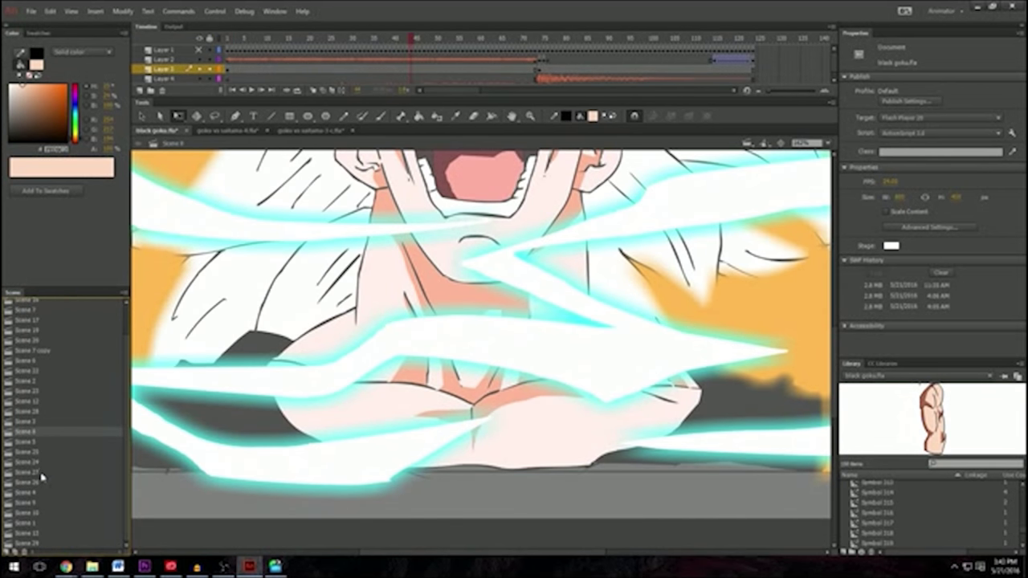
click(42, 477)
click(31, 484)
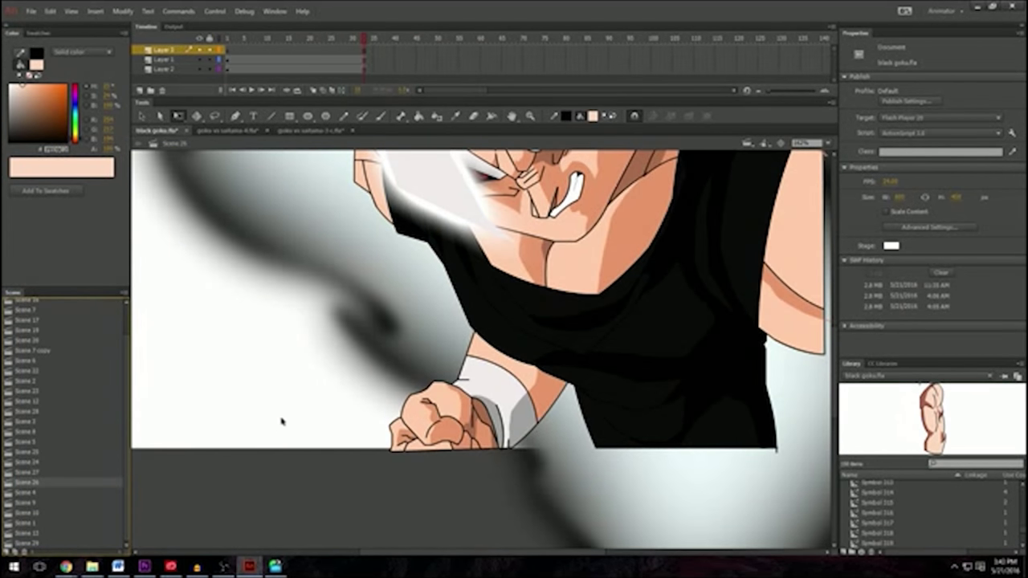
key(ctrl+2)
click(368, 227)
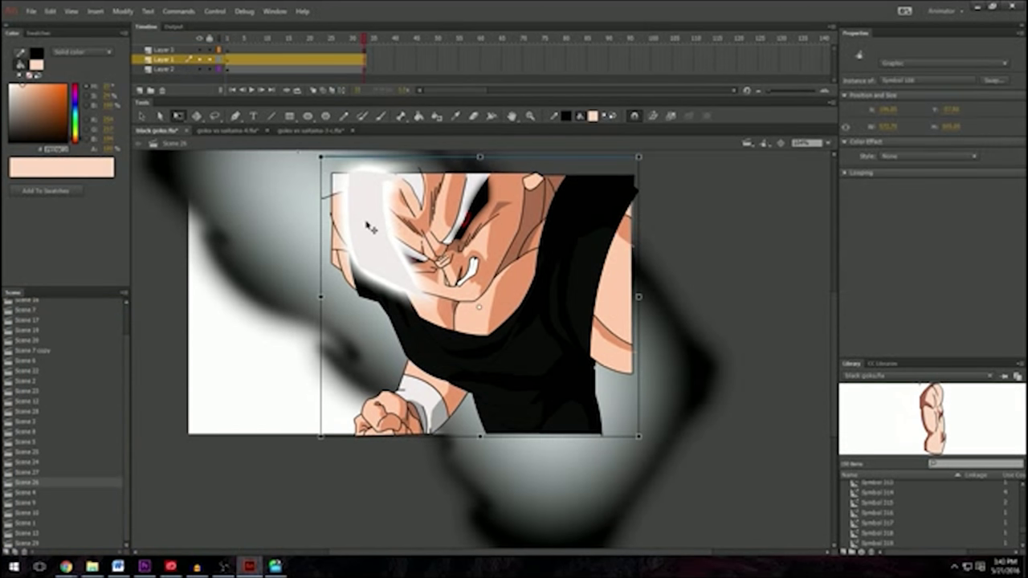
Step: Test Scene 26 to preview the character's hair and aura animation, and close the preview
click(217, 11)
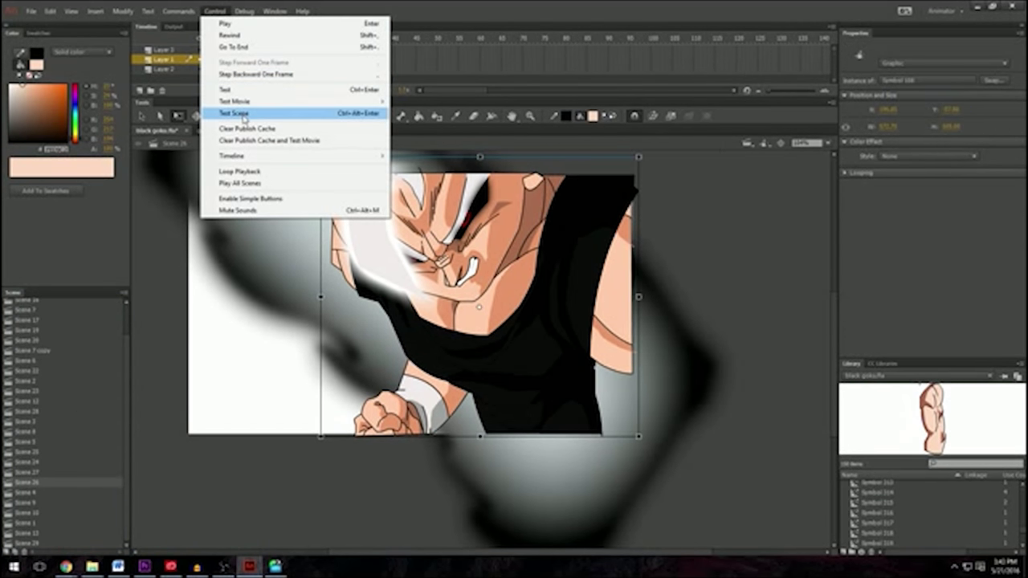
click(244, 119)
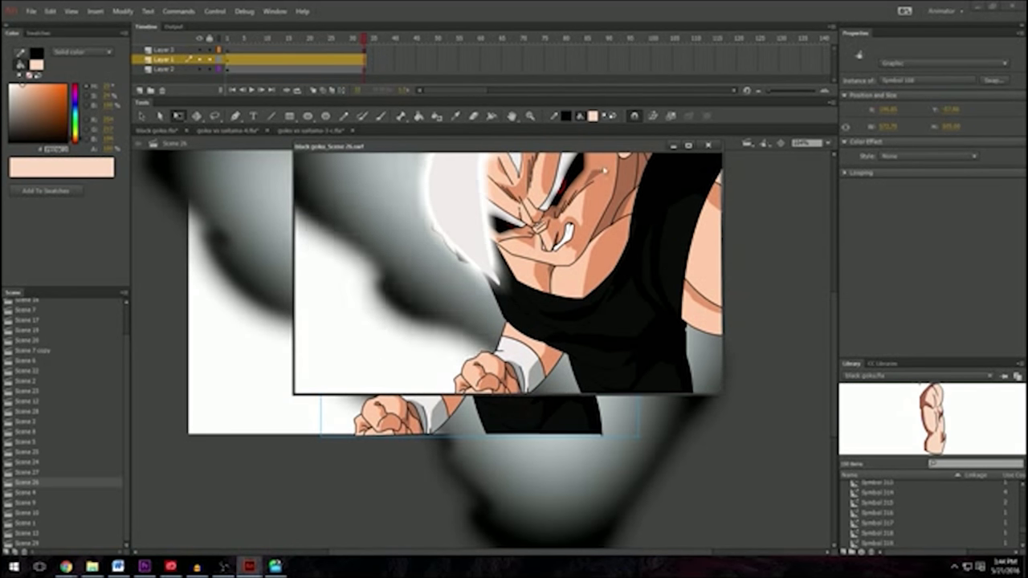
click(707, 145)
Step: Open the hair symbol nested inside the character symbol and step through its frames to examine the frame-by-frame drawing
double_click(369, 215)
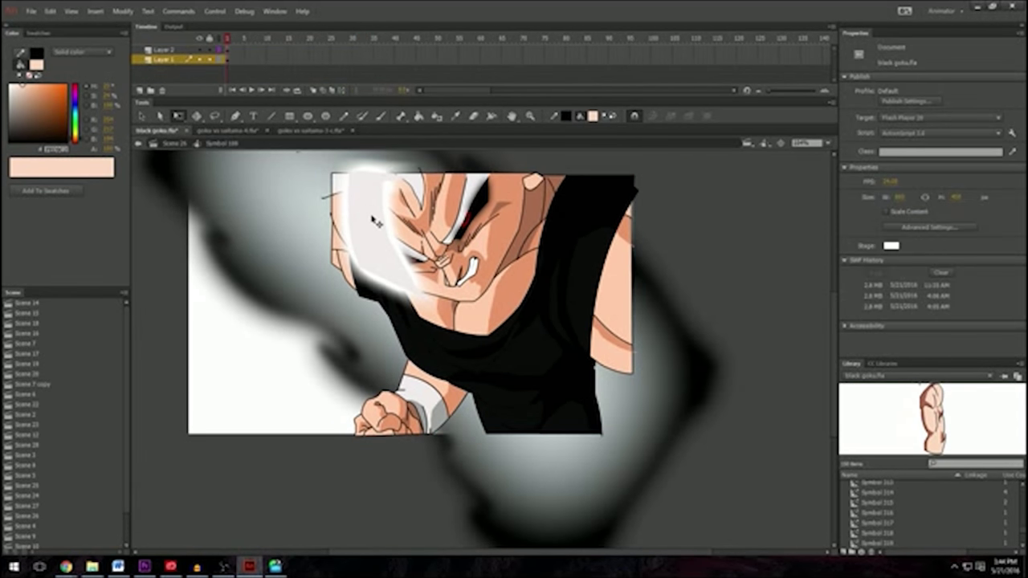
double_click(373, 217)
click(229, 50)
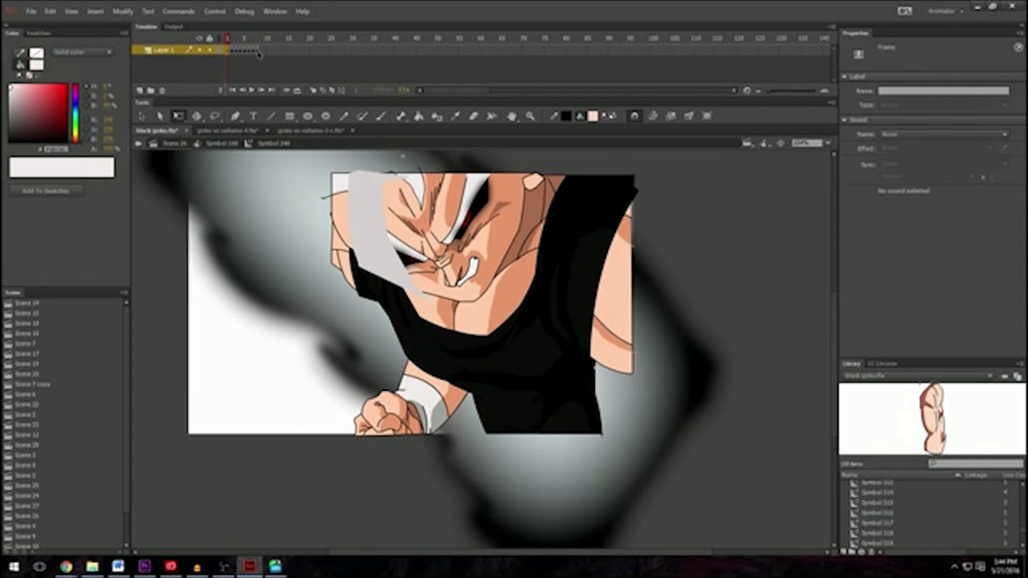
click(248, 327)
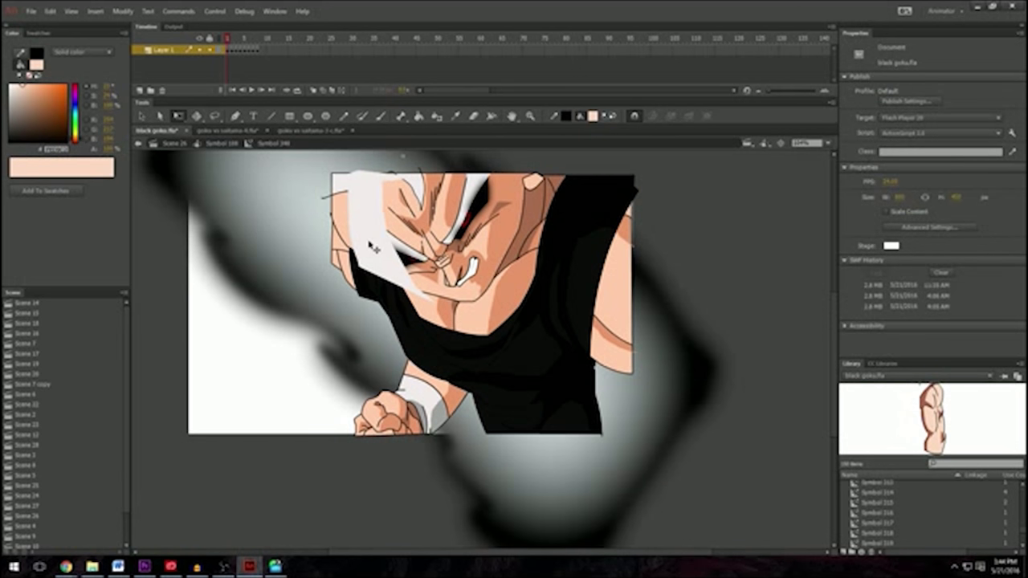
key(period)
key(period)
key(period)
key(period)
key(period)
key(period)
key(period)
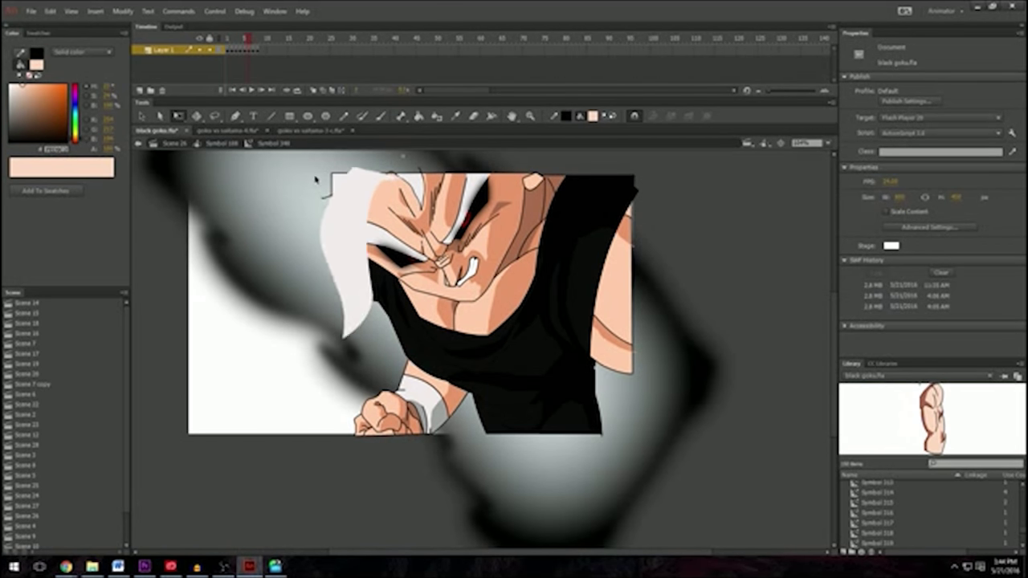
Step: Return to Scene 26 from the hair symbol, and test the scene again to compare the finished motion
click(233, 143)
click(175, 143)
click(215, 11)
click(239, 116)
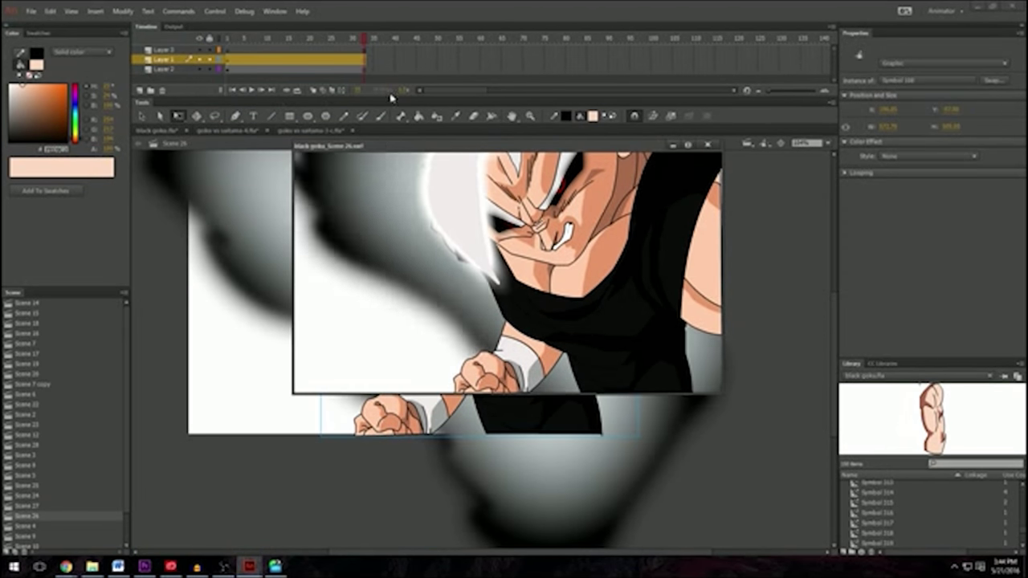
click(673, 146)
Step: Delete the aura behind the character in Scene 26 and test the scene with only the hair moving
click(283, 197)
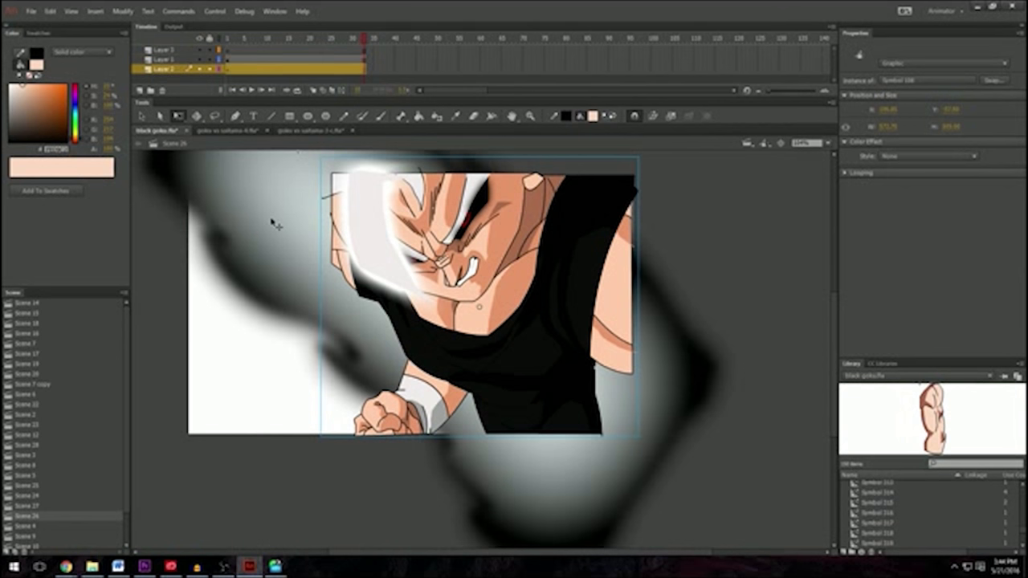
key(Delete)
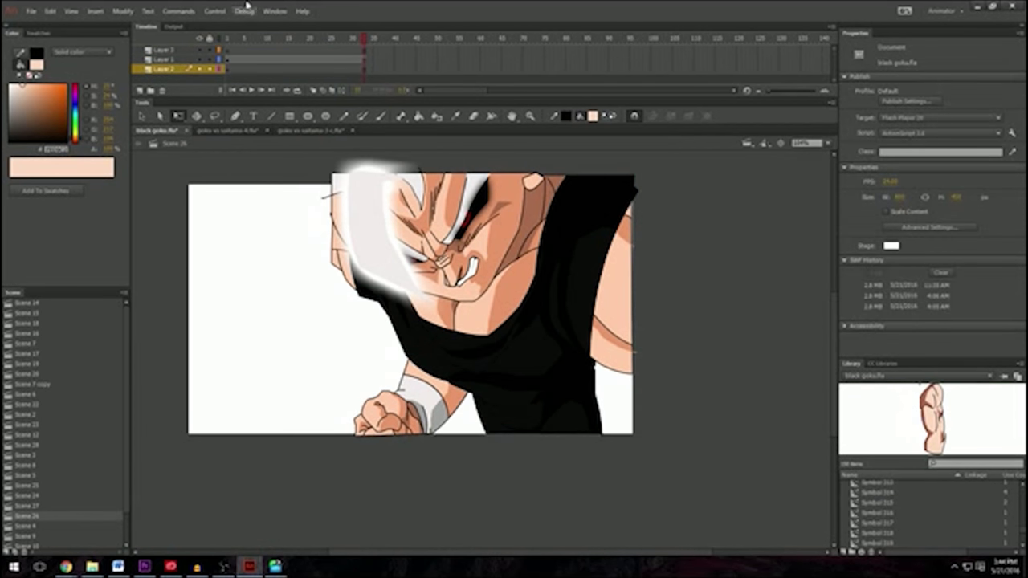
click(216, 11)
click(232, 113)
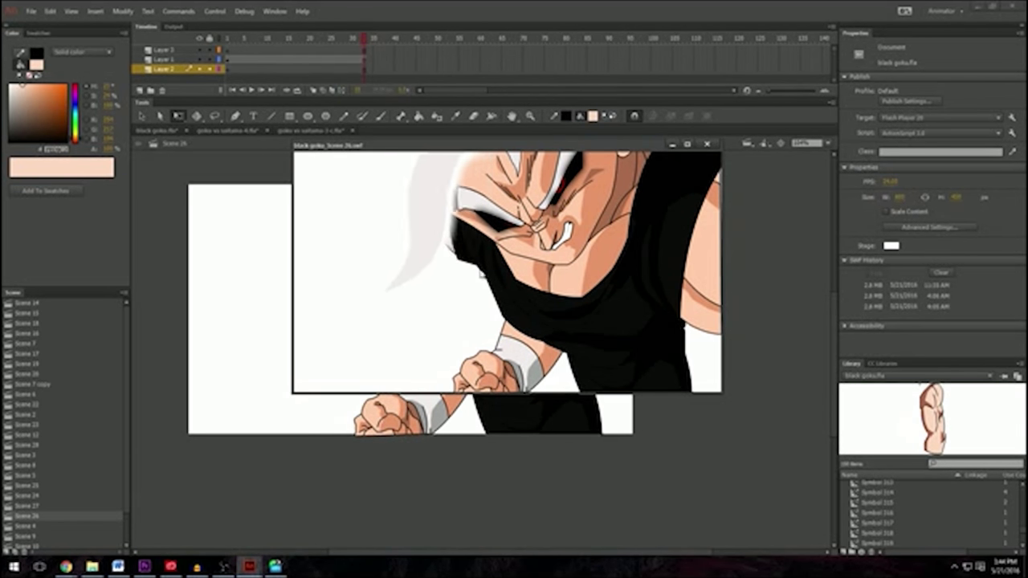
click(350, 62)
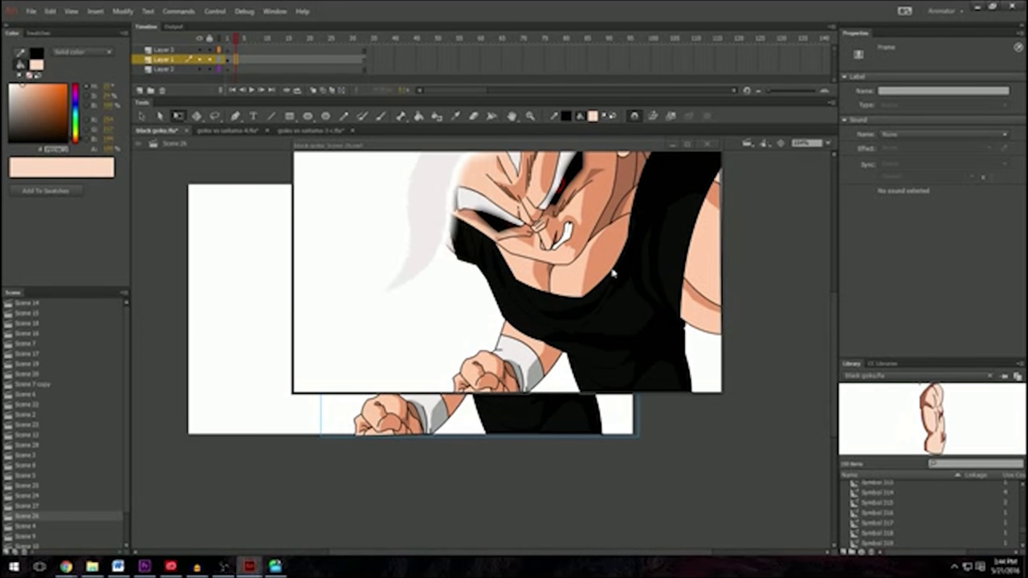
key(ctrl+w)
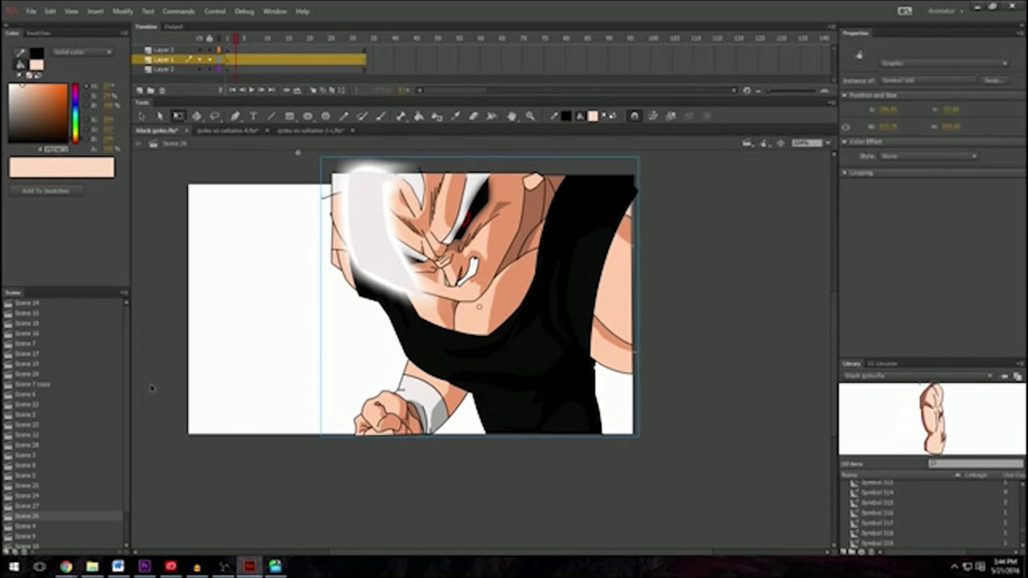
Step: Open the aura's glow symbol, play through its frames, and return to Scene 26
key(Return)
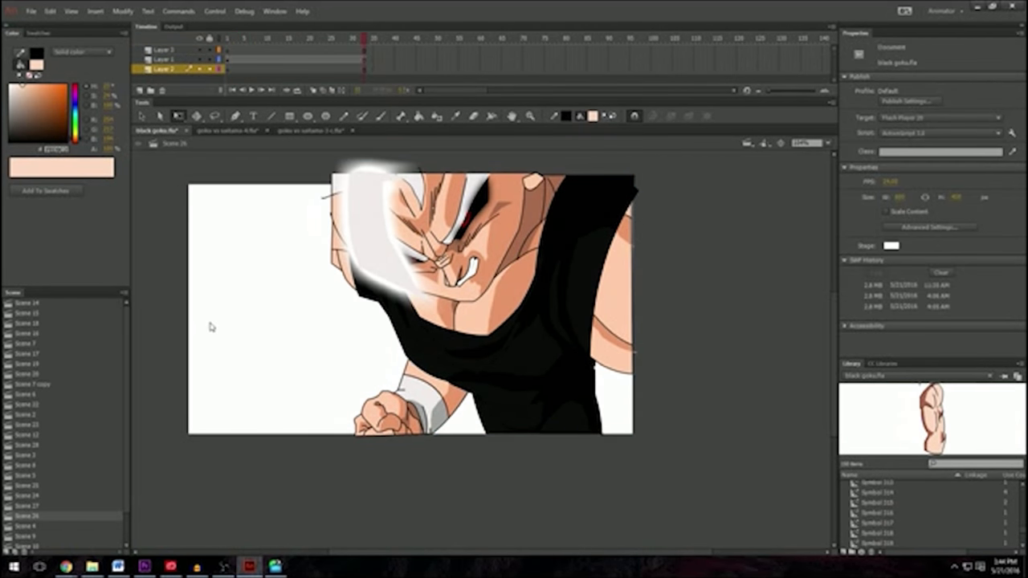
double_click(269, 258)
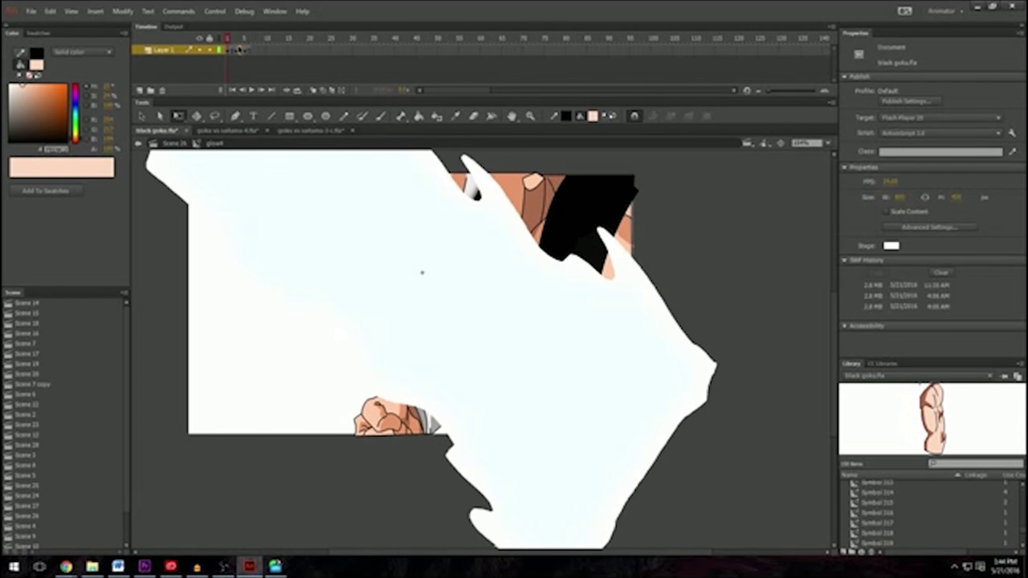
key(Return)
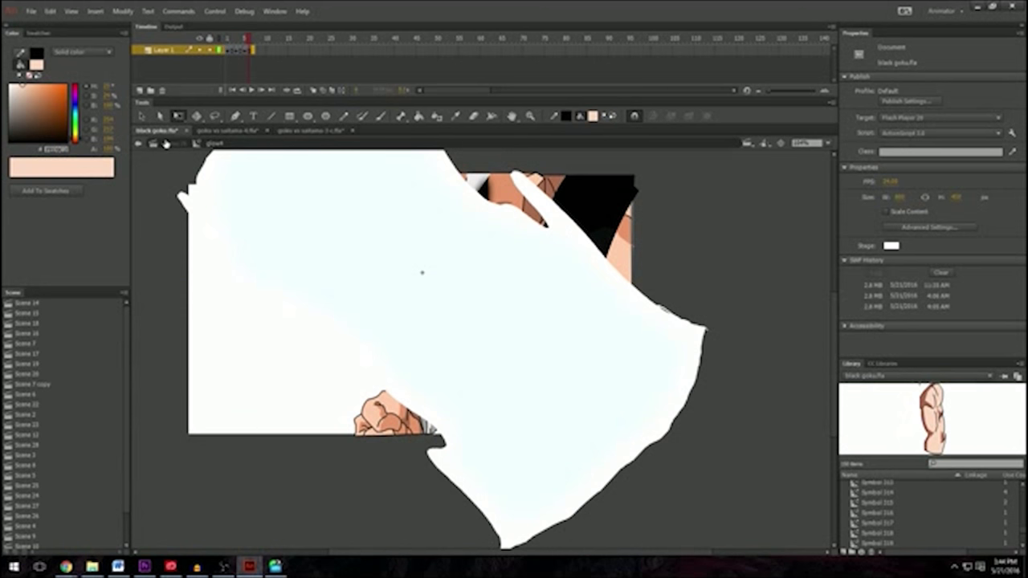
click(166, 143)
Step: Switch to Scene 29 and choose the Brush tool with a red fill
scroll(63, 410, down, 1)
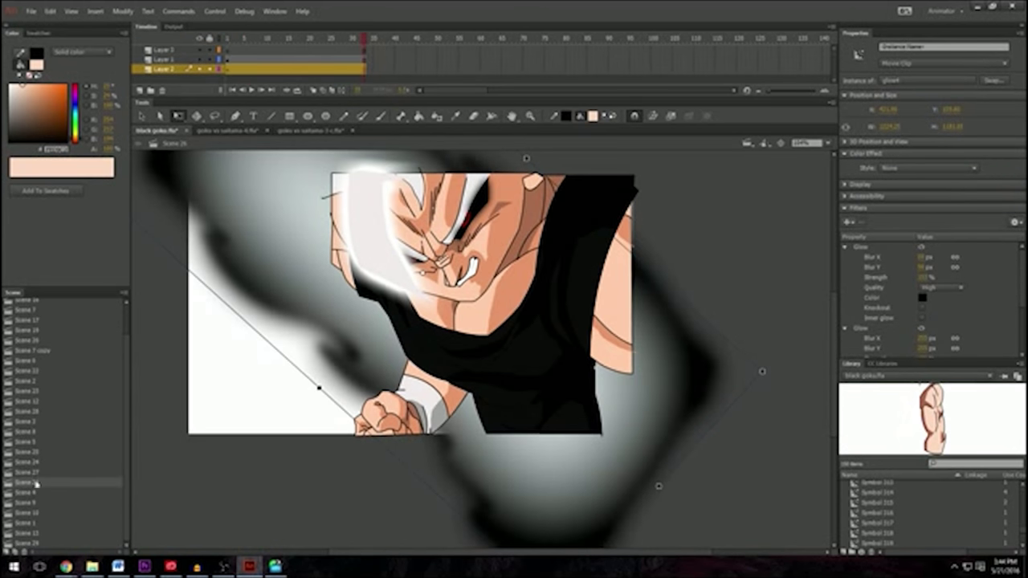
click(33, 544)
key(b)
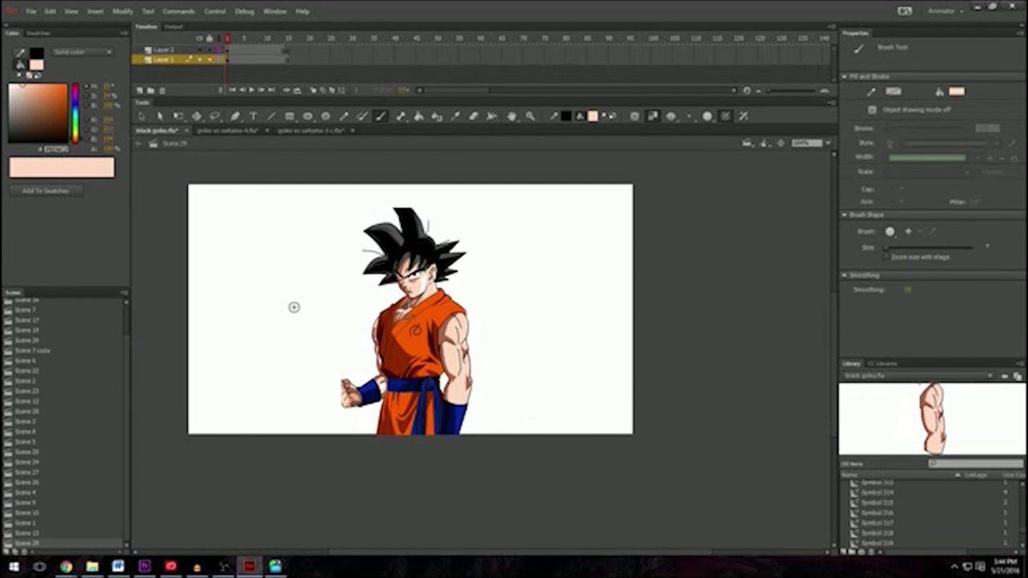
click(592, 115)
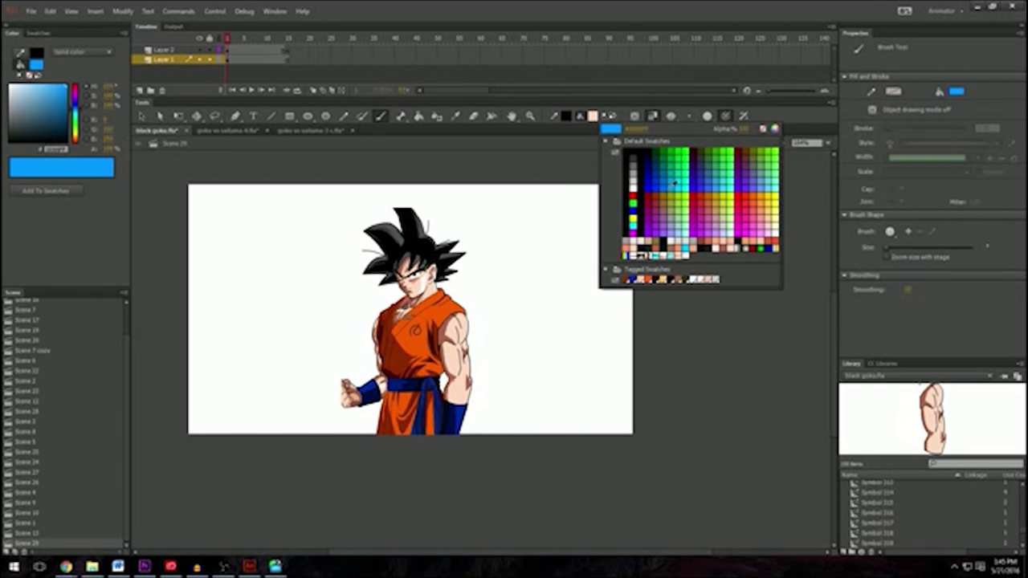
click(686, 183)
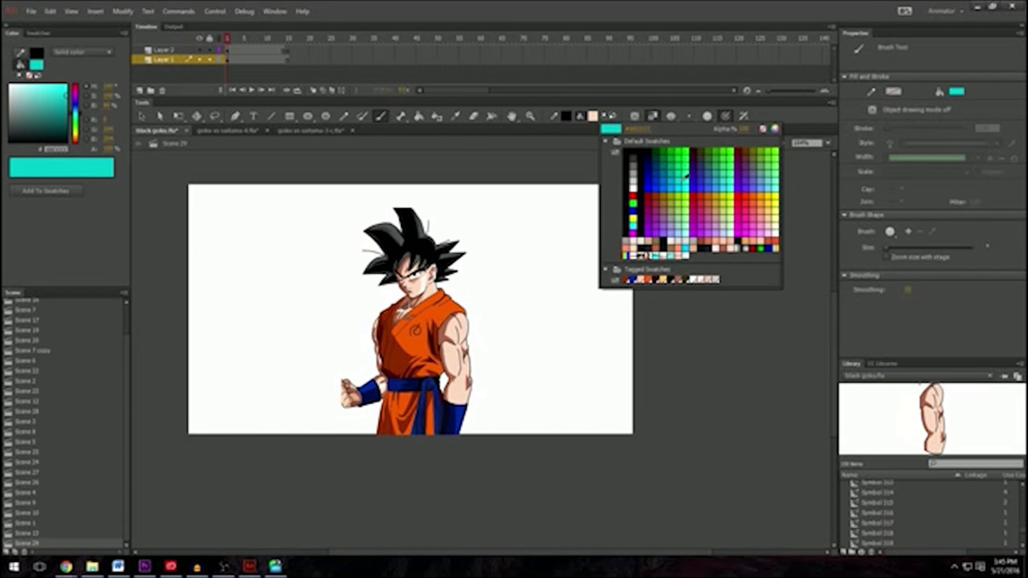
click(632, 195)
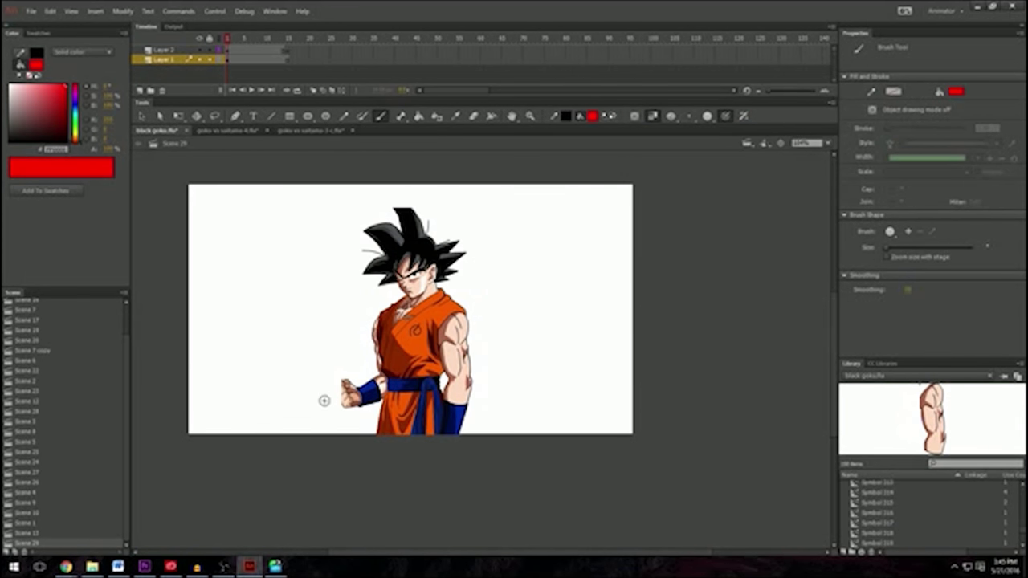
Step: Brush jagged red aura spikes along the left side of the character, and undo the trial spikes on the opposite side
mouse_move(325, 435)
mouse_down()
mouse_move(257, 329)
mouse_move(245, 289)
mouse_up()
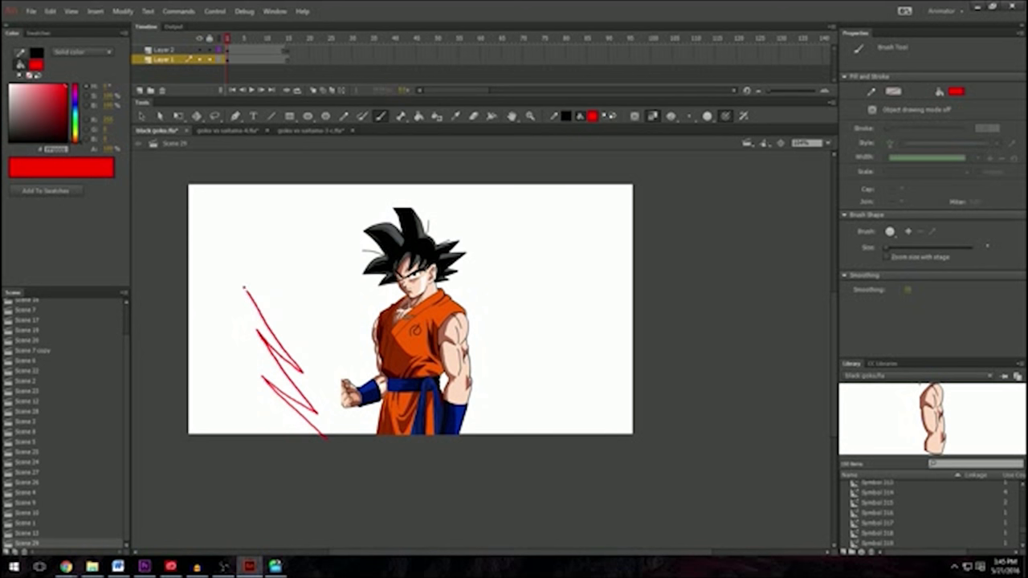
mouse_move(295, 337)
mouse_down()
mouse_move(254, 257)
mouse_move(266, 175)
mouse_move(319, 215)
mouse_up()
mouse_move(472, 440)
mouse_down()
mouse_move(481, 393)
mouse_move(504, 367)
mouse_move(498, 353)
mouse_move(544, 298)
mouse_move(520, 207)
mouse_move(498, 241)
mouse_up()
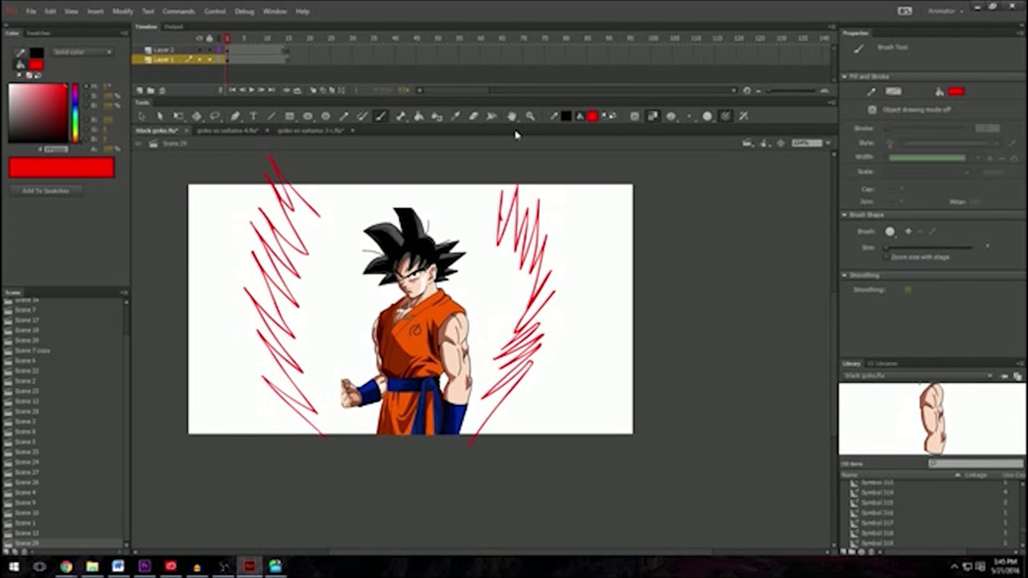
key(ctrl+z)
Step: Duplicate the left aura spikes, flip the copy horizontally, and place it along the character's right side
key(v)
drag(344, 456, 238, 153)
key(ctrl+c)
key(ctrl+v)
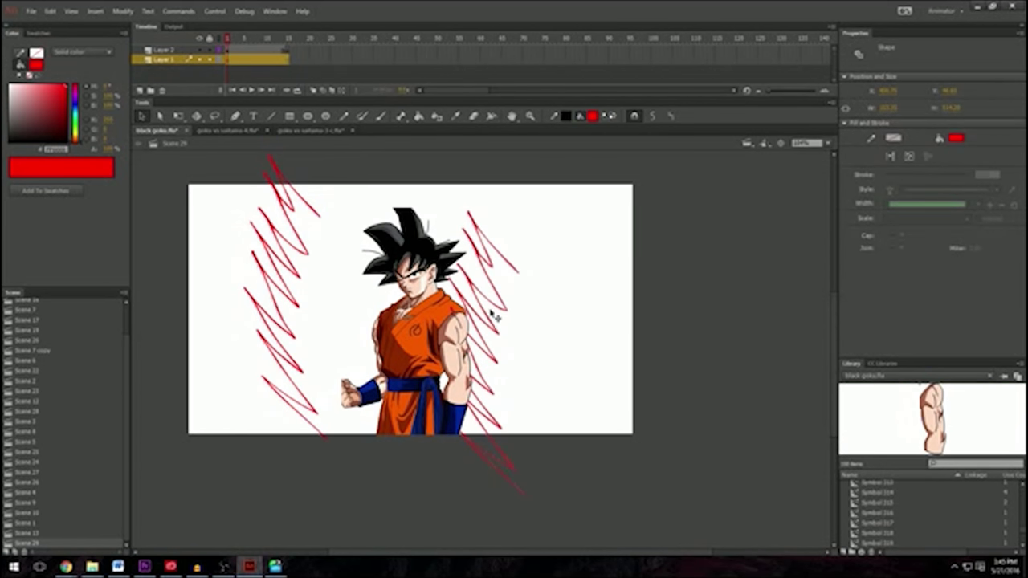
right_click(494, 310)
mouse_move(530, 201)
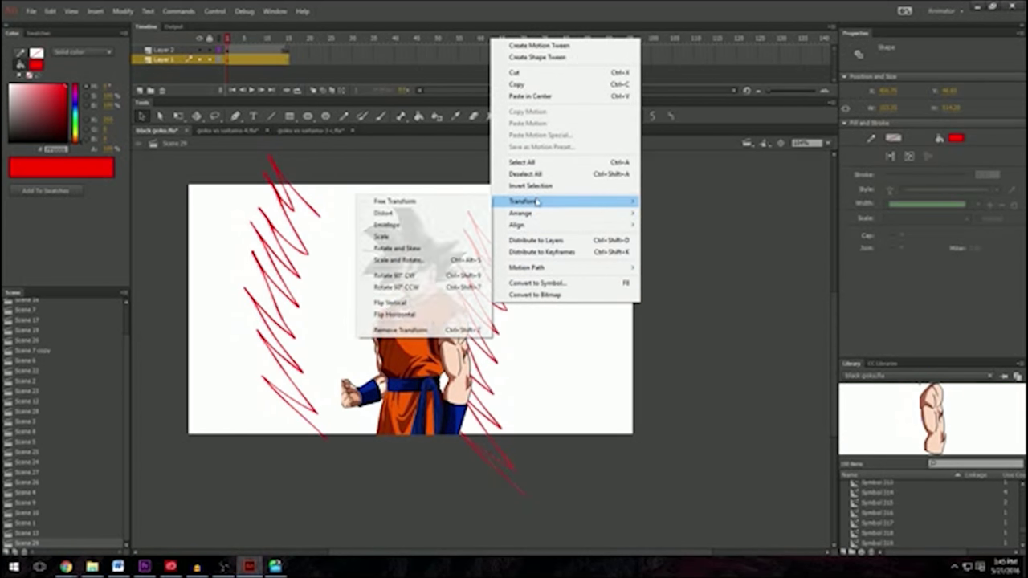
click(433, 314)
drag(507, 308, 544, 259)
click(630, 209)
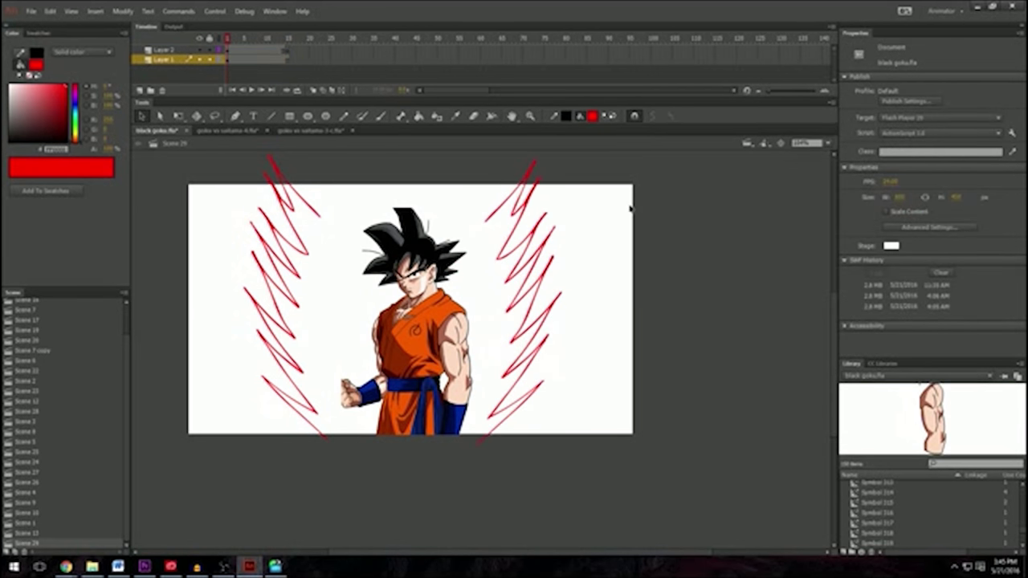
Step: Brush jagged red lines above and below the character to close the aura outline between the two sides
key(b)
mouse_move(333, 202)
mouse_down()
mouse_move(316, 217)
mouse_move(331, 186)
mouse_up()
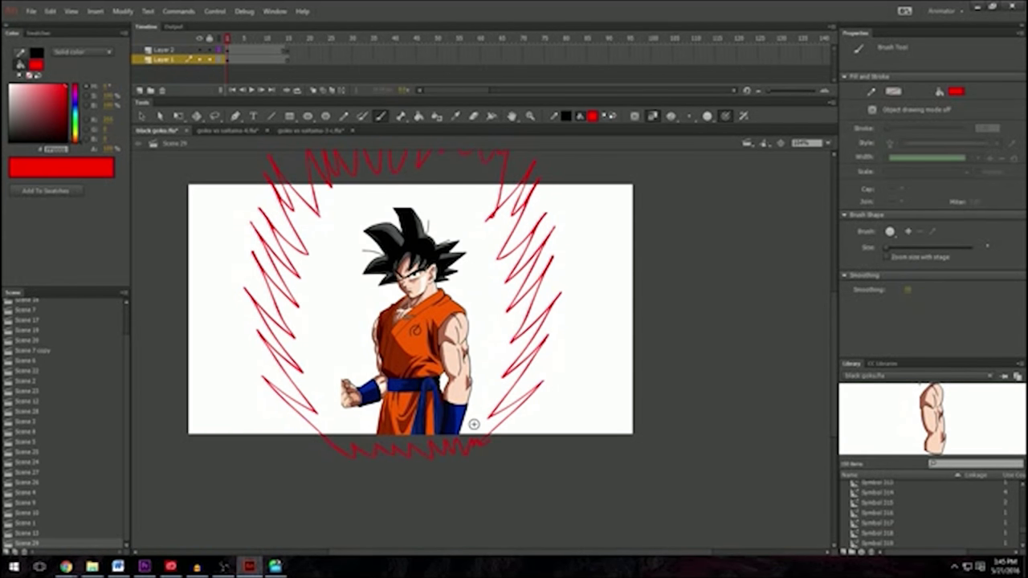
key(v)
key(k)
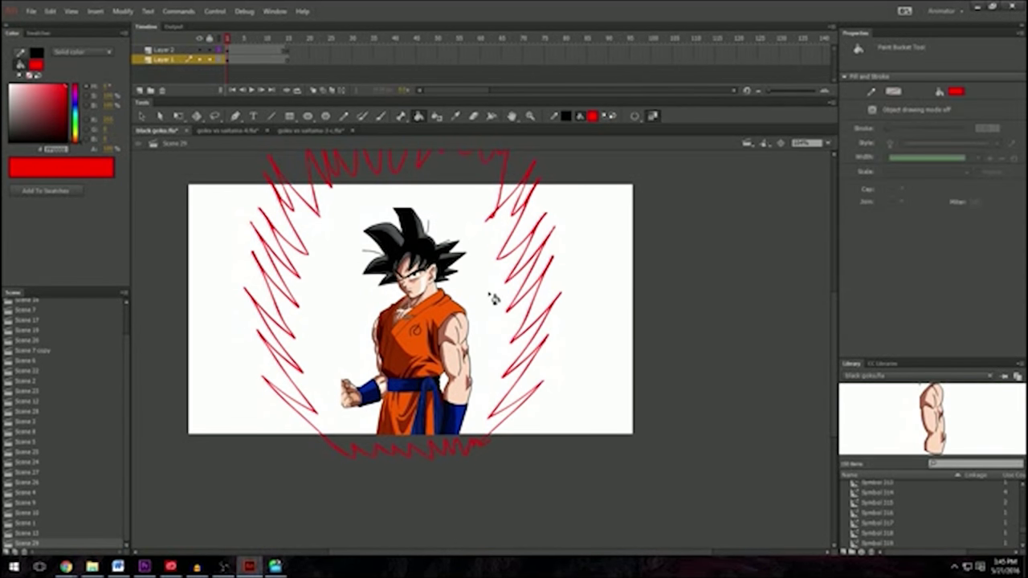
scroll(492, 296, down, 2)
scroll(492, 297, up, 4)
key(b)
key(k)
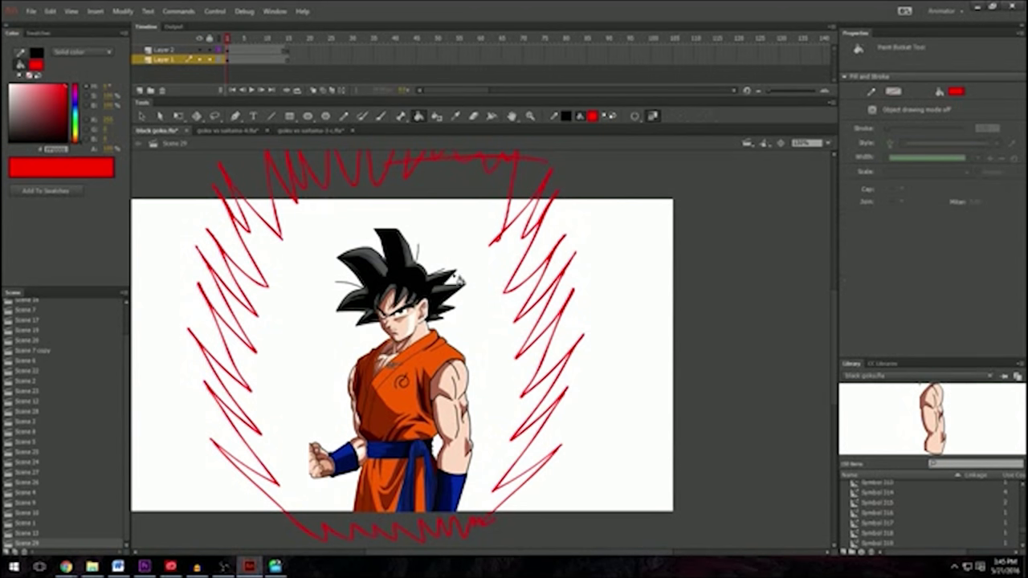
Step: Move the character bitmap in place onto a new layer underneath the aura's Layer 1
key(v)
click(403, 341)
key(Delete)
click(140, 90)
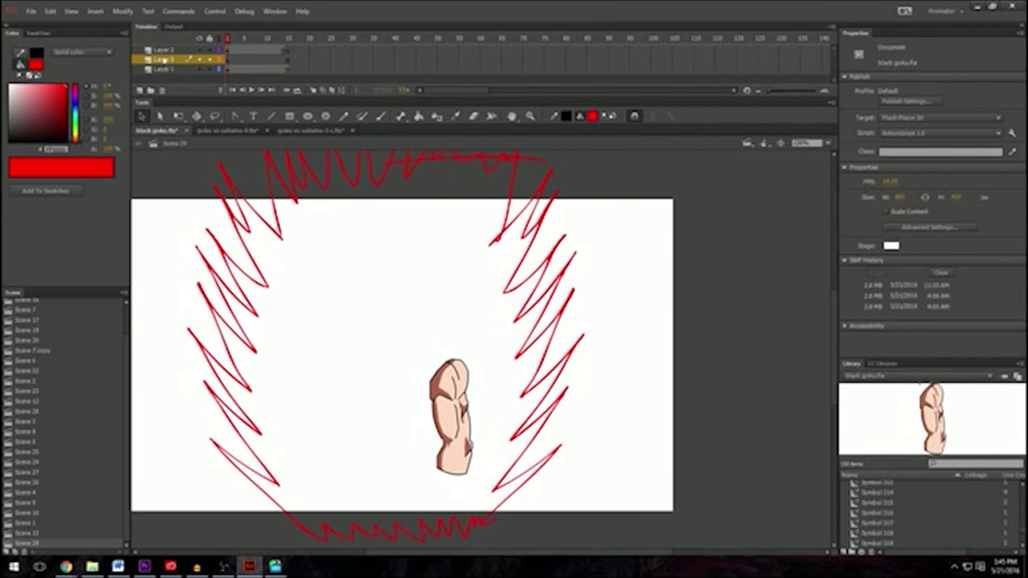
right_click(351, 326)
click(445, 356)
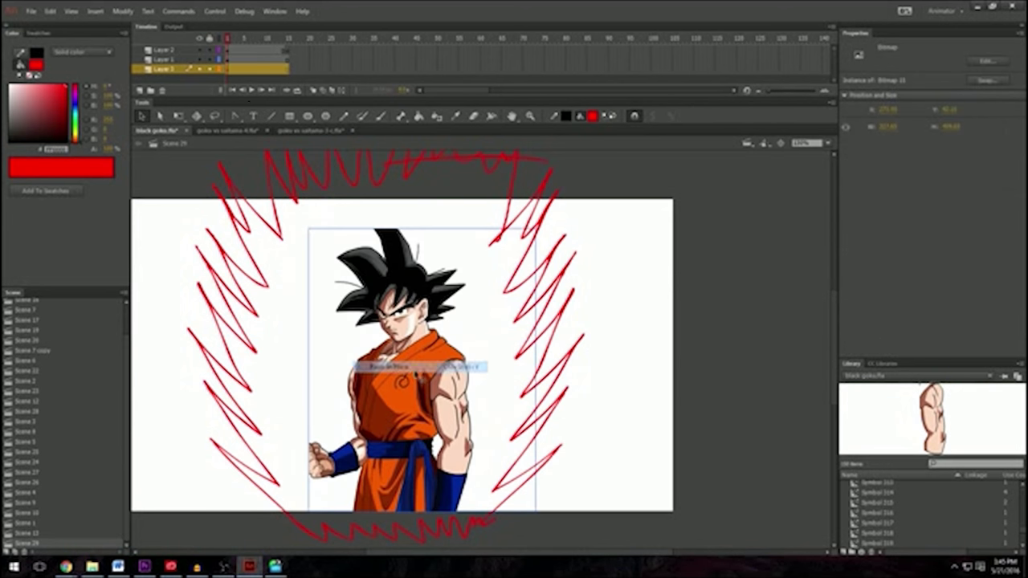
Step: Hide Layer 2 and fill the closed aura outline on Layer 1 with red
click(240, 61)
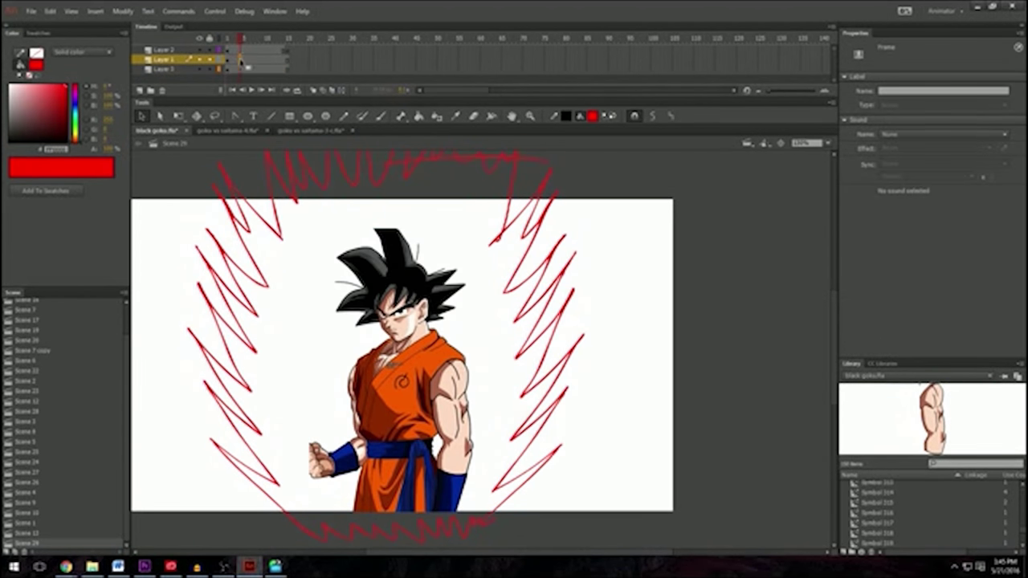
click(199, 50)
click(574, 315)
key(k)
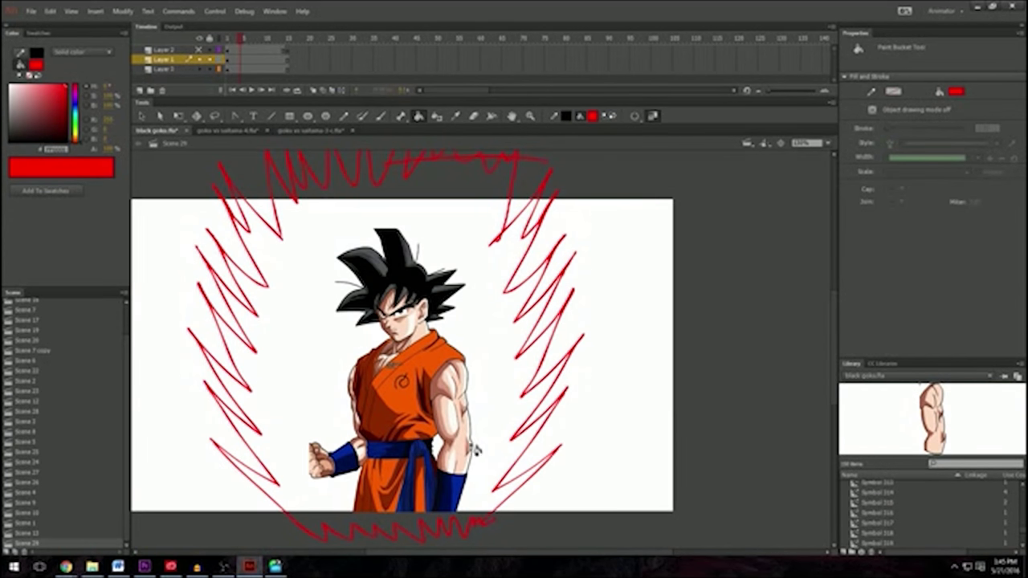
scroll(477, 309, down, 1)
key(b)
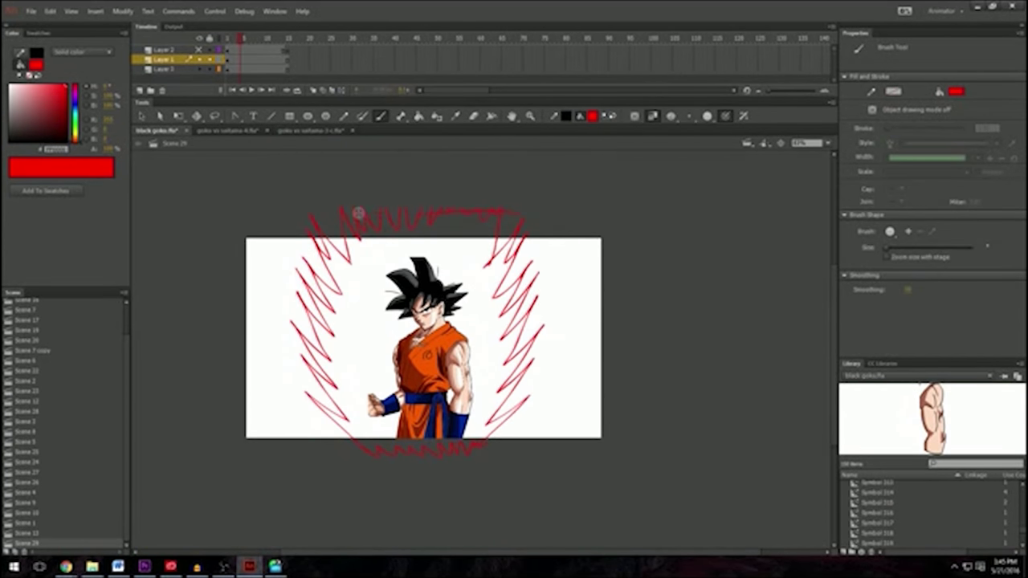
key(k)
click(469, 261)
key(b)
key(v)
Step: Convert the filled red aura to a symbol and open the symbol for editing
click(423, 298)
click(533, 244)
click(446, 298)
right_click(446, 298)
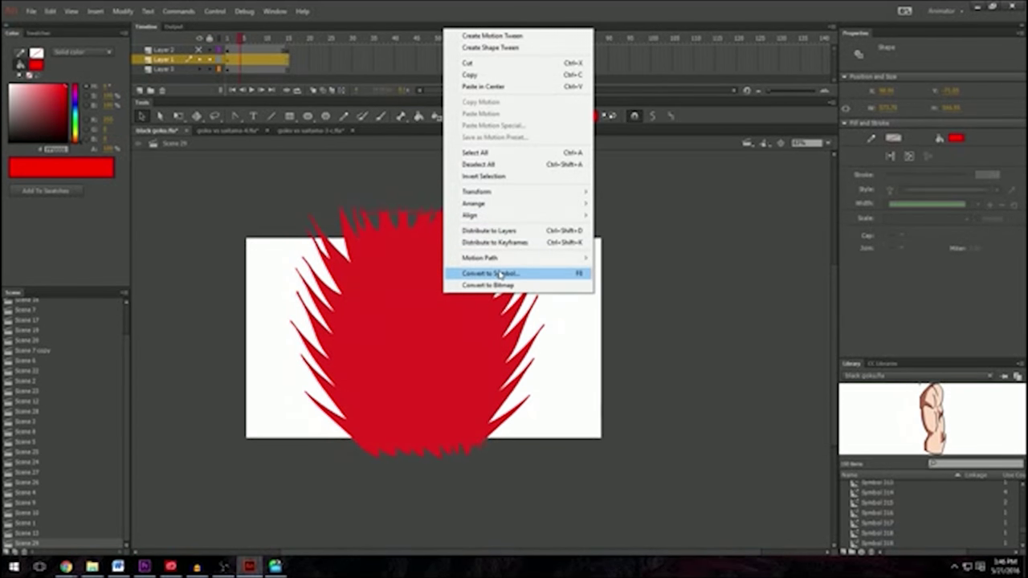
click(482, 271)
click(565, 133)
double_click(422, 324)
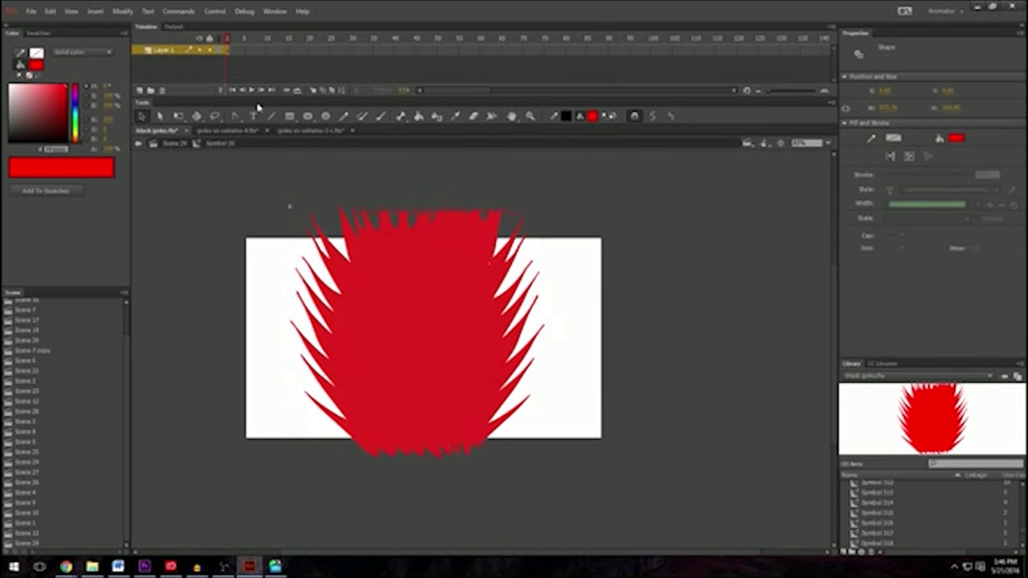
Step: Add a keyframe at frame 2 of the aura symbol, clear its artwork, and turn on onion skinning
click(230, 50)
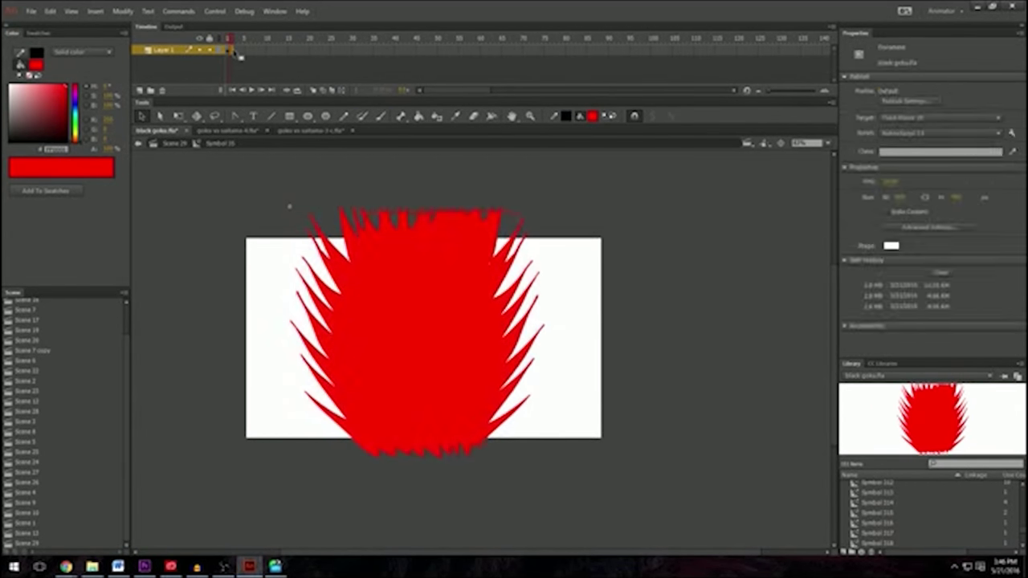
key(Delete)
click(313, 90)
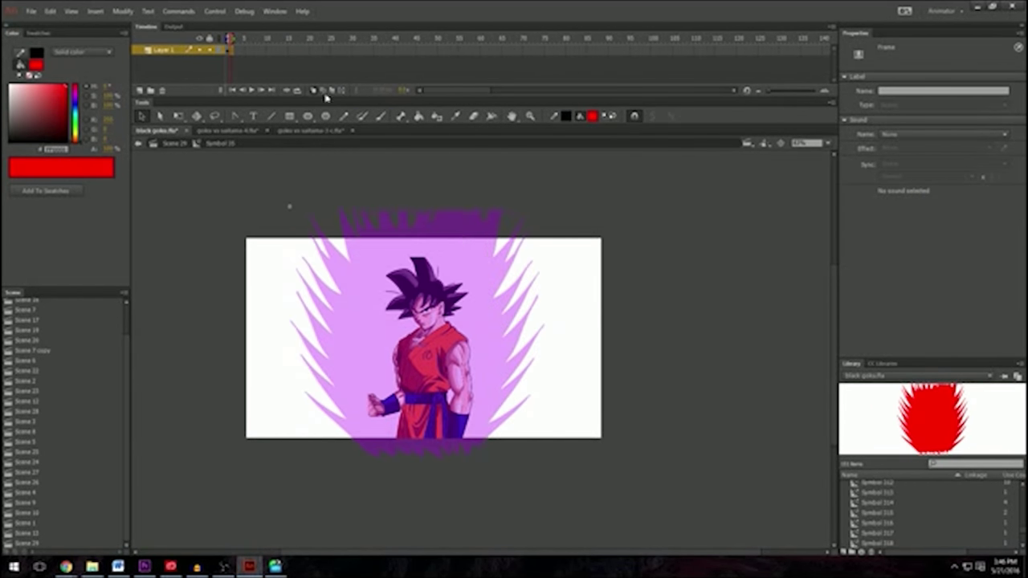
Step: Brush a new set of jagged red spikes on frame 2, slightly outside the onion-skinned aura's left edge
key(b)
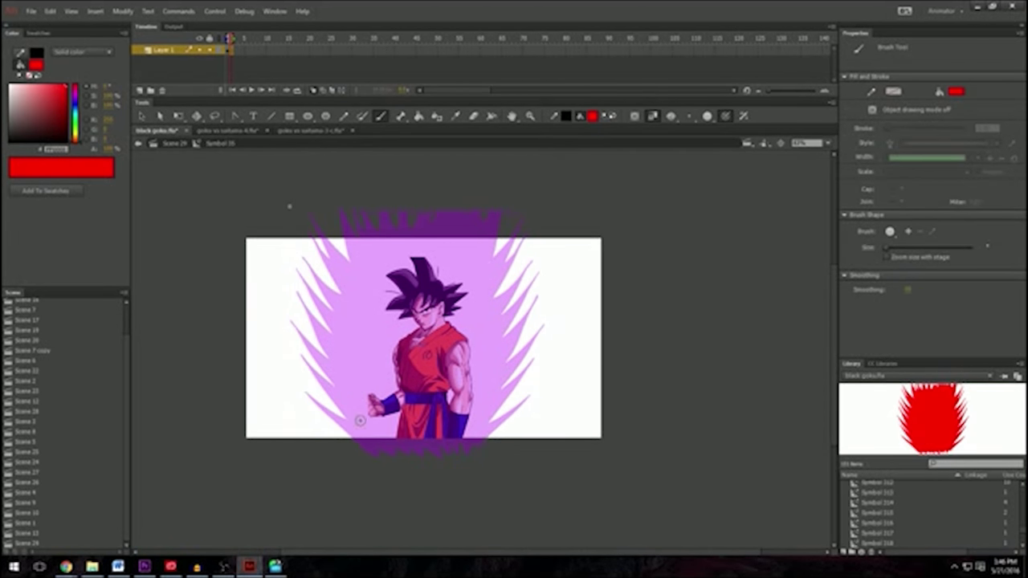
mouse_move(360, 447)
mouse_down()
mouse_move(294, 407)
mouse_move(339, 425)
mouse_move(262, 328)
mouse_move(336, 426)
mouse_move(325, 374)
mouse_move(267, 285)
mouse_move(319, 337)
mouse_move(281, 287)
mouse_move(315, 313)
mouse_move(281, 266)
mouse_move(325, 311)
mouse_up()
mouse_move(309, 276)
mouse_down()
mouse_move(303, 242)
mouse_move(340, 277)
mouse_up()
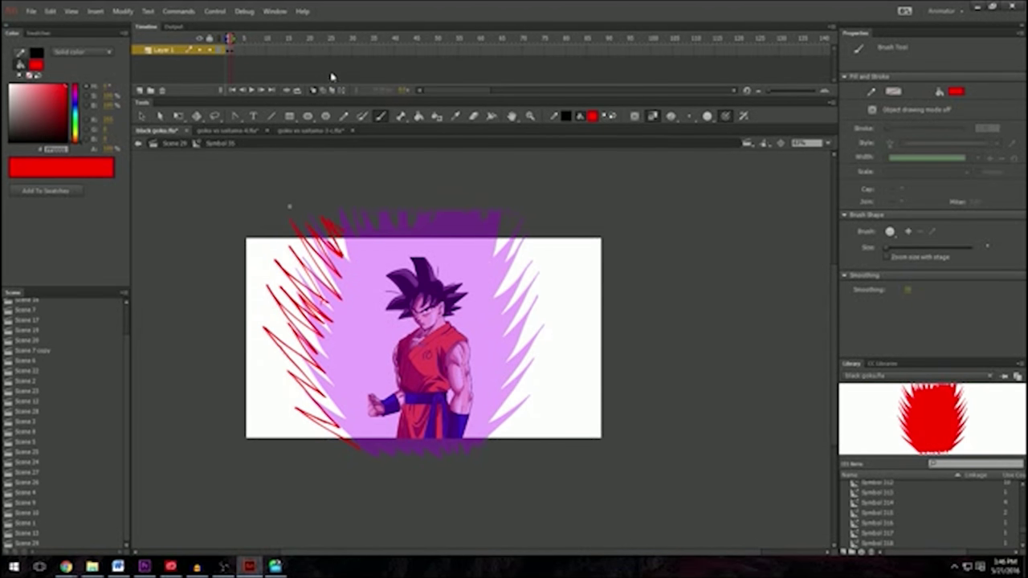
Step: Duplicate frame 2's left spikes, mirror the copy horizontally, and align it with the aura's right edge
key(v)
click(362, 431)
key(ctrl+c)
key(ctrl+v)
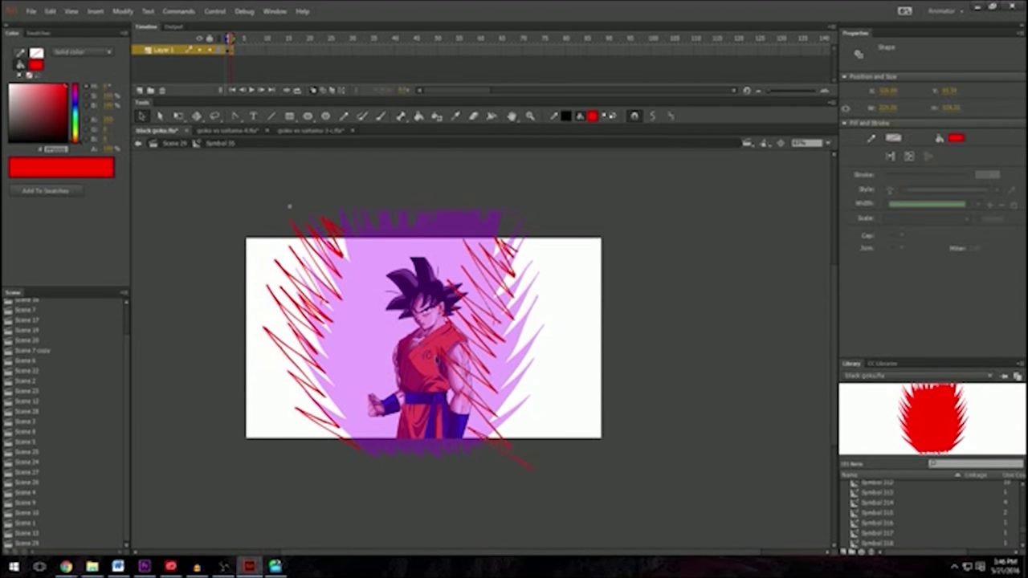
key(q)
mouse_move(526, 351)
mouse_down()
mouse_move(481, 351)
mouse_move(514, 348)
mouse_move(527, 305)
mouse_move(538, 311)
mouse_up()
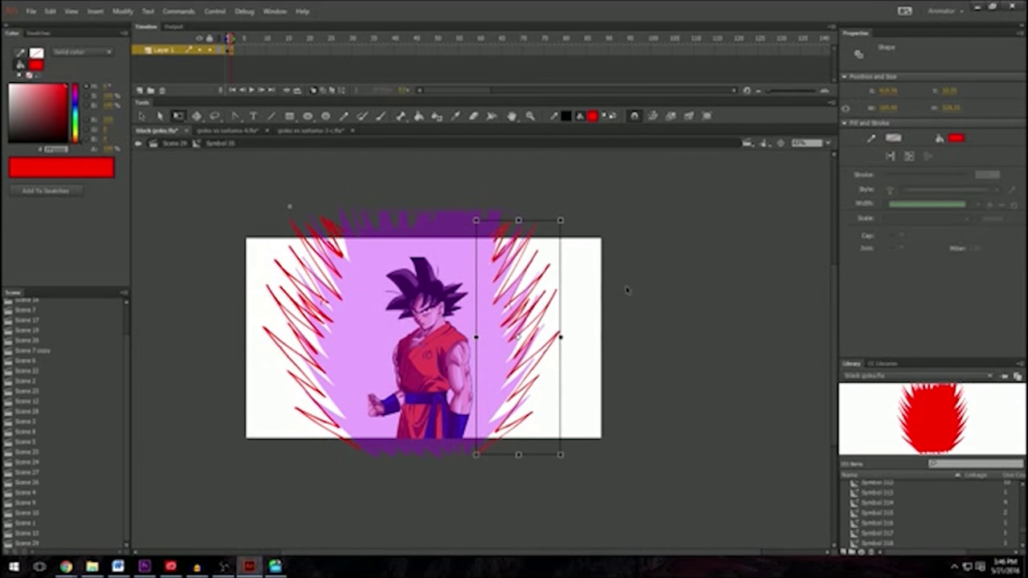
click(623, 282)
Step: Close frame 2's aura outline with brush lines across the top and bottom, and fill it with red
key(b)
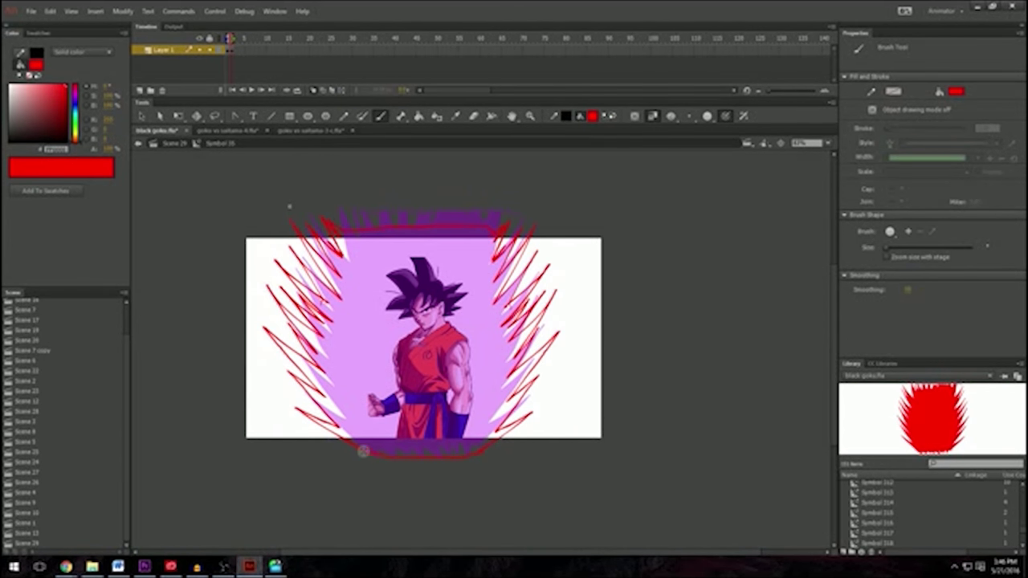
key(k)
click(377, 363)
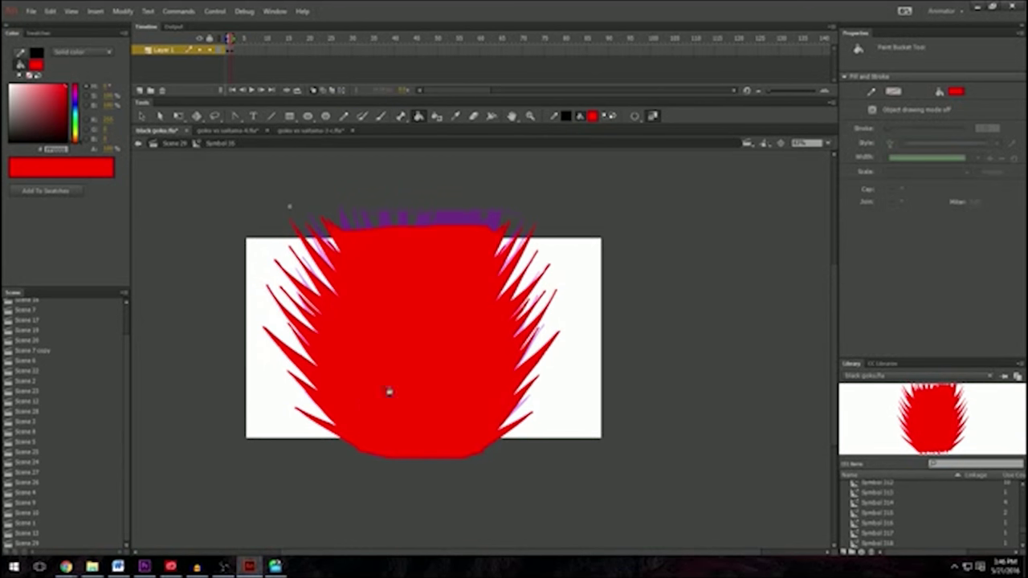
key(v)
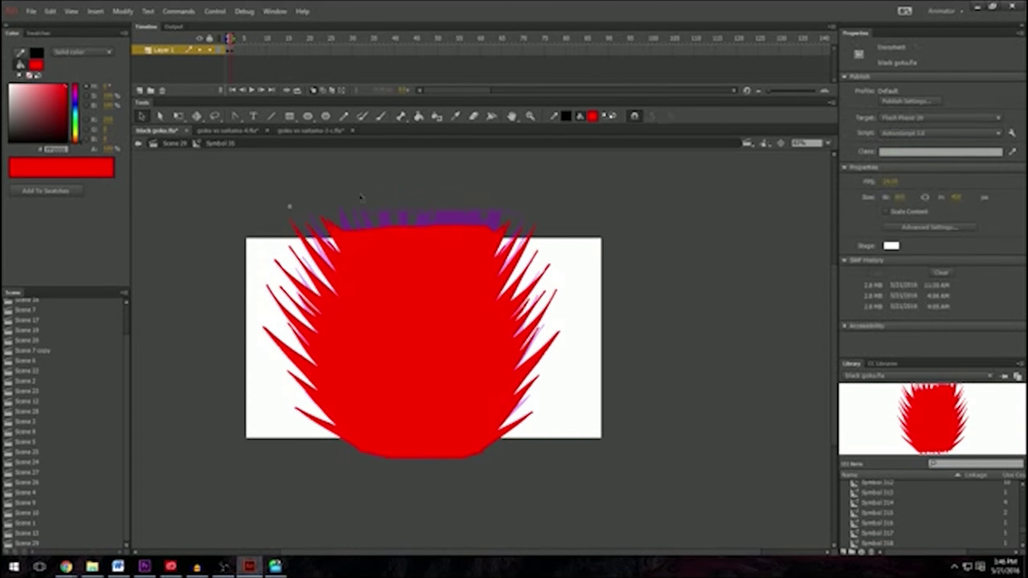
Step: Change the fill colour to white and recolour the aura in both frames of the symbol
click(595, 119)
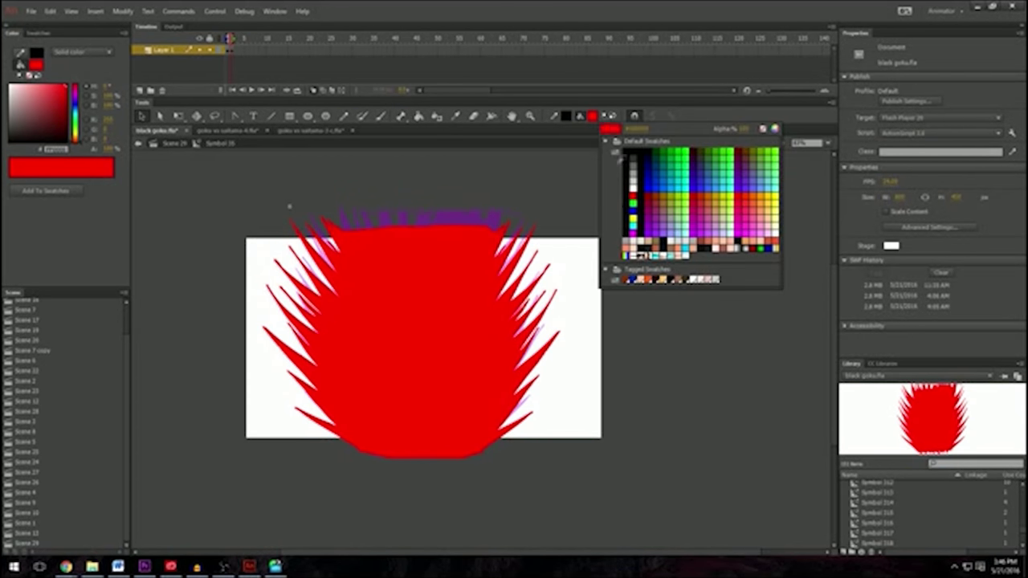
click(634, 185)
key(k)
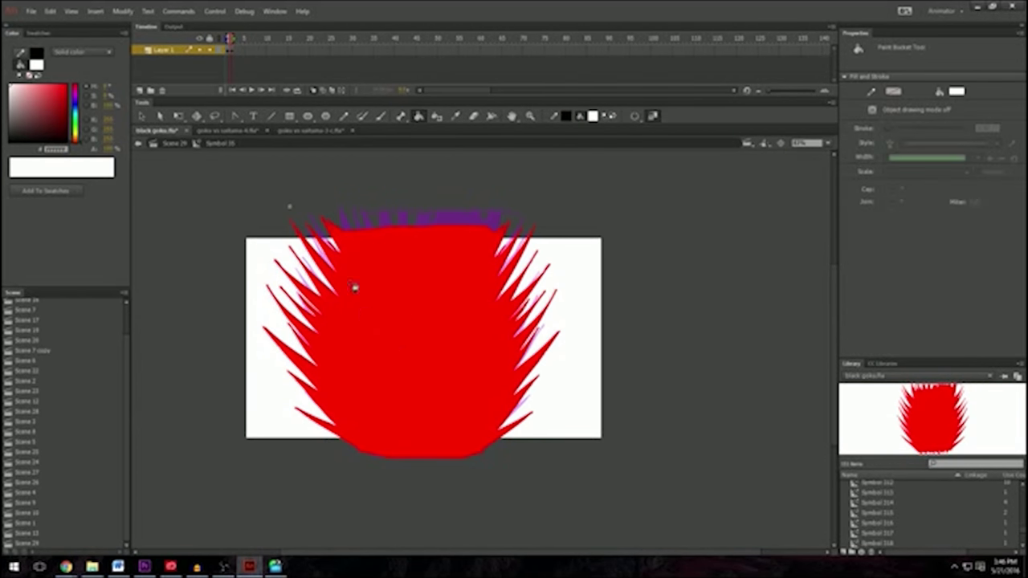
click(390, 354)
key(ctrl+z)
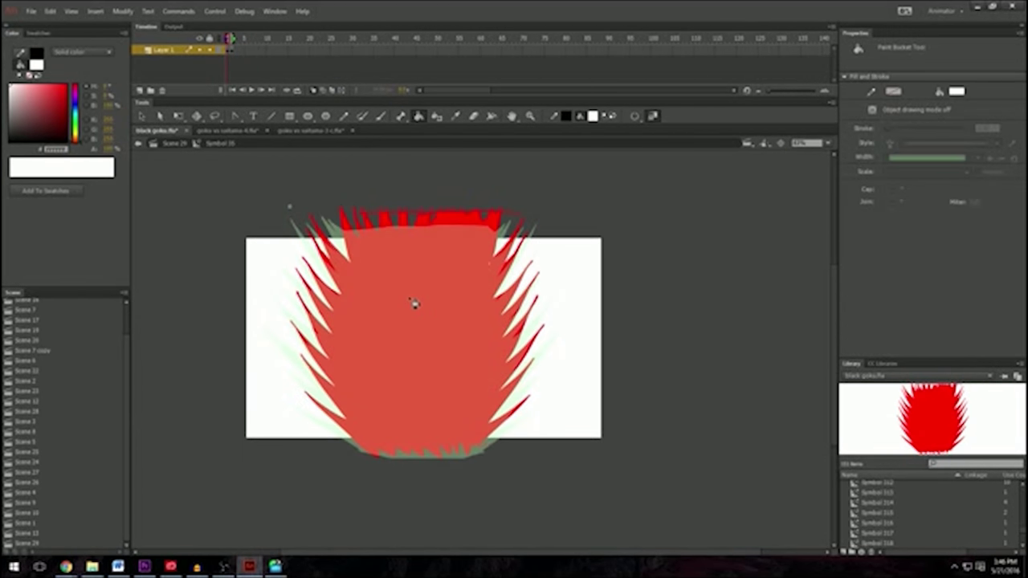
click(415, 301)
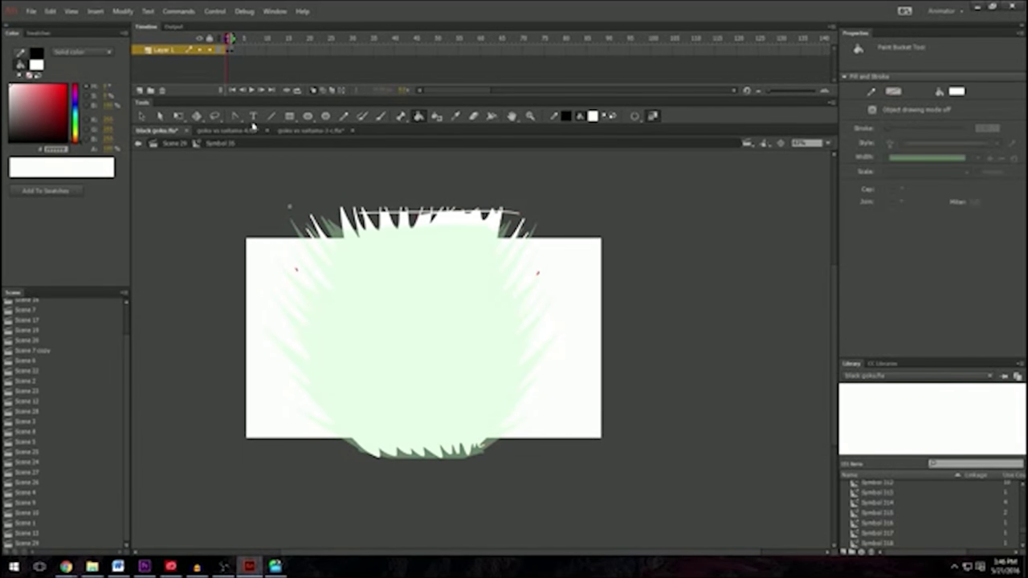
Step: Return to Scene 29 and apply a Glow filter to the aura symbol
click(175, 142)
key(v)
click(848, 221)
click(867, 261)
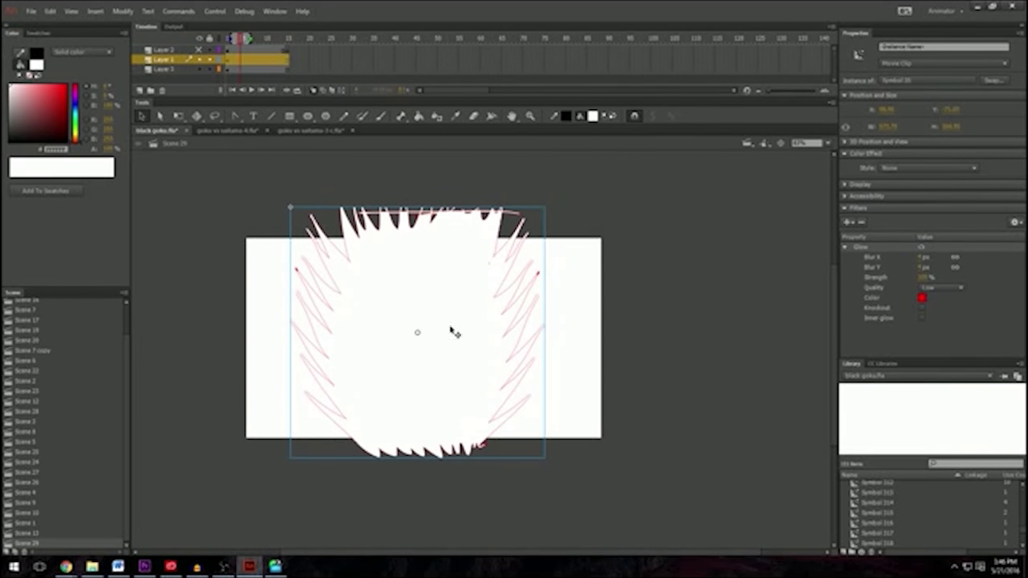
click(848, 222)
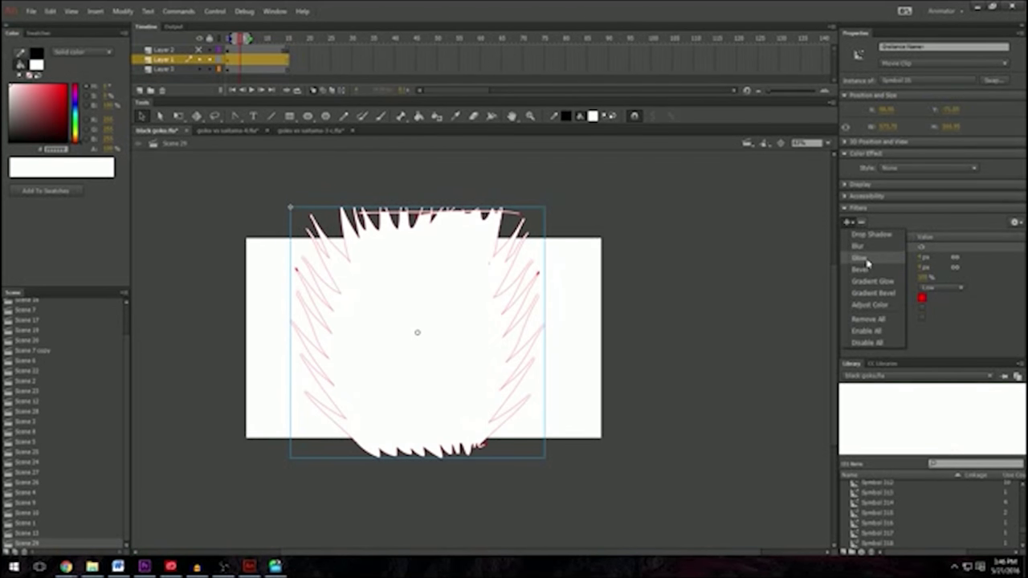
click(866, 258)
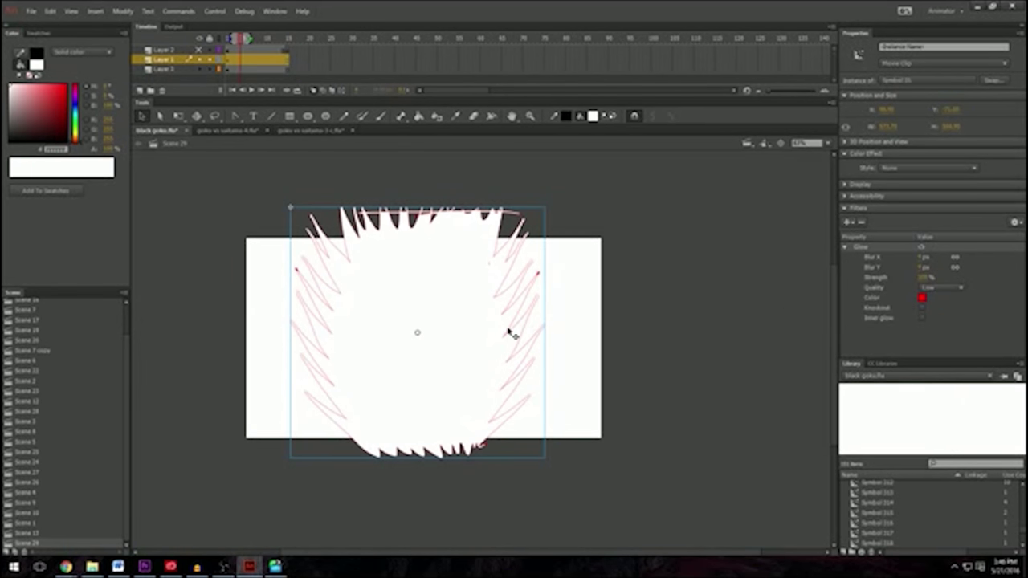
Step: Set the aura's glow colour to cyan and increase the glow's strength and blur
click(922, 298)
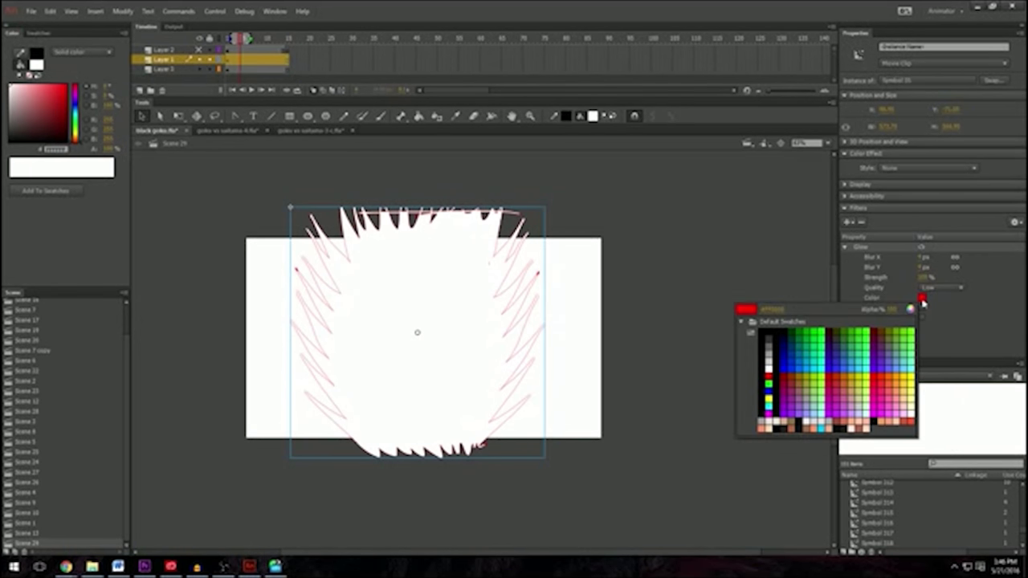
click(823, 365)
drag(921, 277, 988, 280)
drag(923, 267, 975, 268)
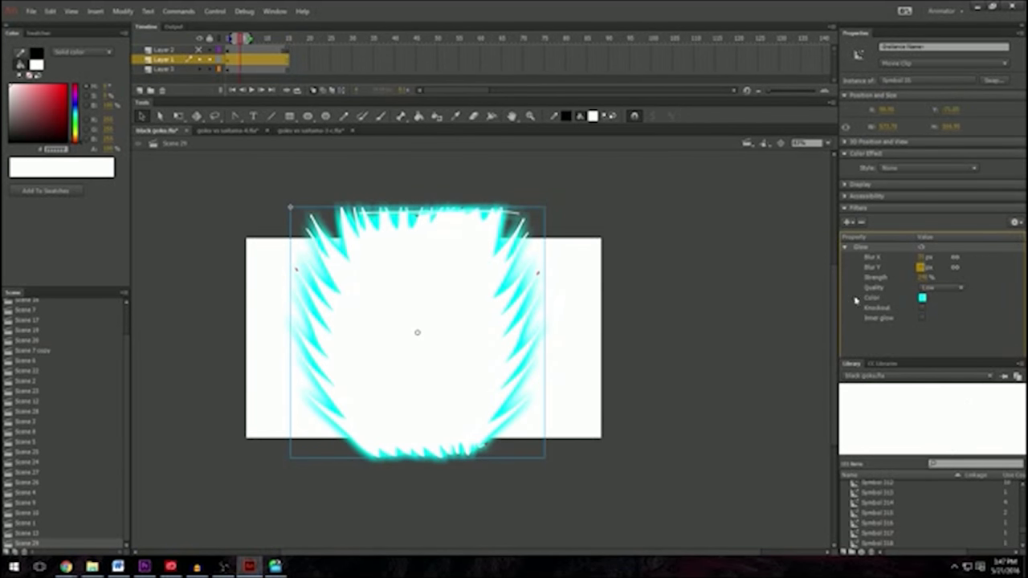
Step: Toggle the aura's inner glow on and off to compare the looks, leave it off, and show Layer 2 again
click(922, 318)
click(922, 317)
click(922, 318)
click(922, 318)
click(199, 51)
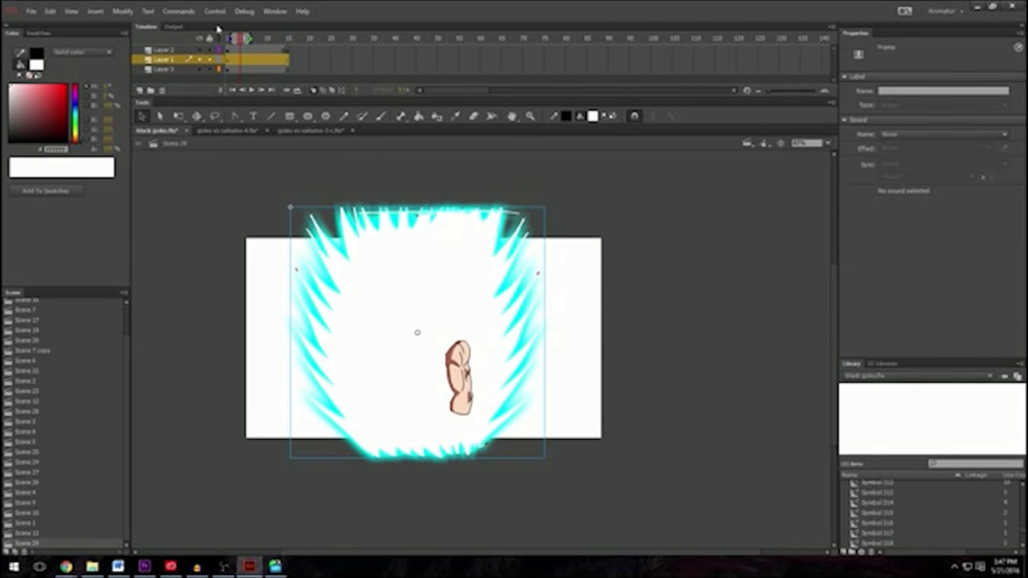
Step: Test Scene 29 to preview the animated aura, and close the preview
click(214, 11)
click(233, 112)
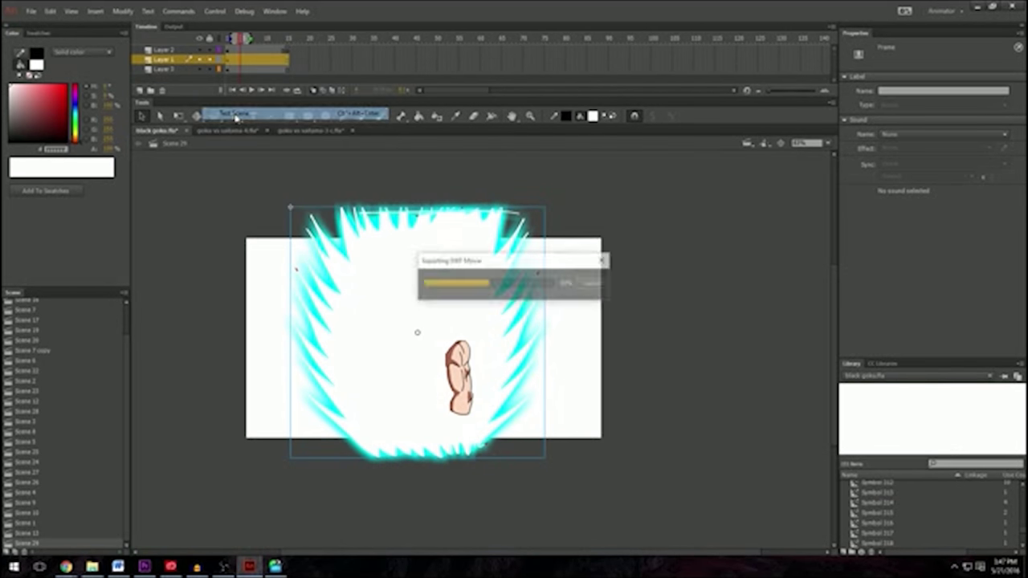
click(711, 150)
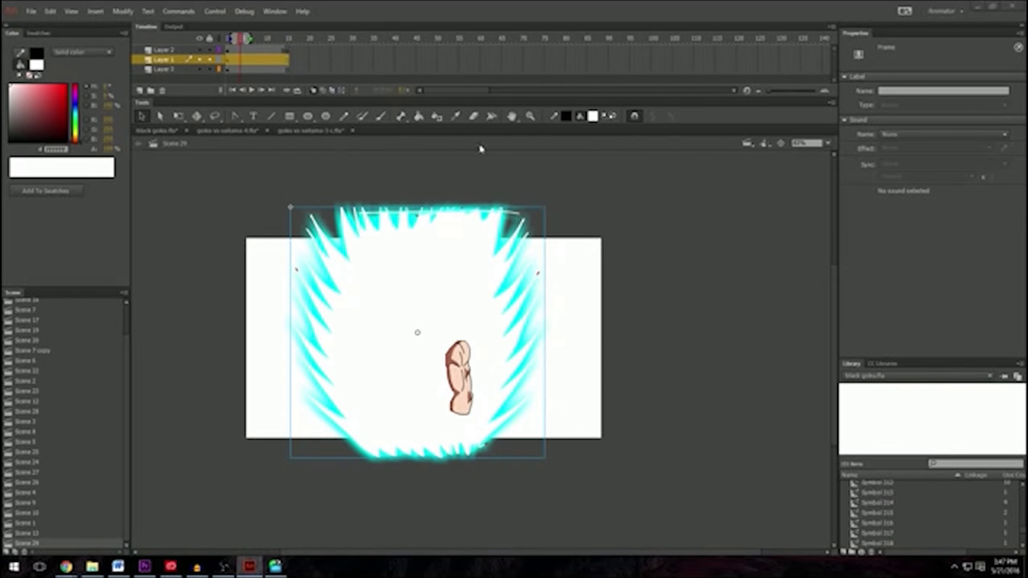
Step: Move Layer 3 with the character above the aura's Layer 1 and check the stacking in a scene test
click(245, 70)
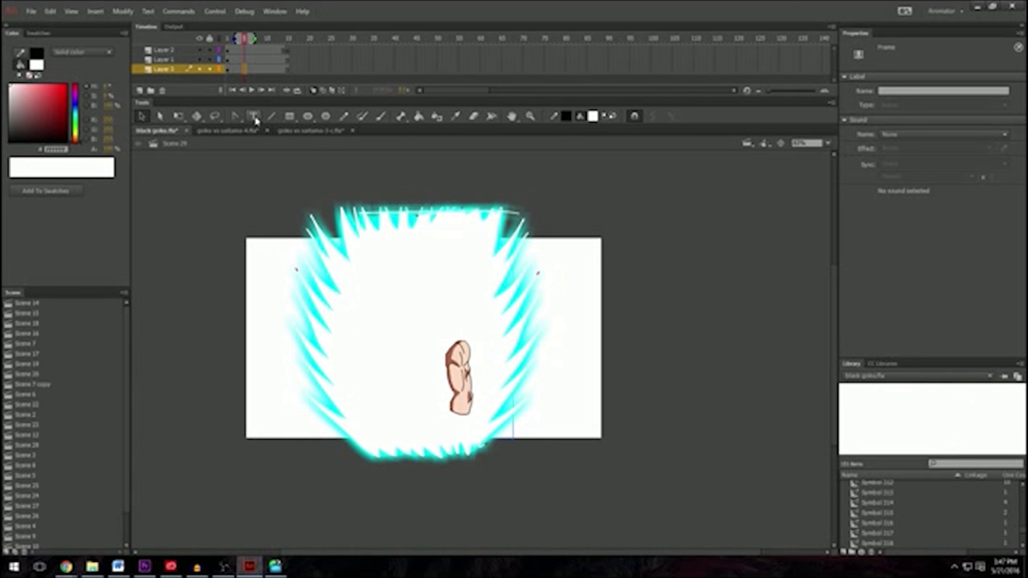
click(217, 72)
drag(172, 72, 173, 56)
click(214, 11)
click(241, 113)
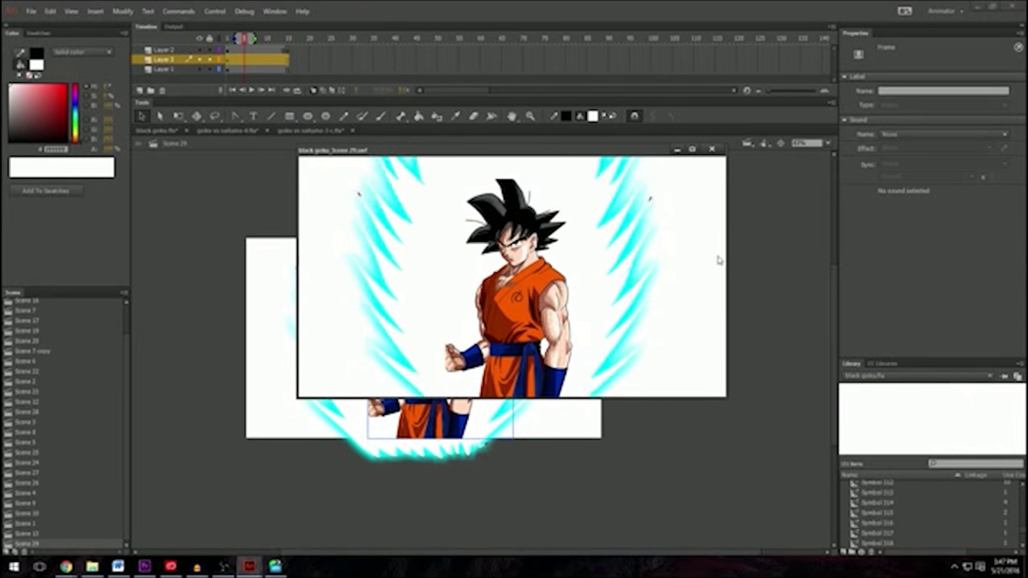
click(711, 150)
Step: Inside the aura symbol, convert the second aura drawing's shape to a movie clip symbol
click(420, 227)
double_click(434, 233)
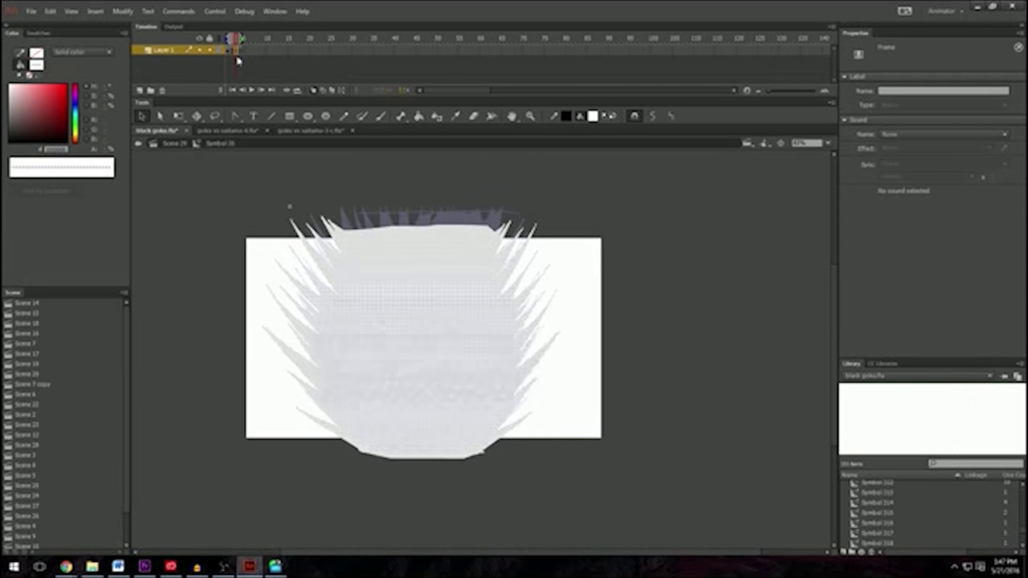
click(175, 143)
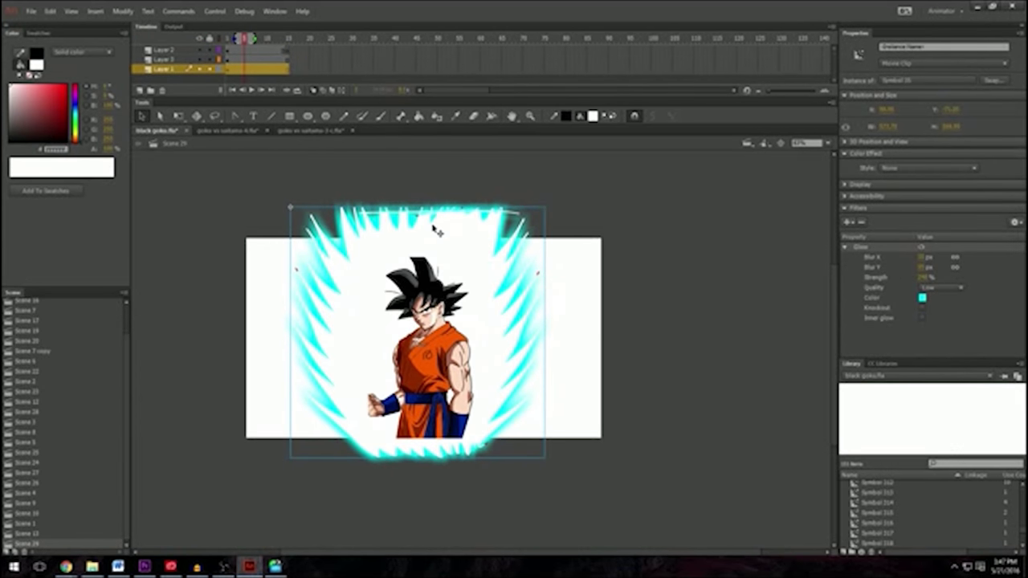
double_click(433, 232)
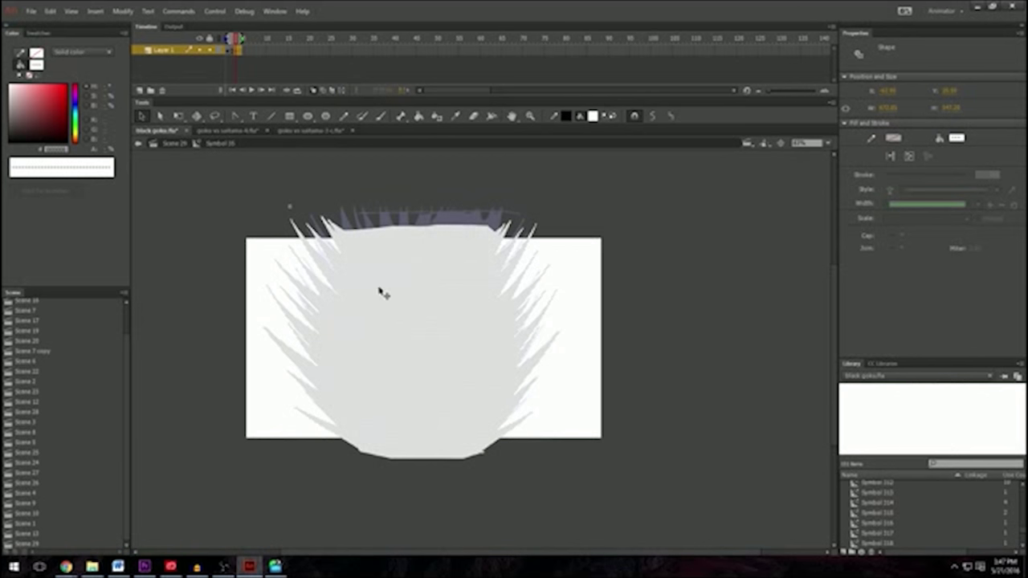
right_click(380, 289)
click(414, 530)
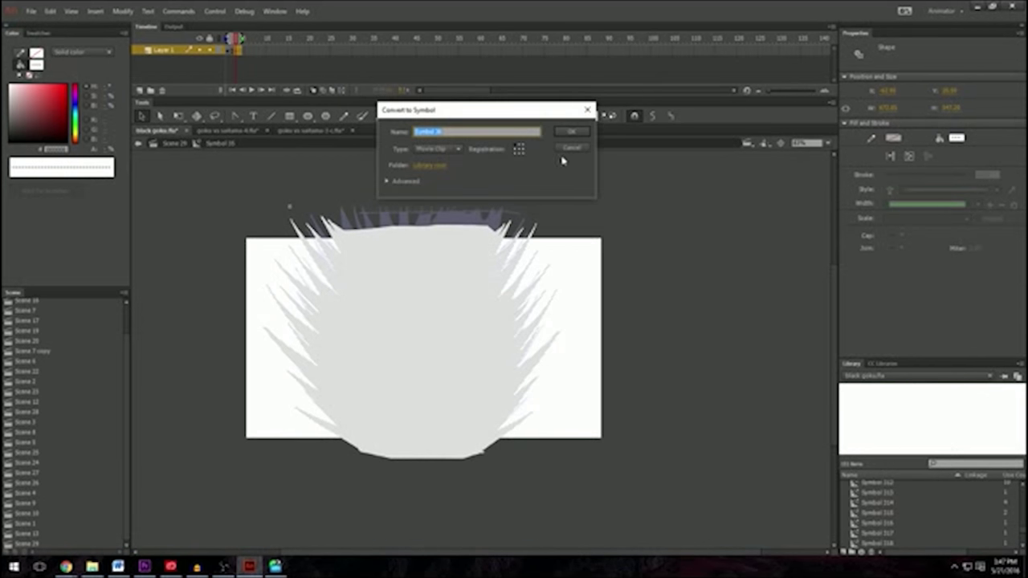
click(570, 133)
Step: Convert the aura shape on the symbol's first frame to a movie clip symbol as well
double_click(379, 280)
right_click(380, 282)
click(434, 528)
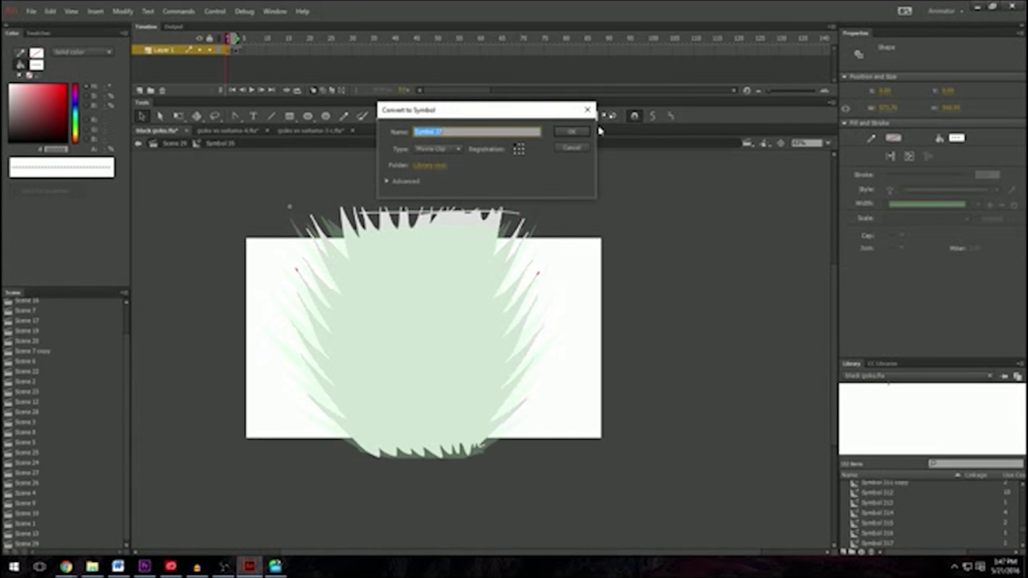
click(571, 133)
Step: Add a blue Glow filter to the first-frame aura clip and increase its blur and strength
click(860, 223)
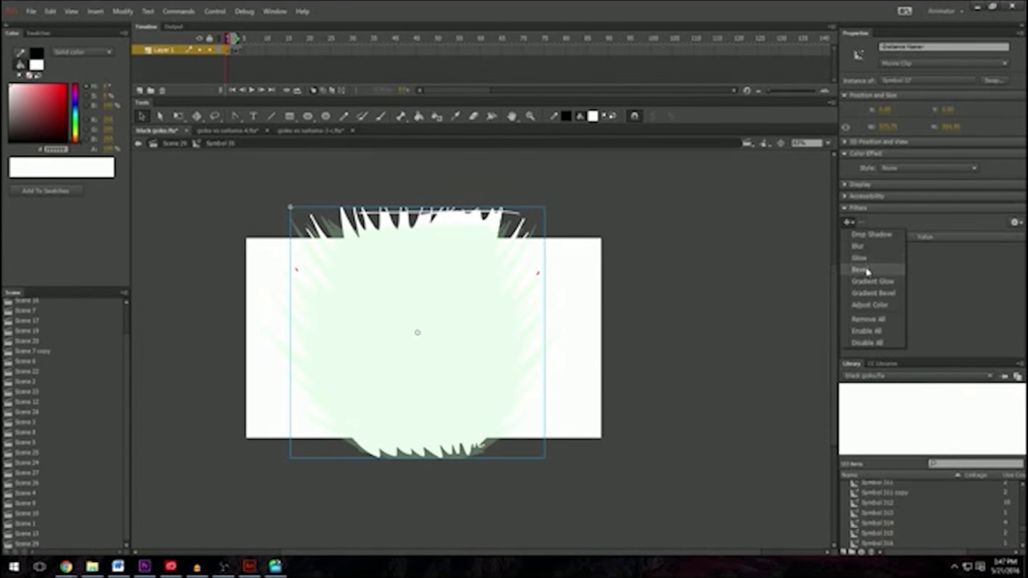
click(862, 269)
click(922, 298)
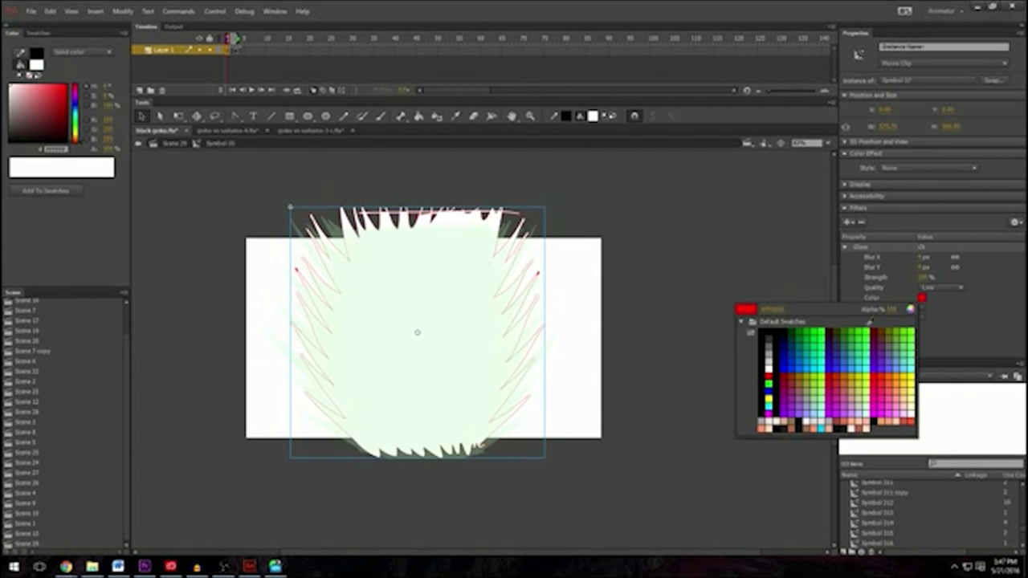
click(790, 343)
drag(922, 268, 946, 267)
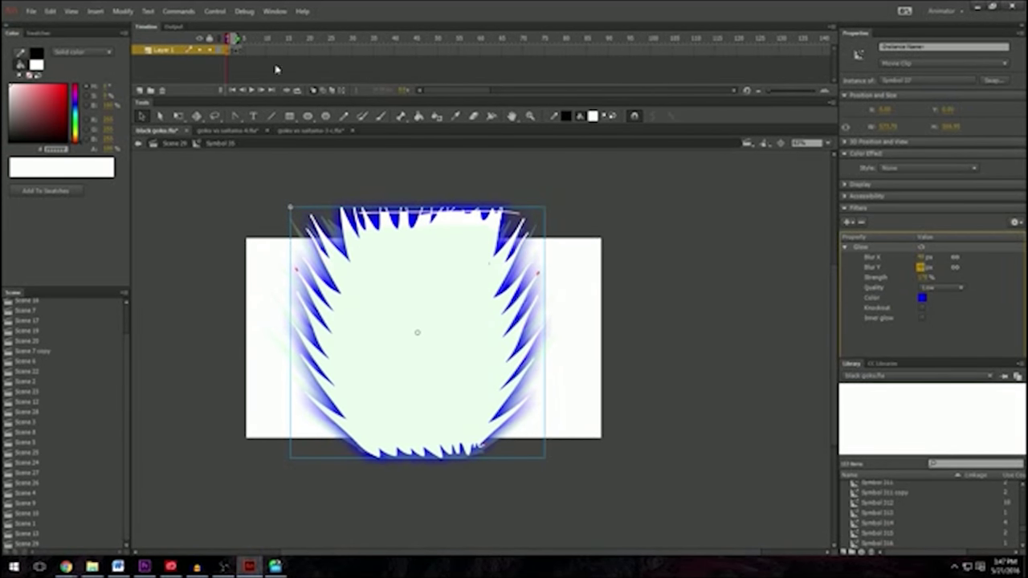
Step: Add a very dark blue Glow filter to the second aura drawing's clip and increase its strength and blur
key(.)
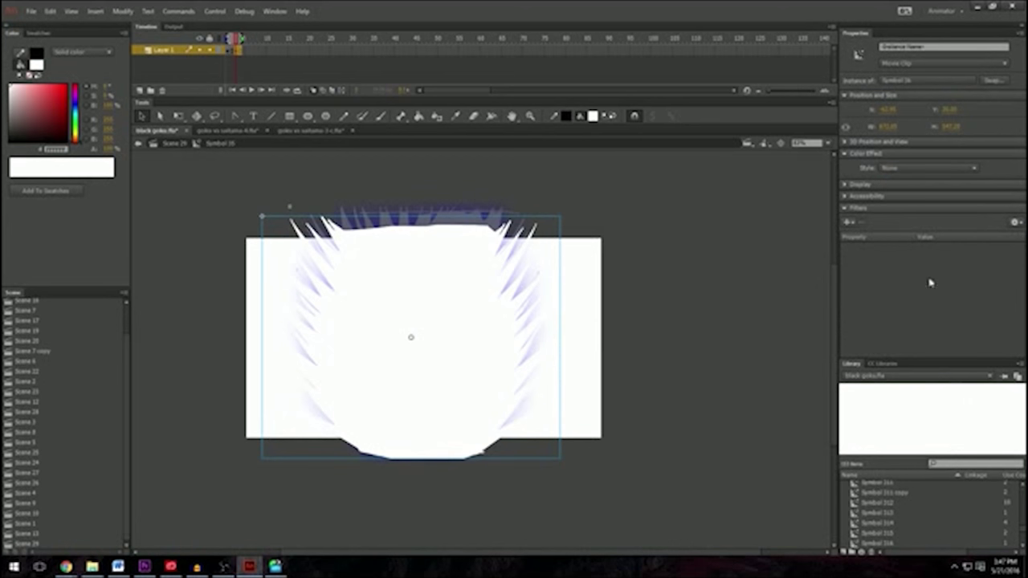
click(848, 223)
click(882, 266)
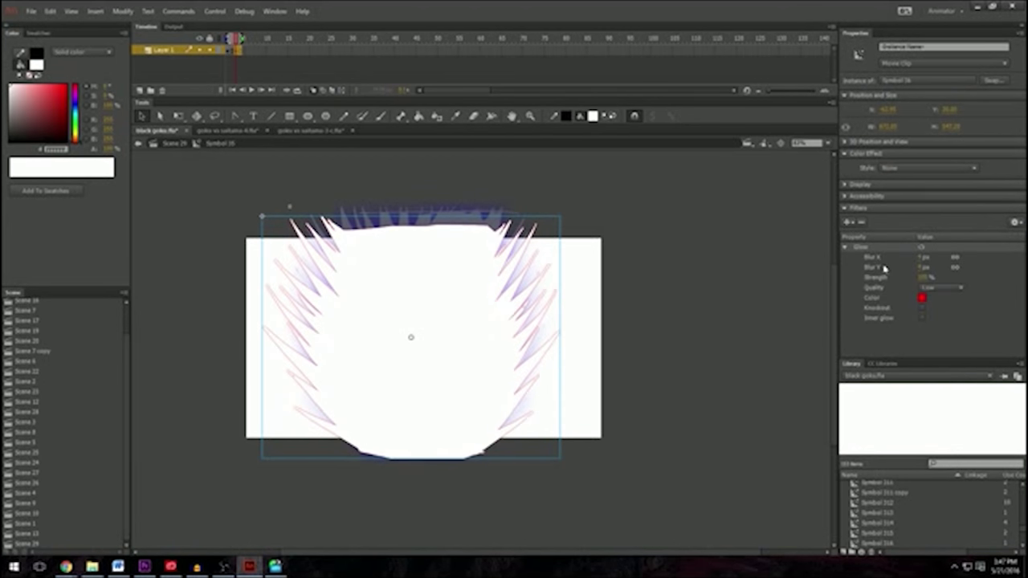
click(920, 298)
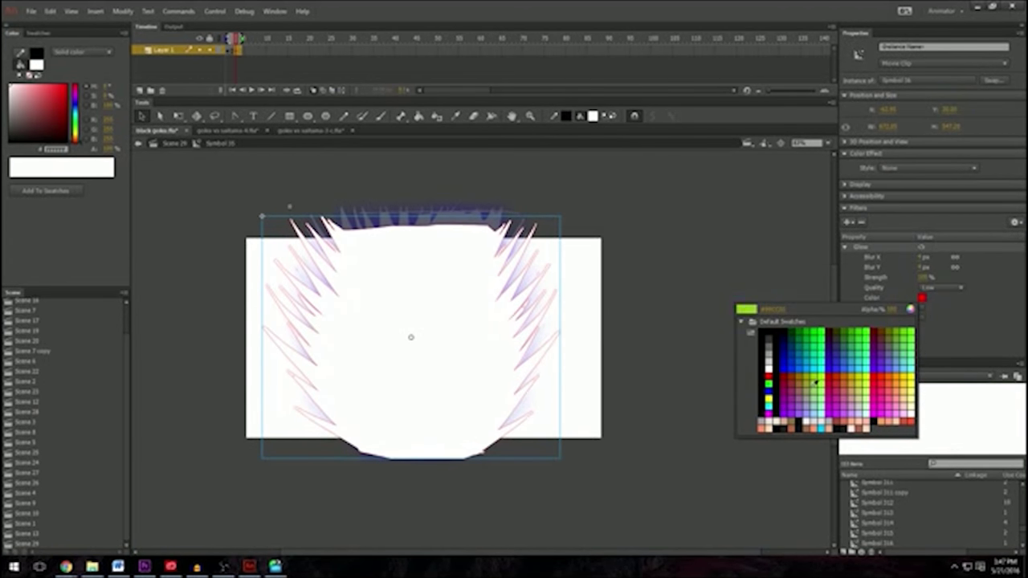
click(787, 332)
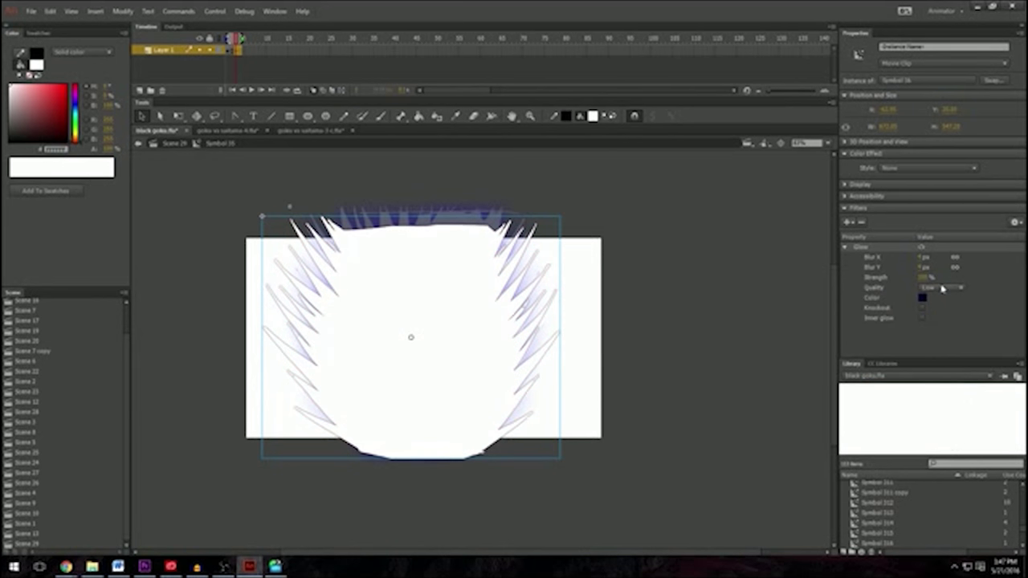
click(922, 277)
click(920, 266)
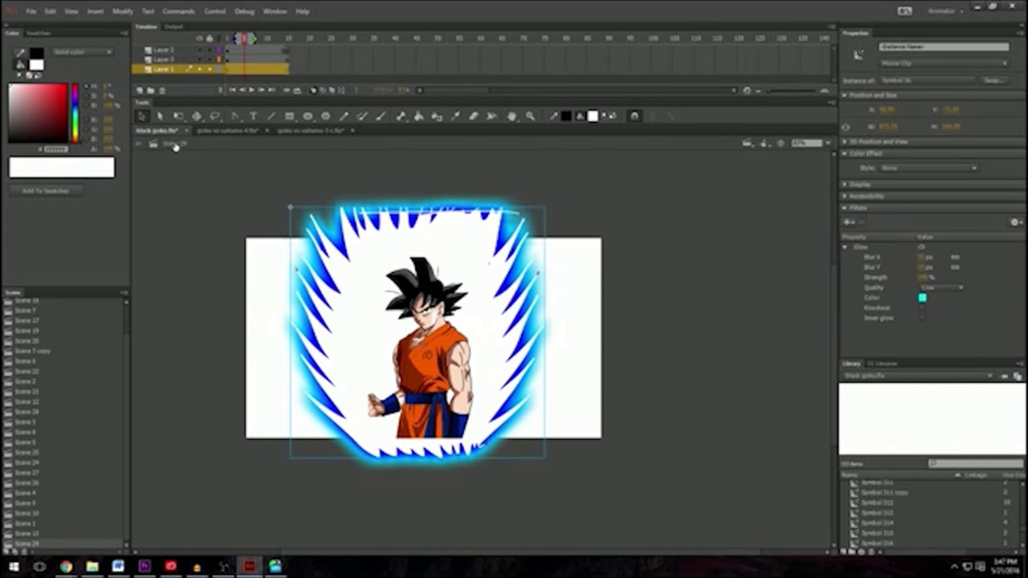
Step: Test Scene 29 to preview the aura with its inner glows, and close the preview
click(215, 11)
click(225, 90)
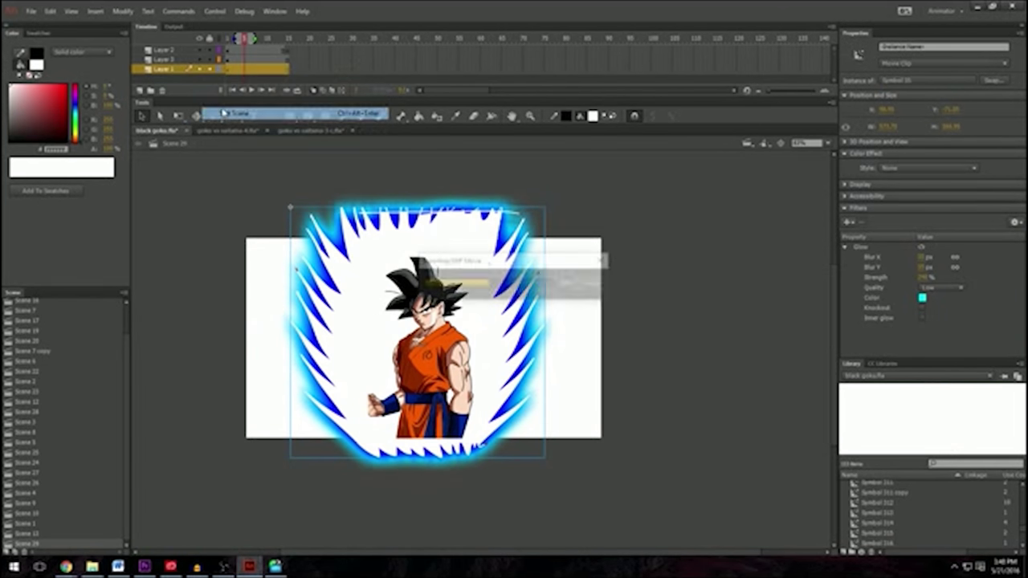
click(710, 149)
Step: Delete Layer 2 from Scene 29 and preview the scene again
click(182, 50)
click(161, 89)
click(215, 10)
click(233, 109)
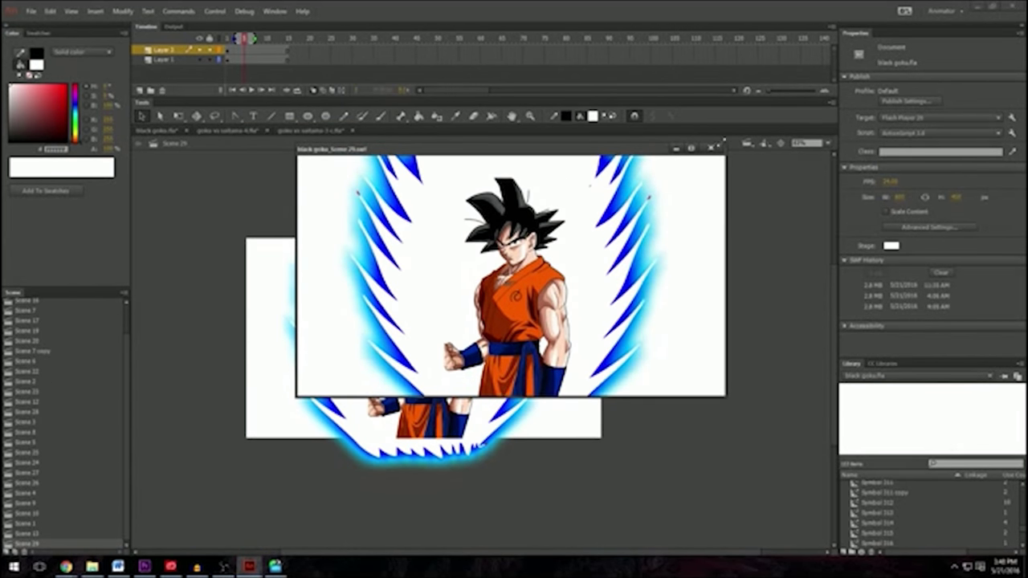
click(710, 148)
Step: Remove the extra frames inside the aura symbol so its two drawings occupy frames 1 and 2
click(468, 289)
click(463, 234)
double_click(463, 235)
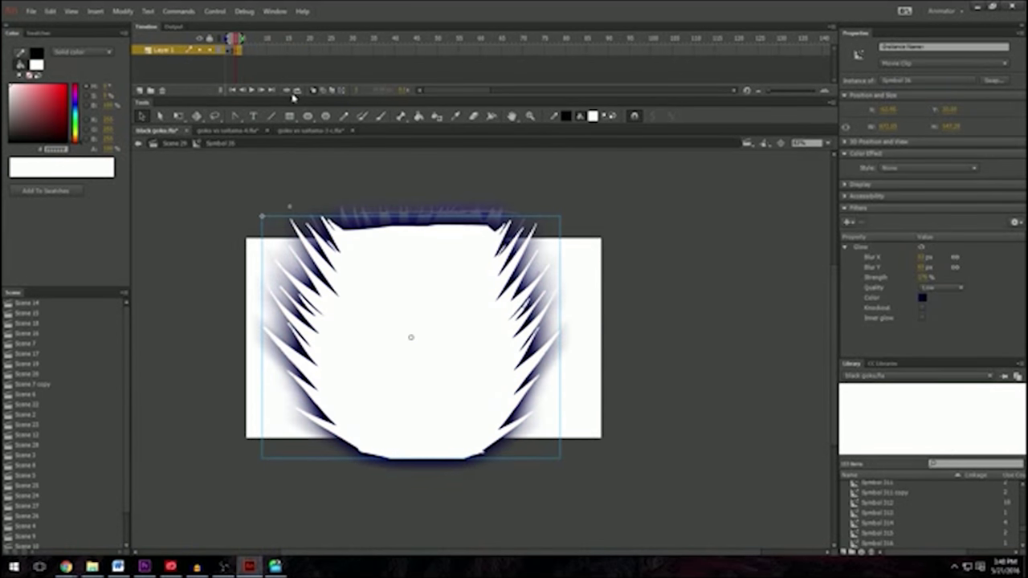
click(233, 50)
right_click(233, 50)
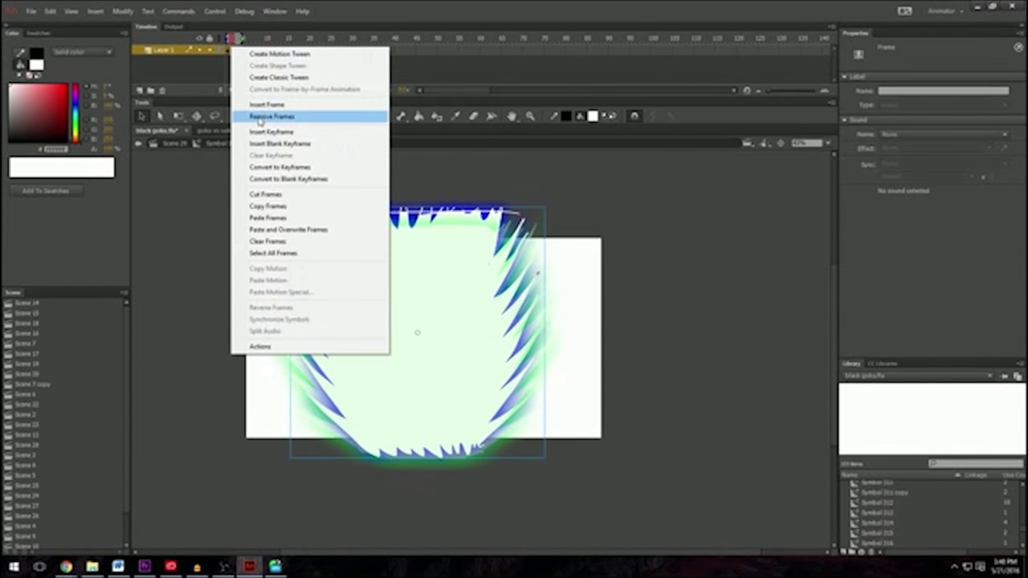
click(259, 117)
right_click(233, 50)
click(266, 120)
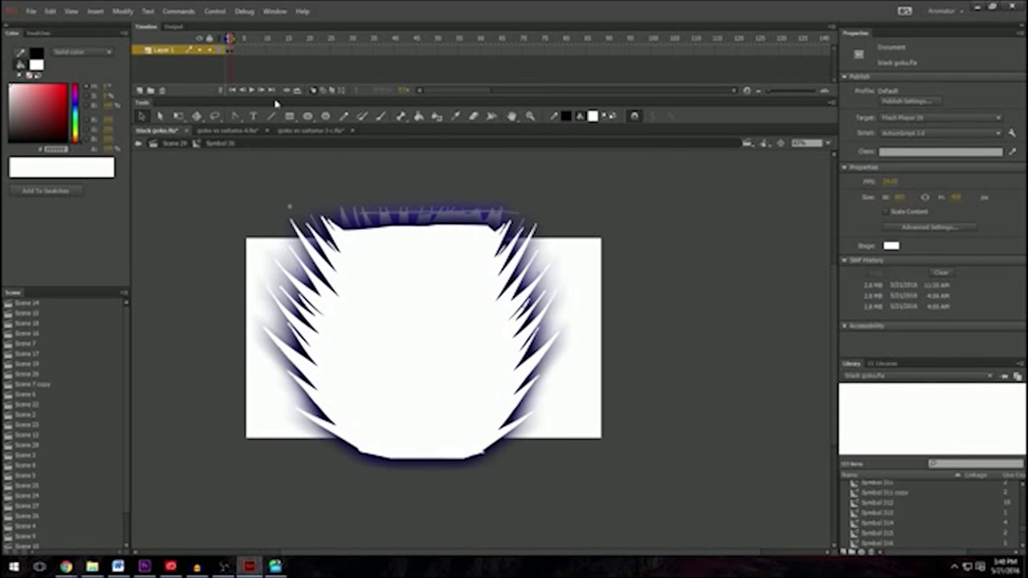
click(232, 50)
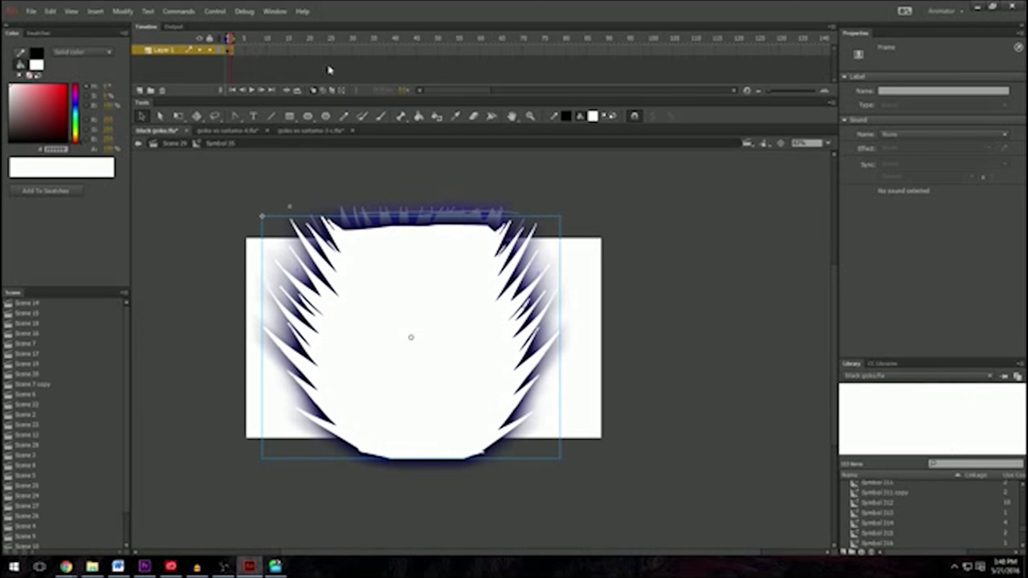
Step: Switch to goku vs saitama-4.fla and preview the running character's symbol
click(229, 131)
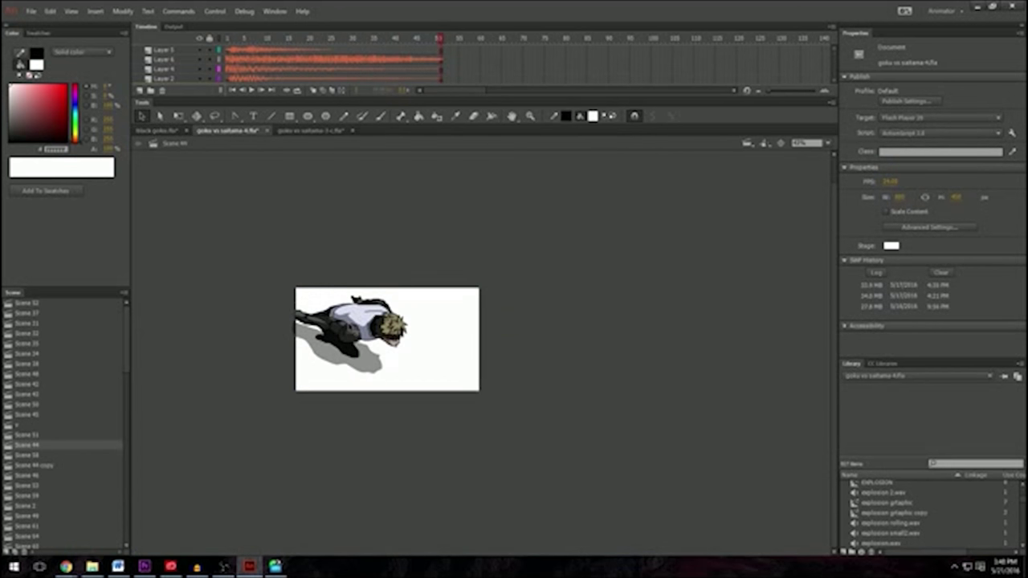
click(358, 324)
double_click(361, 333)
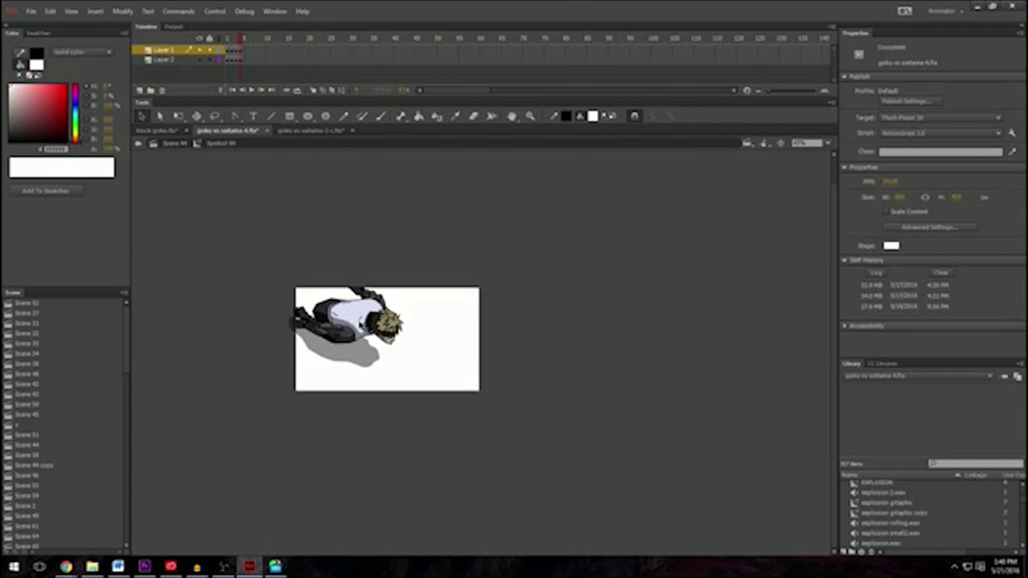
click(214, 11)
click(238, 113)
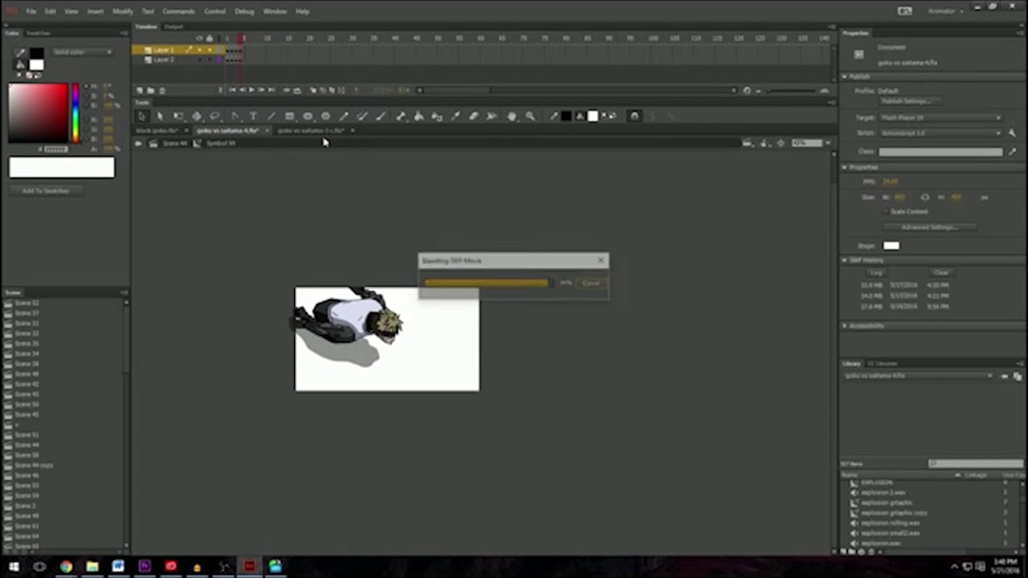
click(713, 150)
Step: Return from the character's symbol to Scene 44, test the full scene and close the preview
click(177, 144)
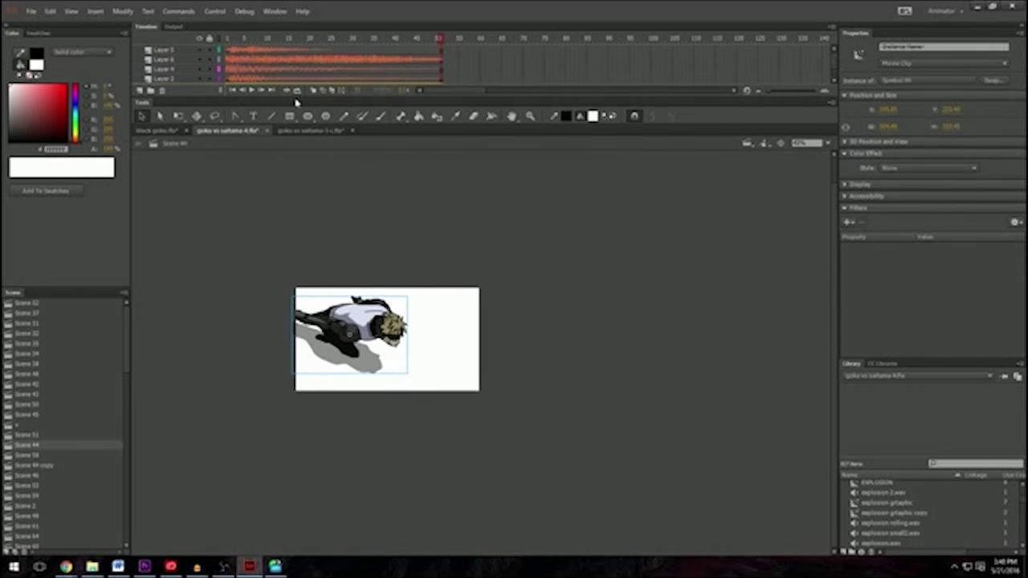
click(215, 12)
click(238, 113)
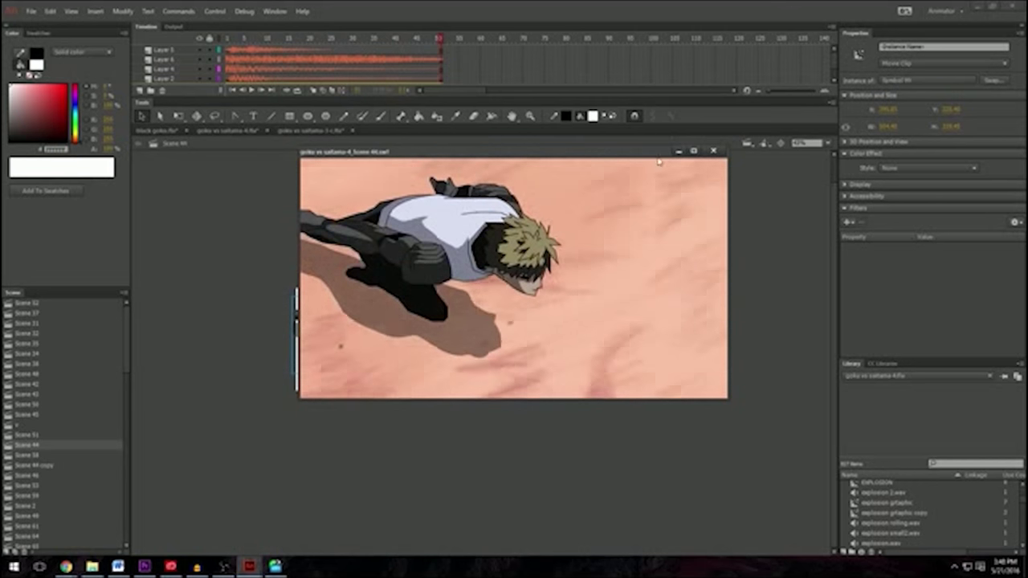
click(713, 150)
click(324, 149)
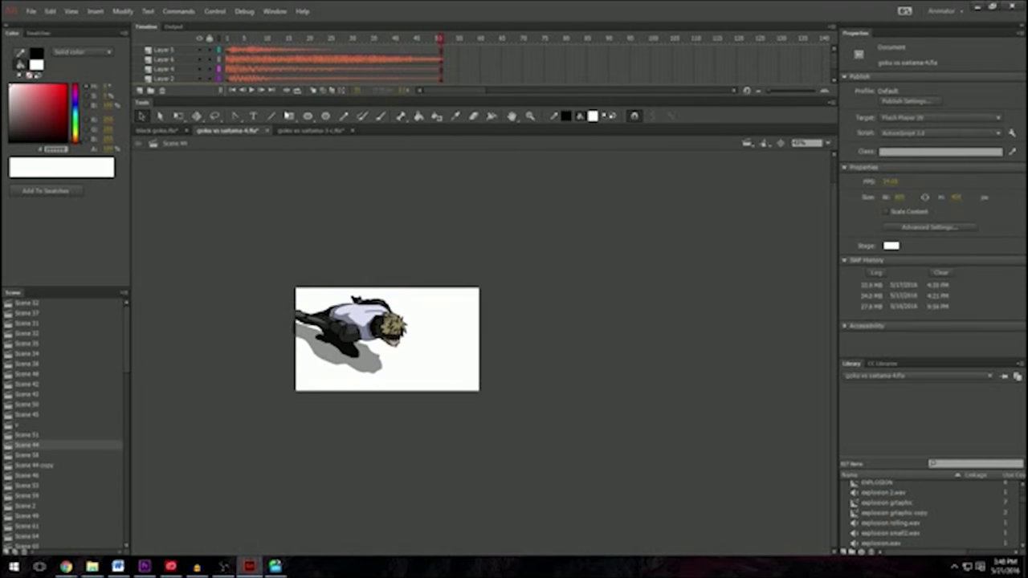
Step: Examine the run cycle inside the character's symbol frame by frame from frame 1, and play it back
double_click(338, 333)
key(ctrl+=)
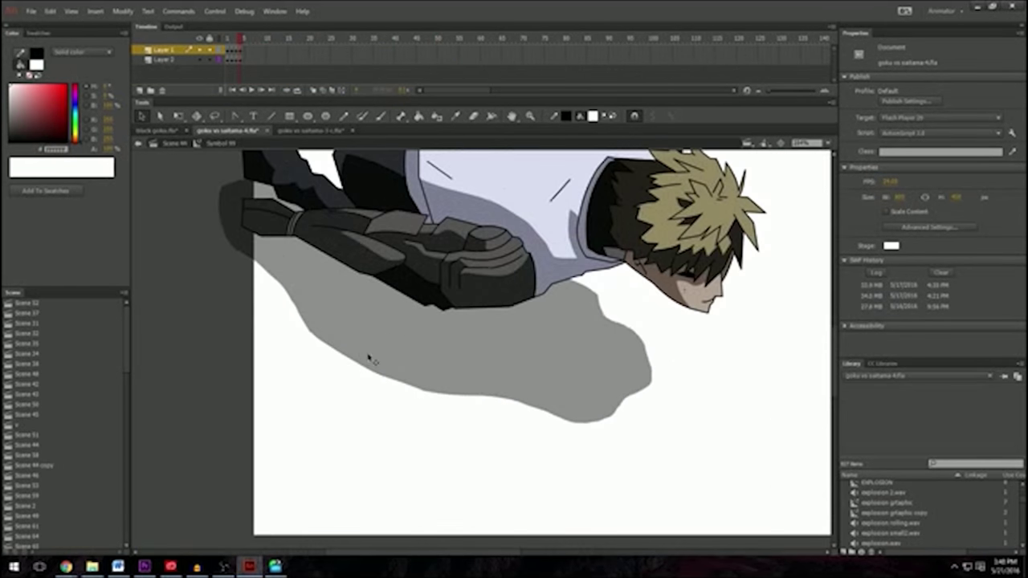
scroll(488, 275, up, 3)
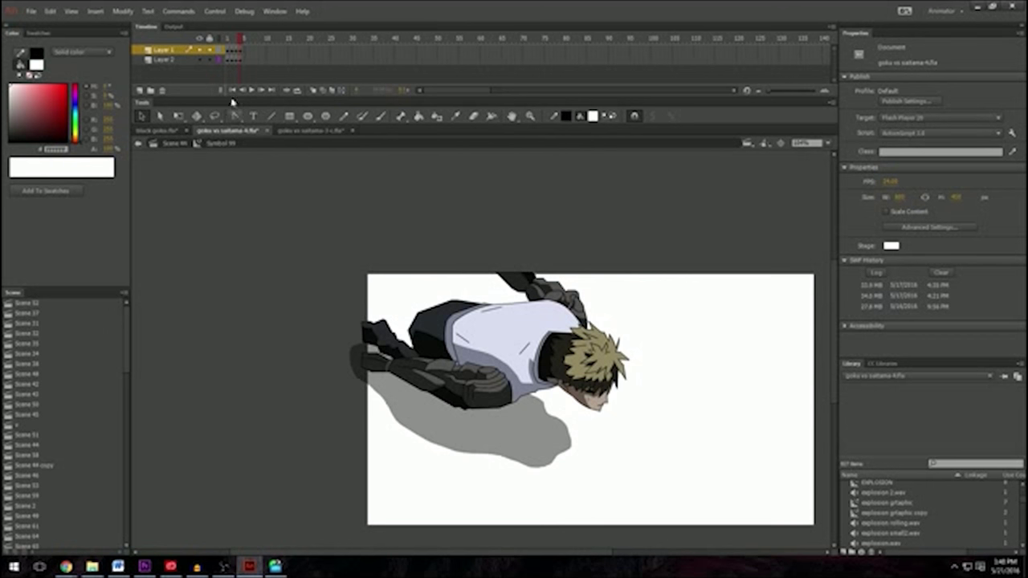
click(228, 51)
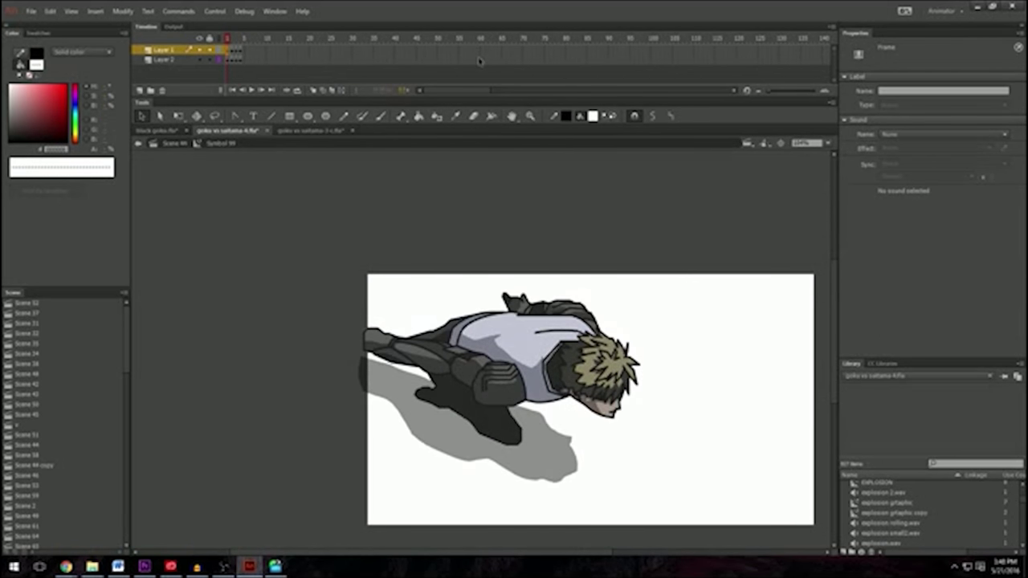
click(465, 201)
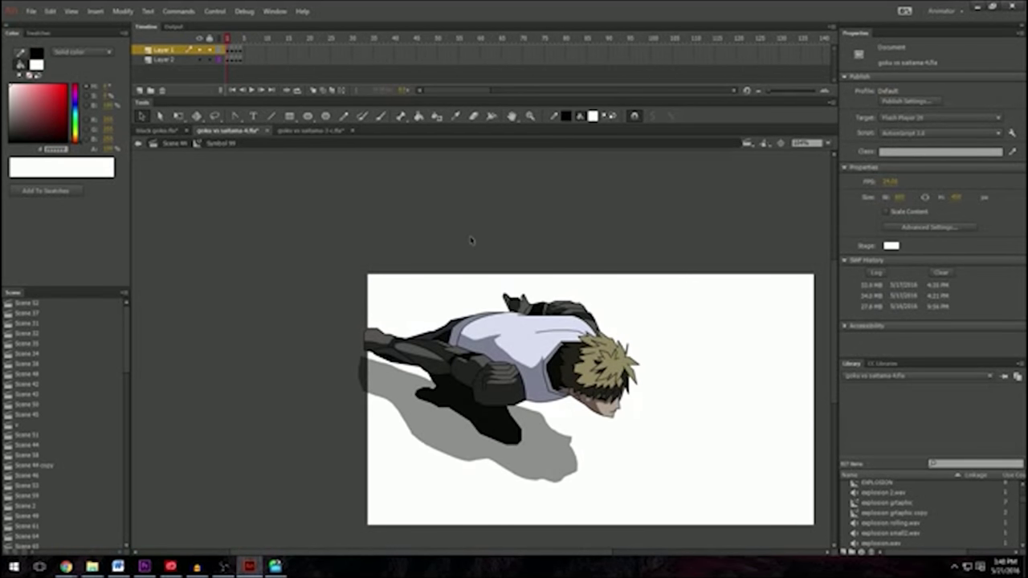
key(period)
key(period)
key(period)
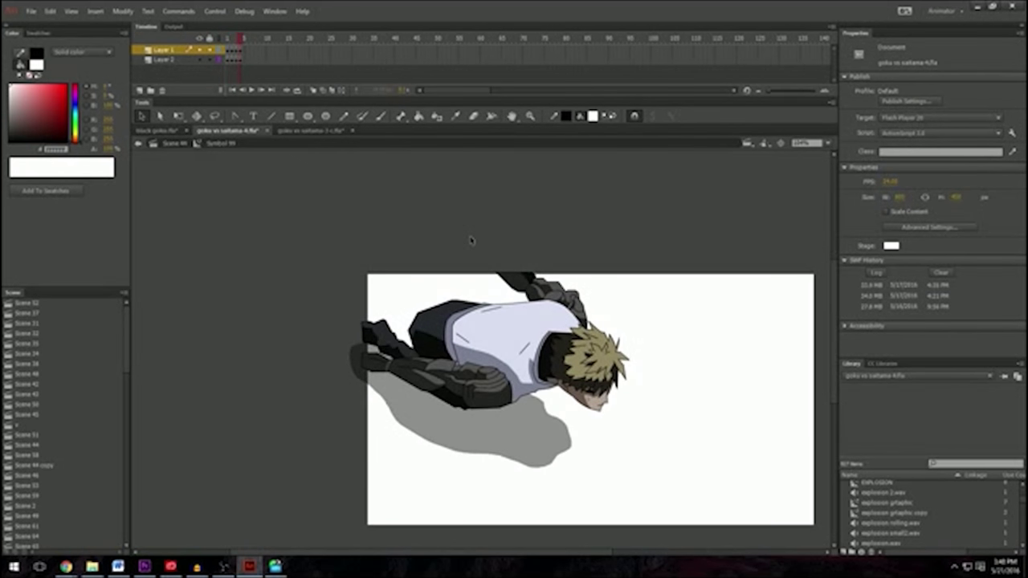
key(Return)
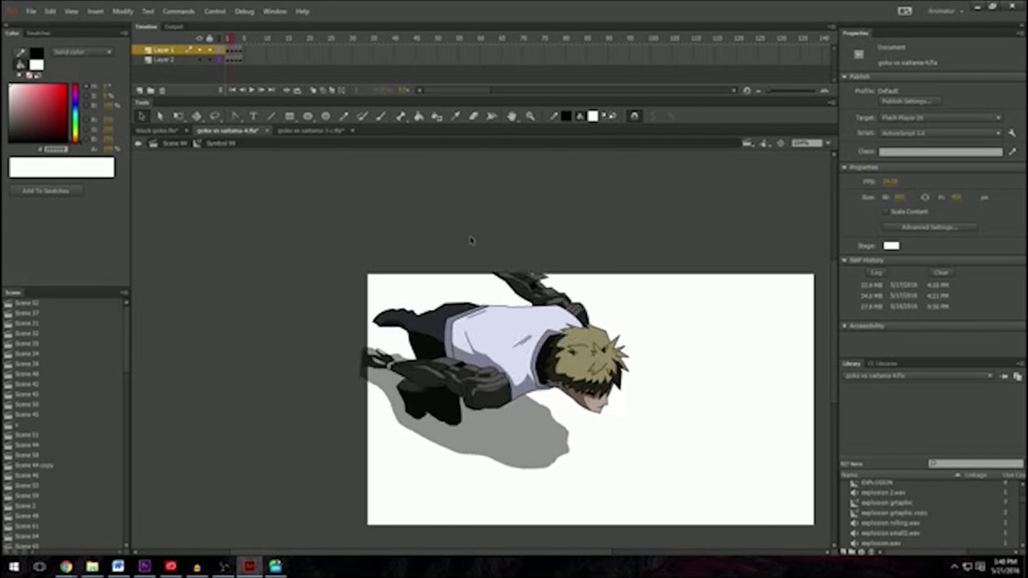
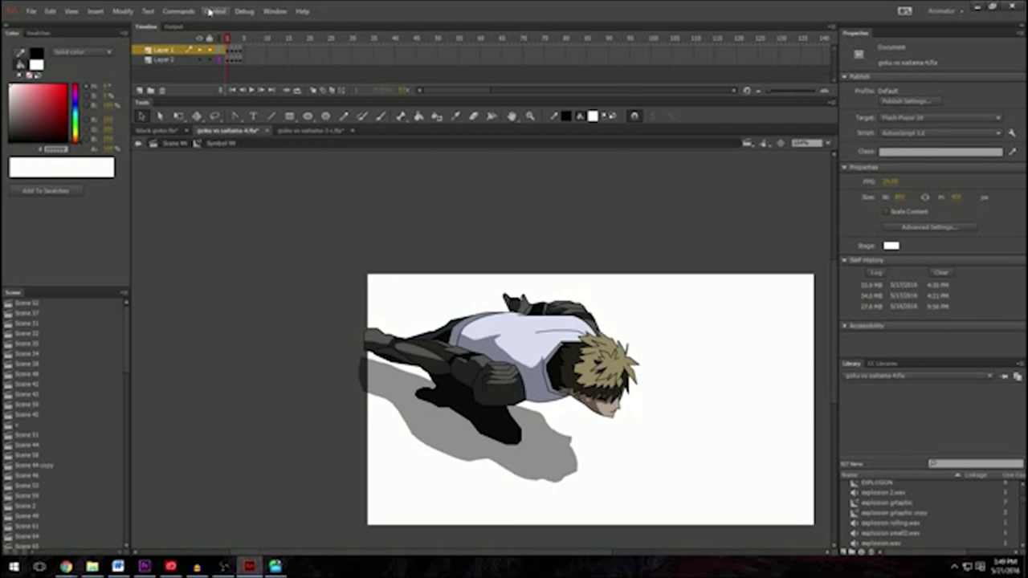
Step: Test the scene with the run cycle, return to Scene 44 and switch to black goku.fla
click(210, 10)
click(256, 114)
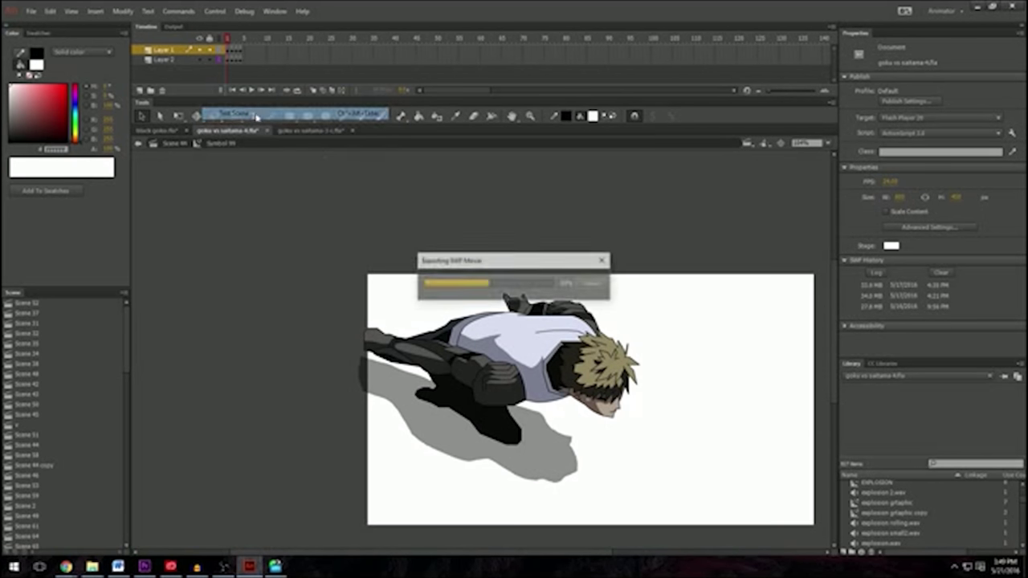
click(716, 160)
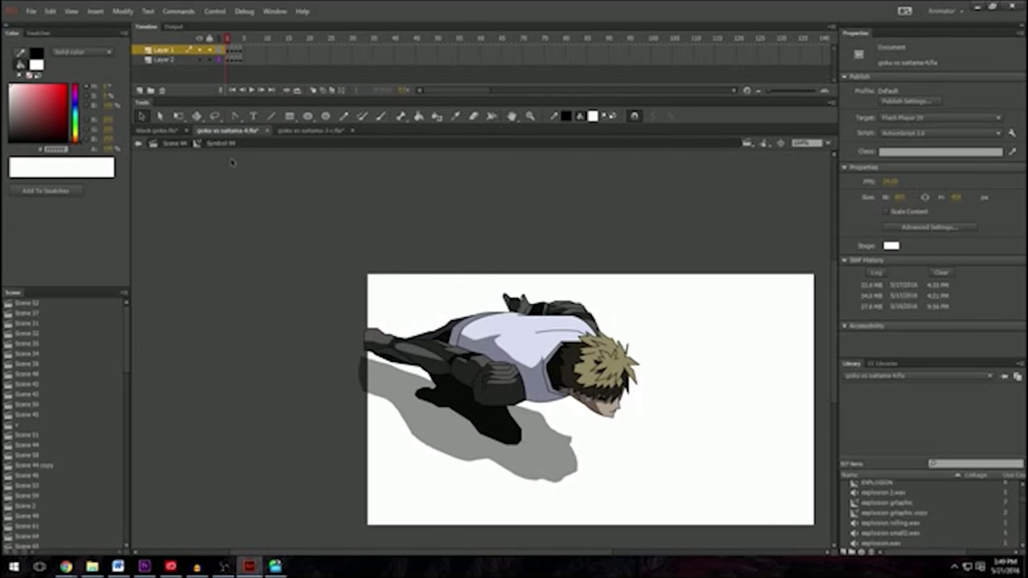
click(174, 143)
click(164, 130)
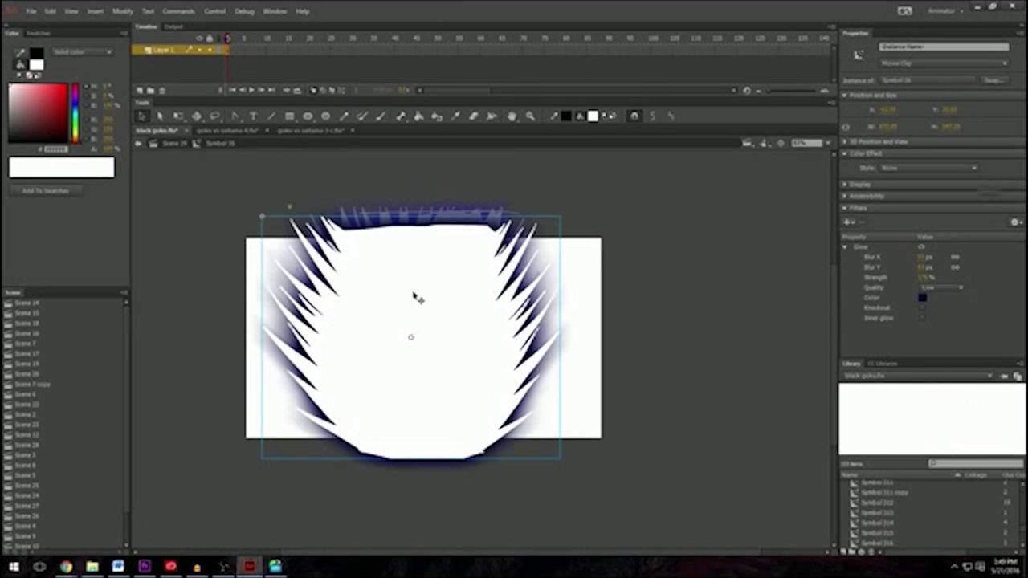
Step: Return from the aura's nested symbols to Scene 29, test the scene and close the preview
double_click(529, 265)
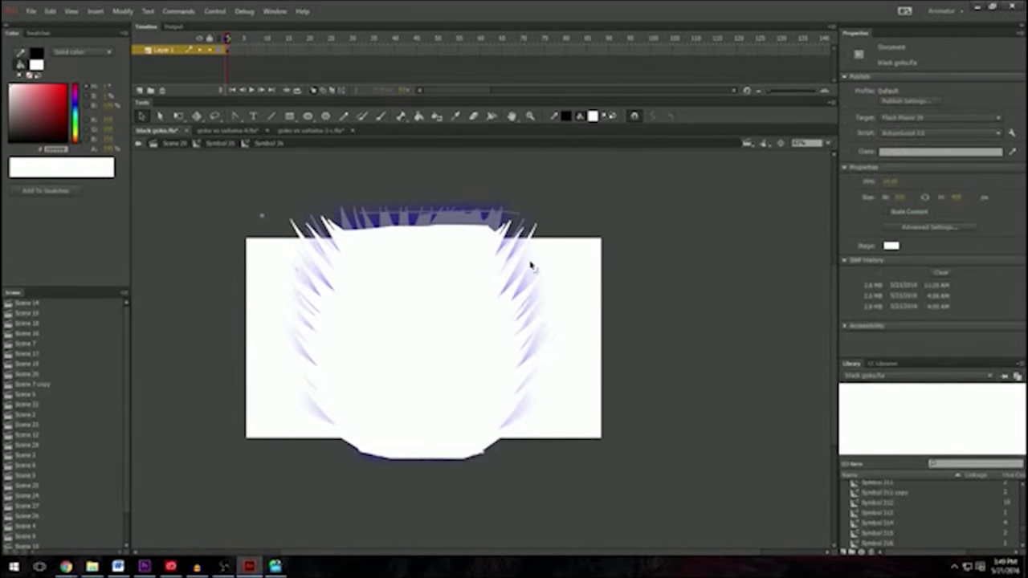
click(174, 147)
click(214, 11)
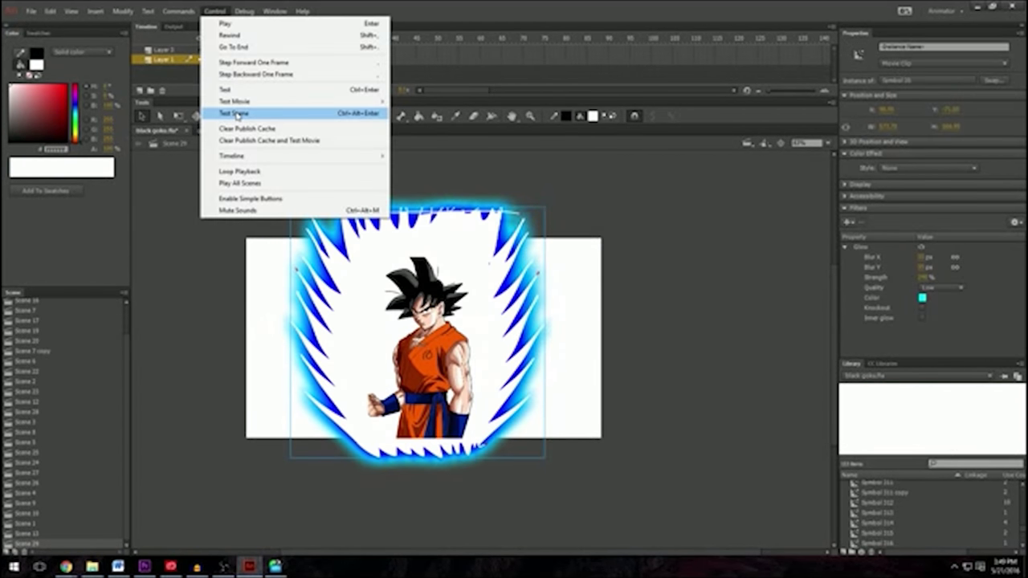
click(252, 112)
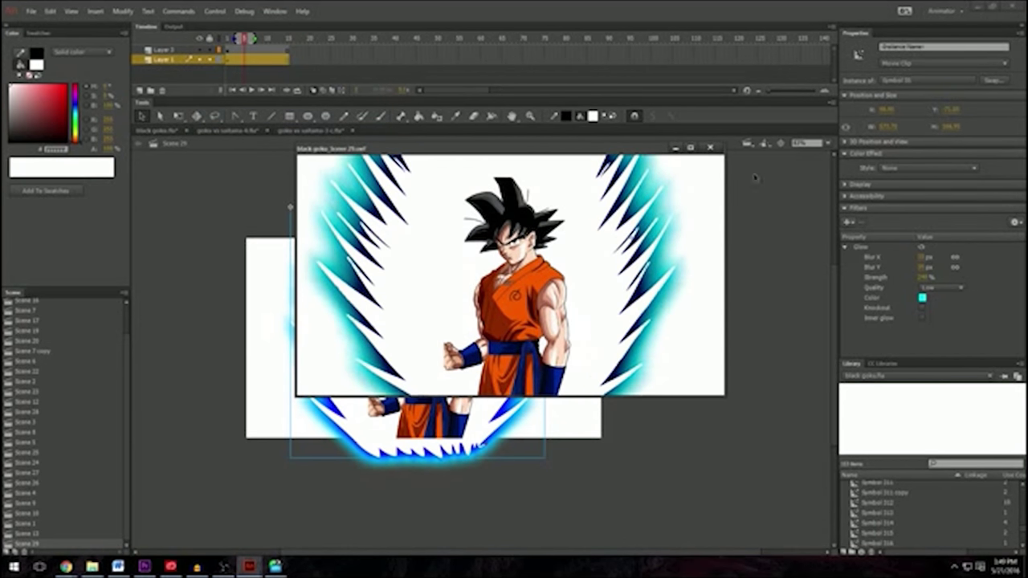
click(710, 147)
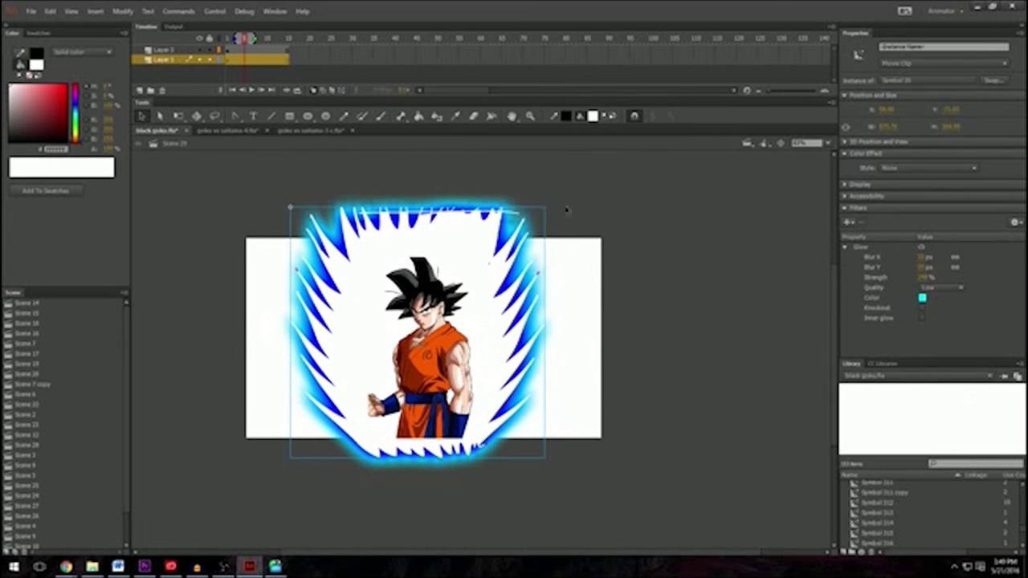
Step: Browse the scenes of black goku.fla and open Scene 23 with the screaming close-up
click(662, 237)
scroll(112, 401, down, 1)
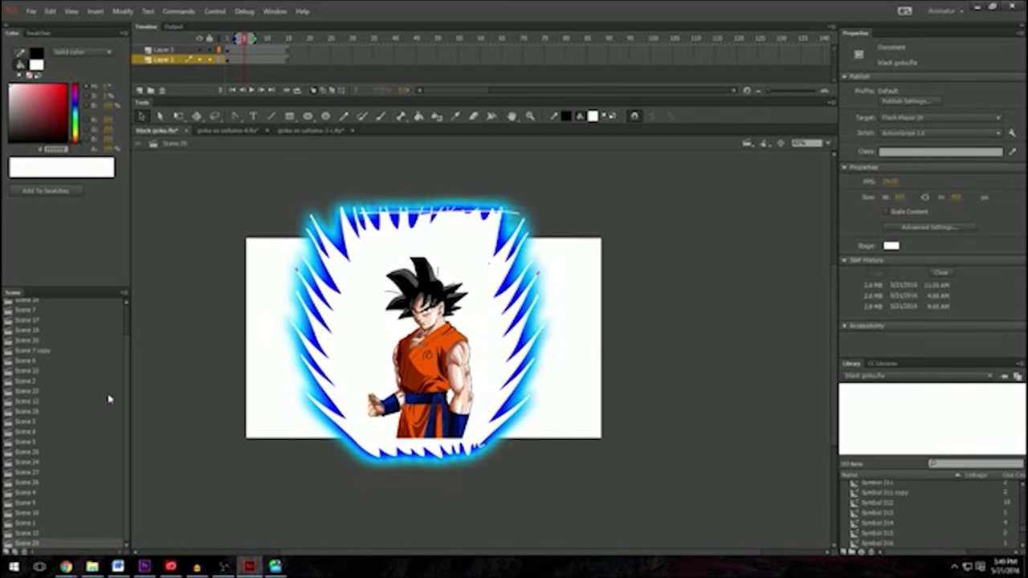
click(32, 533)
click(61, 474)
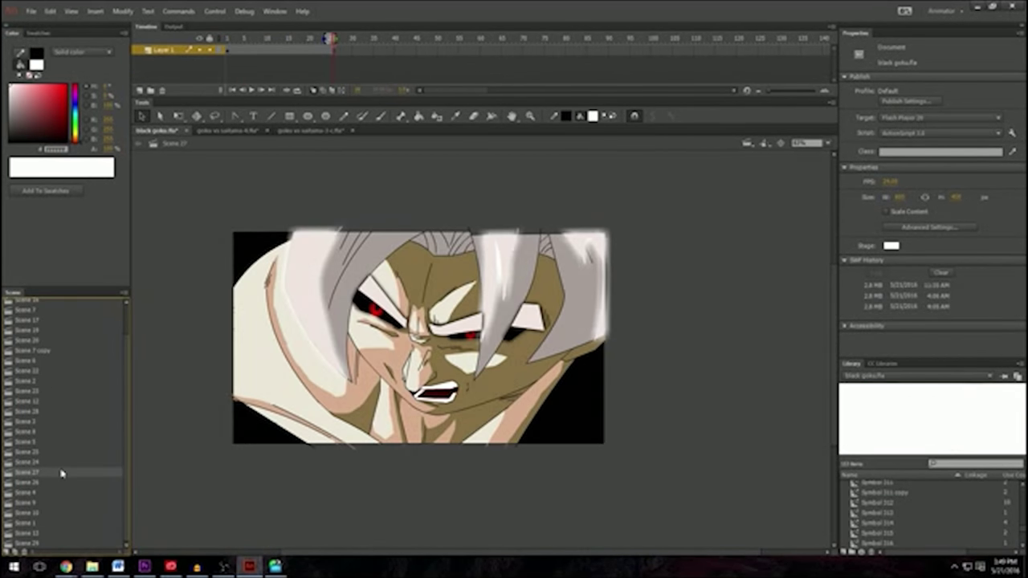
scroll(34, 383, up, 1)
click(35, 334)
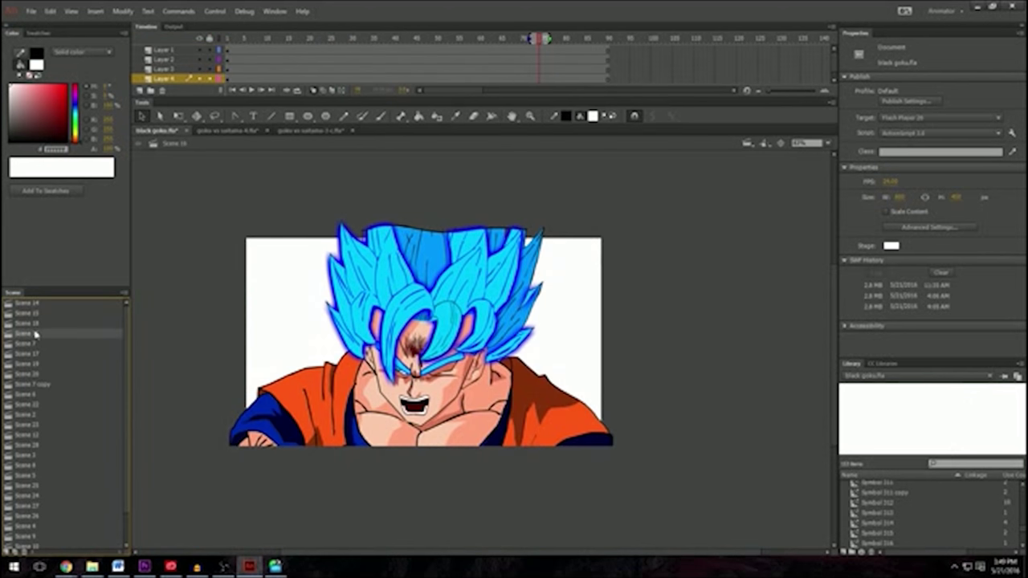
click(38, 322)
click(40, 406)
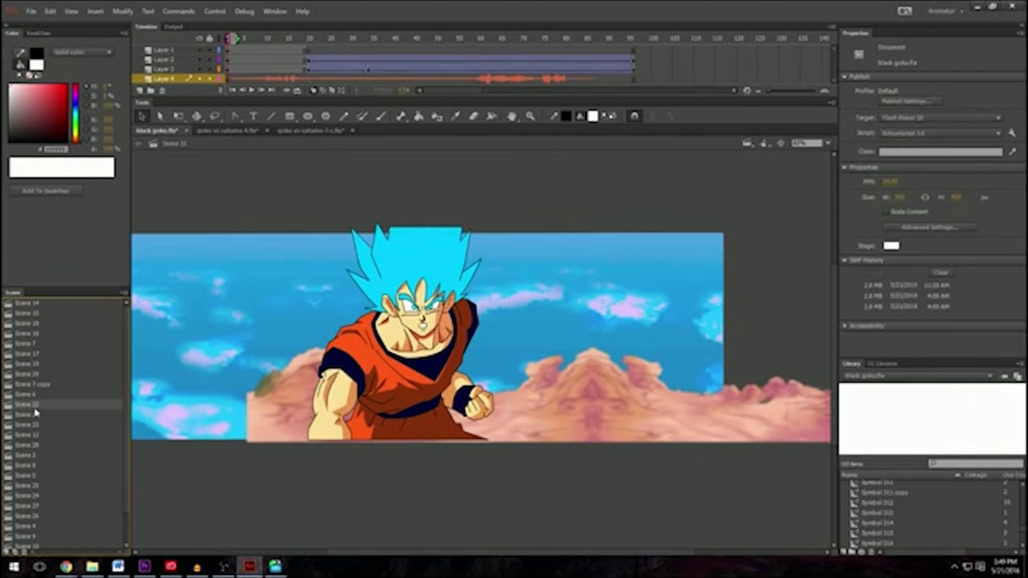
click(33, 425)
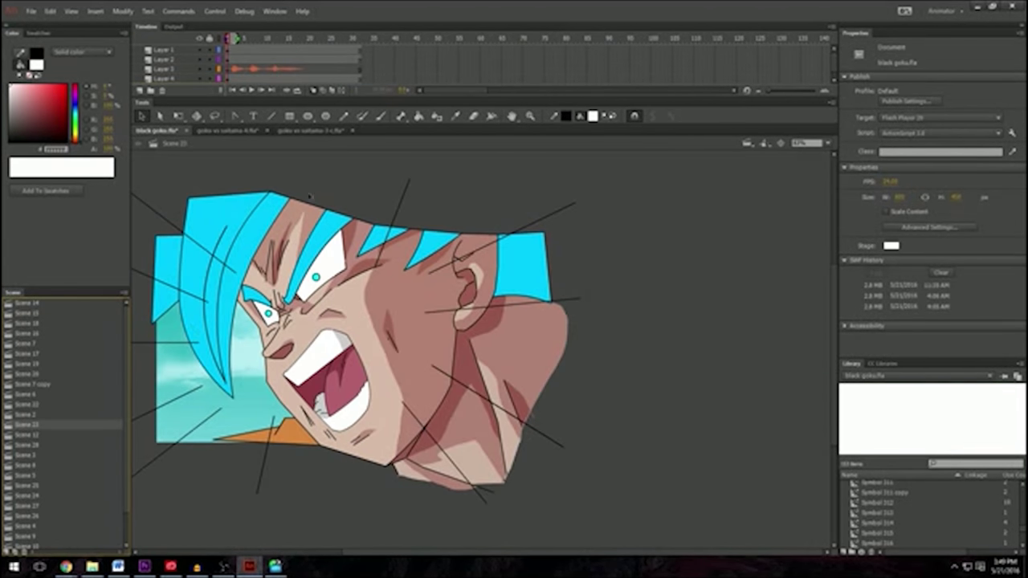
Step: Select the line effect around the screaming face in Scene 23, test the scene and close the preview
click(409, 197)
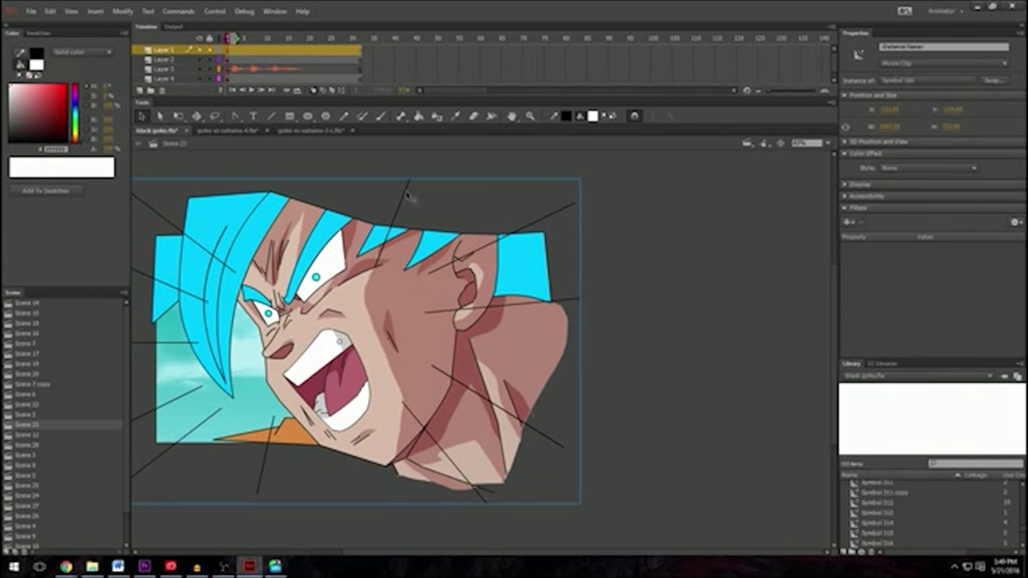
scroll(594, 554, left, 5)
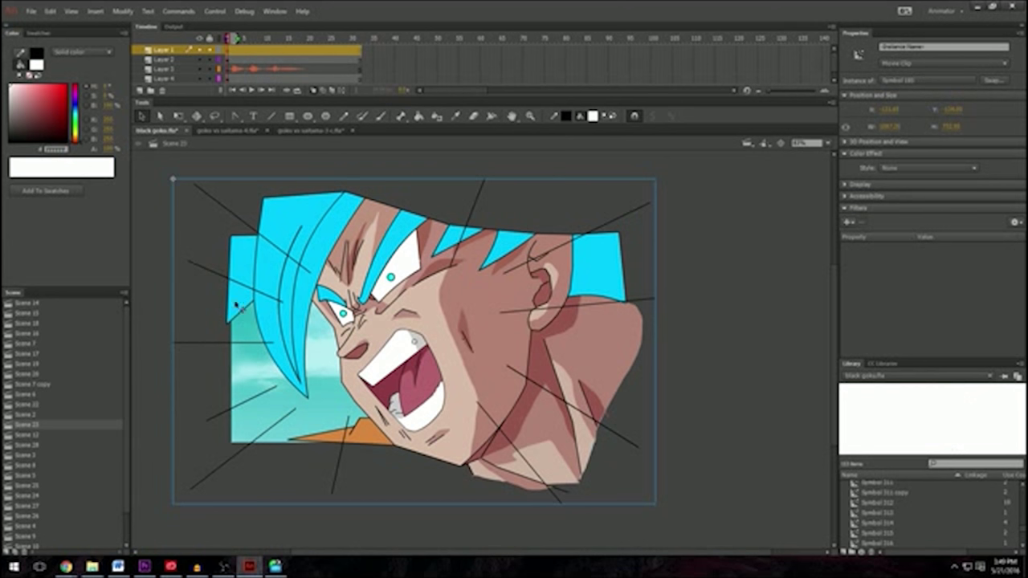
click(216, 11)
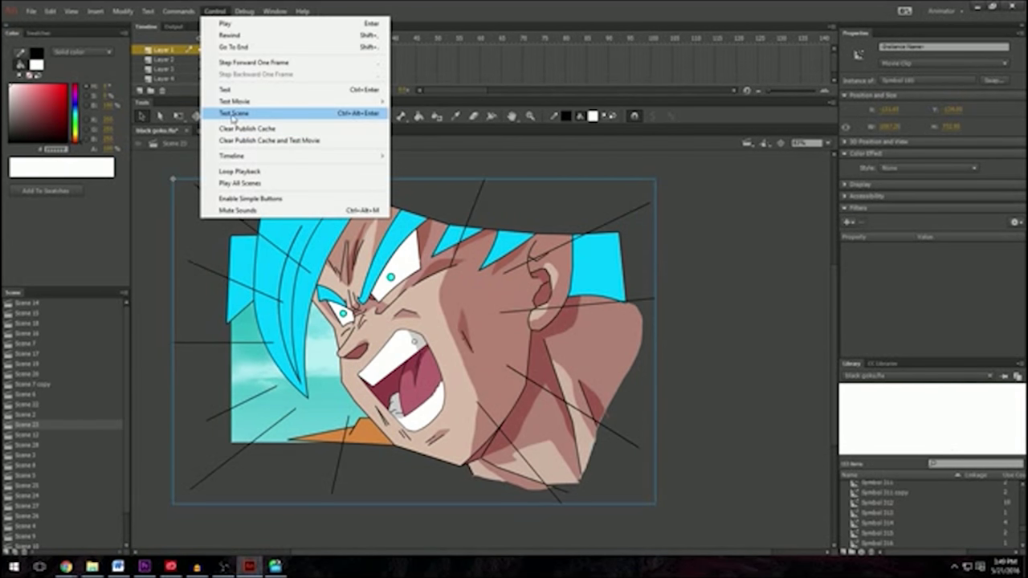
click(233, 118)
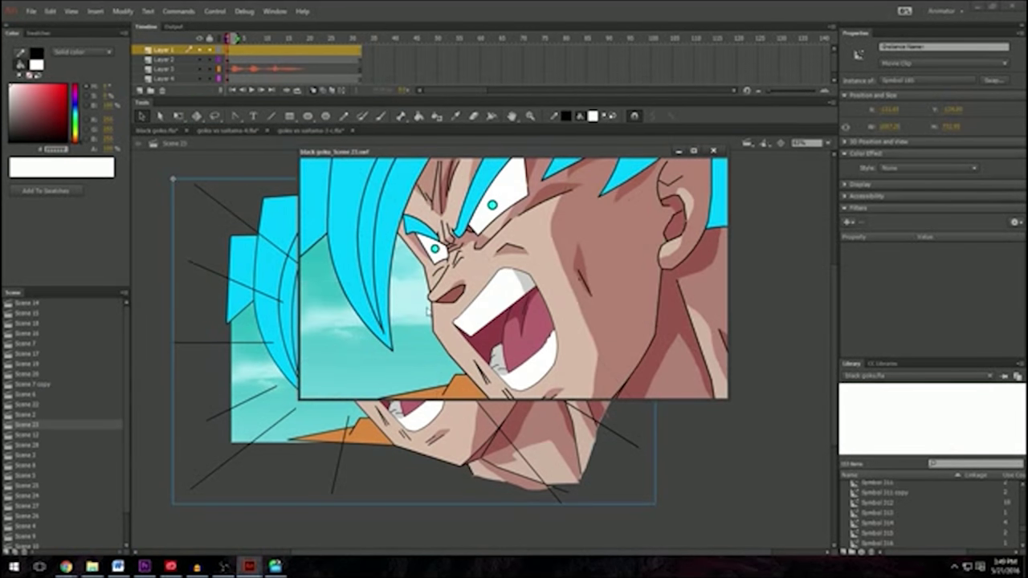
click(714, 151)
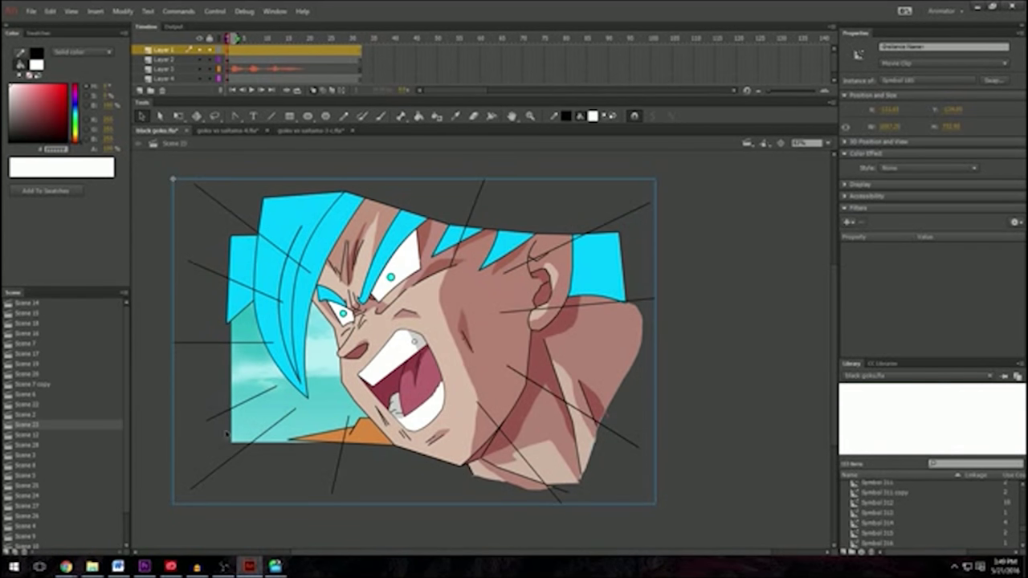
Step: Examine the frames inside the line effect's symbol, then return to Scene 23 and test it again
double_click(227, 466)
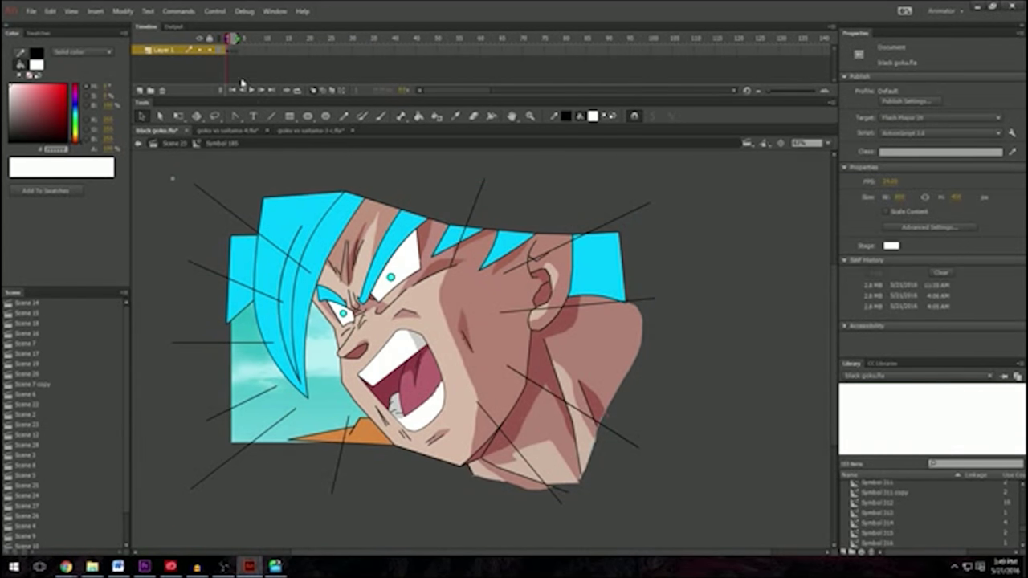
click(234, 49)
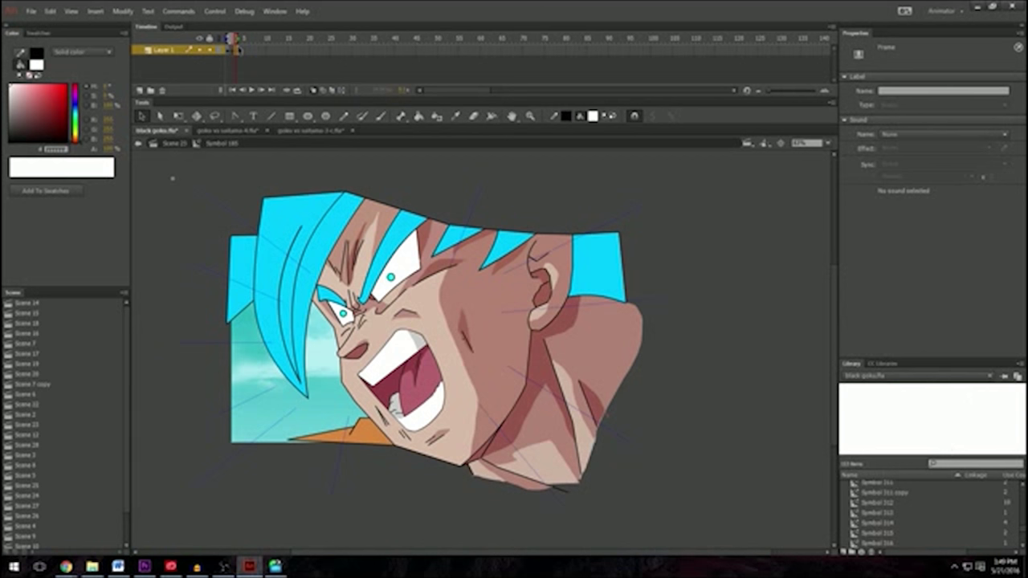
click(173, 143)
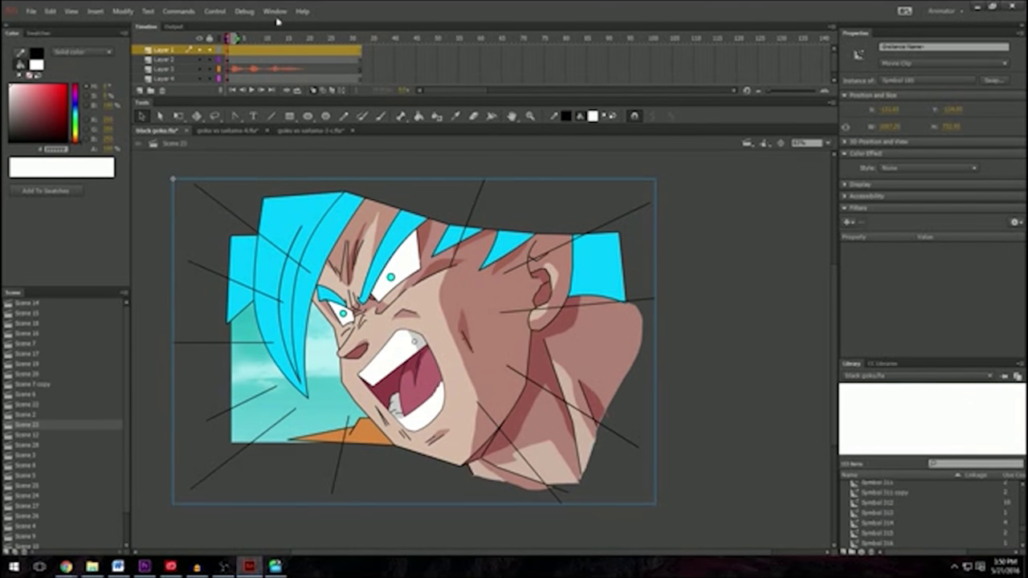
click(215, 12)
click(255, 116)
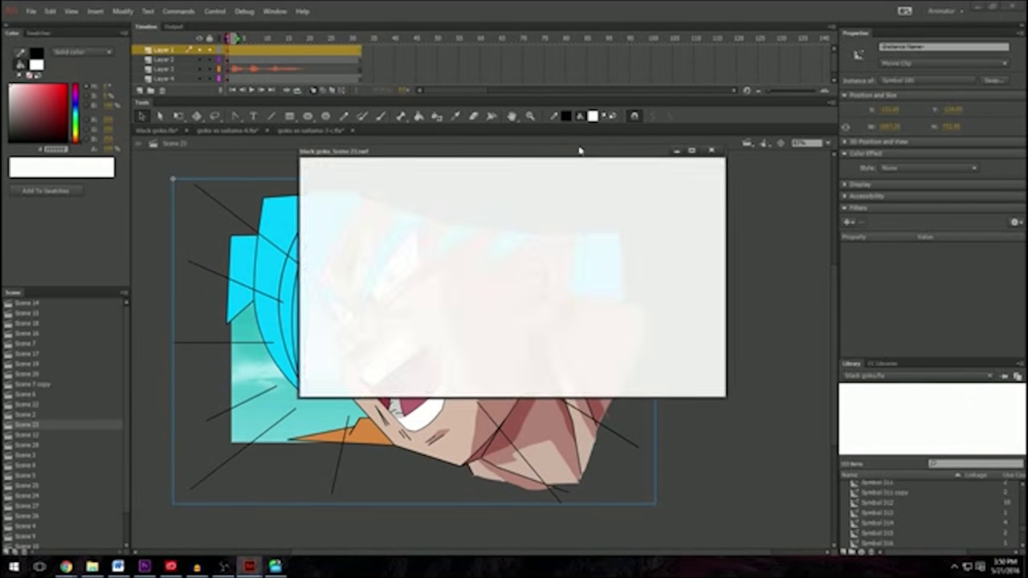
click(710, 150)
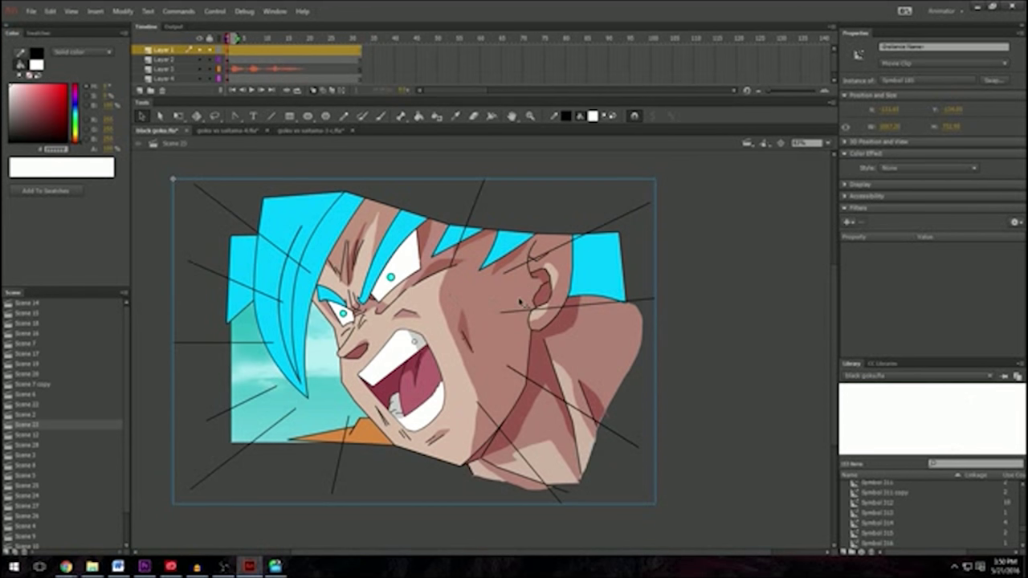
Step: Browse more scenes of black goku.fla, then switch to goku vs saitama-3-c.fla and open Scene 61
click(59, 414)
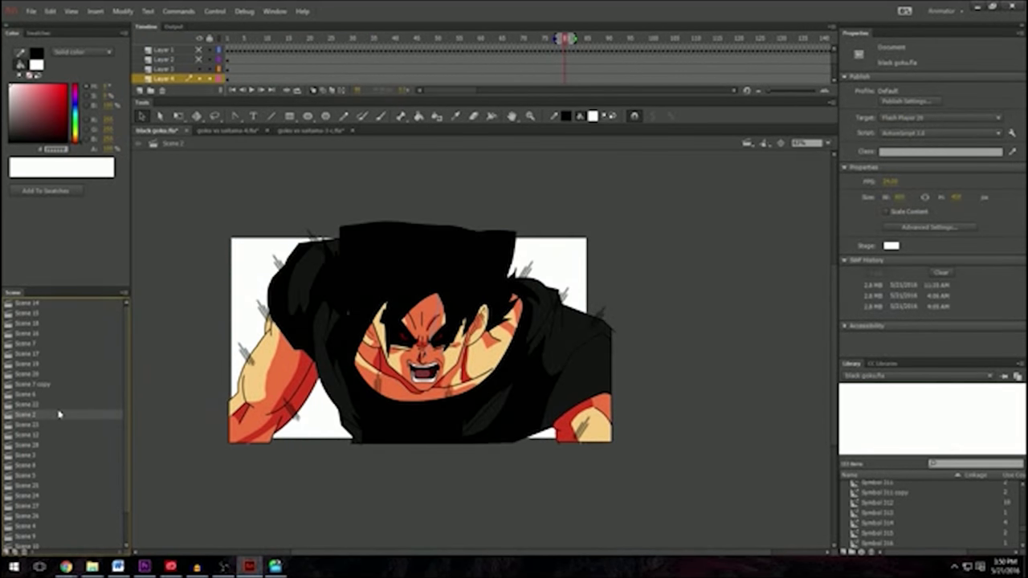
click(58, 395)
click(38, 475)
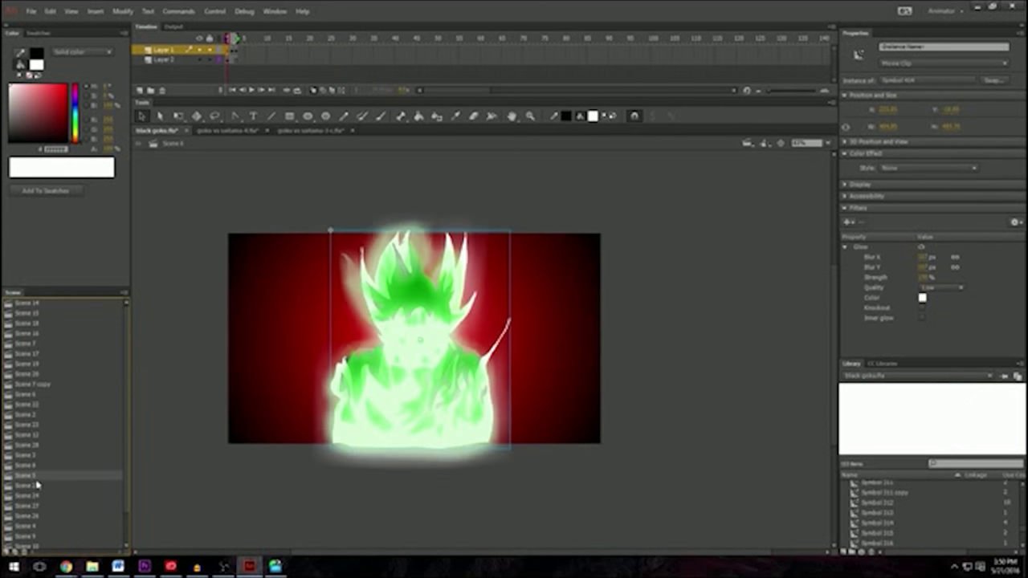
click(254, 131)
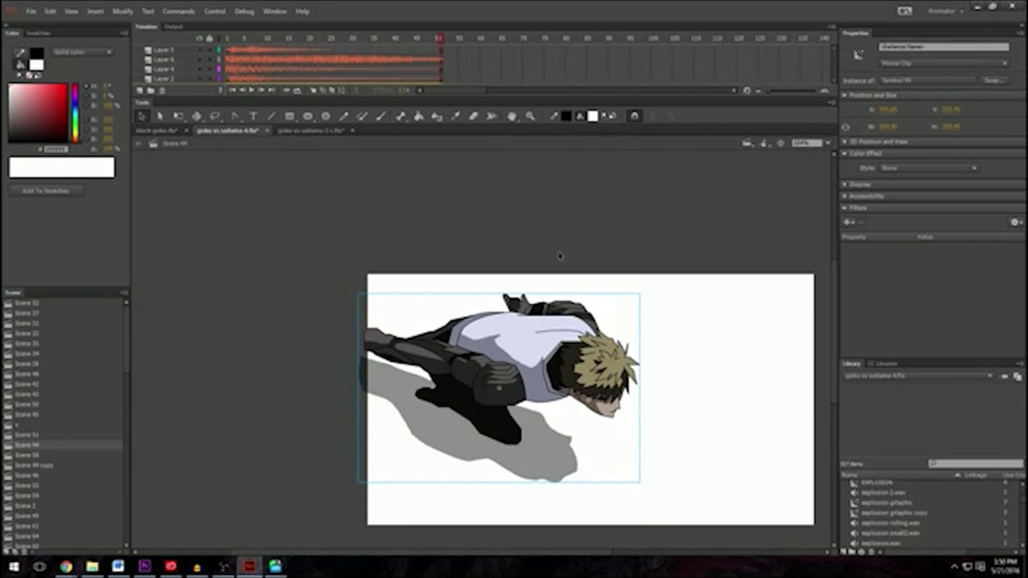
click(321, 131)
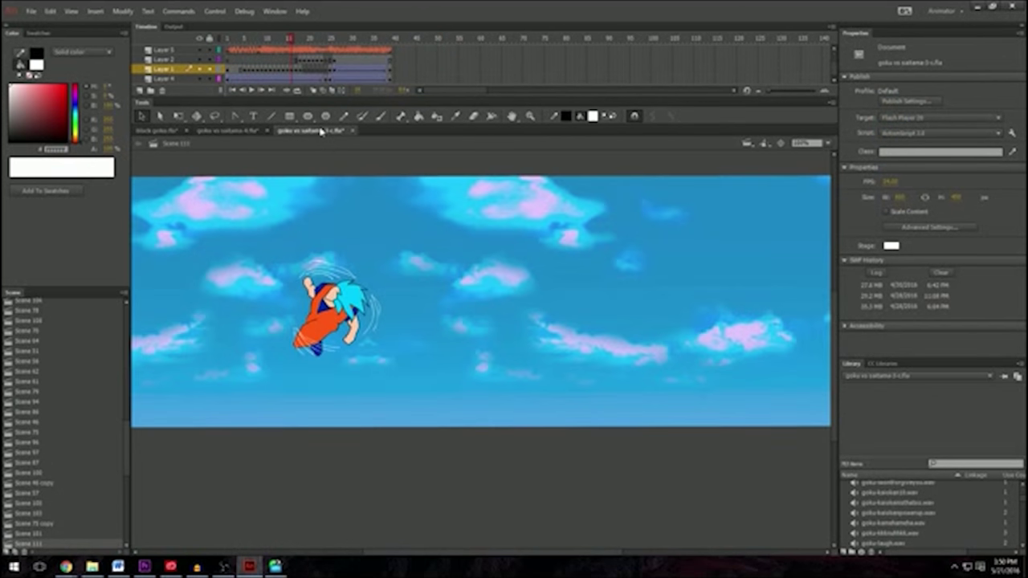
click(71, 382)
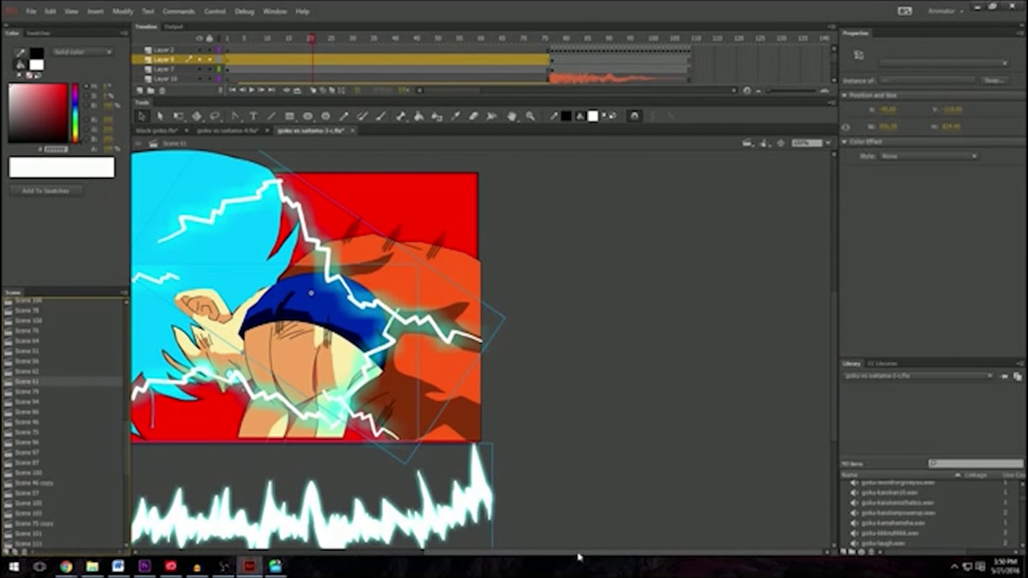
Step: Delete the scream sound layer directly above Layer 1 in Scene 61
click(463, 278)
click(427, 230)
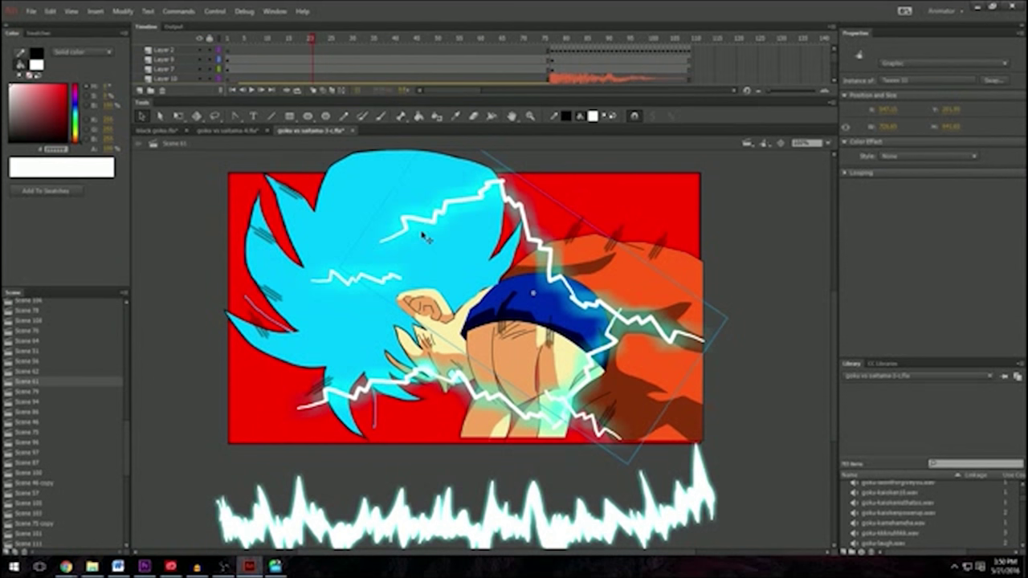
click(330, 216)
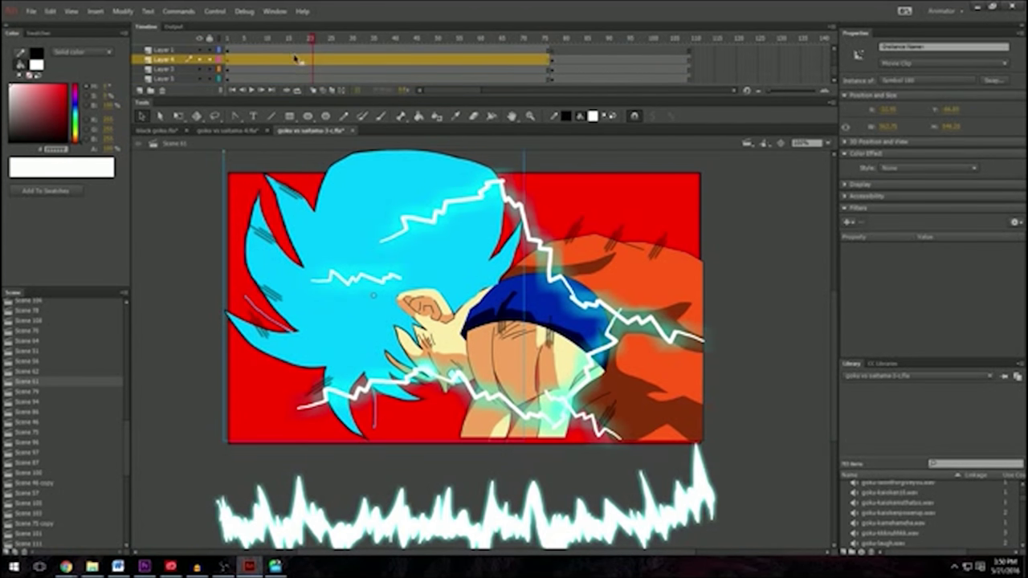
scroll(296, 59, up, 2)
click(197, 61)
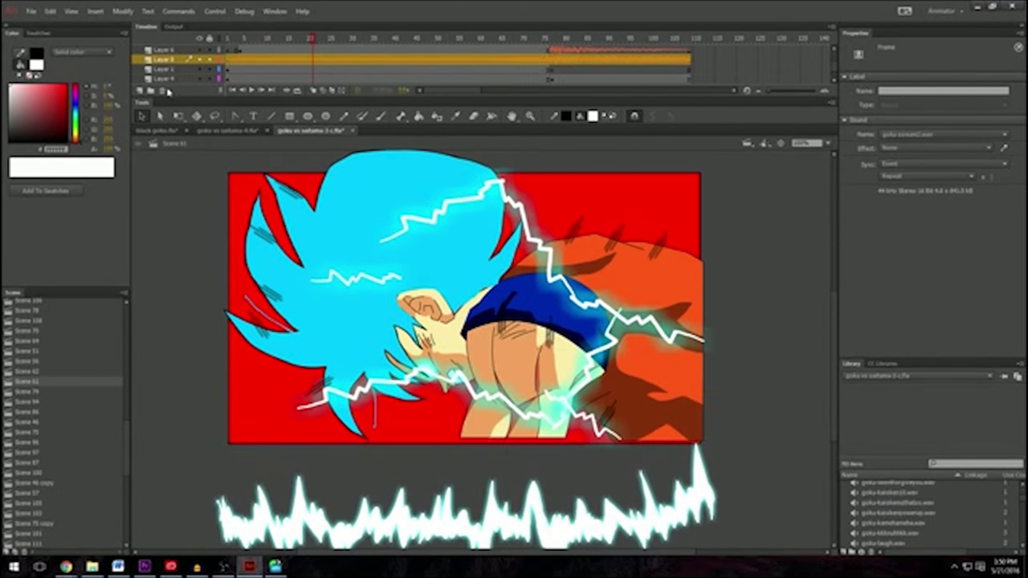
click(168, 90)
click(162, 91)
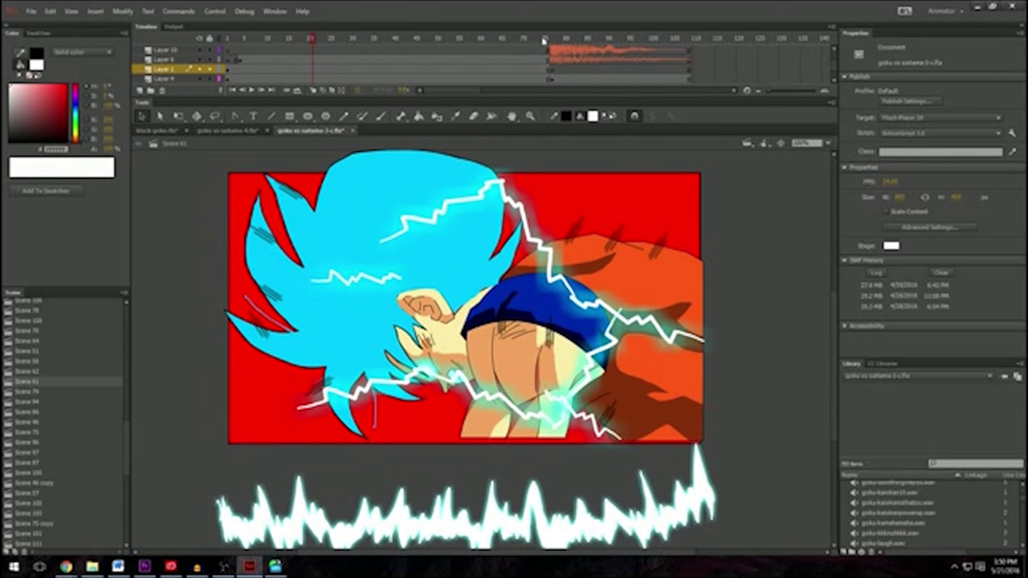
Step: Test Scene 61 twice to watch the hair and lightning animation, closing each preview
click(214, 11)
click(225, 113)
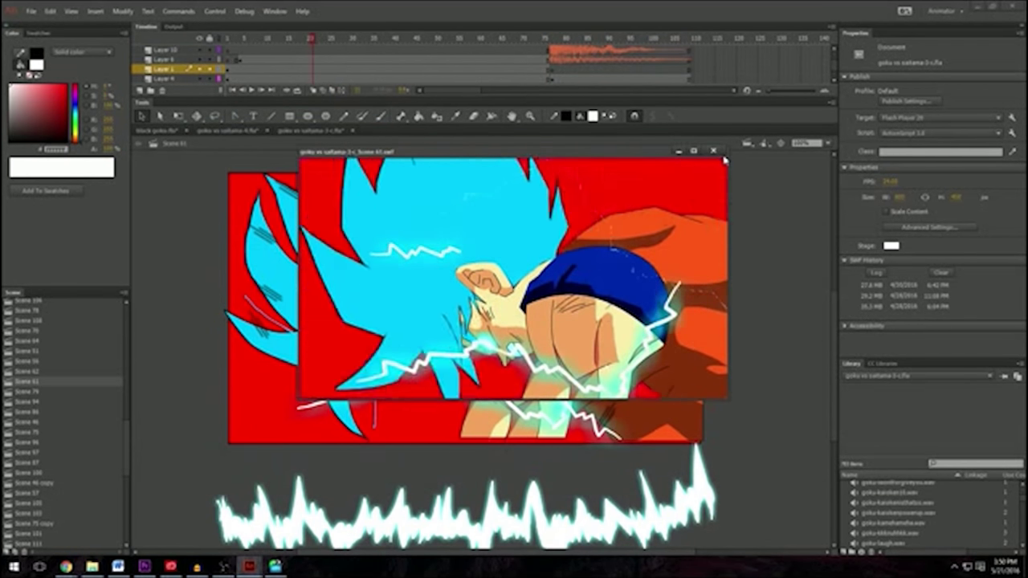
key(ctrl+w)
click(215, 12)
click(239, 113)
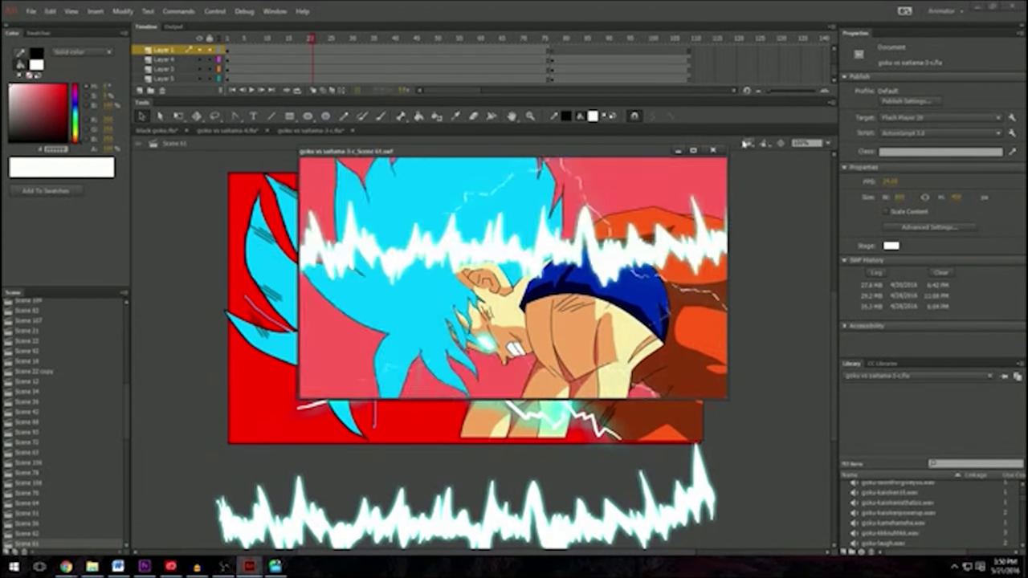
click(722, 150)
Step: Open the hair symbol in Scene 61, examine its frames forward and backward one by one, and return to the scene
double_click(352, 211)
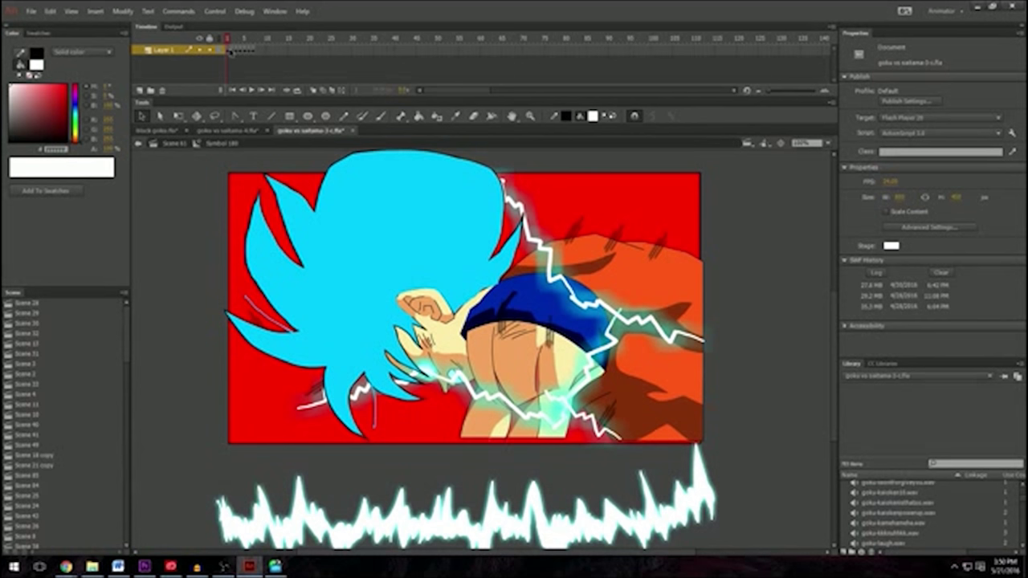
click(229, 50)
key(period)
key(period)
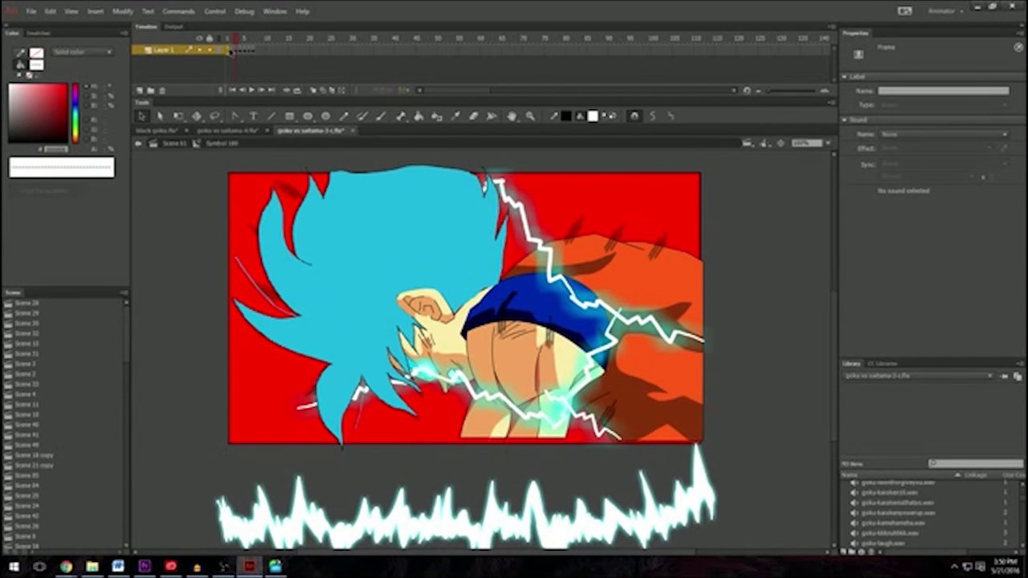
key(period)
key(period)
key(period)
key(period)
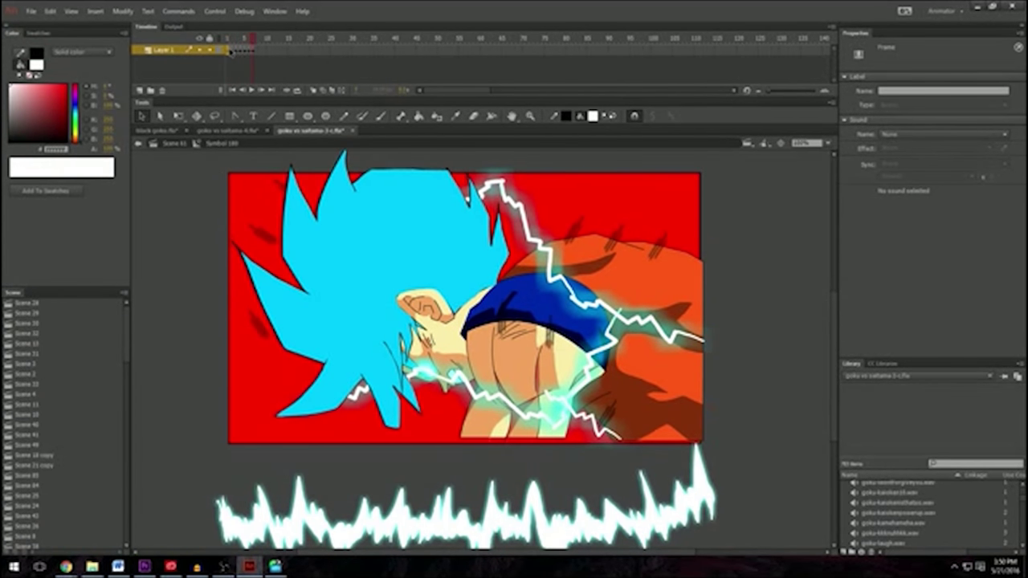
key(comma)
key(comma)
key(comma)
key(comma)
key(comma)
key(comma)
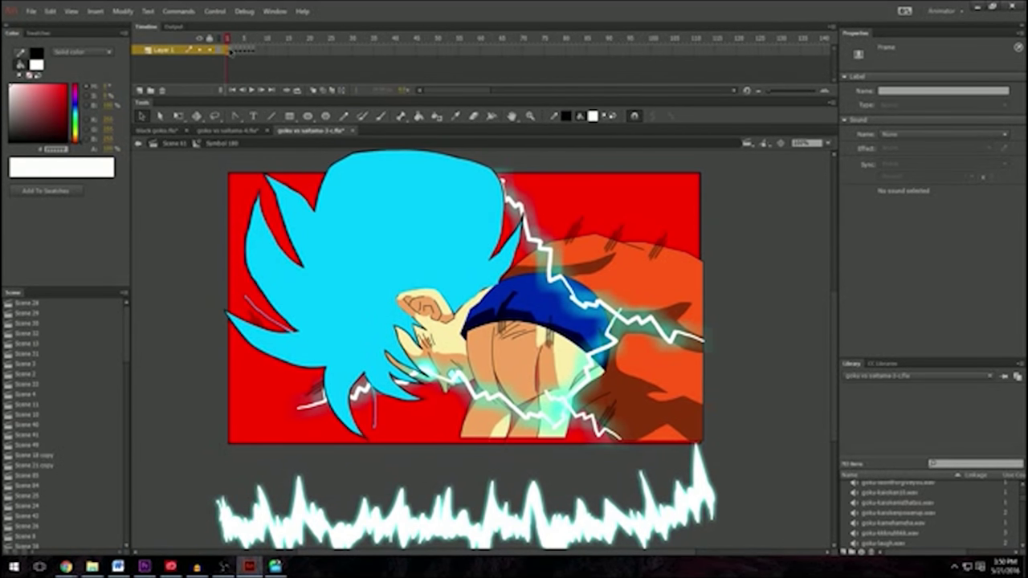
click(175, 144)
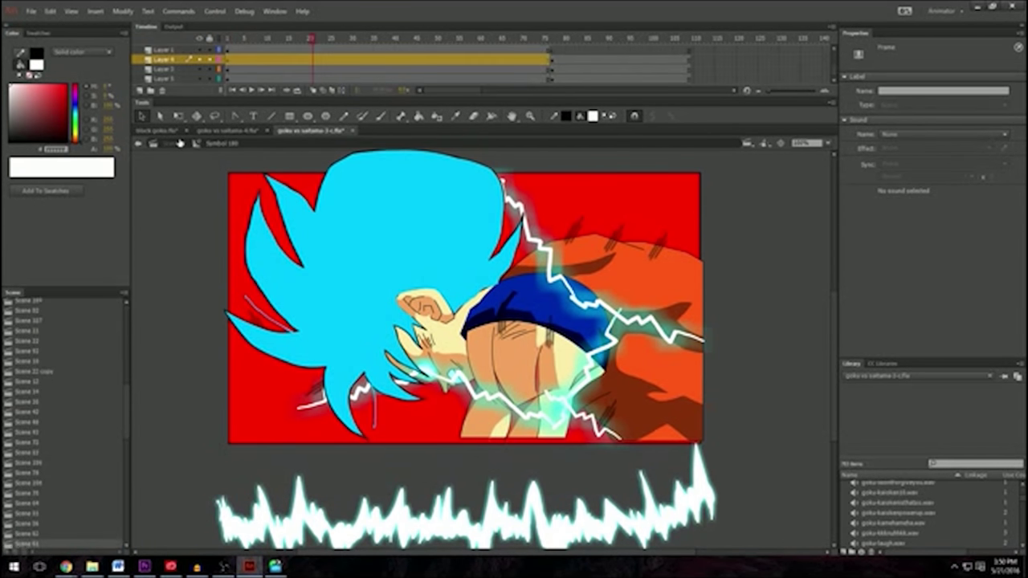
Step: Try moving the glowing white wave from below the stage up over the character, then undo the move
click(530, 496)
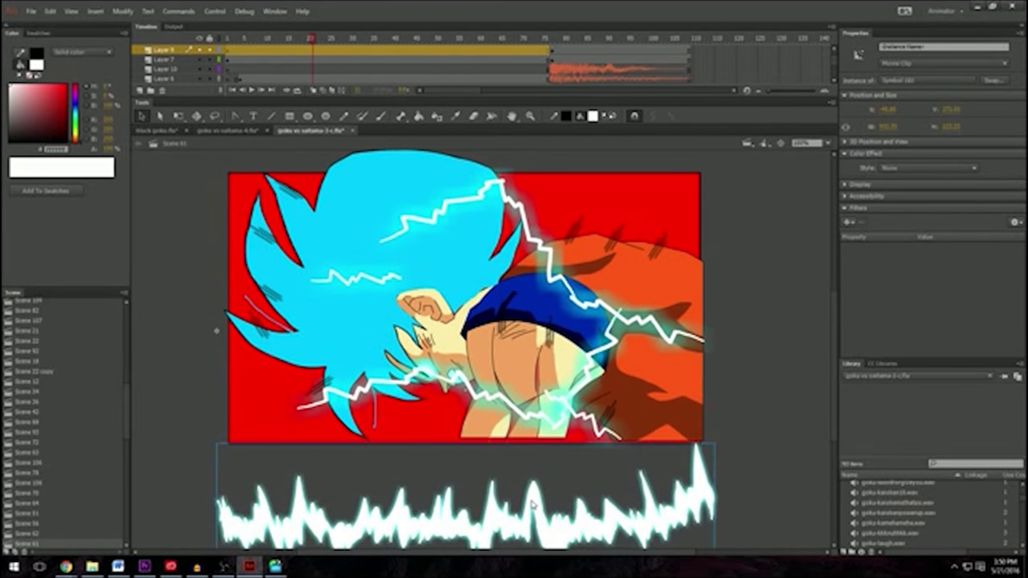
scroll(528, 482, down, 3)
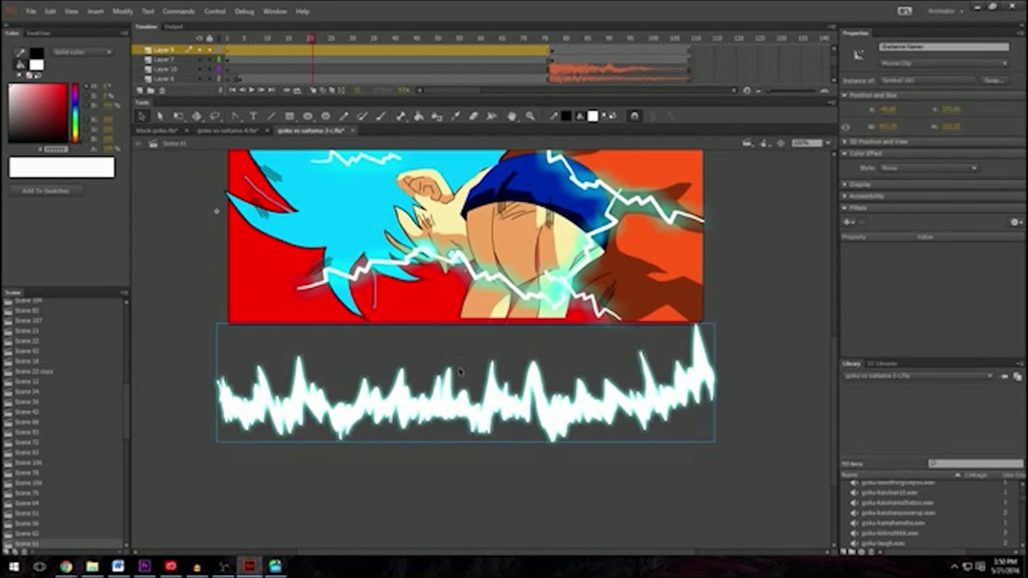
scroll(474, 307, up, 3)
drag(495, 533, 491, 242)
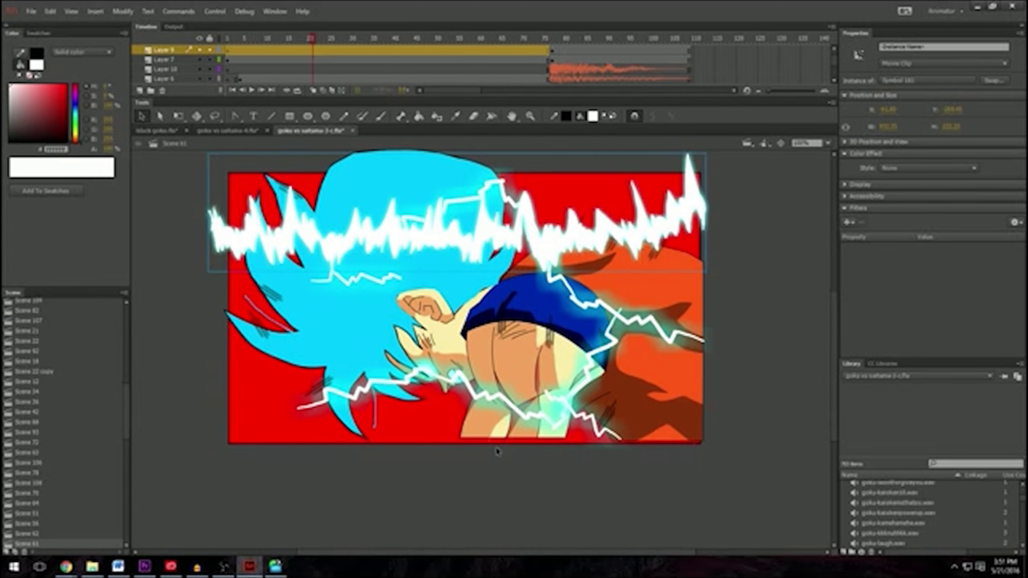
key(ctrl+z)
Step: Test Scene 61 to watch the glowing wave sweep across the character, then close the preview
click(215, 11)
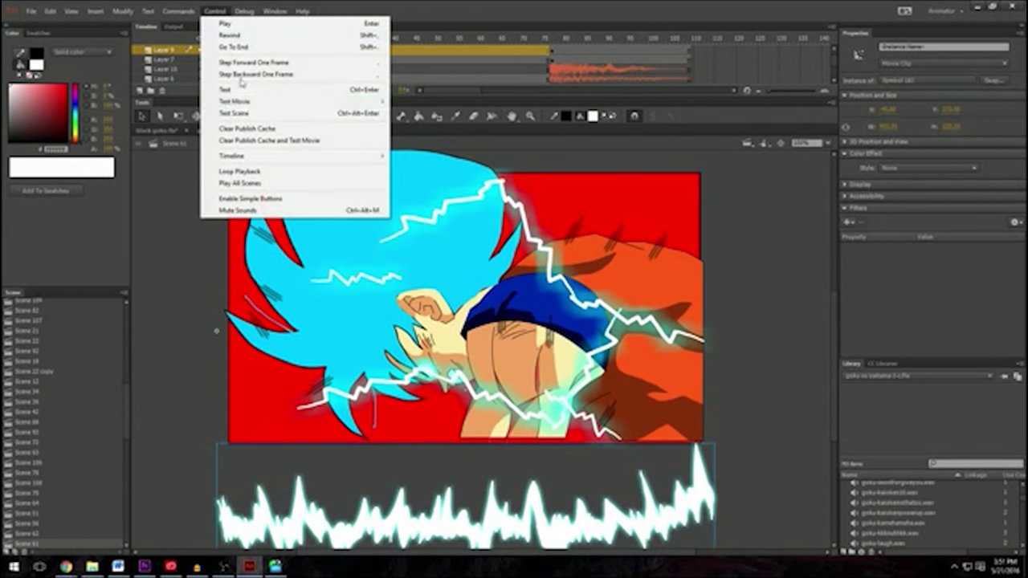
click(234, 113)
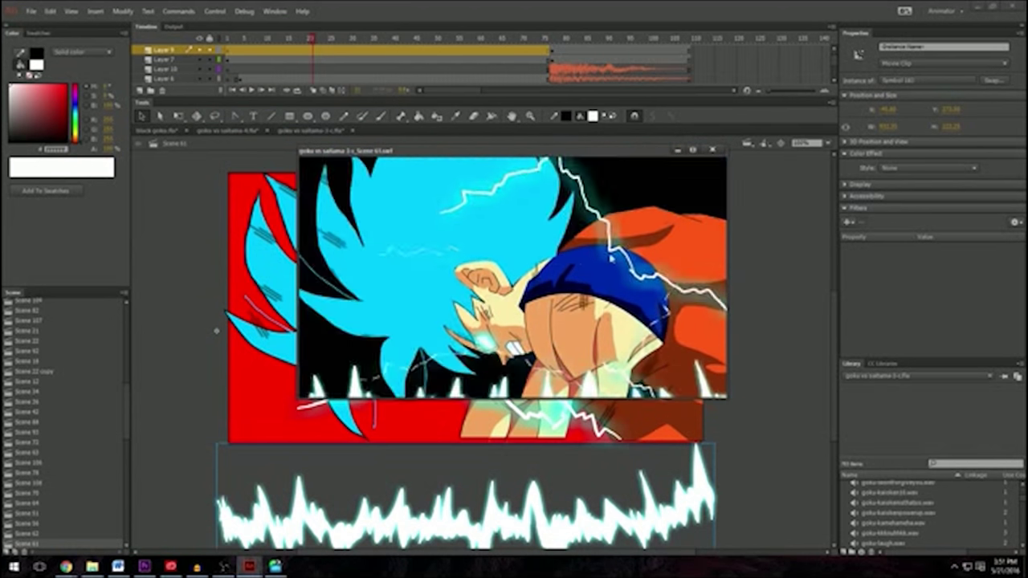
key(ctrl+w)
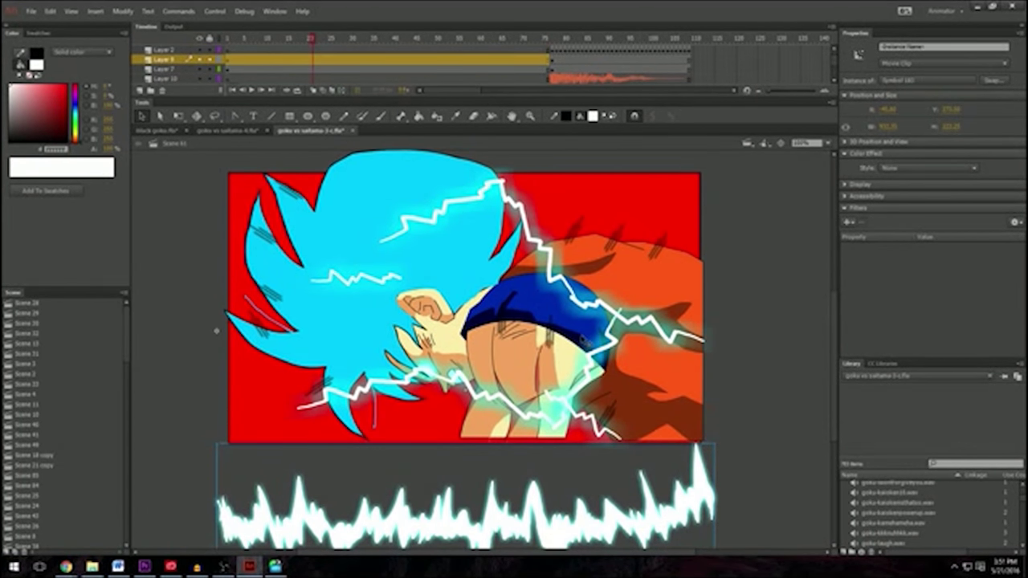
Step: Open the glowing wave's symbol below the stage and inspect the Glow filter on the shape inside
scroll(325, 522, down, 3)
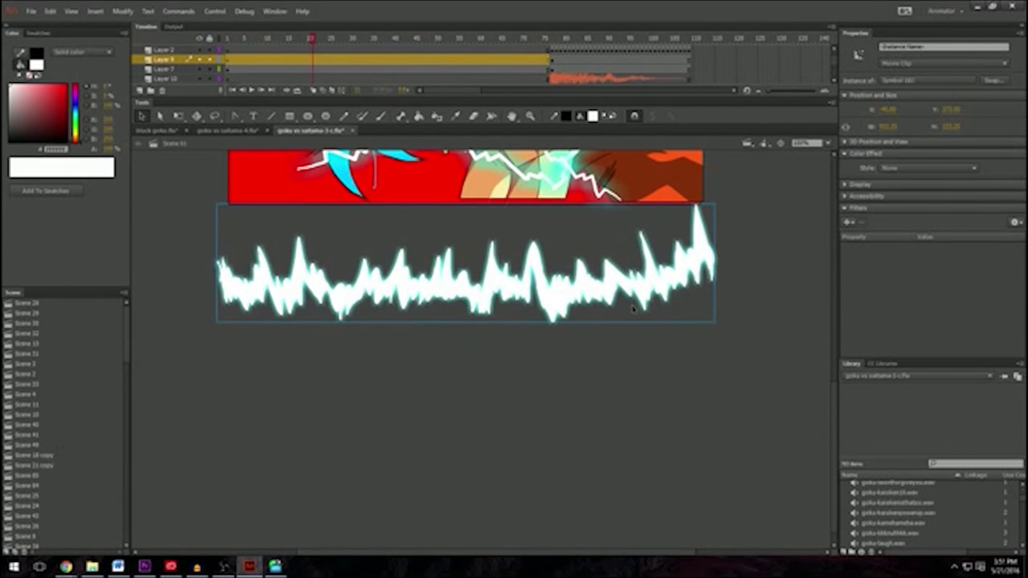
click(560, 363)
click(551, 297)
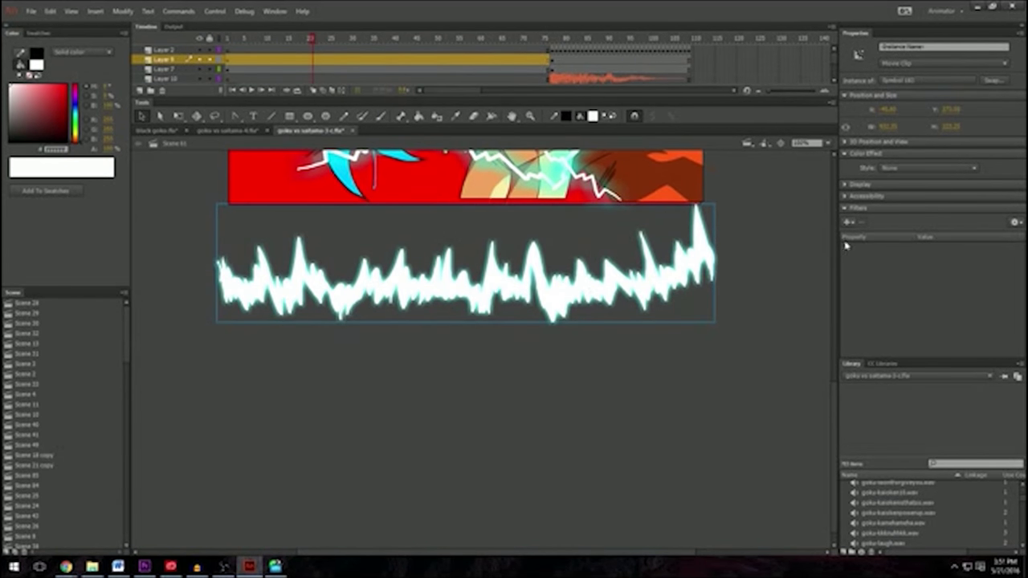
double_click(592, 281)
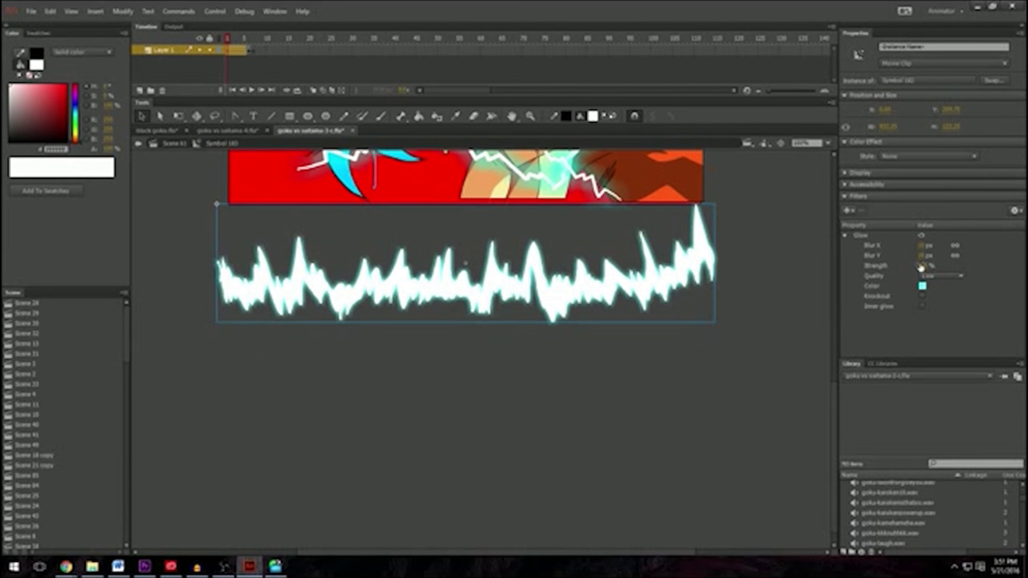
click(270, 66)
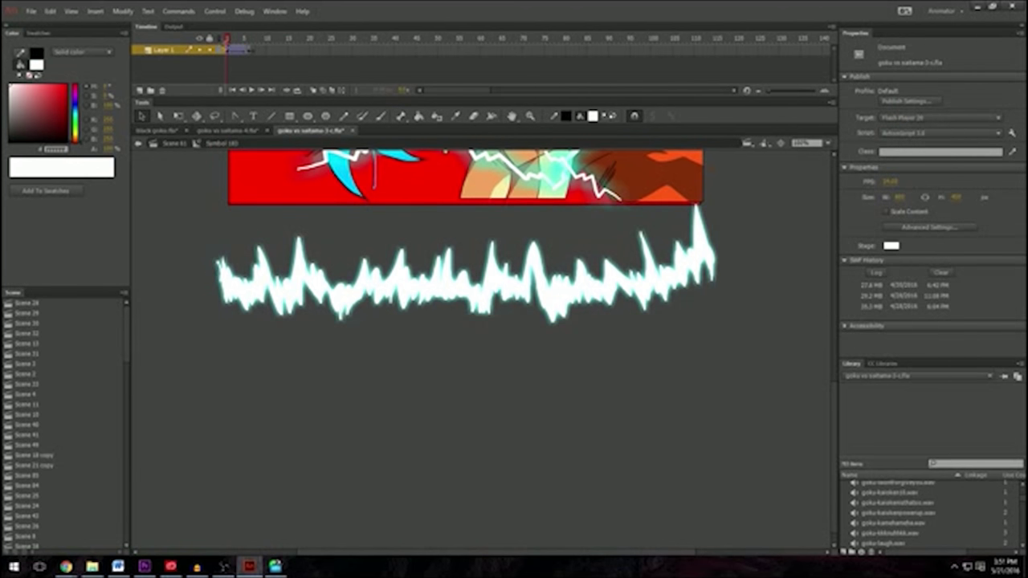
Step: Examine the wave's position at the first and last keyframes and the tween between them, then return to Scene 61
click(229, 49)
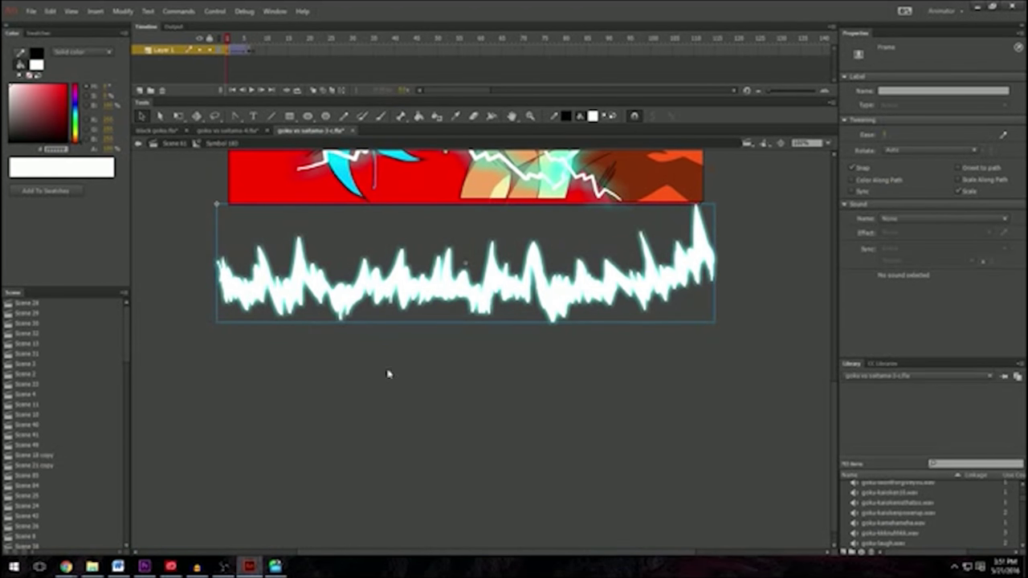
scroll(387, 374, up, 5)
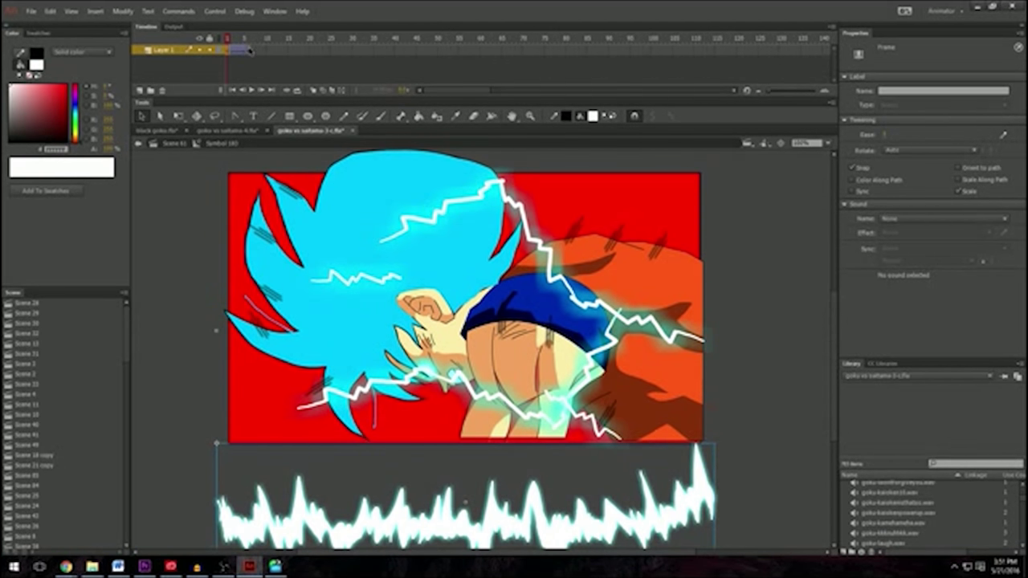
click(250, 49)
scroll(386, 321, up, 7)
scroll(385, 321, down, 3)
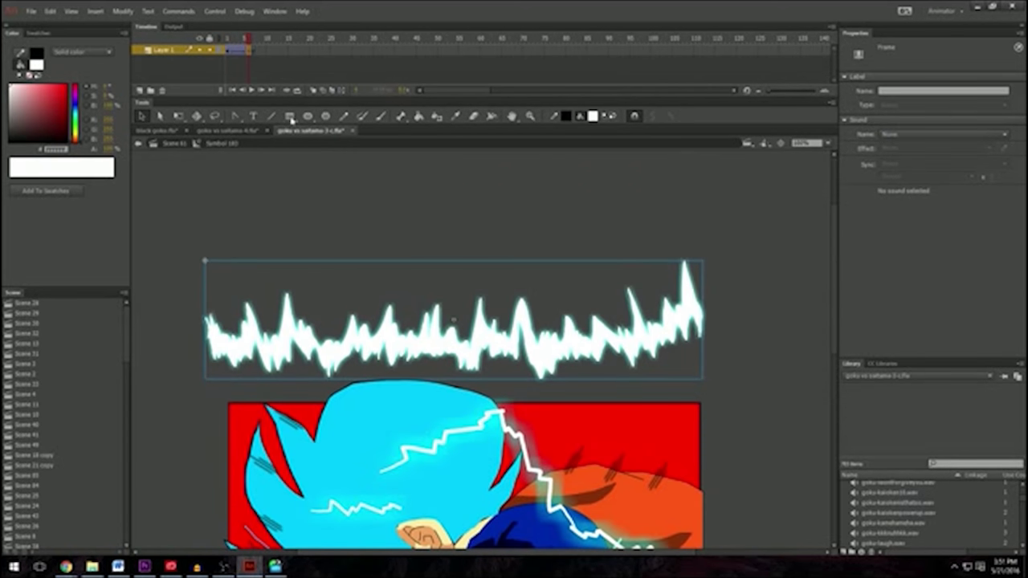
right_click(239, 50)
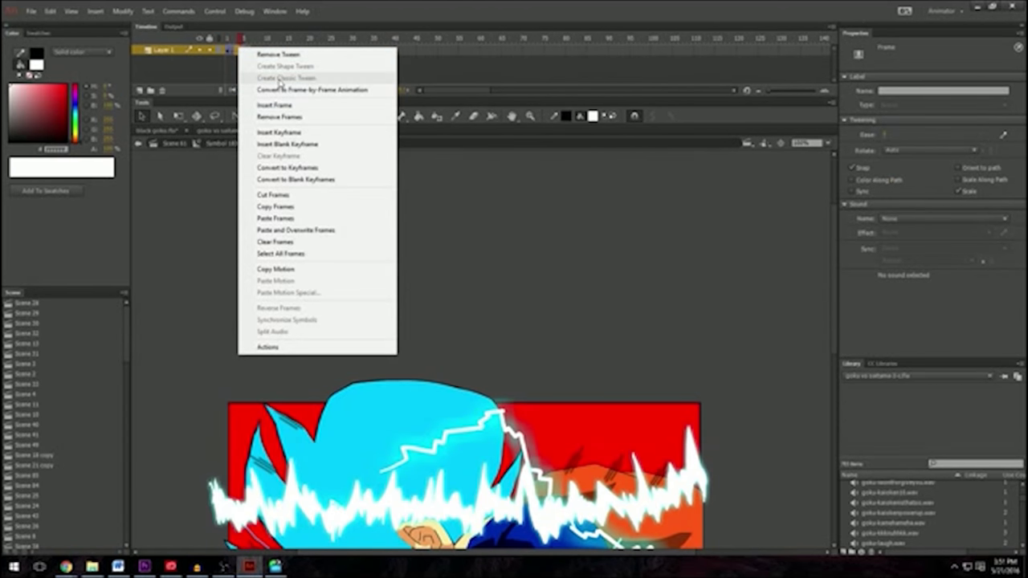
click(547, 233)
scroll(547, 233, down, 5)
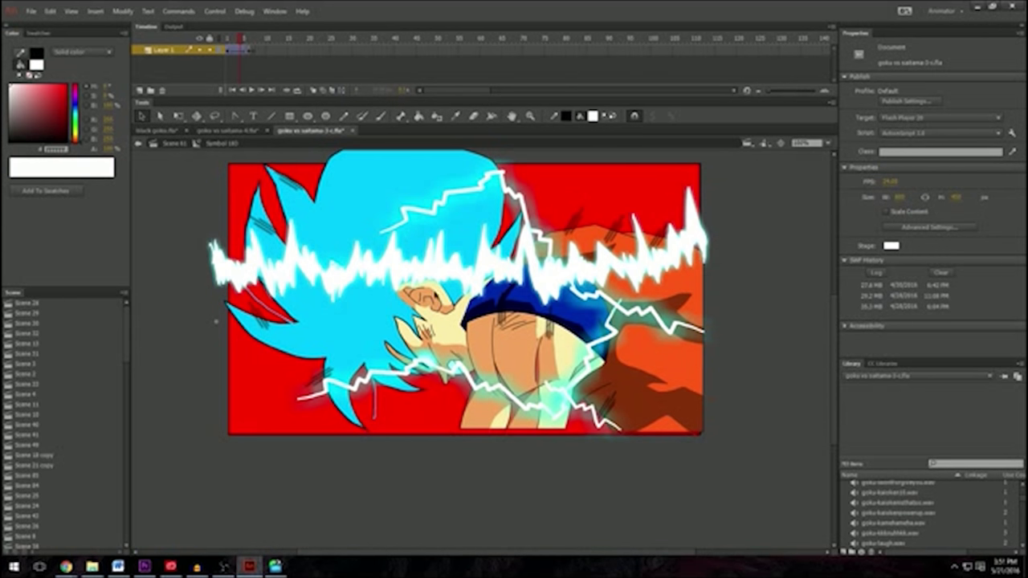
click(188, 143)
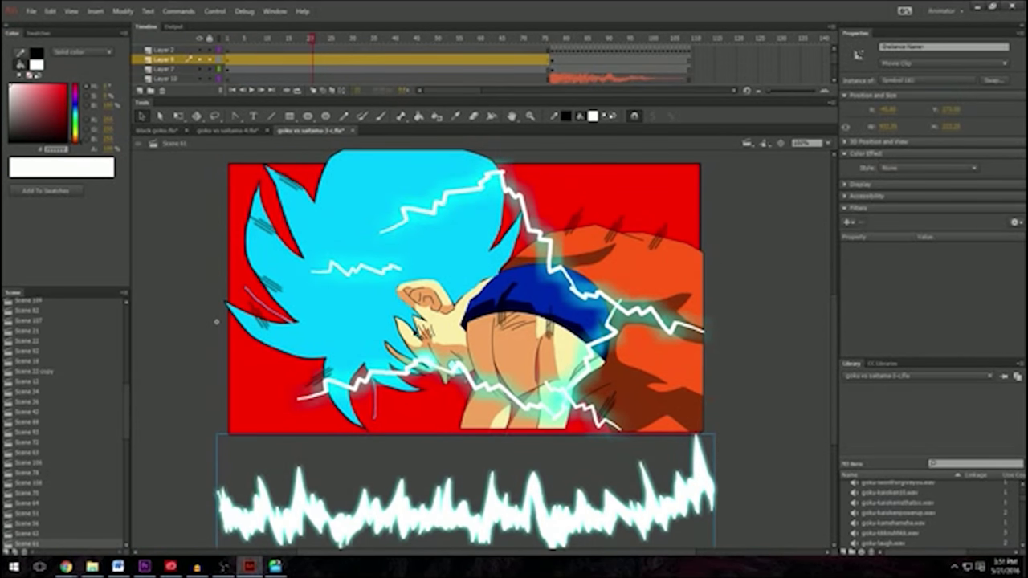
Step: Test Scene 61 once more to review the hair and lightning together, then close the preview
double_click(362, 337)
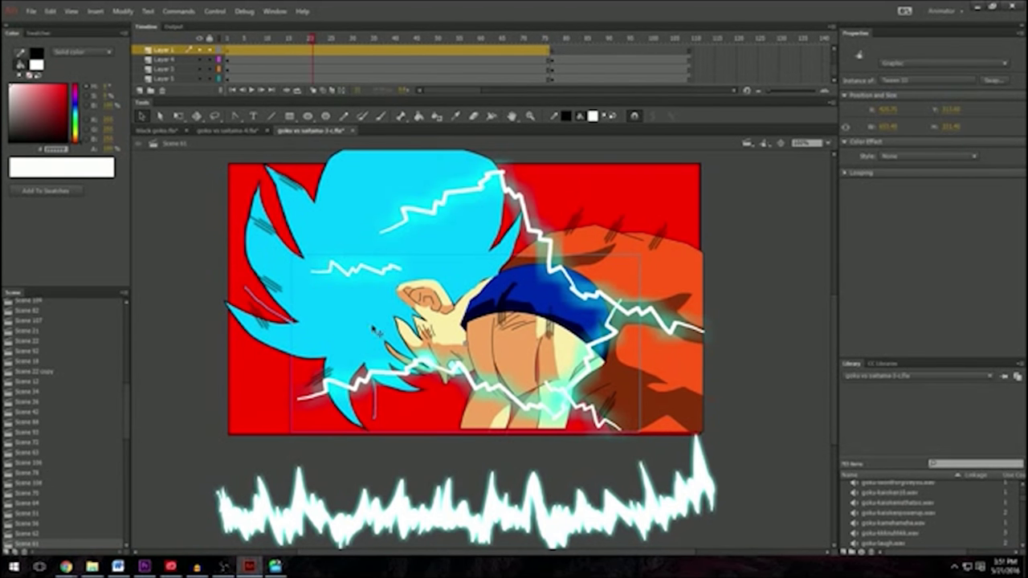
click(214, 11)
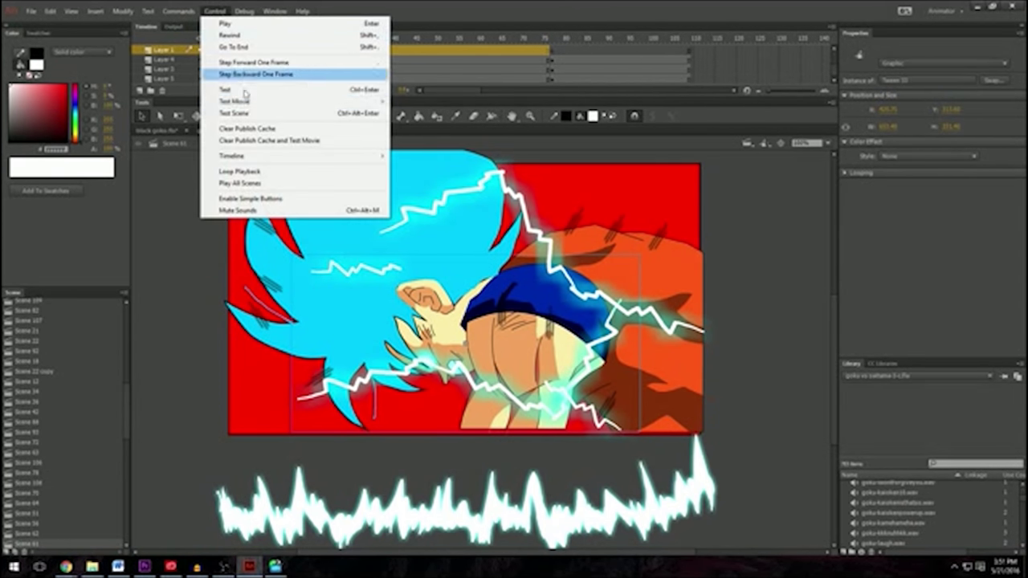
click(231, 110)
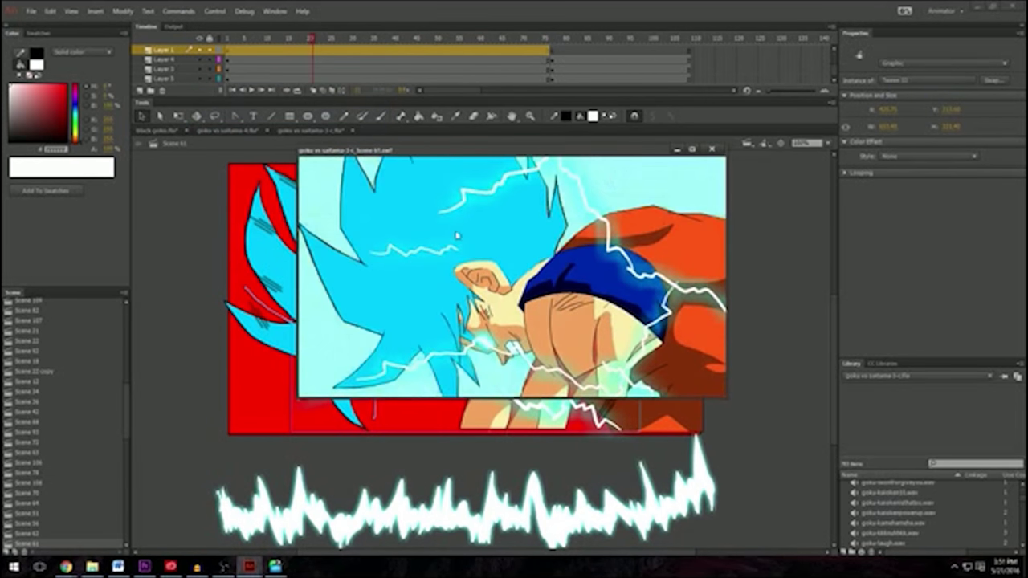
click(717, 150)
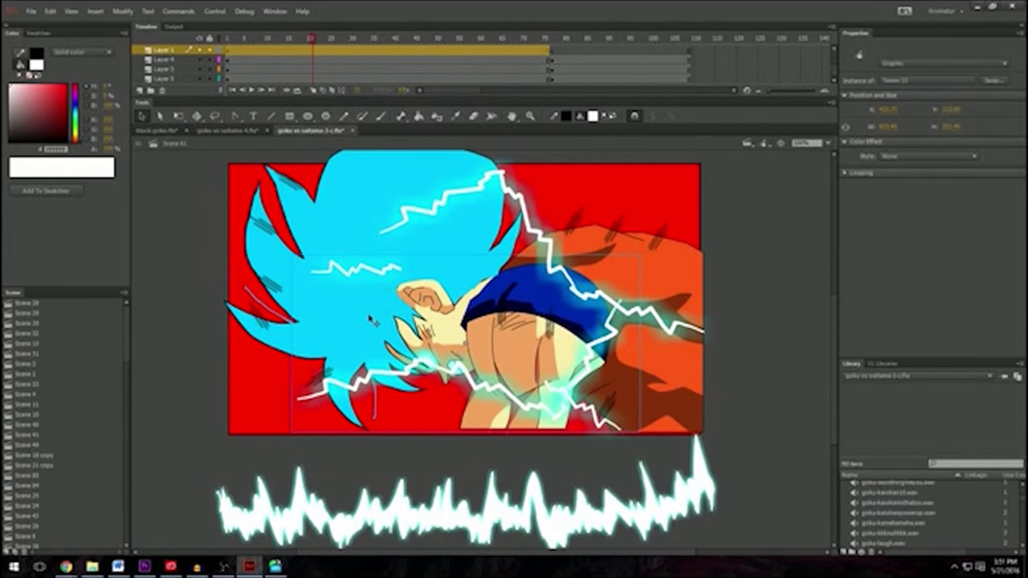
Step: Browse the scenes of goku vs saitama-3-c.fla and open Scene 49
scroll(53, 396, down, 5)
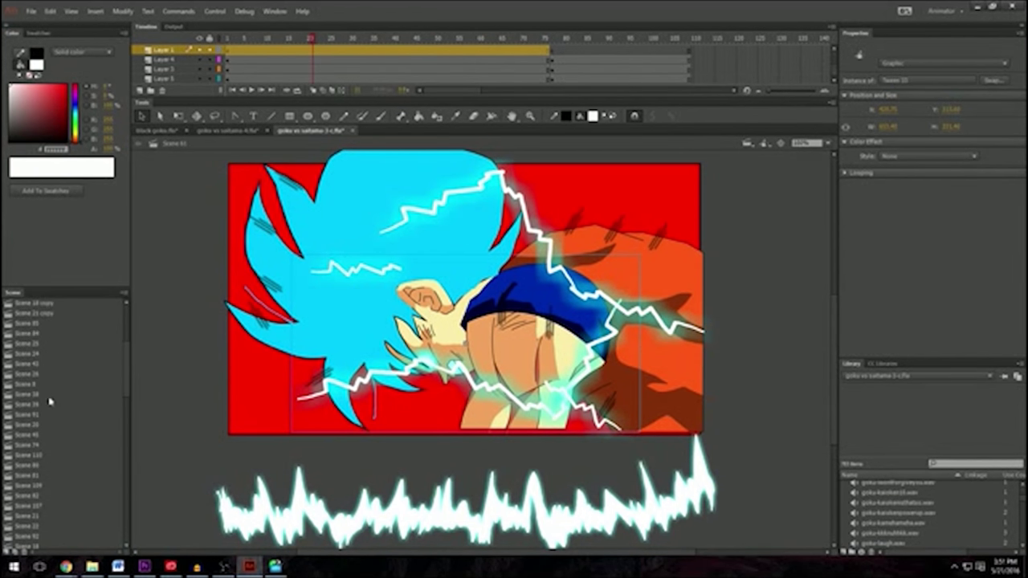
click(44, 407)
scroll(44, 397, up, 3)
click(46, 371)
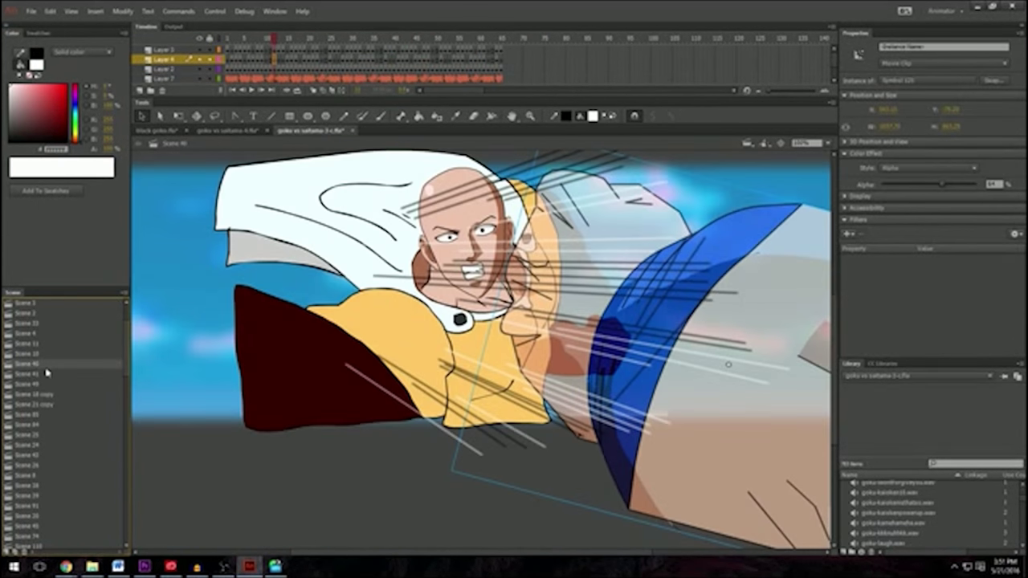
click(39, 385)
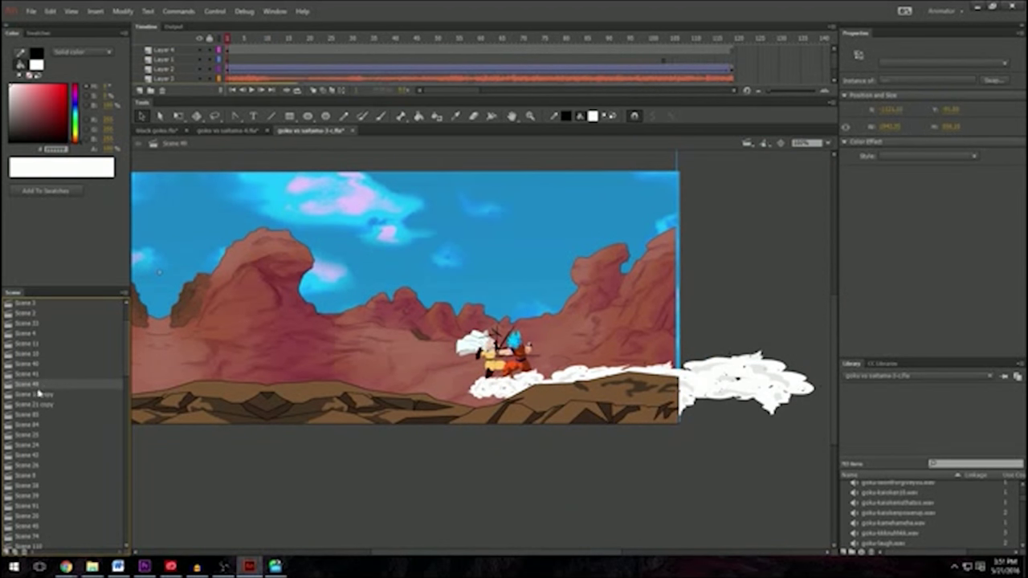
Step: Select the fighters with their dust trail in Scene 49, test the scene, and close the preview
click(516, 398)
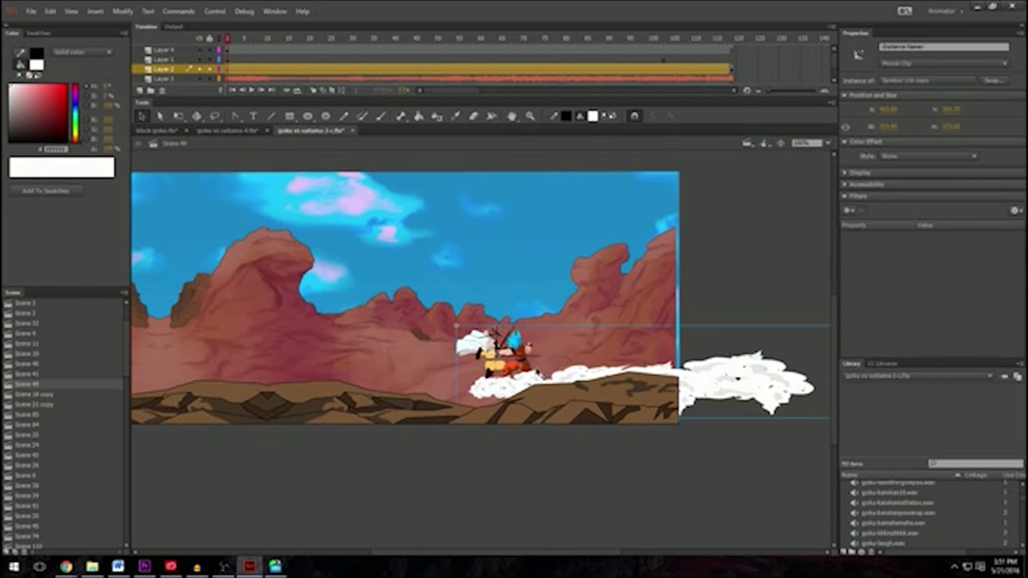
key(ctrl+shift+h)
key(ctrl+z)
key(ctrl+z)
key(ctrl+z)
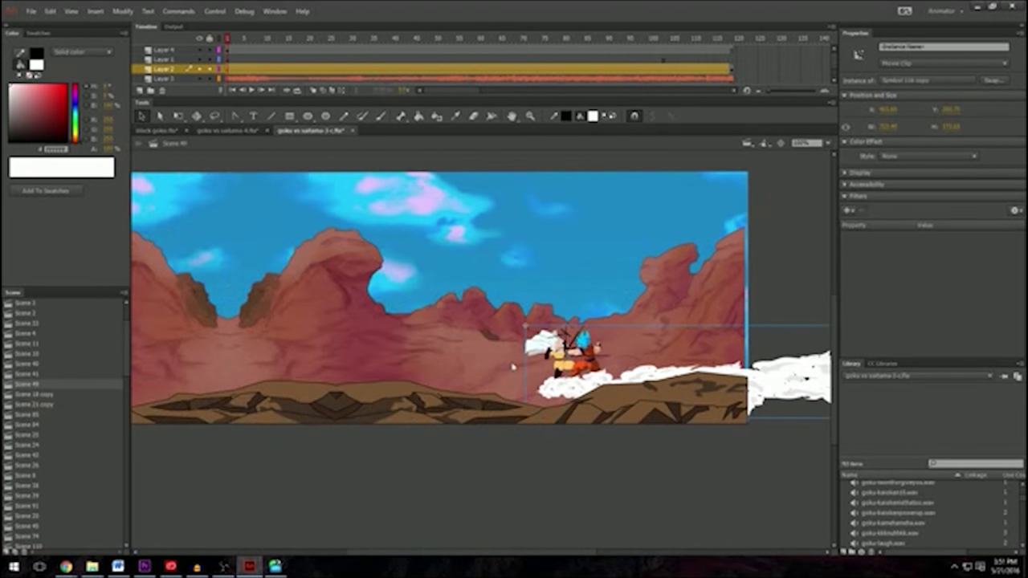
click(214, 11)
click(271, 113)
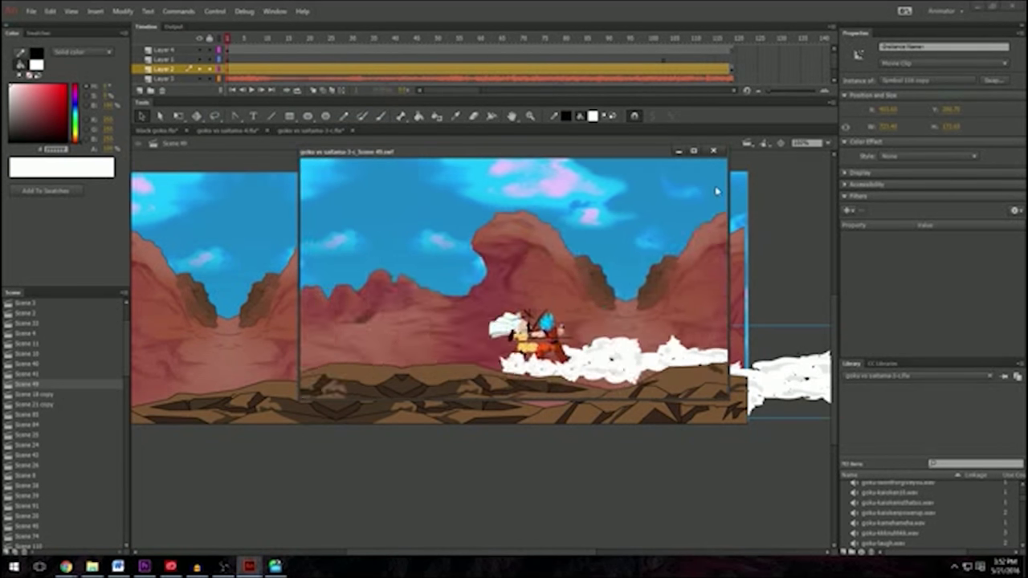
click(713, 150)
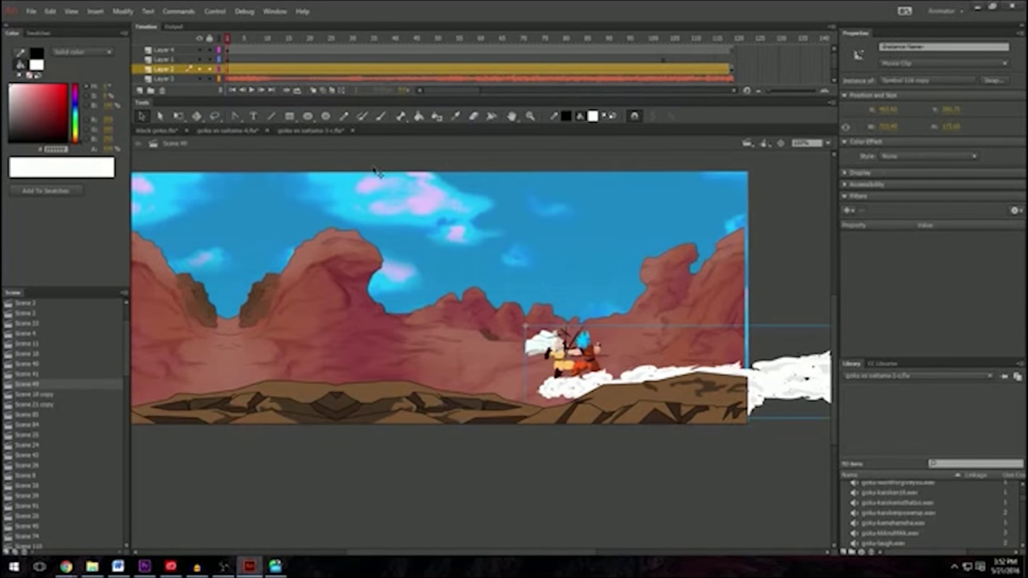
Step: Hide the background layers of Scene 49, including Layer 5 and Layer 6, to isolate the fighters and dust trail
click(201, 50)
click(200, 50)
click(201, 50)
scroll(201, 56, down, 1)
click(198, 69)
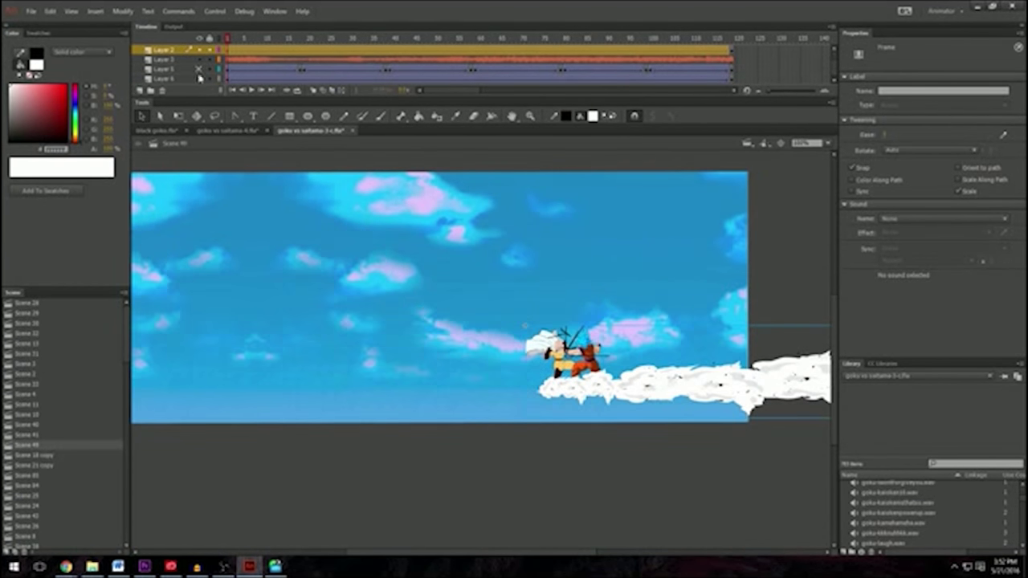
click(199, 78)
Step: Open the fighters' dust-trail symbol in Scene 49 and the nested symbol containing the two fighting characters
double_click(566, 358)
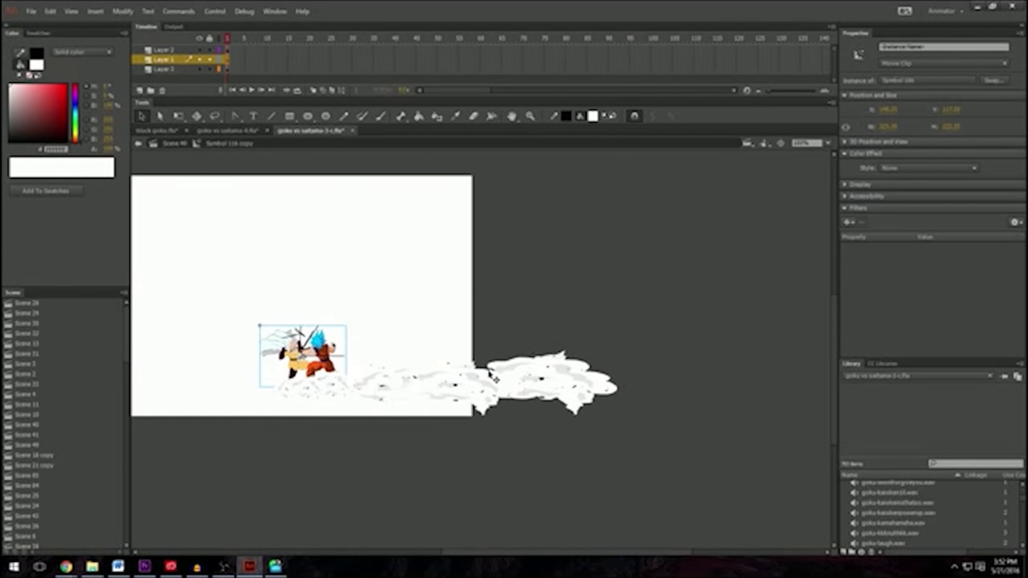
scroll(334, 362, up, 2)
scroll(228, 354, down, 2)
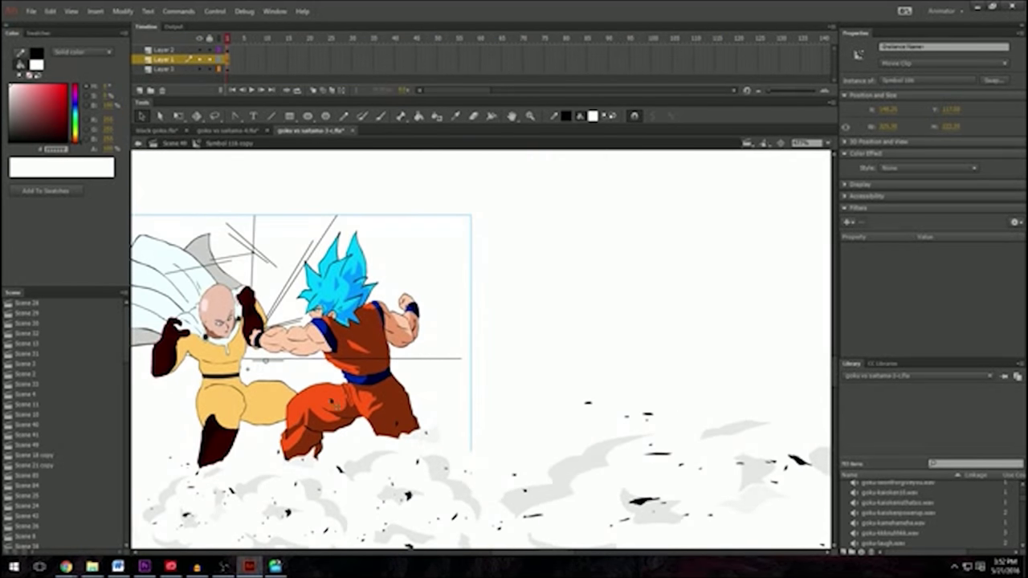
scroll(503, 320, up, 1)
double_click(504, 319)
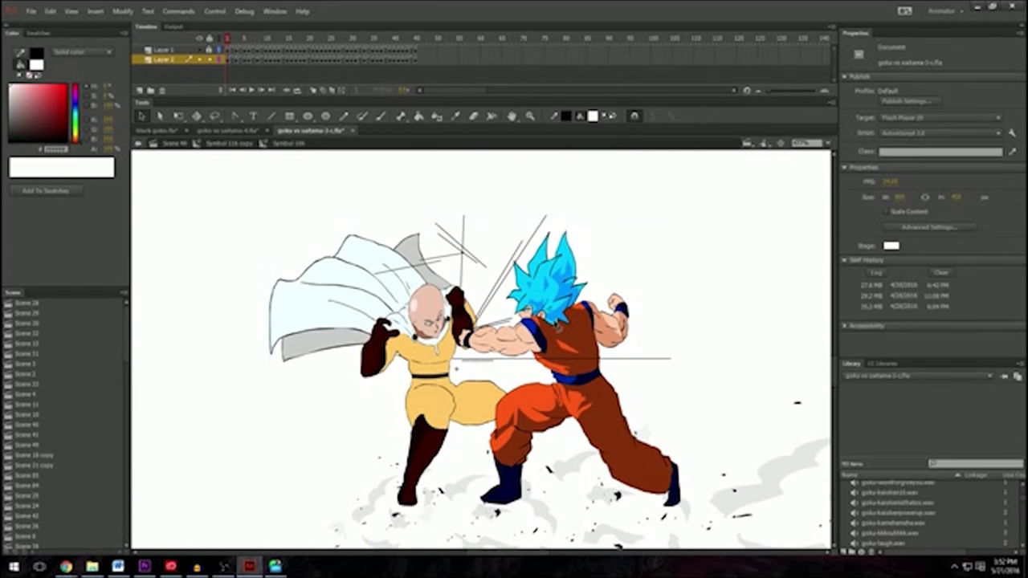
Step: Compare the last and first frames of the fight symbol, then examine its poses and action lines frame by frame going forward
click(413, 48)
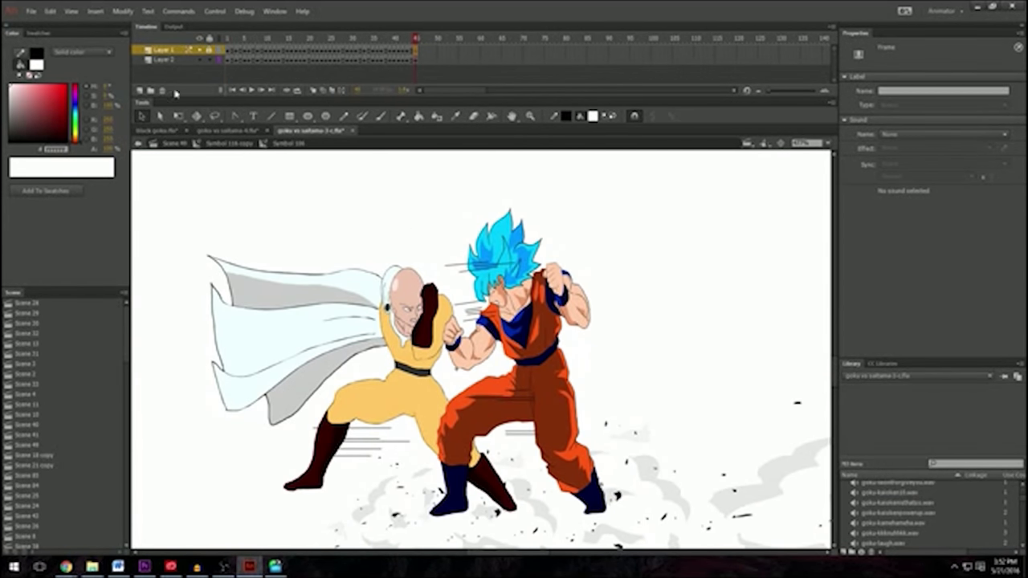
click(229, 59)
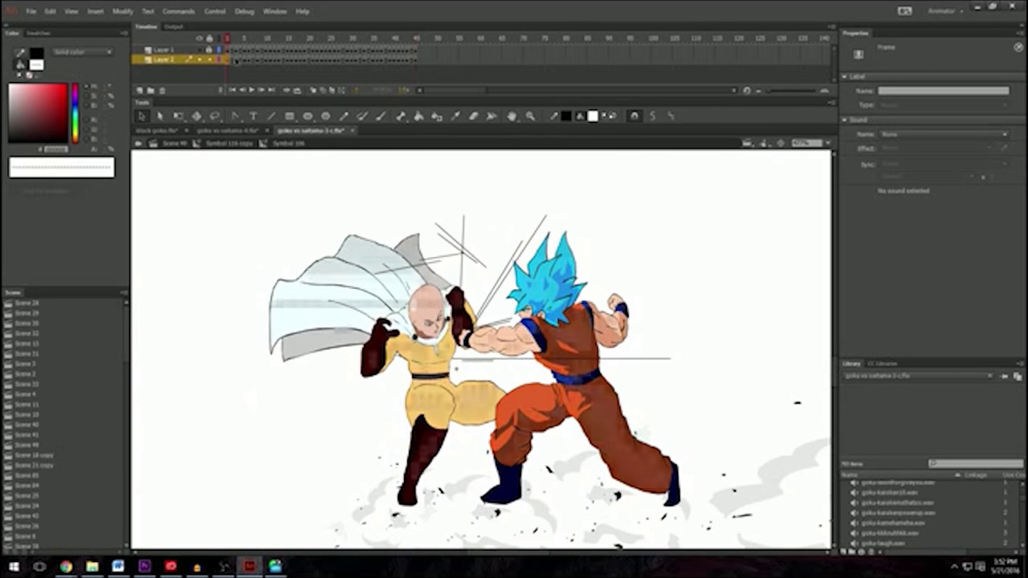
click(690, 221)
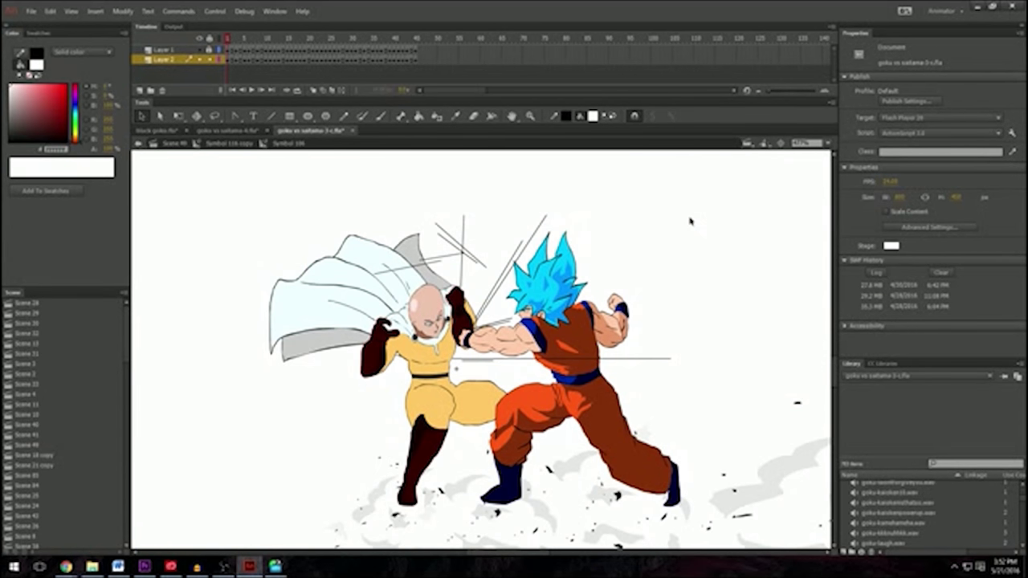
key(period)
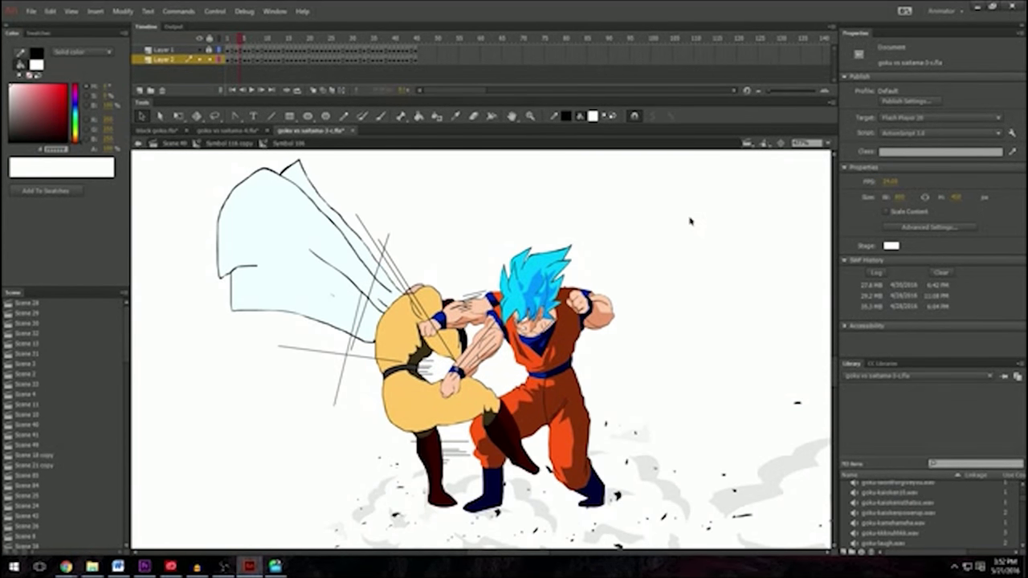
key(period)
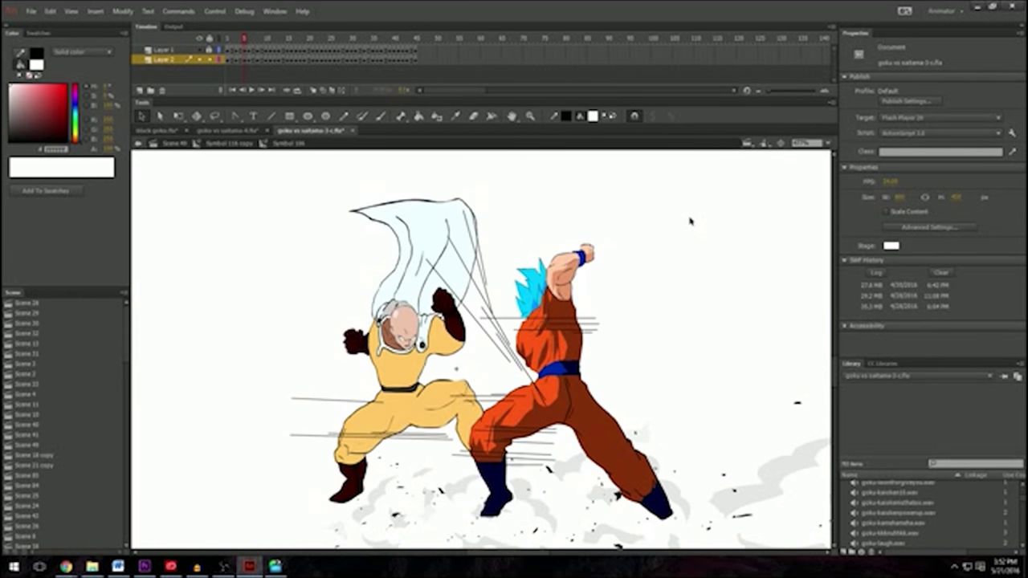
key(period)
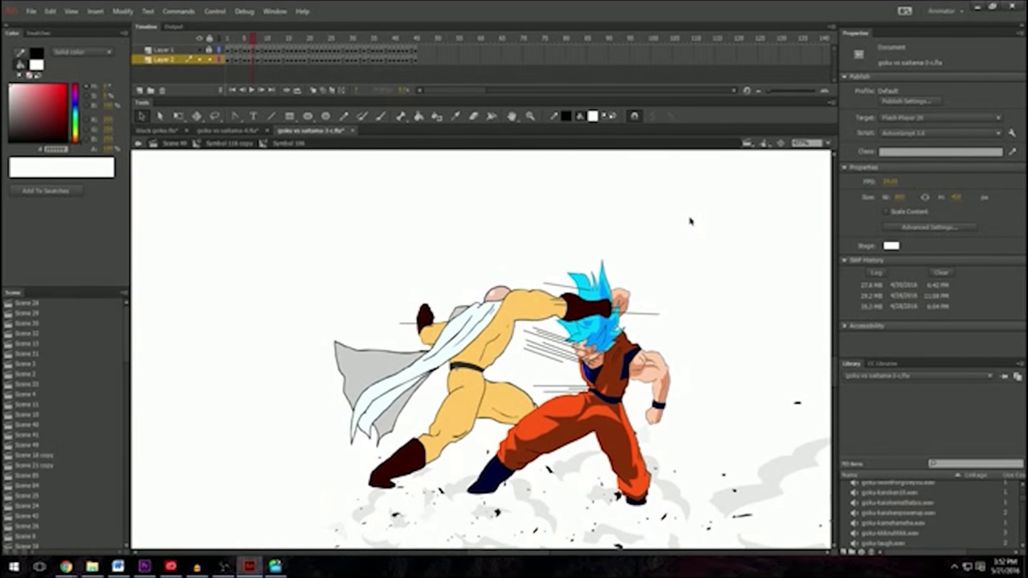
key(period)
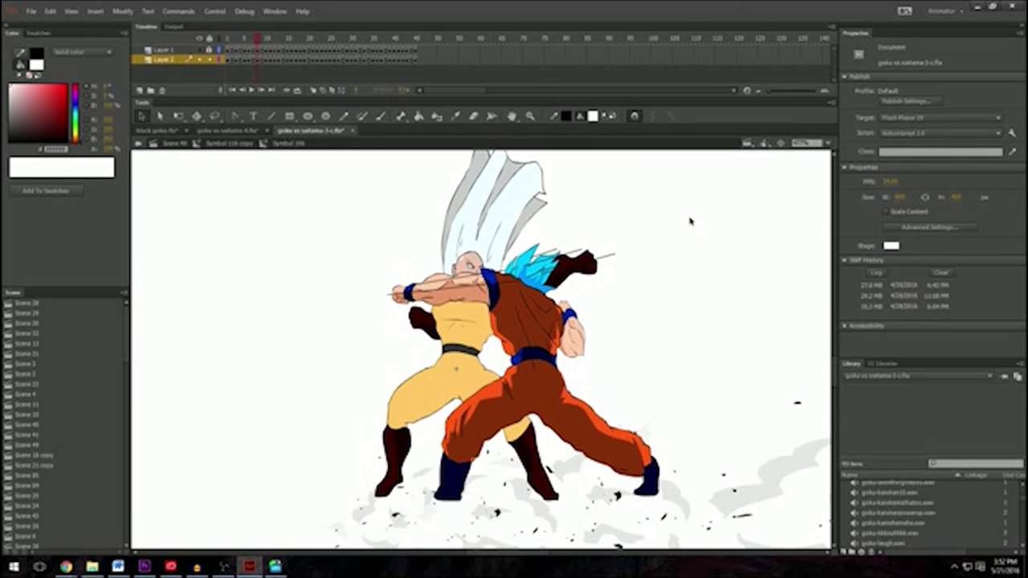
key(period)
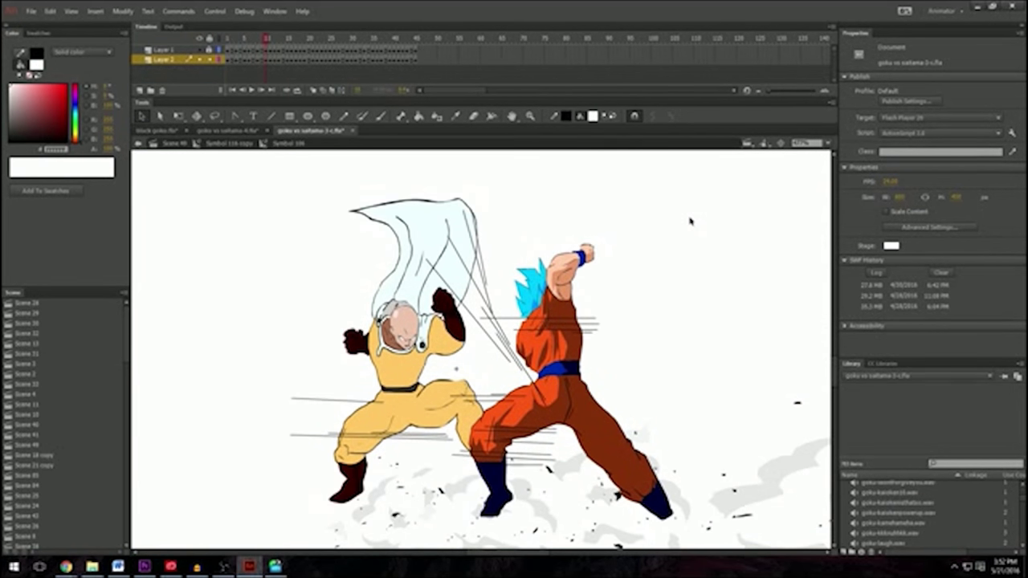
key(period)
key(period)
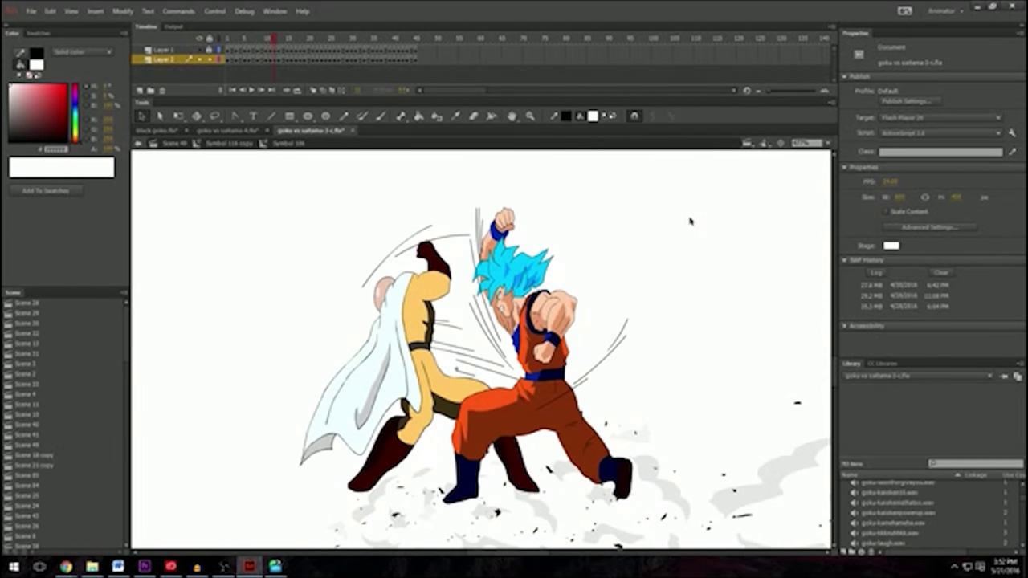
key(period)
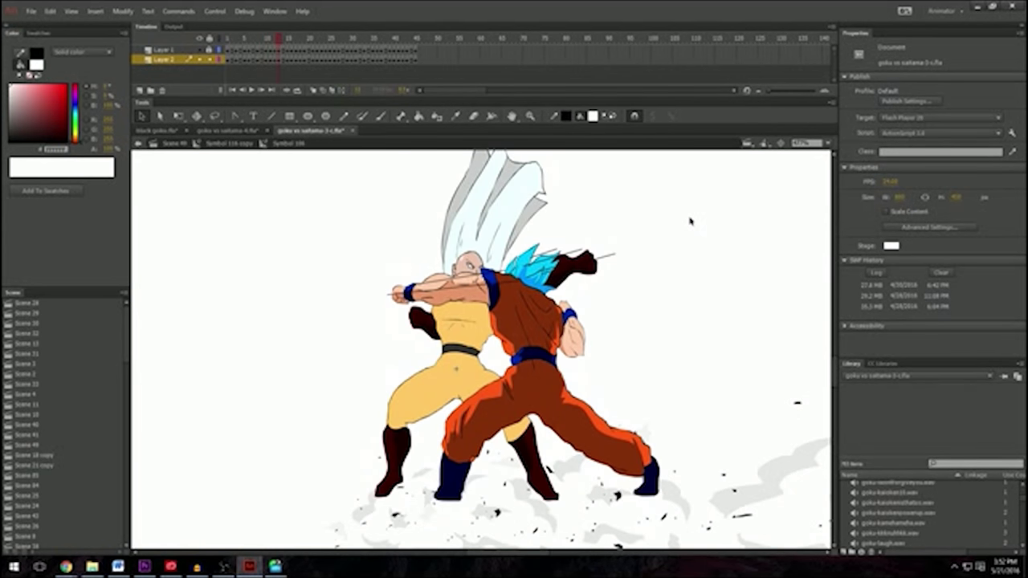
key(period)
key(period)
key(period)
key(period)
key(period)
key(period)
key(period)
key(period)
key(period)
key(period)
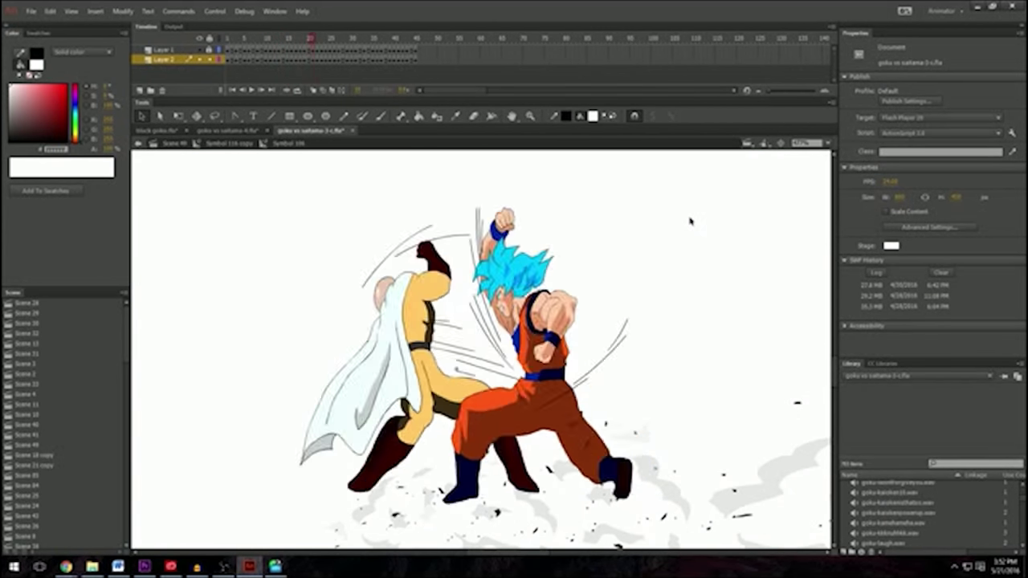
key(period)
key(period)
key(period)
key(period)
key(period)
key(period)
key(period)
key(period)
key(period)
key(period)
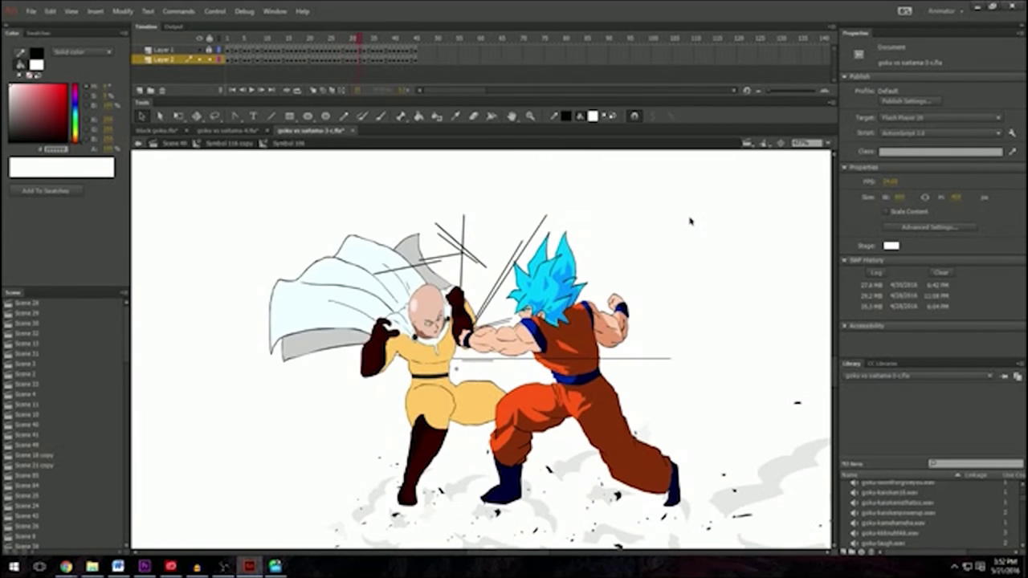
key(period)
key(period)
Step: Step backward through the fight frames to the first frame and recheck the opening poses
key(comma)
key(comma)
key(comma)
key(comma)
key(comma)
key(comma)
key(comma)
key(comma)
key(comma)
key(comma)
key(comma)
key(comma)
key(comma)
key(comma)
key(comma)
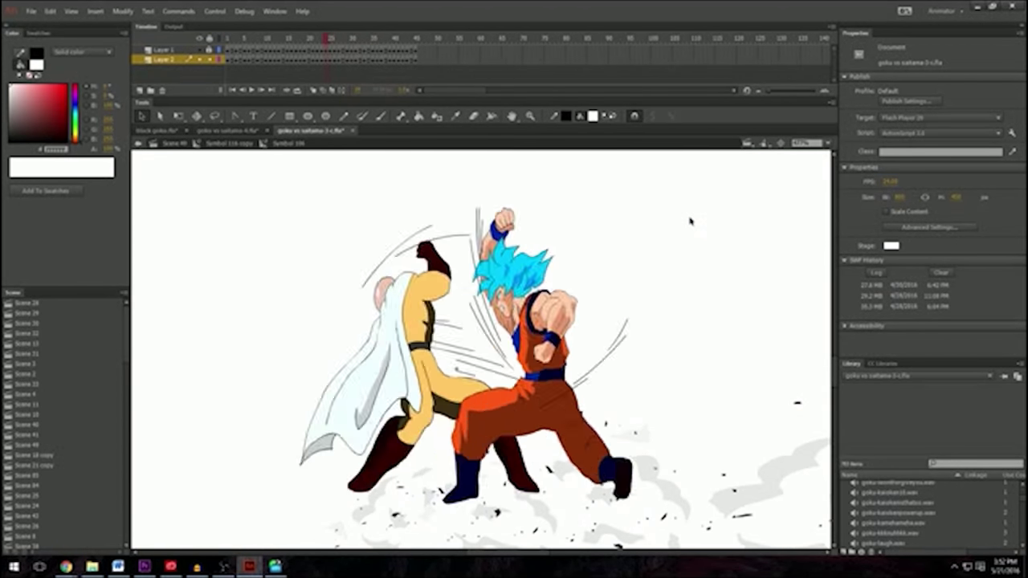
key(comma)
key(comma)
key(comma)
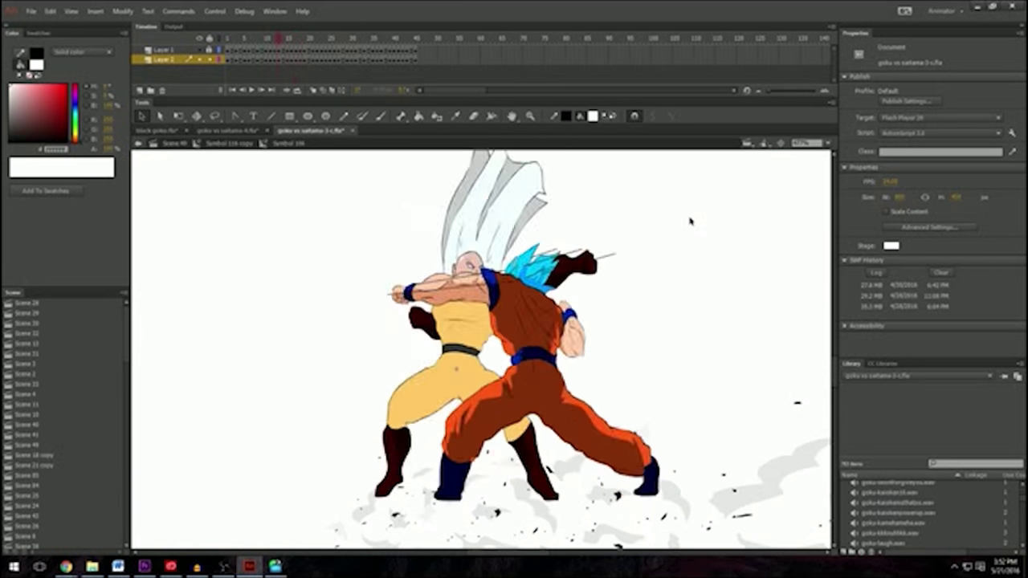
key(shift+comma)
key(period)
key(period)
key(comma)
key(comma)
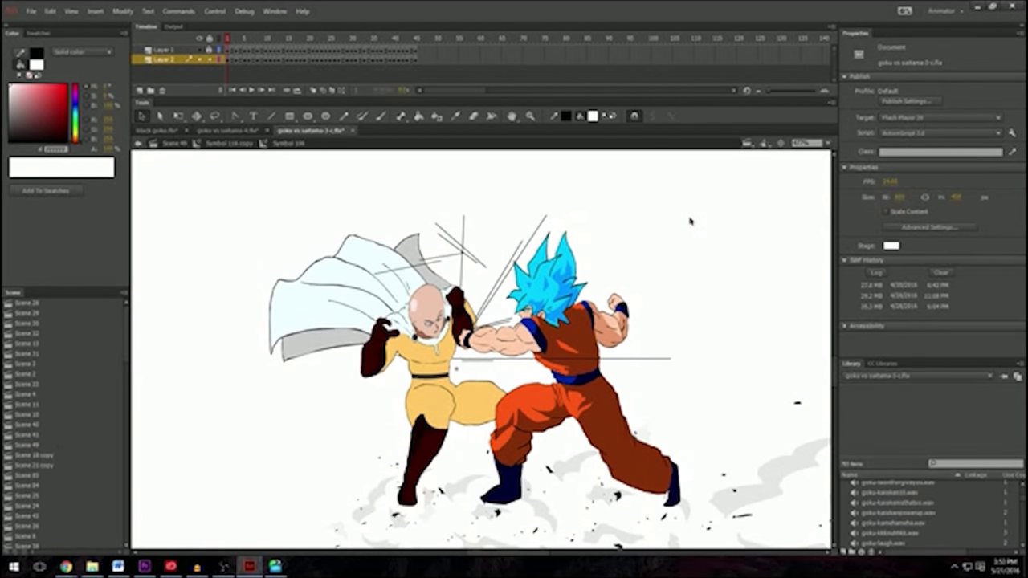
Step: Return to Scene 49, test the scene to review the fight with its dust trail, and close the preview
click(219, 144)
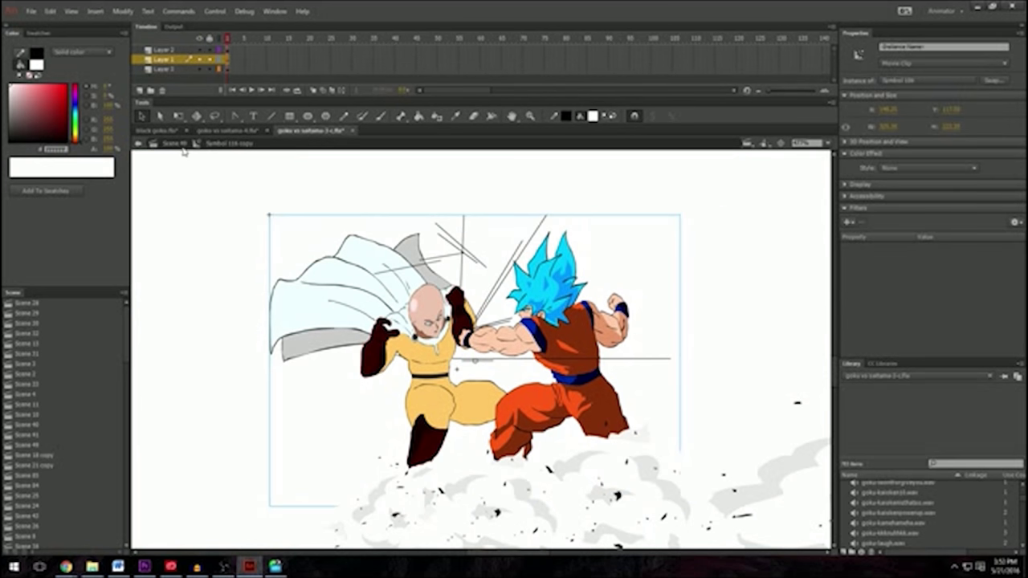
click(174, 144)
click(230, 11)
click(235, 101)
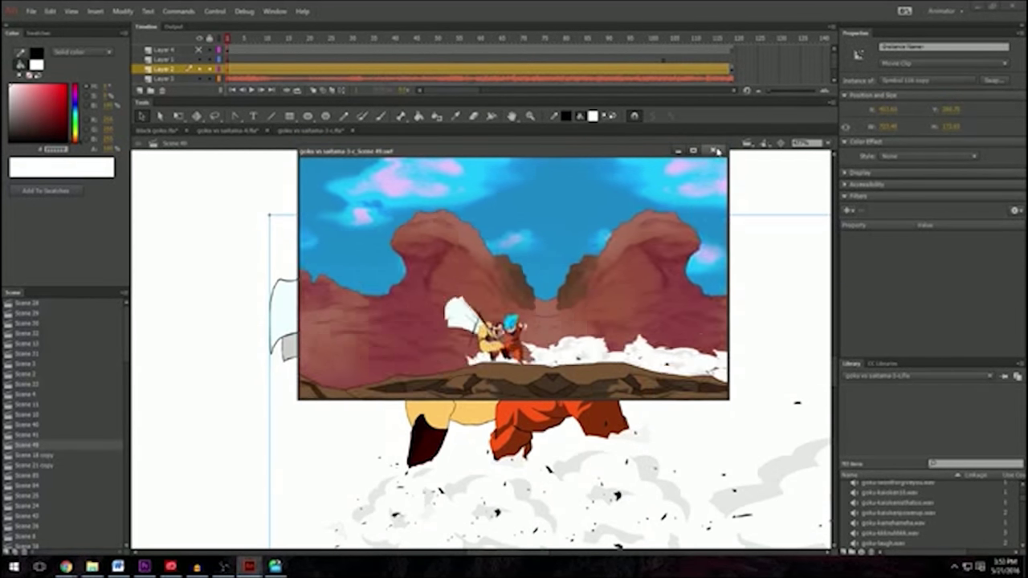
click(712, 150)
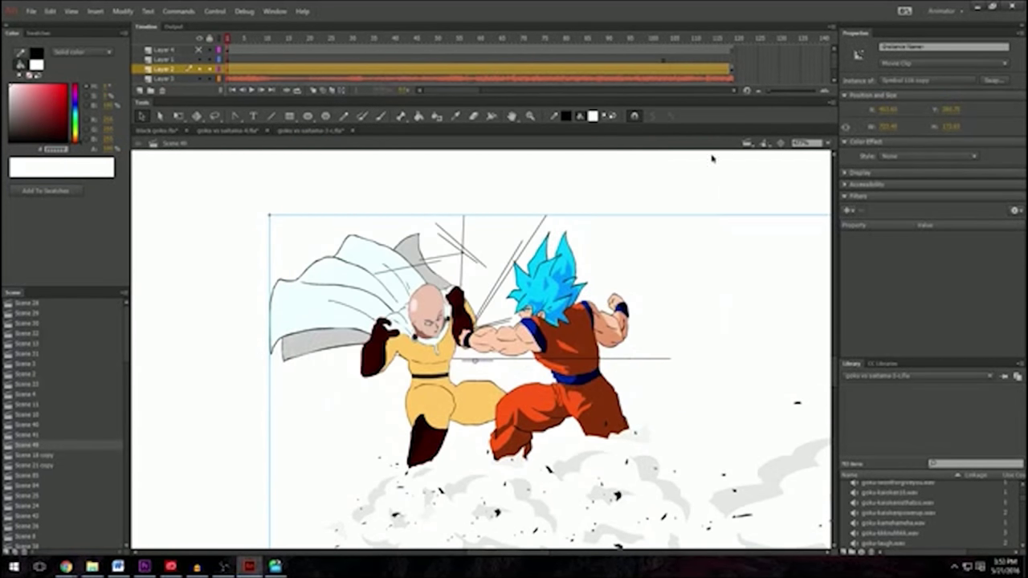
Step: Browse other scenes of the project for further effects, including Scene 13 and Scene 29
click(500, 204)
drag(34, 445, 33, 434)
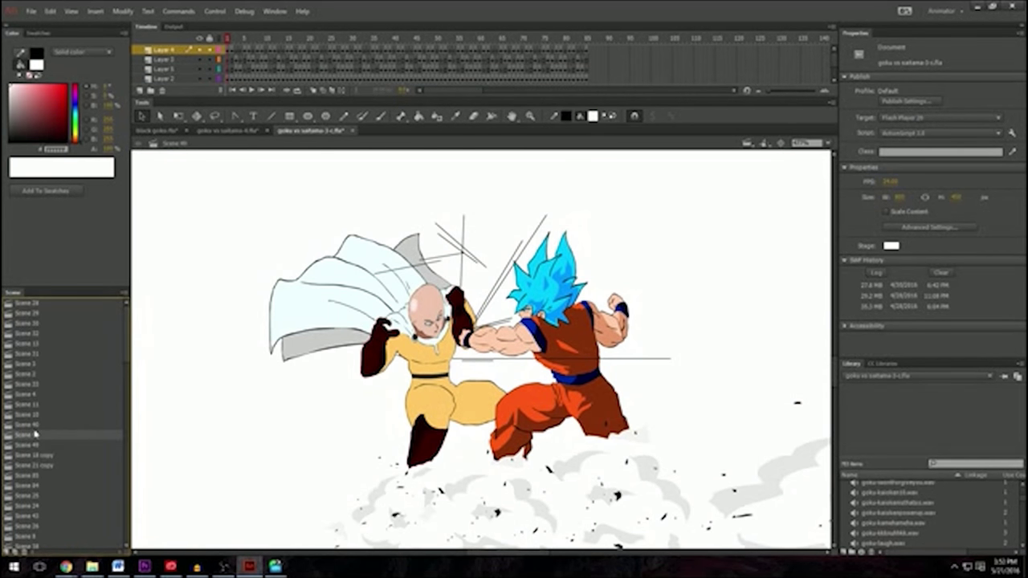
click(46, 410)
click(58, 346)
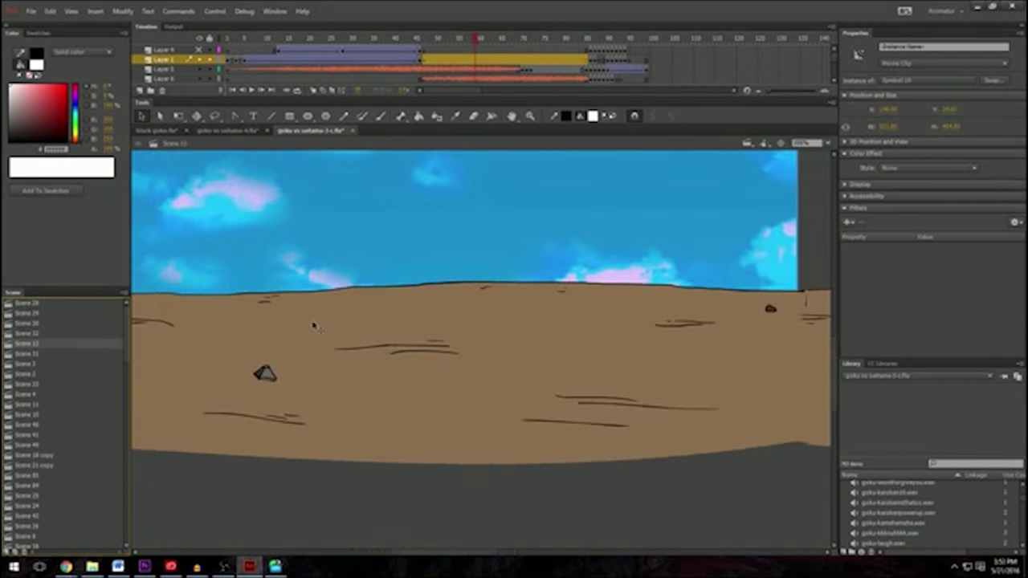
click(51, 312)
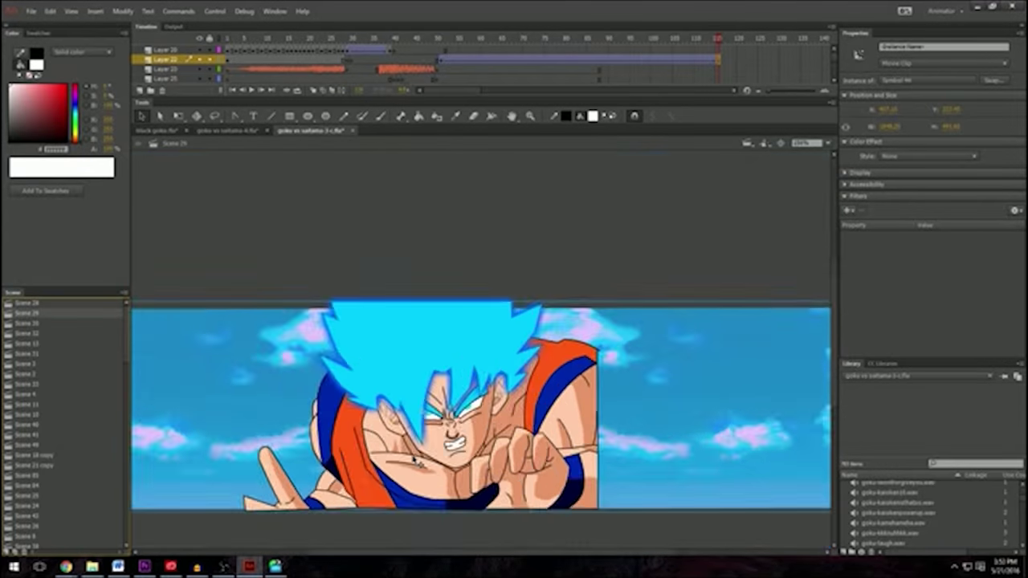
scroll(71, 433, down, 10)
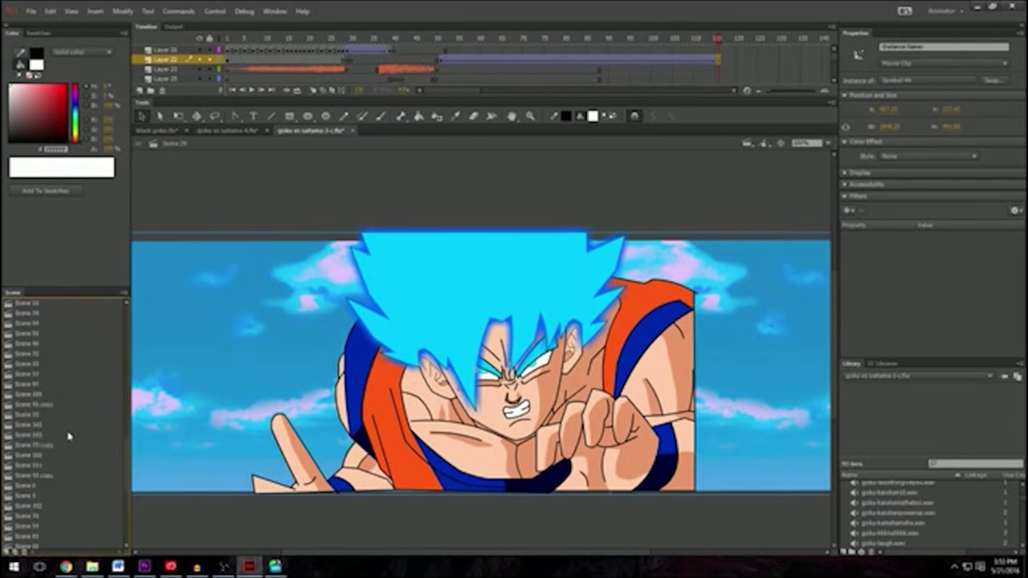
Step: Switch to black goku.fla, open Scene 29, and delete the blue aura around Goku
click(154, 130)
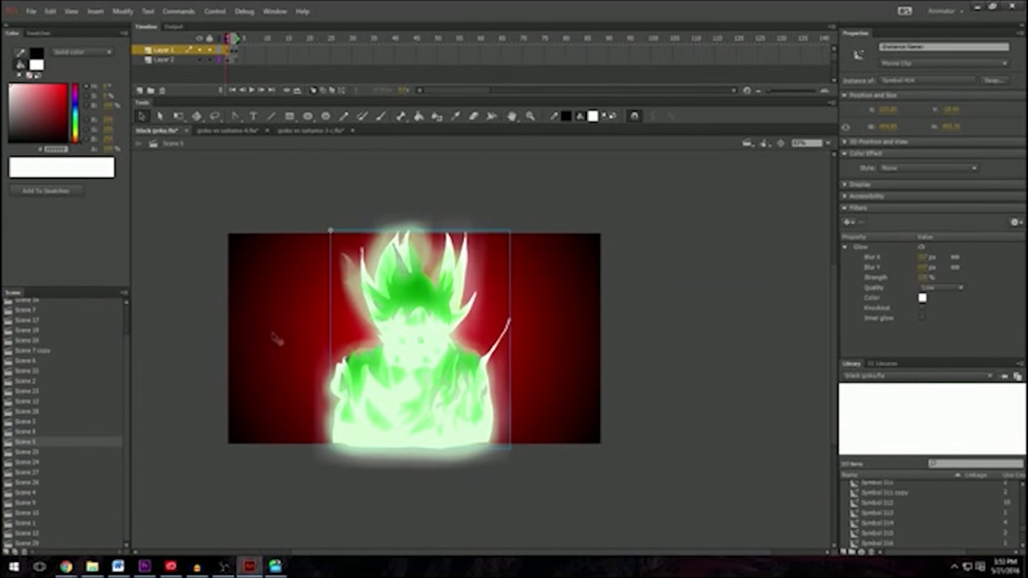
click(44, 543)
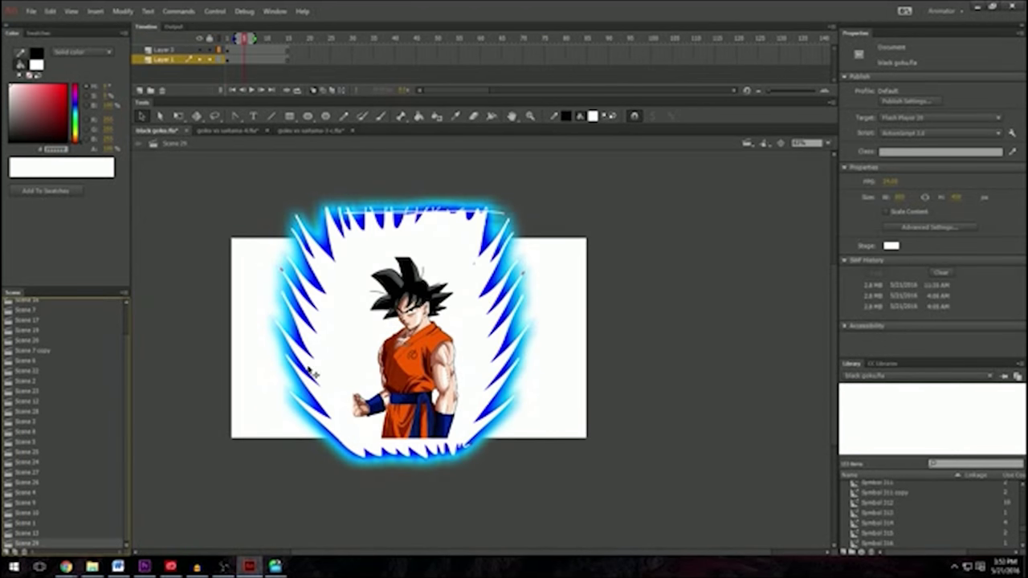
click(276, 344)
key(Delete)
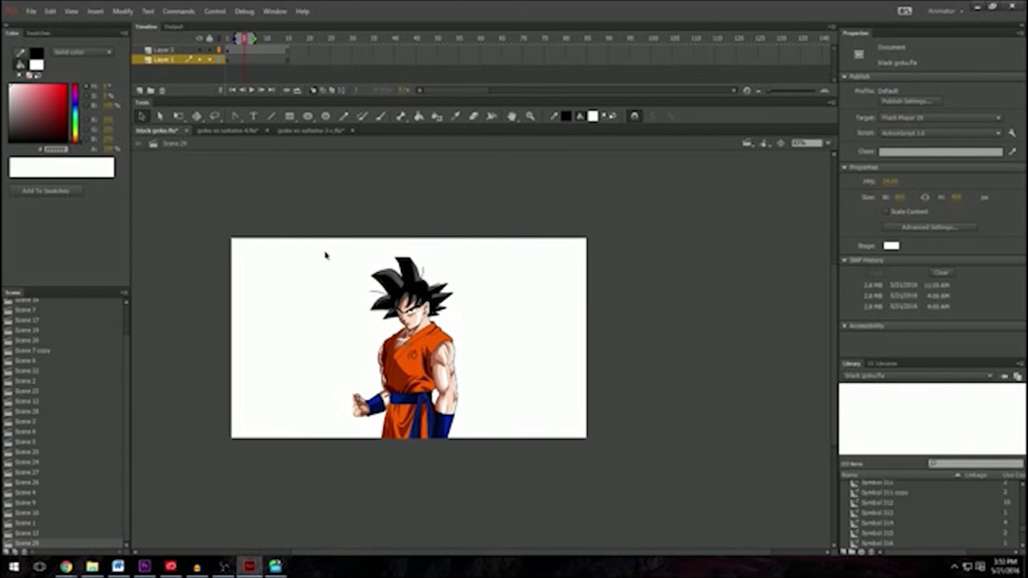
Step: Draw a white circle about 225 px wide beside Goku's fist on Layer 1 and delete its black outline
click(308, 115)
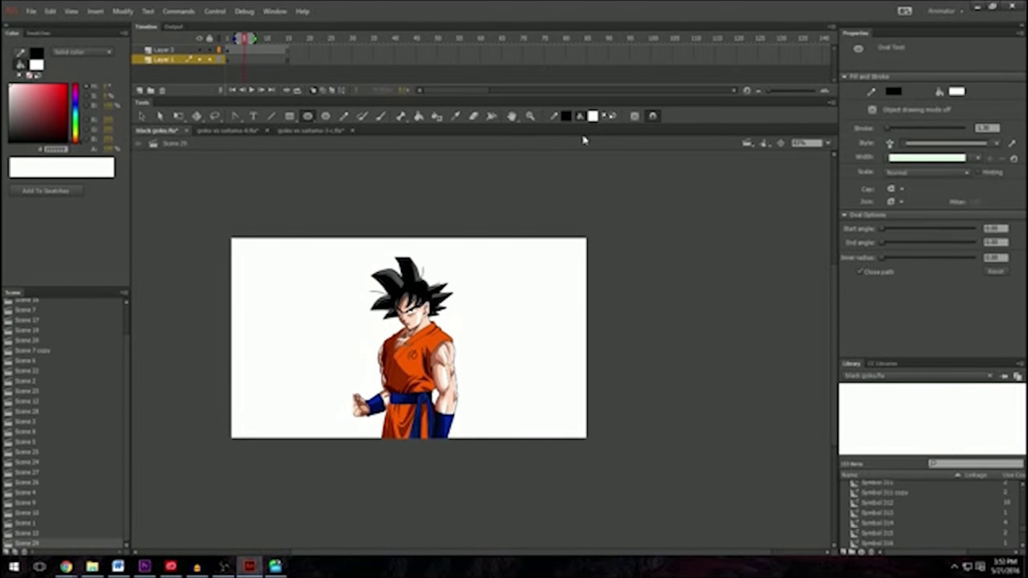
drag(275, 355, 375, 456)
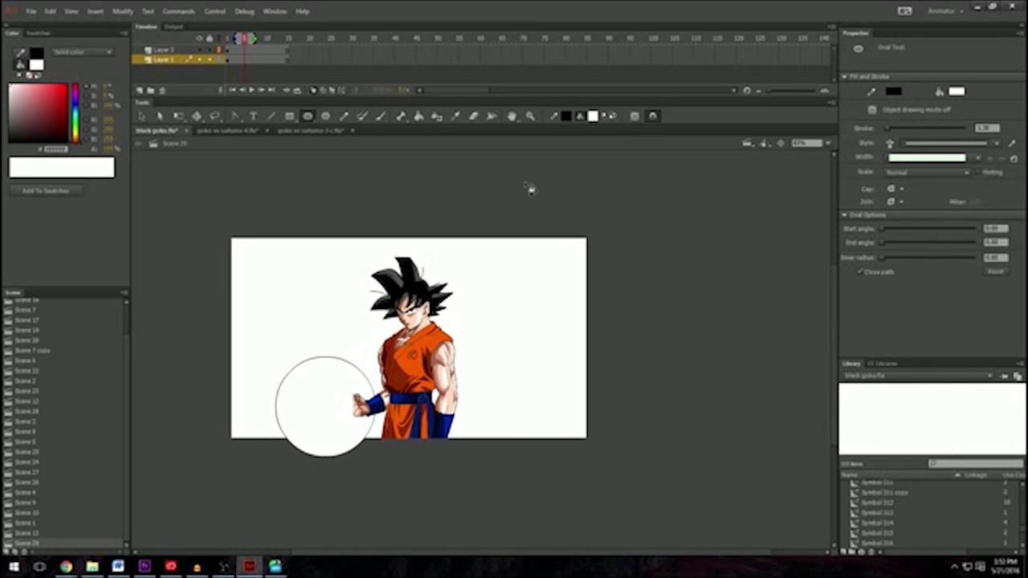
key(k)
key(v)
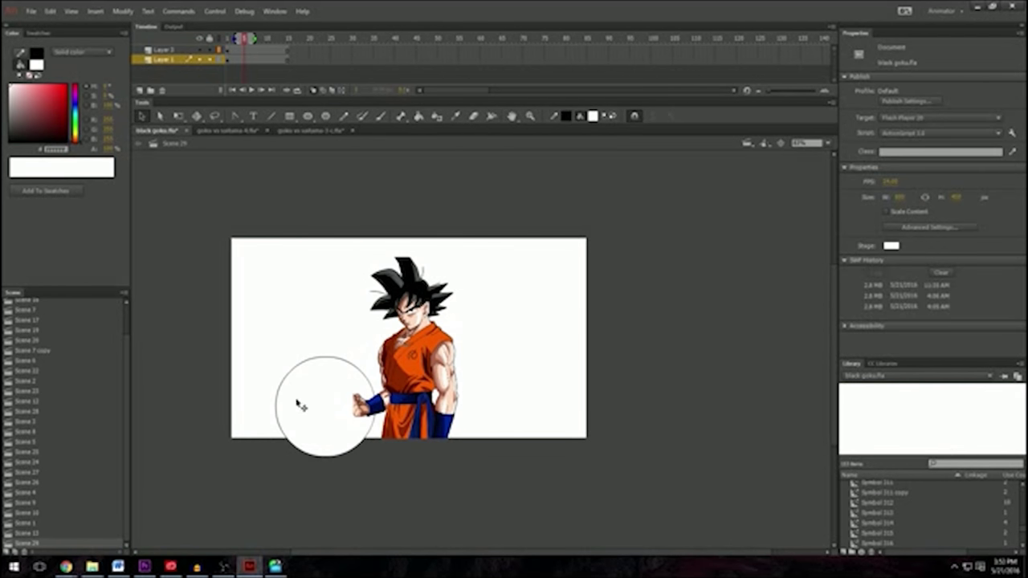
click(277, 409)
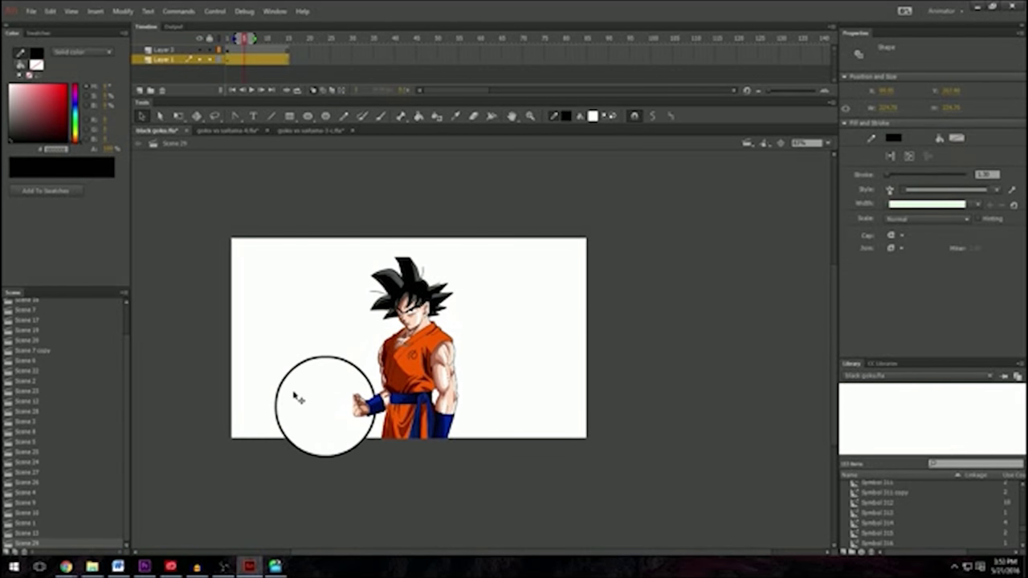
key(Delete)
Step: Place Layer 1 above Layer 3 and convert the white circle into a movie clip symbol
click(322, 405)
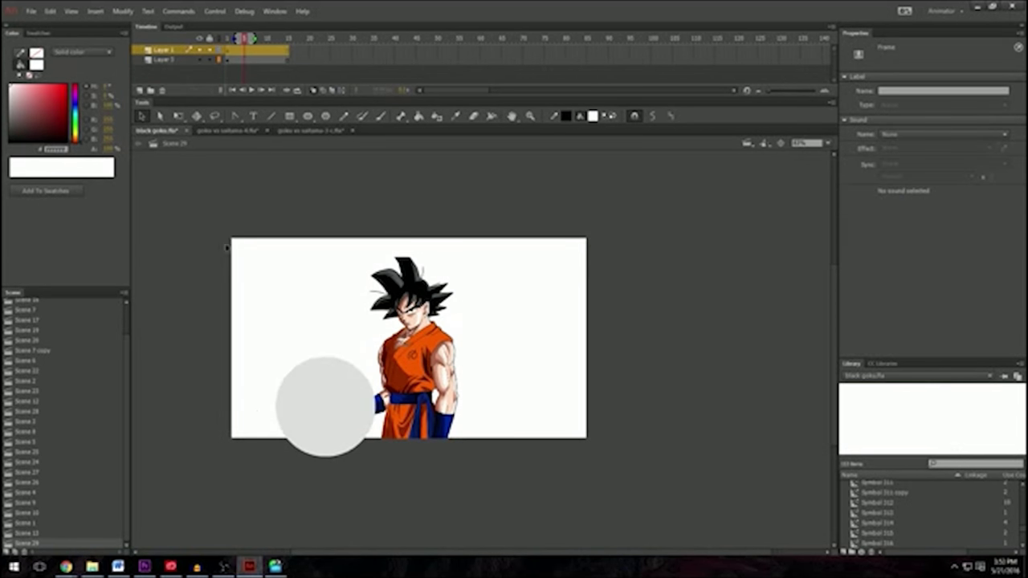
right_click(324, 405)
click(371, 388)
click(579, 135)
Step: Add a cyan Glow filter to the white circle movie clip and raise its blur to give a wide halo
click(848, 222)
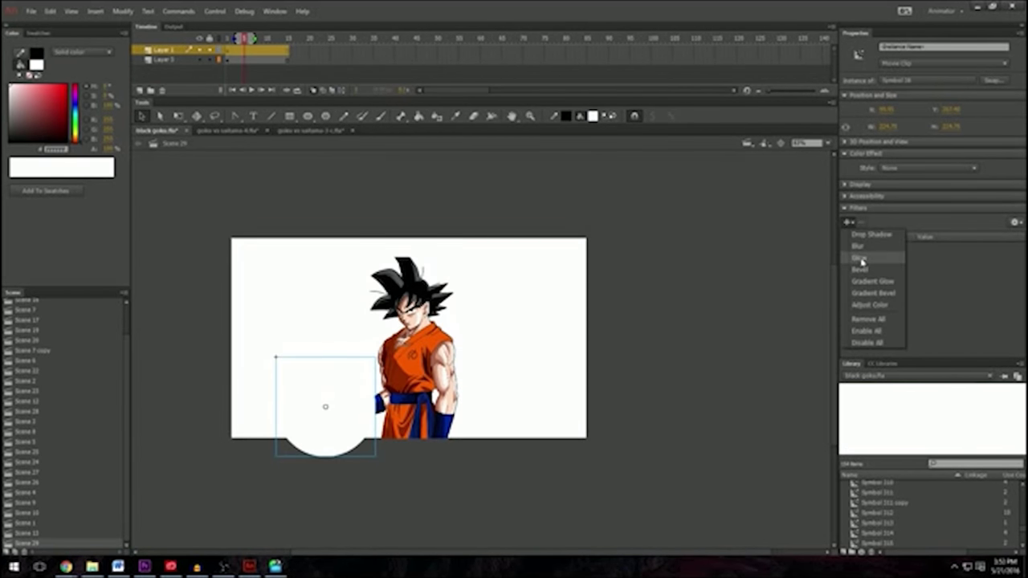
click(862, 261)
click(923, 298)
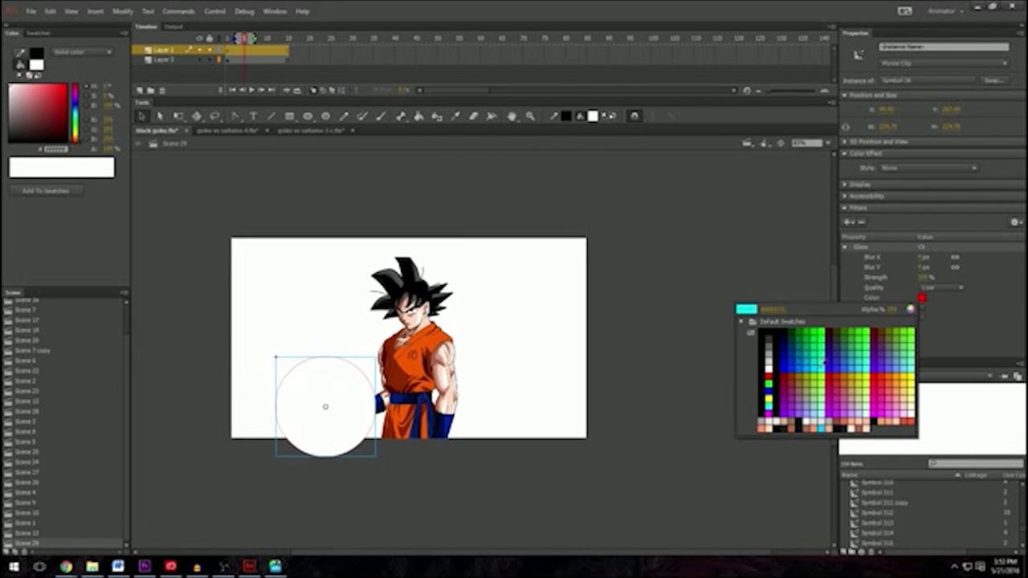
click(822, 365)
drag(923, 267, 969, 268)
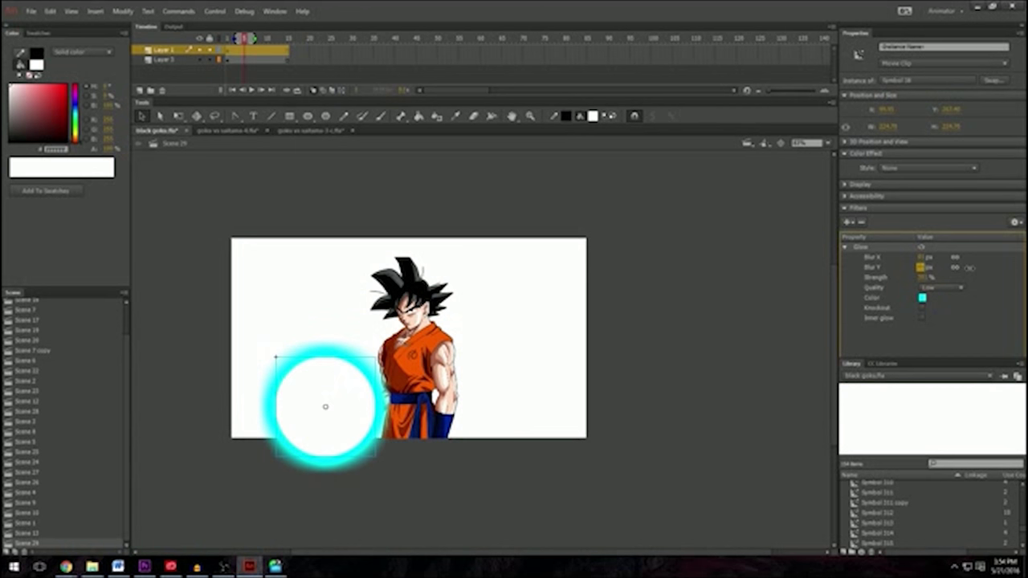
Step: Scale the glowing circle down to about 138 px wide and position it beside Goku's fist
click(698, 290)
drag(329, 406, 329, 379)
key(q)
drag(268, 324, 347, 347)
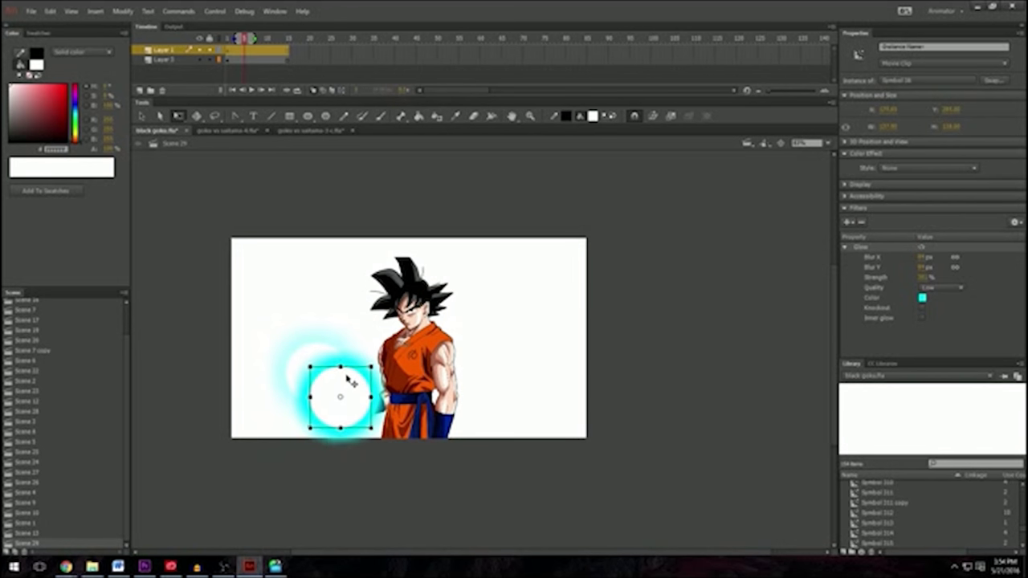
click(576, 382)
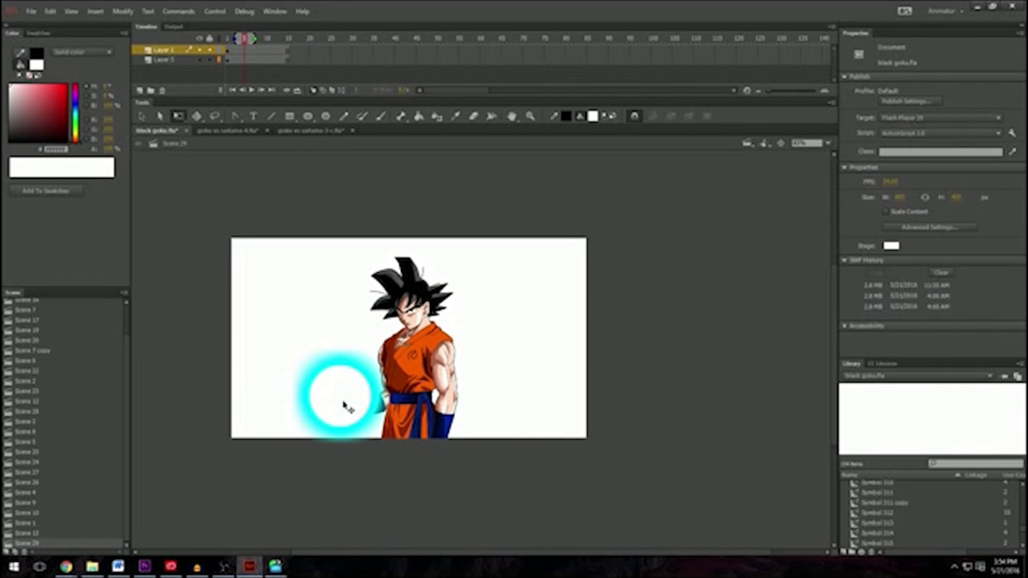
Step: Examine the glowing ball and the Goku bitmap up close to judge how the effect looks beside the fist
scroll(427, 392, up, 2)
scroll(411, 402, down, 1)
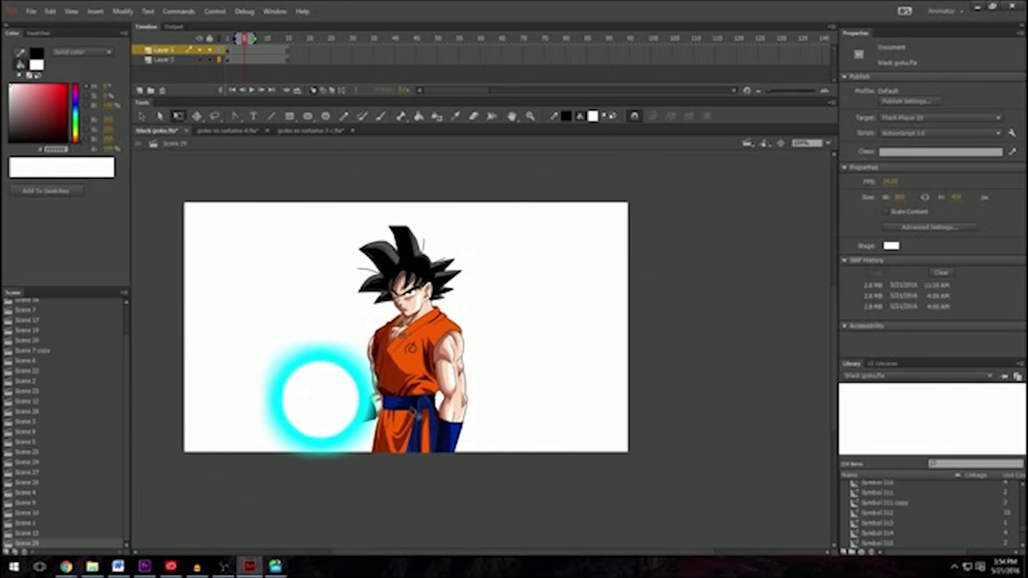
scroll(413, 393, up, 1)
scroll(409, 396, down, 1)
click(315, 399)
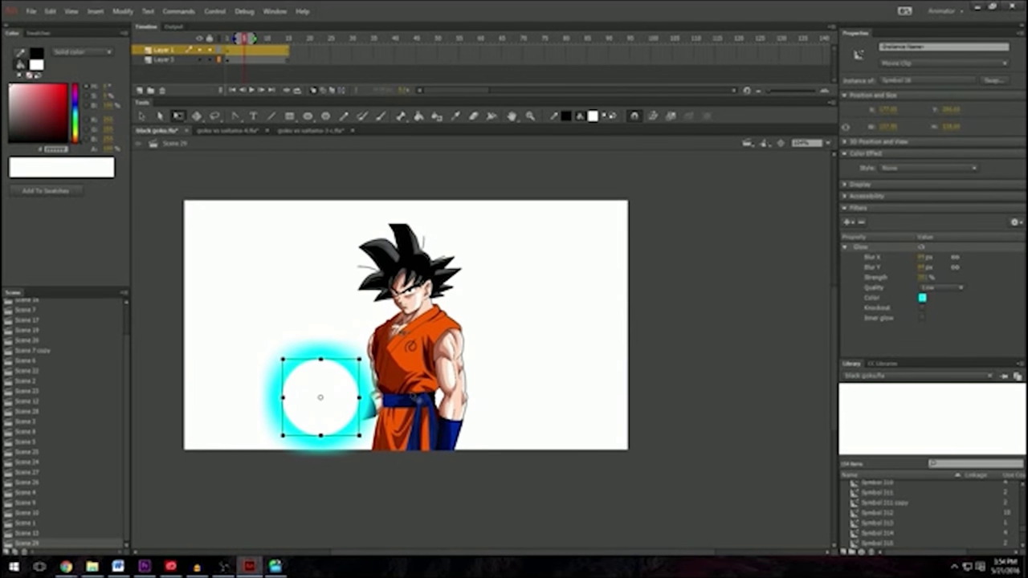
click(595, 344)
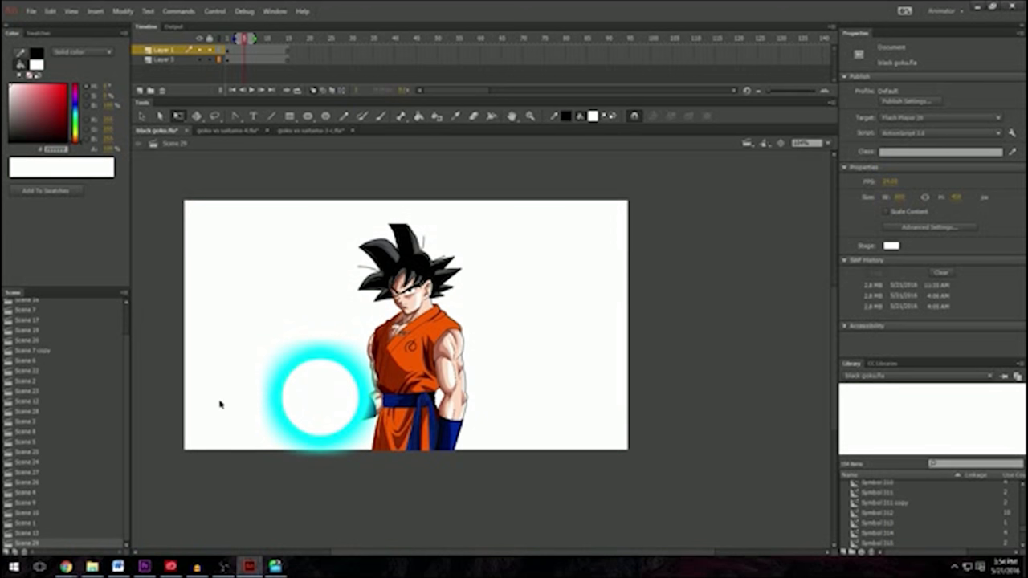
click(438, 325)
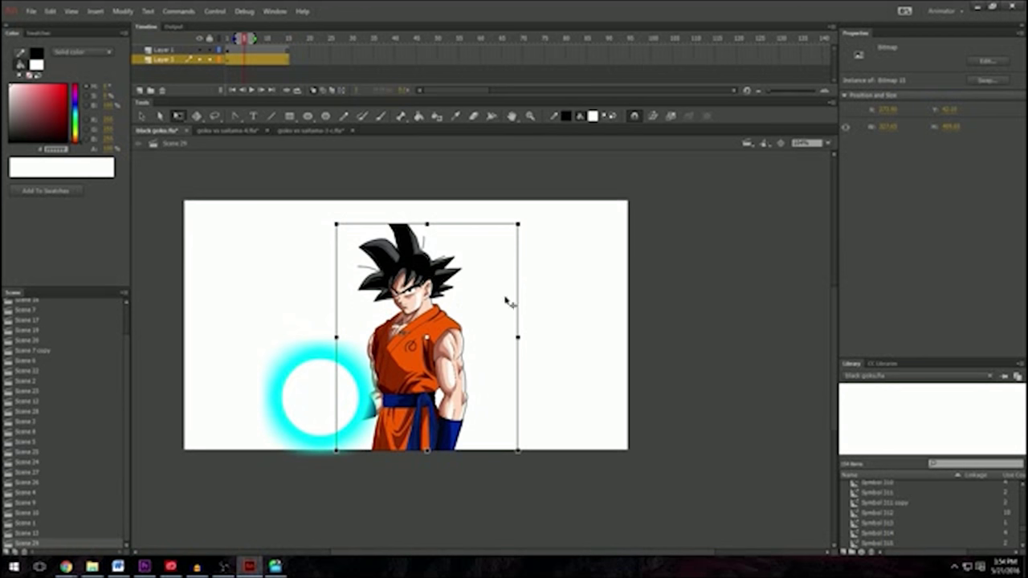
click(533, 308)
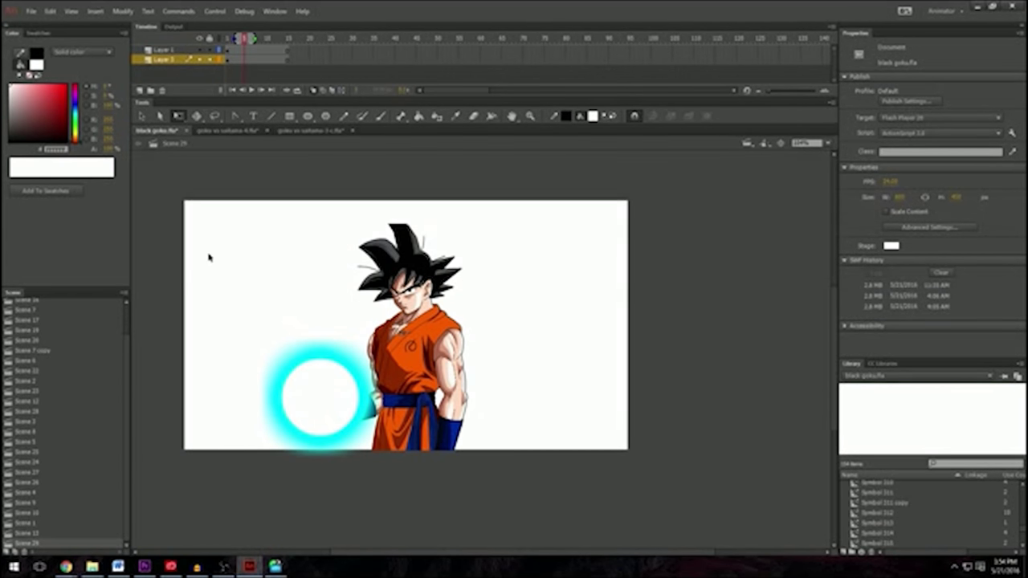
Step: Browse Scene 28, Scene 23, Scene 12 and Scene 27 to examine their character drawings
click(65, 411)
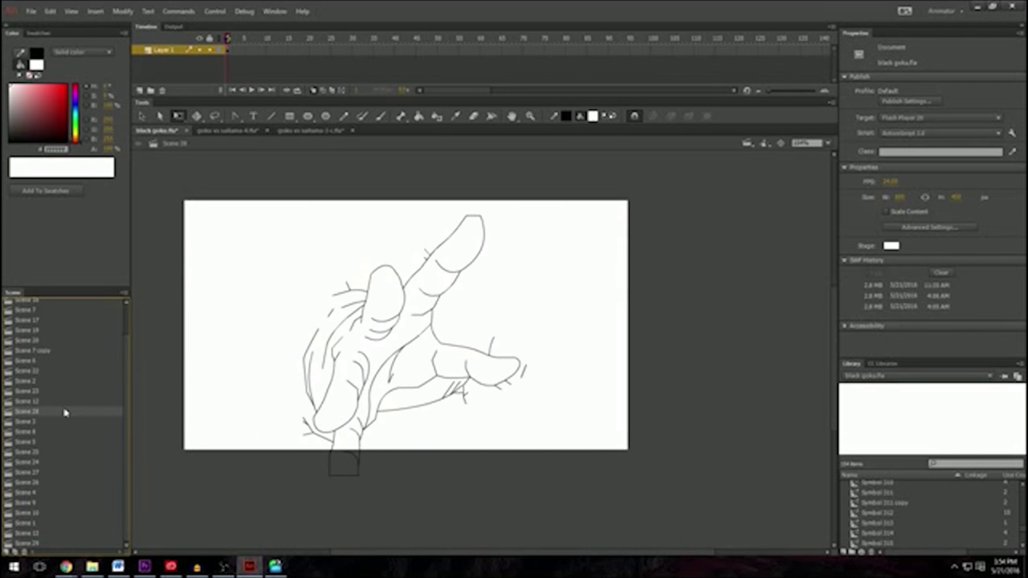
click(67, 392)
click(62, 401)
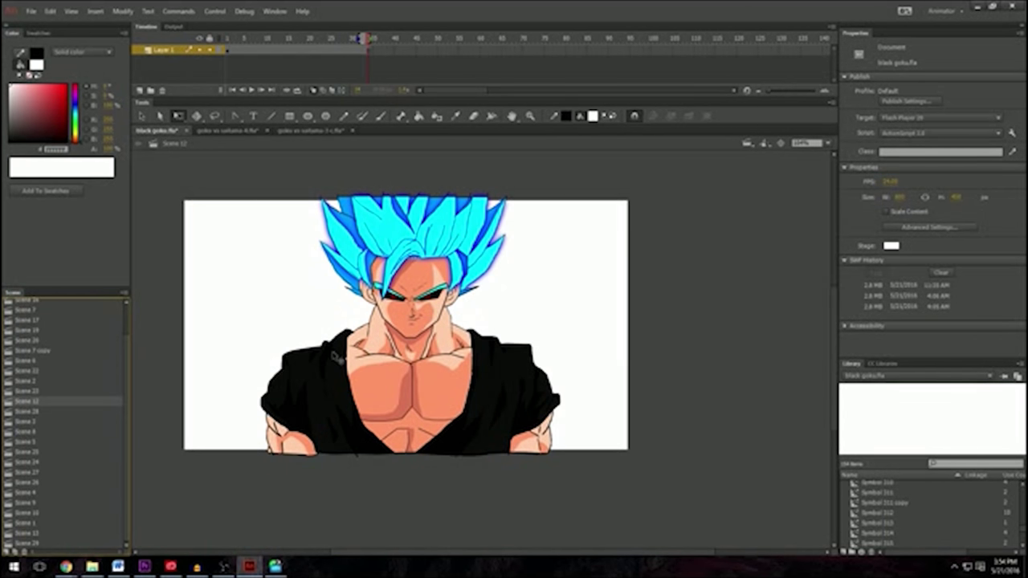
click(338, 353)
click(301, 300)
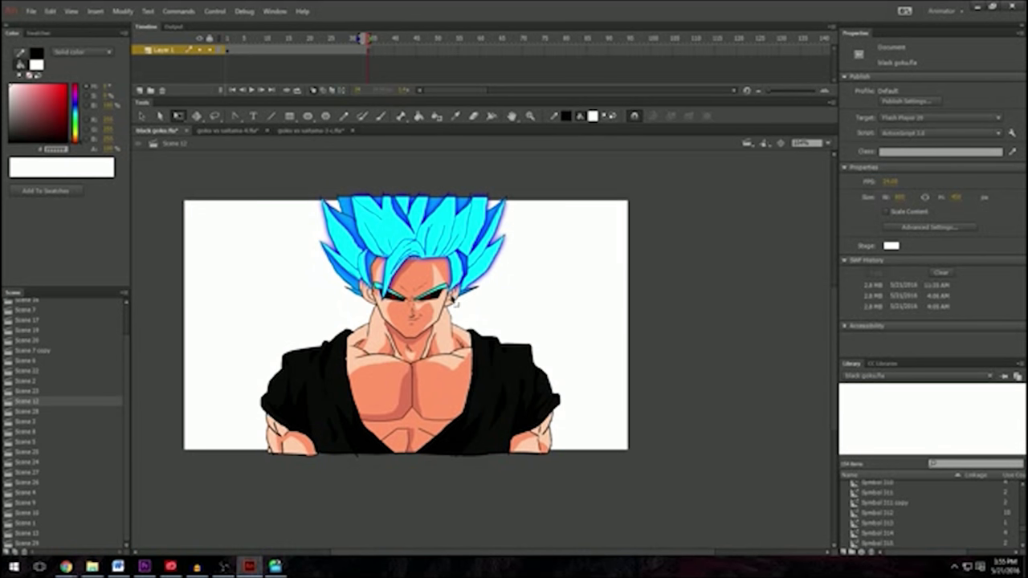
drag(185, 169, 232, 194)
drag(179, 165, 215, 190)
drag(168, 166, 179, 196)
mouse_move(167, 183)
mouse_down()
mouse_move(411, 334)
mouse_move(557, 452)
mouse_move(172, 197)
mouse_up()
drag(155, 157, 184, 211)
click(68, 471)
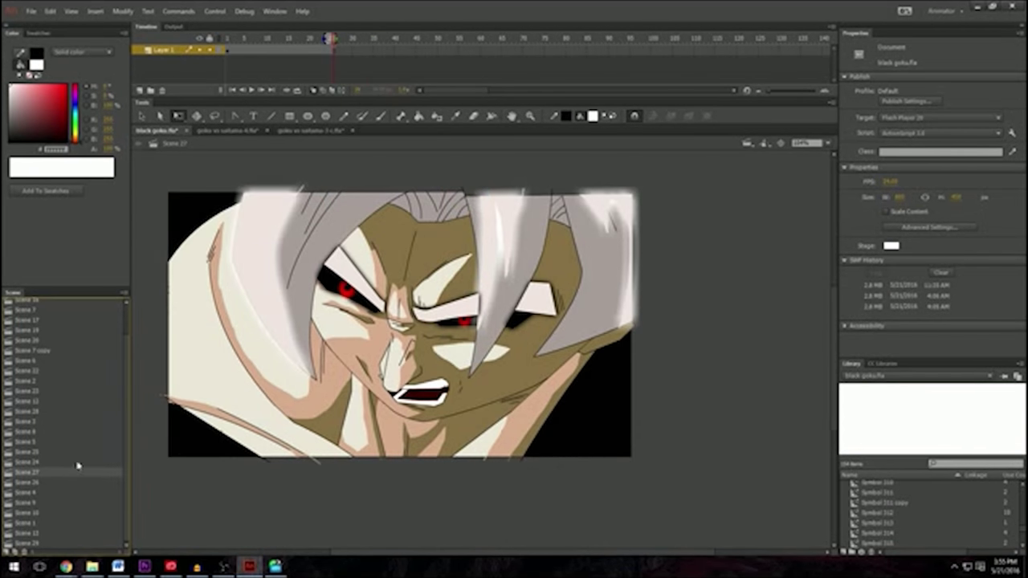
click(45, 569)
click(317, 500)
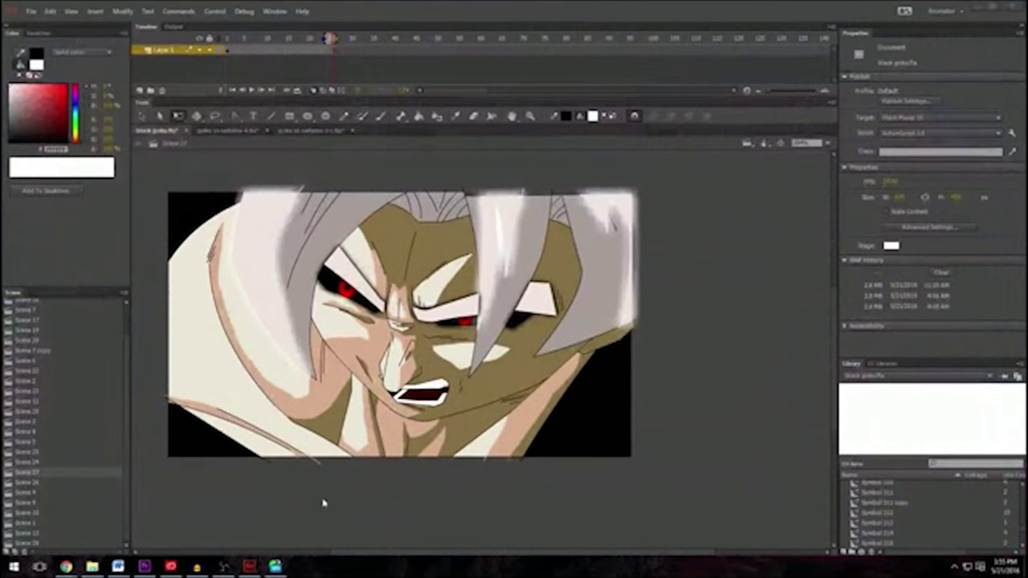
click(939, 11)
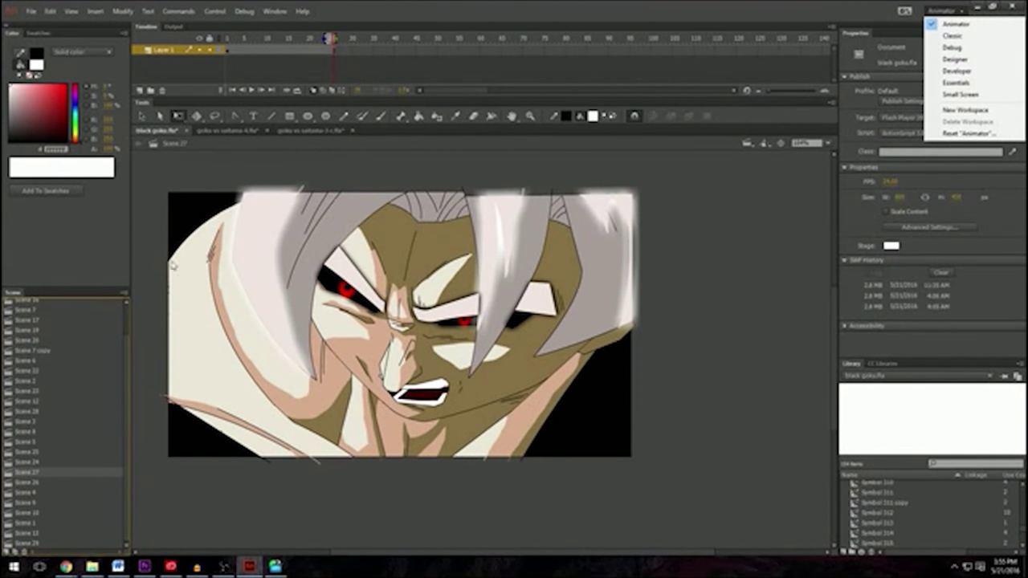
Step: Switch to goku vs saitama-3-c.fla and view Scene 28 and the fight effects in Scene 2
click(290, 128)
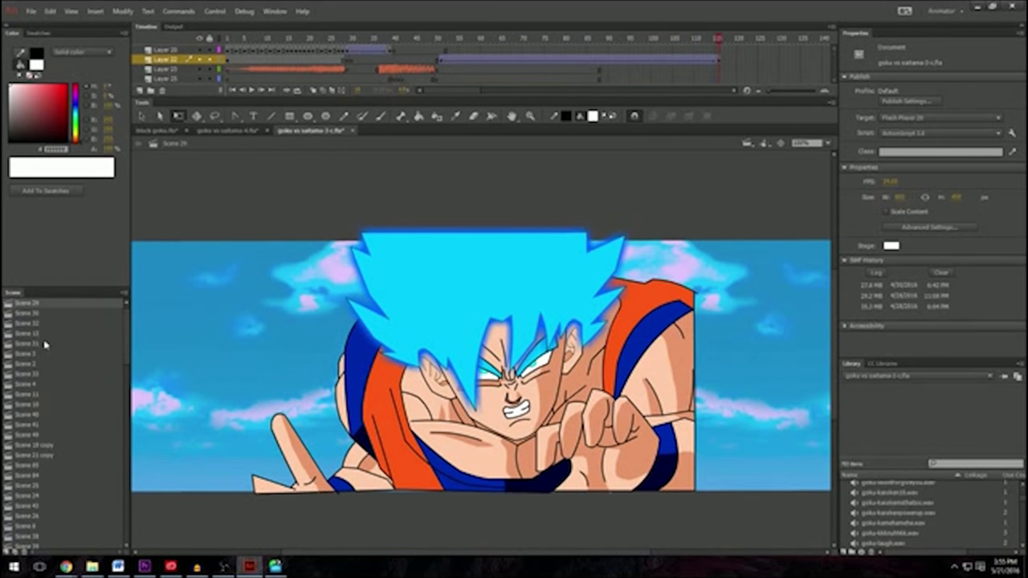
click(47, 303)
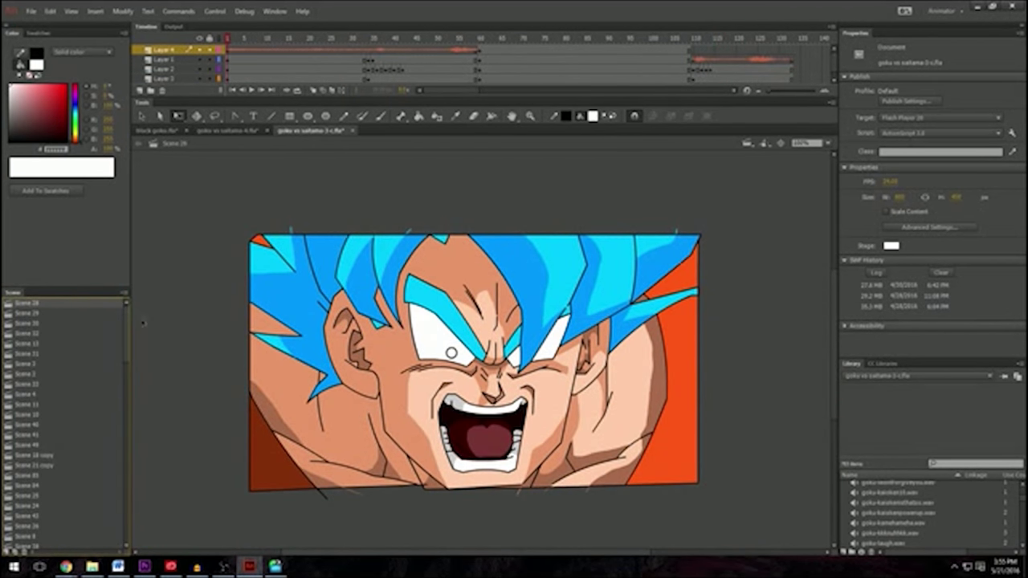
click(57, 374)
click(406, 213)
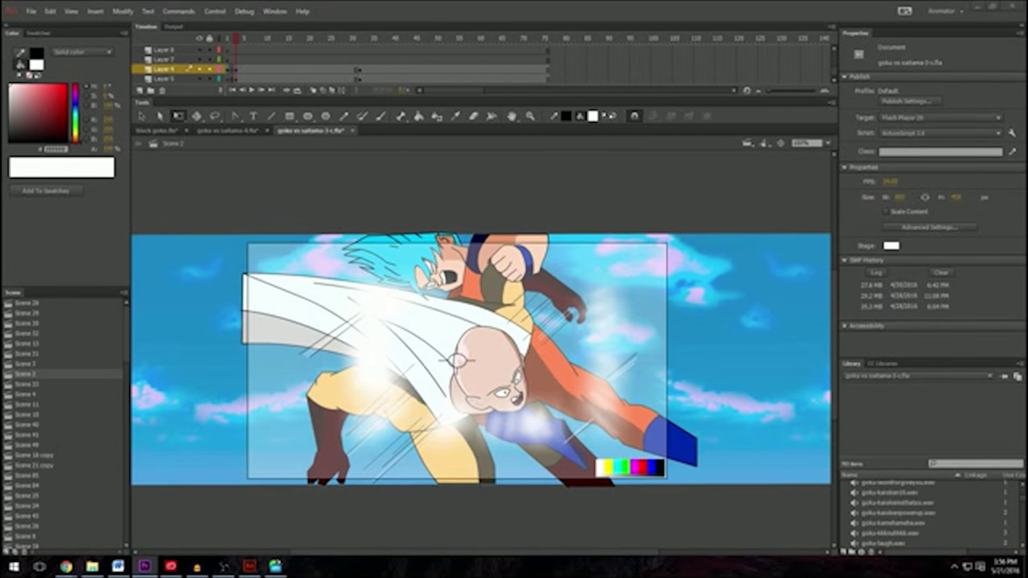
Step: Switch to Adobe Premiere Pro and load the DB Kai 089.mp4 episode from File Explorer into the Source monitor
click(143, 566)
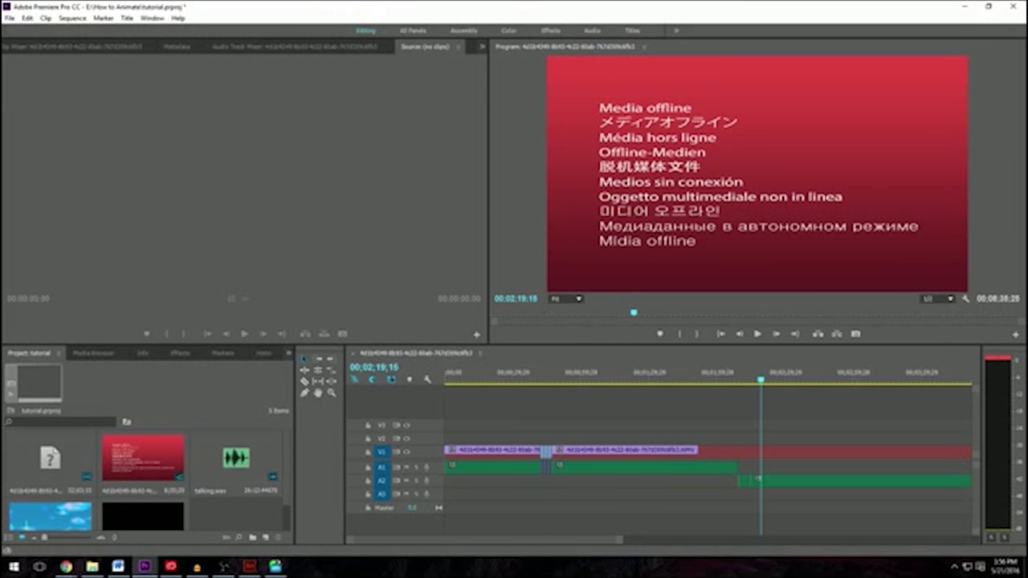
key(super+e)
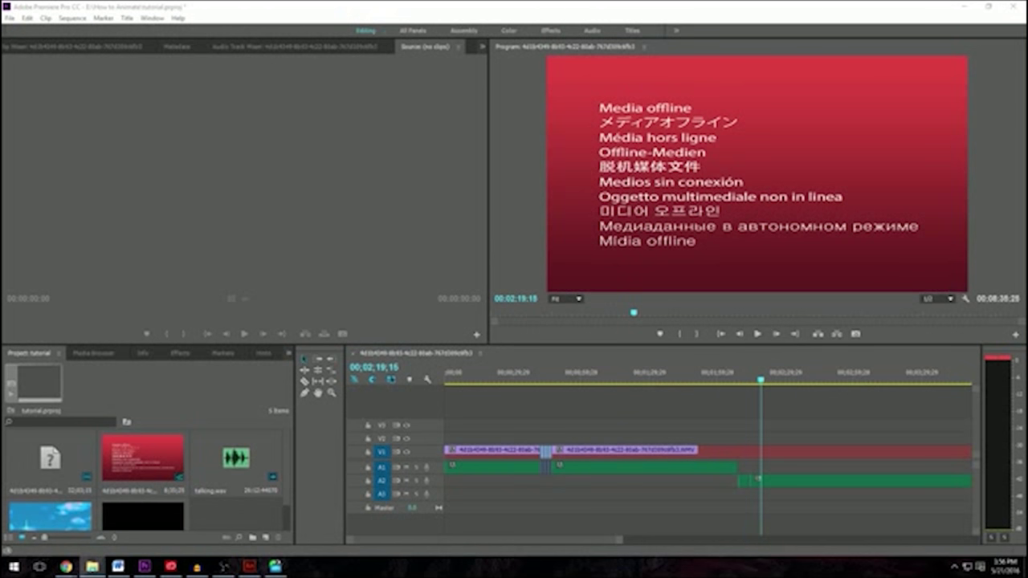
drag(8, 168, 120, 168)
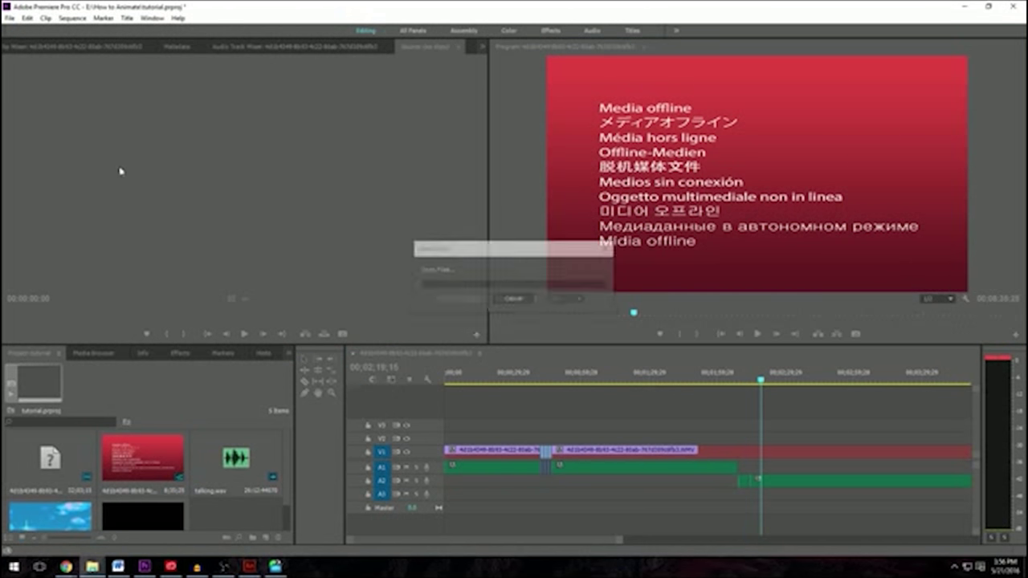
Step: Scrub the DB Kai clip to the Goku and Cell fight and step back frame by frame to 00:10:46:23
drag(157, 311, 224, 322)
click(224, 334)
click(225, 334)
click(225, 334)
click(224, 334)
click(225, 334)
click(225, 334)
click(224, 334)
click(225, 334)
click(225, 334)
click(225, 334)
click(225, 334)
click(224, 334)
click(224, 334)
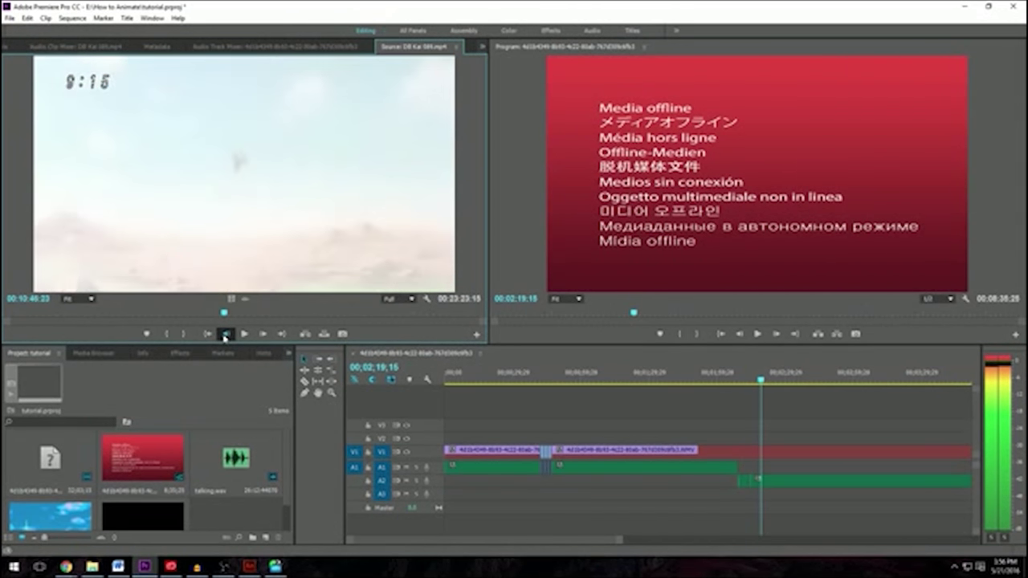
Step: Advance frame by frame through Goku's flying charge up to 00:10:47:23, examining how the pose changes
click(270, 335)
click(270, 335)
click(269, 335)
click(270, 335)
click(270, 335)
click(270, 335)
click(270, 334)
click(270, 334)
click(270, 335)
click(270, 335)
click(269, 334)
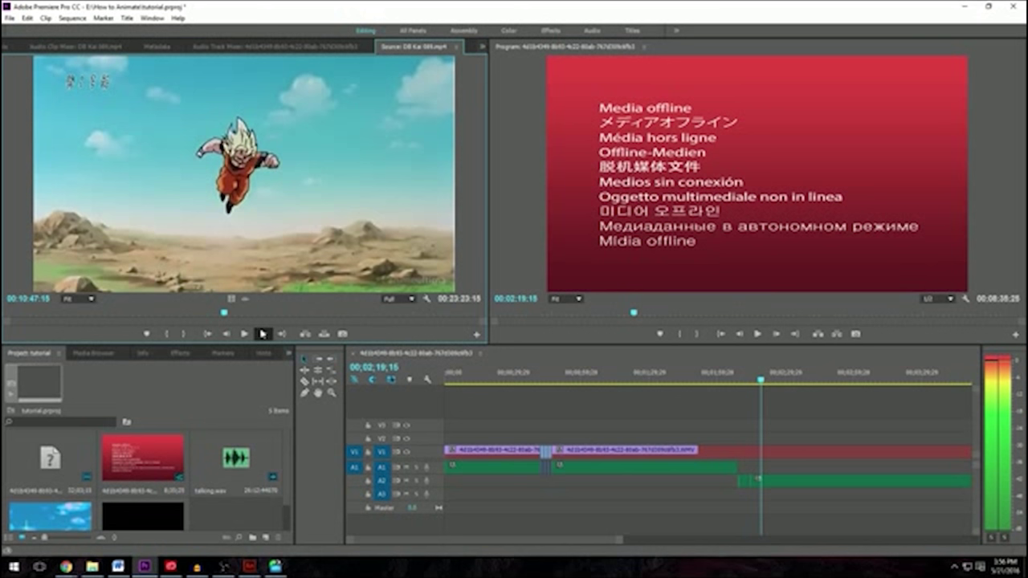
click(263, 334)
click(263, 334)
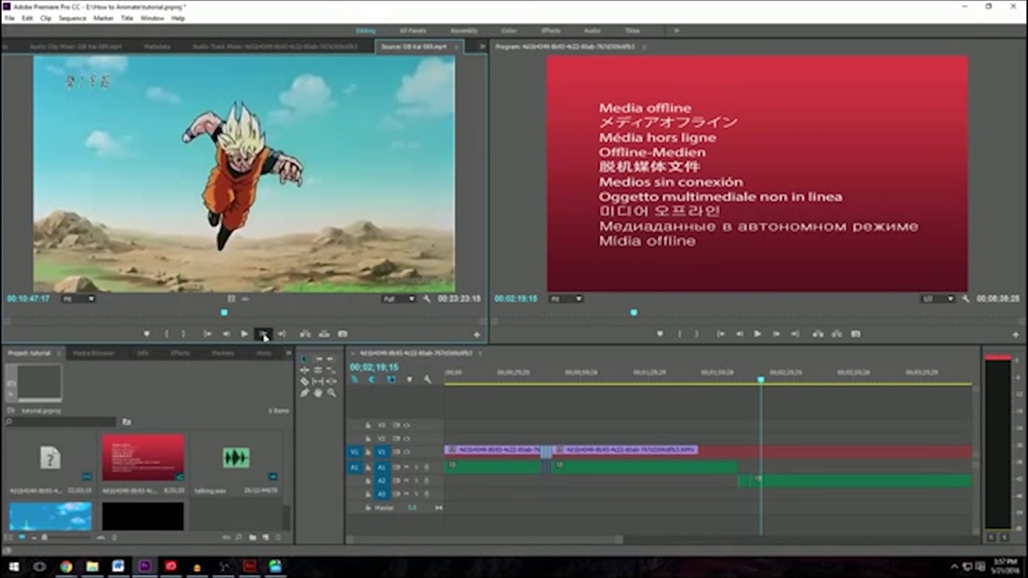
click(263, 334)
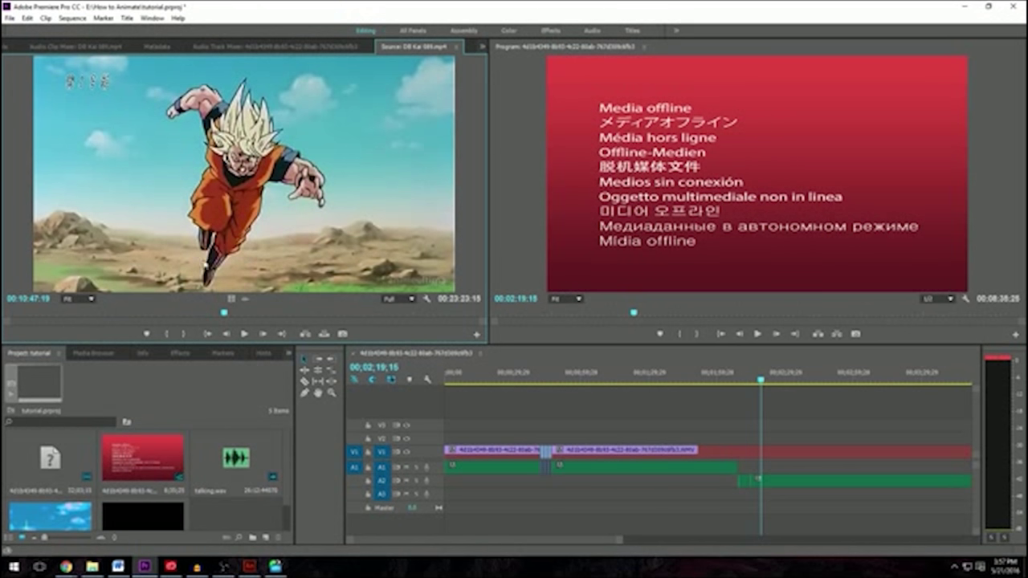
click(262, 334)
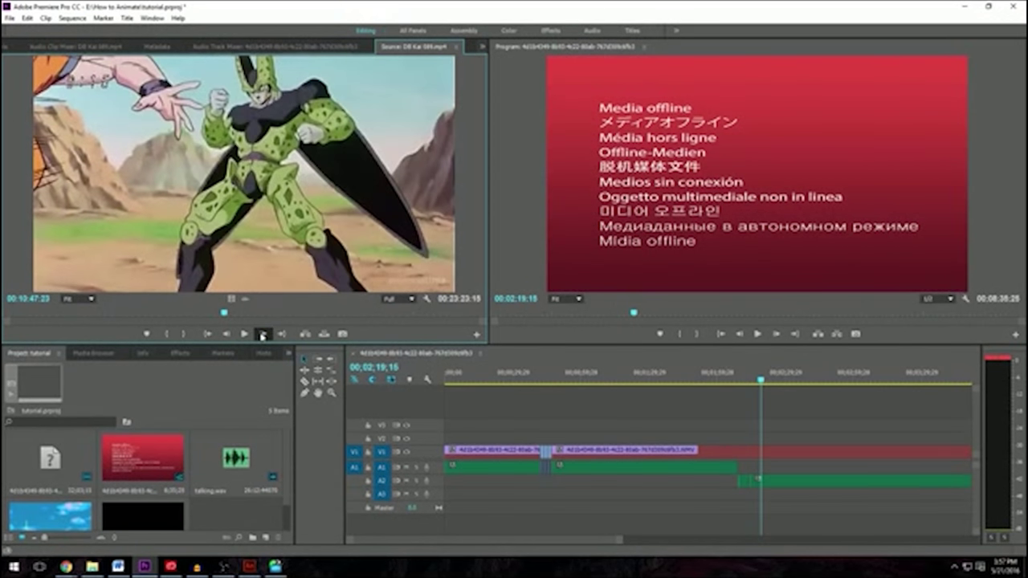
Step: Compare Cell's frame at 00:10:47:22 with the following ones, advancing through the black-and-white impact flash to 00:10:48:02
click(226, 334)
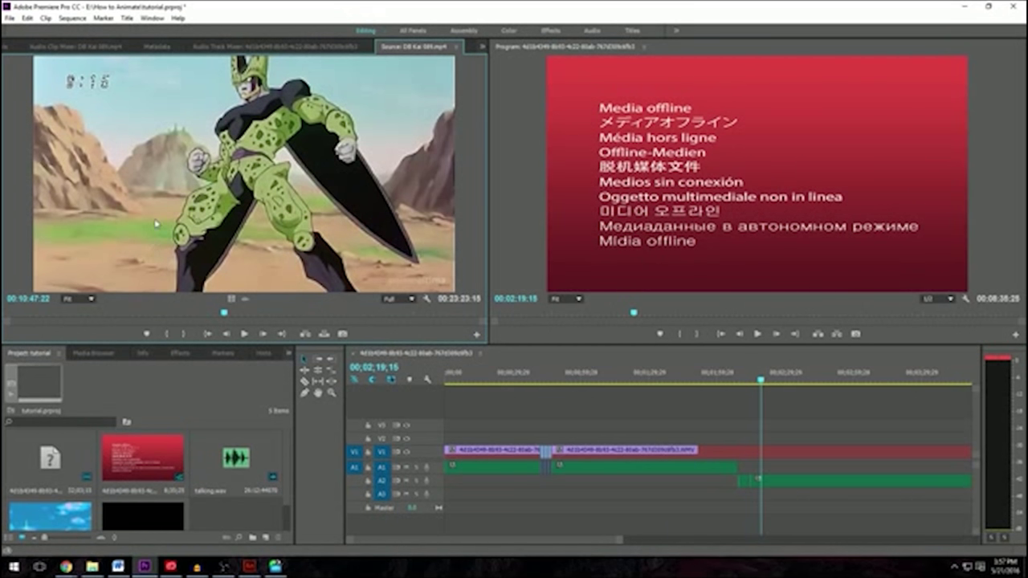
click(265, 335)
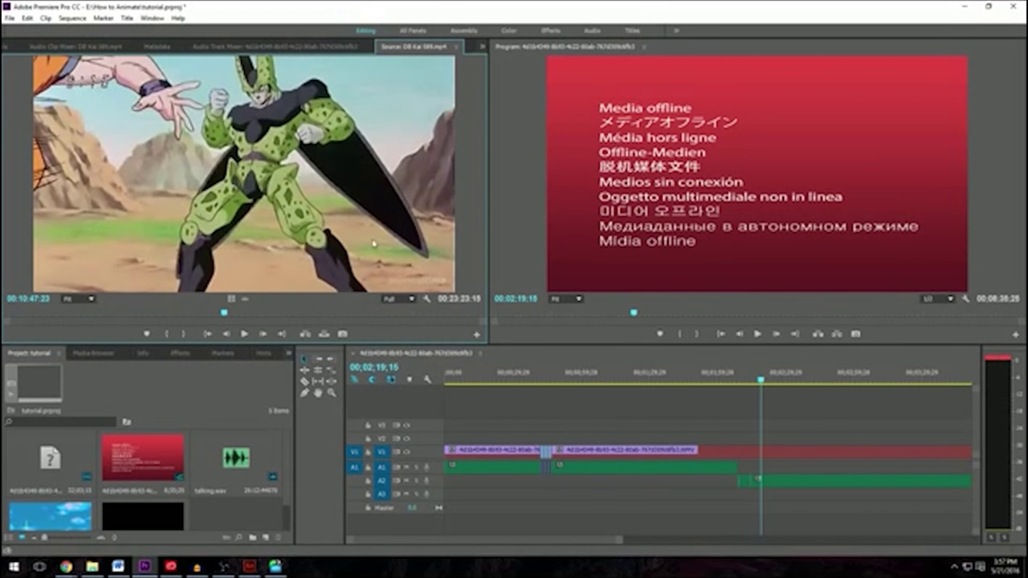
click(262, 334)
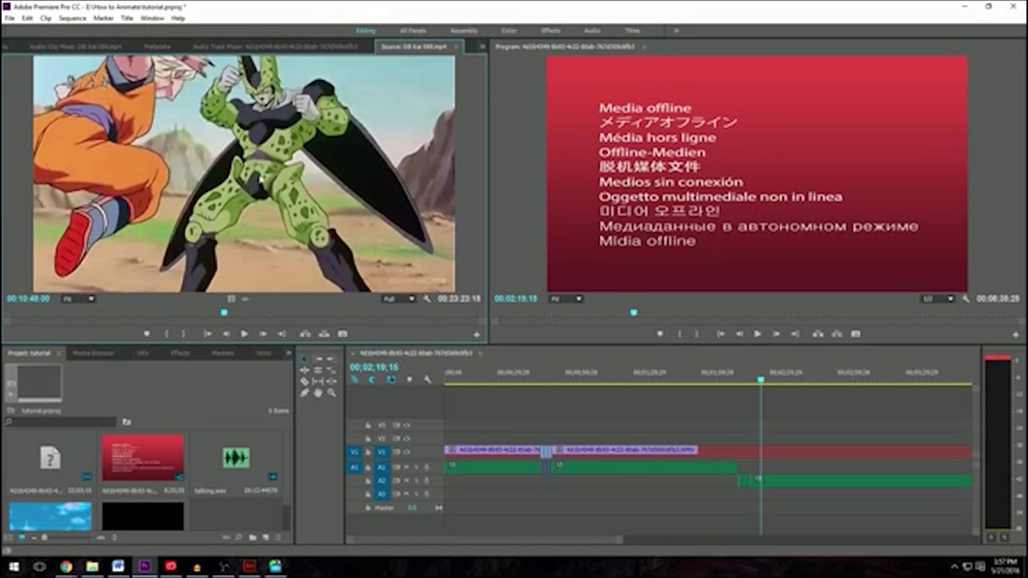
click(264, 334)
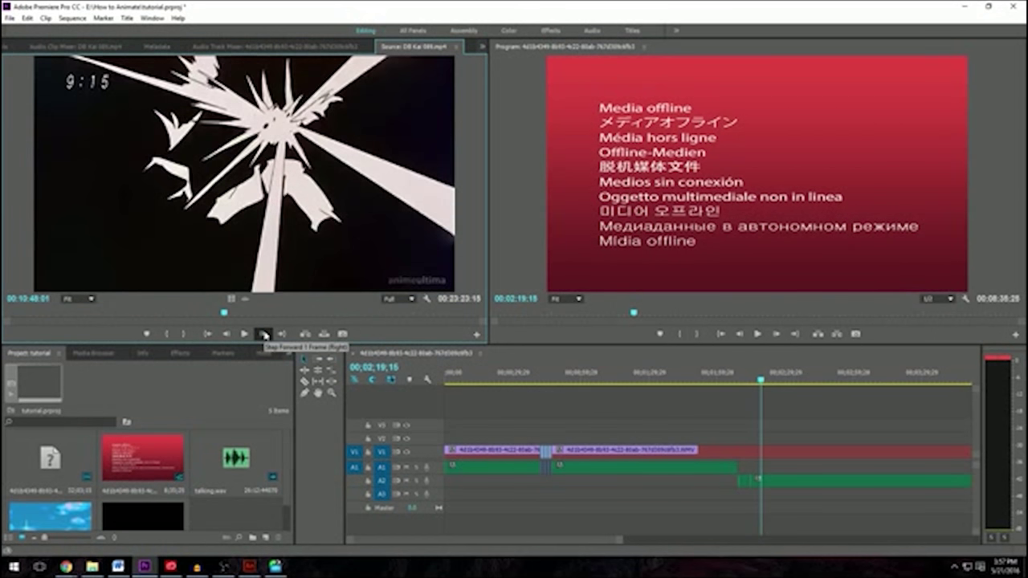
click(264, 335)
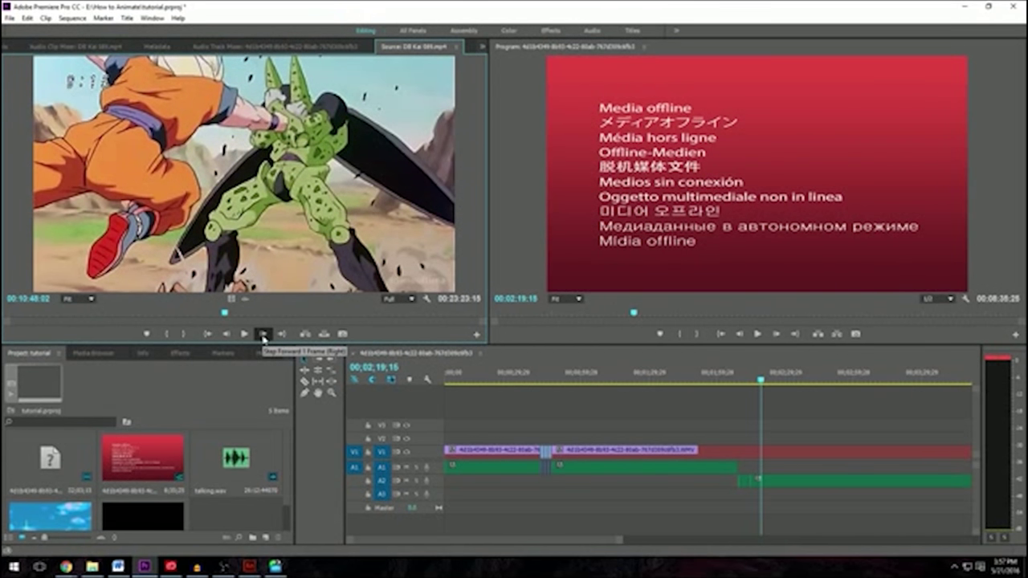
Step: Advance frame by frame to 00:10:48:08 to examine the punch's follow-through and the flying debris
click(262, 334)
click(262, 334)
click(263, 334)
click(262, 334)
click(263, 334)
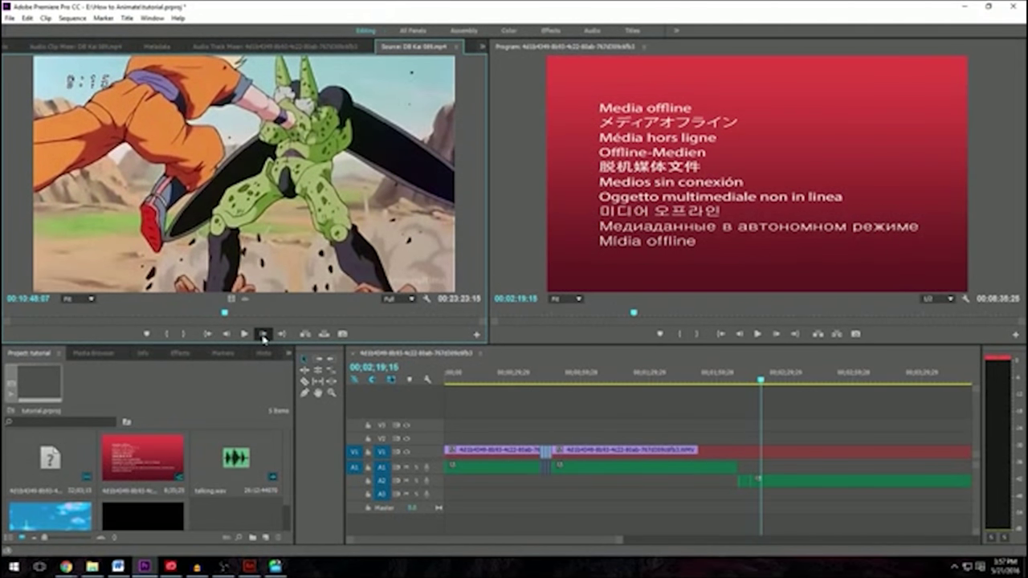
click(262, 334)
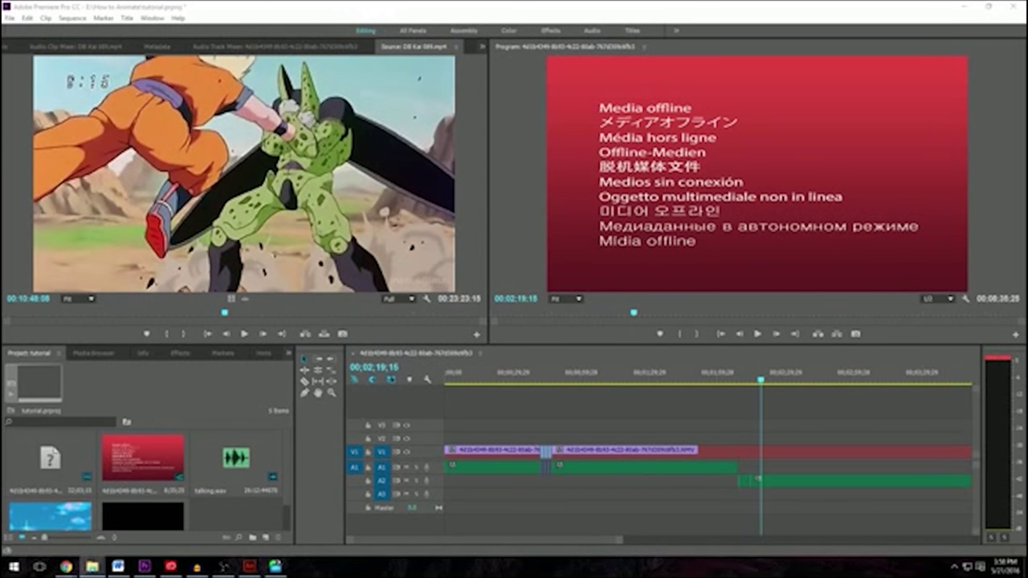
Step: Scrub the One-Punch-Man Episode 1 clip to the fight near 00:18:52:06 and step back frame by frame to 00:18:50:22
drag(196, 187, 197, 189)
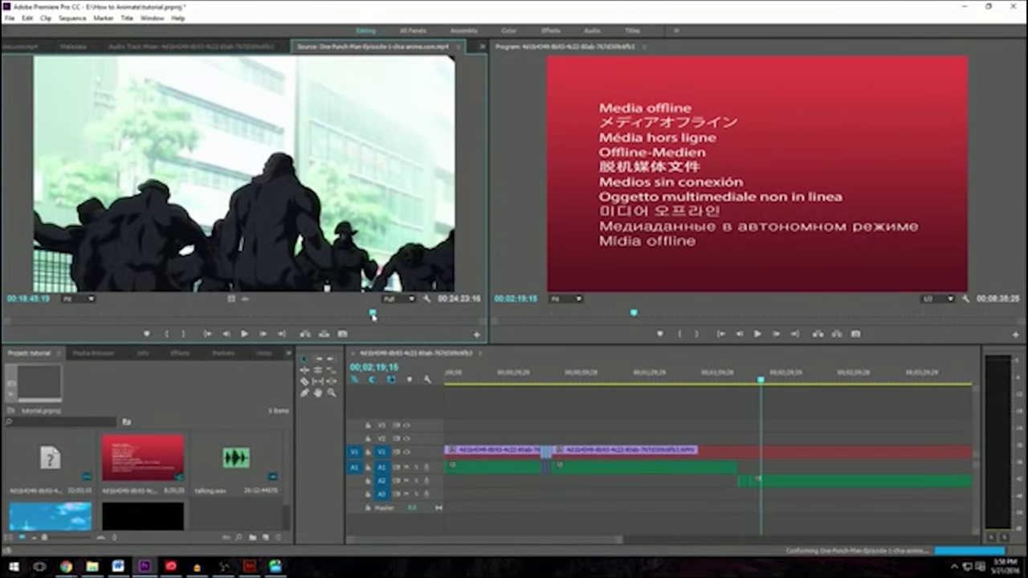
click(374, 314)
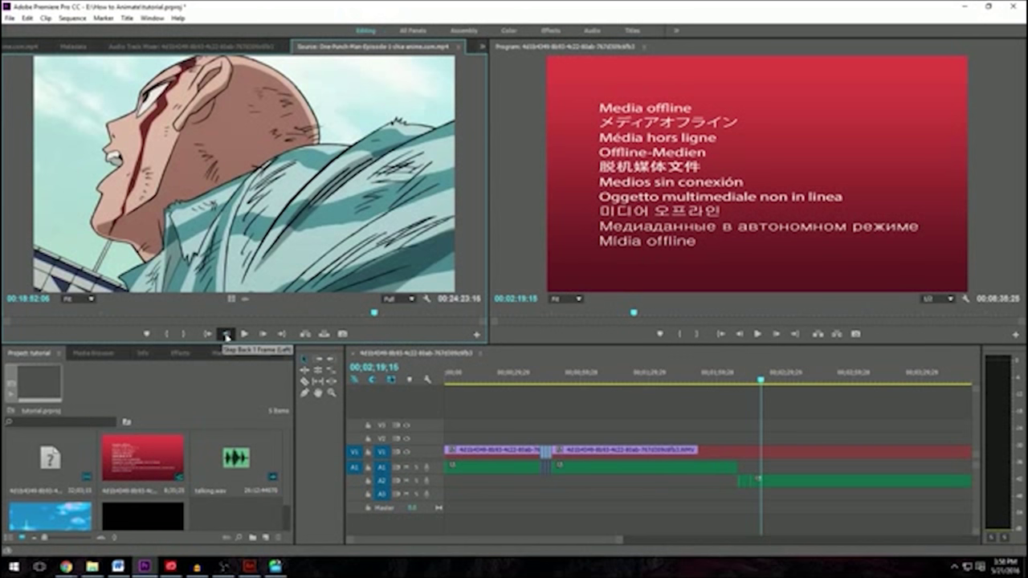
click(228, 334)
click(228, 334)
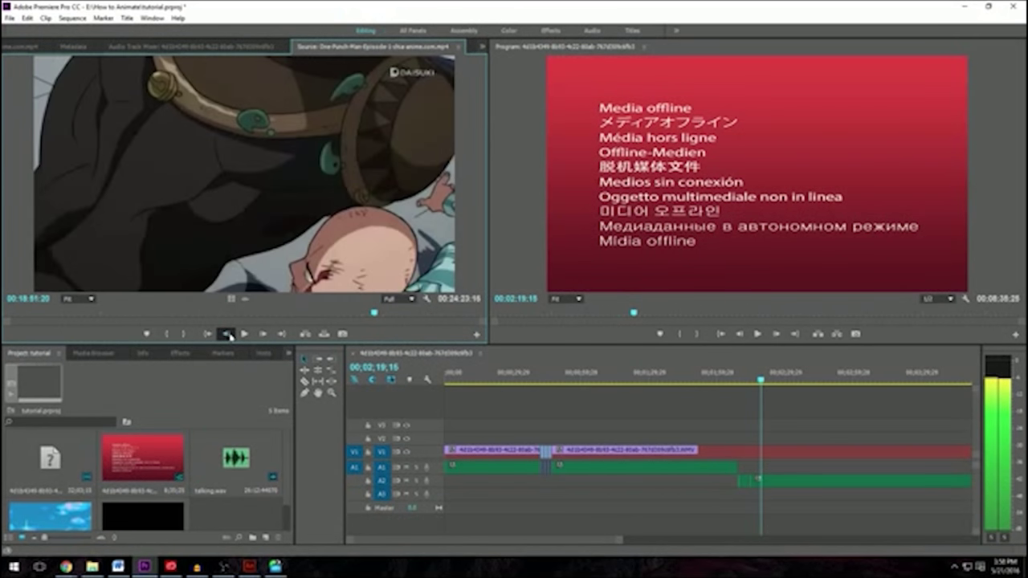
click(228, 334)
click(228, 334)
click(228, 334)
click(228, 334)
click(228, 334)
click(228, 334)
click(228, 334)
click(228, 334)
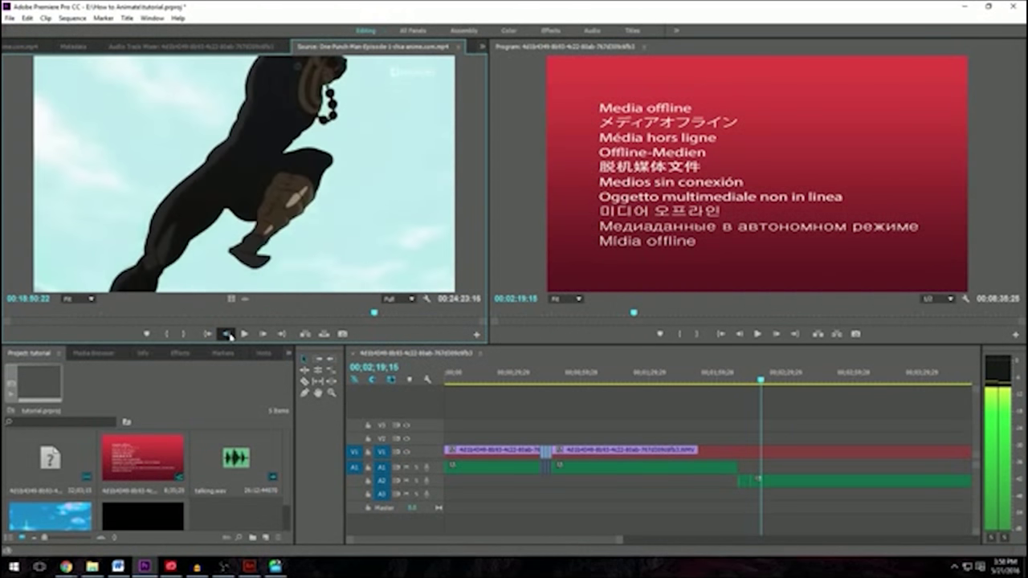
Step: Step back frame by frame to 00:18:50:00, in the overhead shot of the street
click(228, 334)
click(228, 334)
click(228, 334)
click(228, 334)
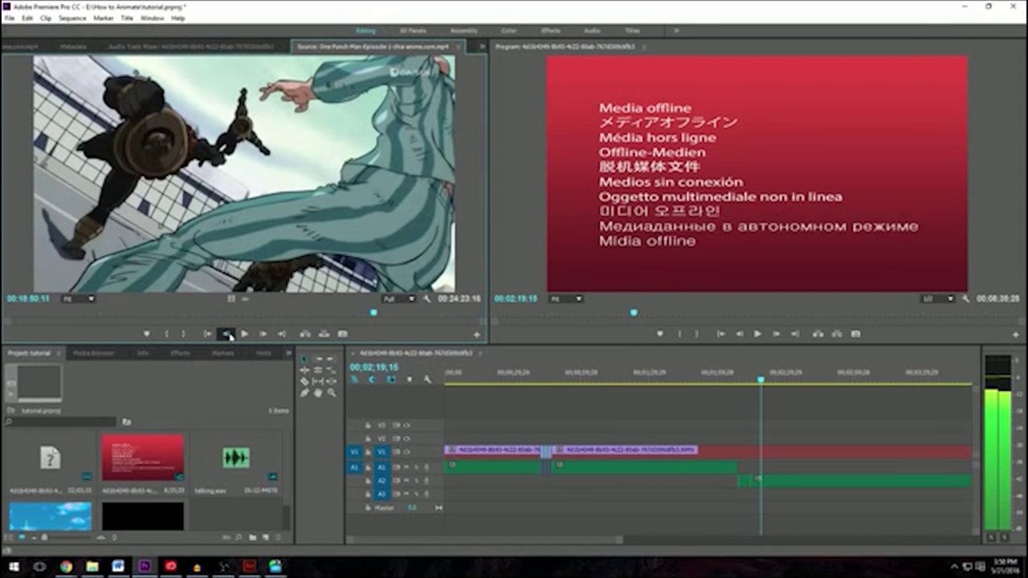
click(228, 334)
click(228, 334)
click(228, 334)
click(228, 334)
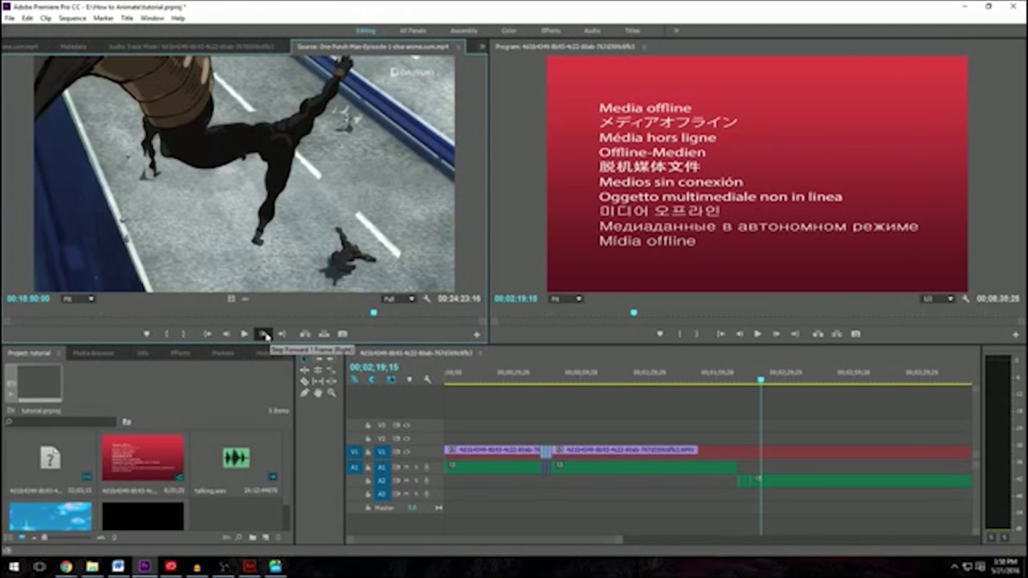
Step: Advance frame by frame to 00:18:50:04, examining how the small figures move across the road
click(265, 334)
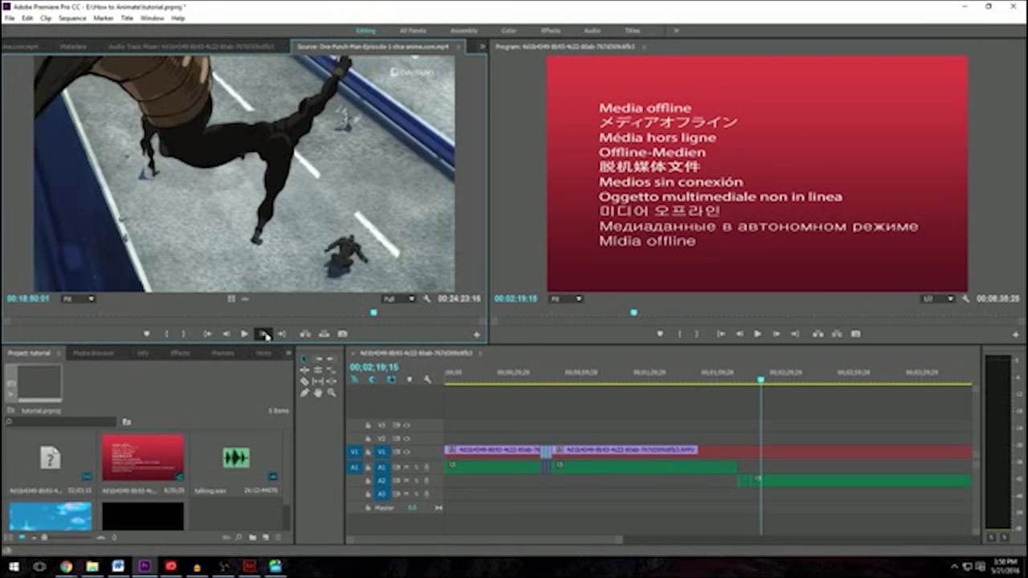
click(265, 334)
click(264, 334)
click(264, 333)
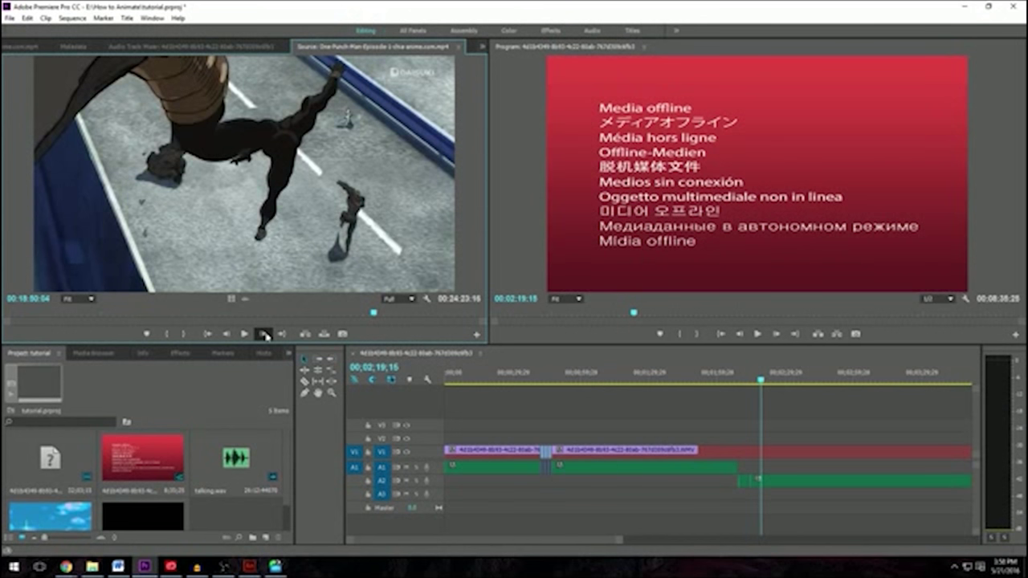
Step: Advance frame by frame to 00:18:50:12, examining how Saitama's pose changes in the pajama shot
click(264, 333)
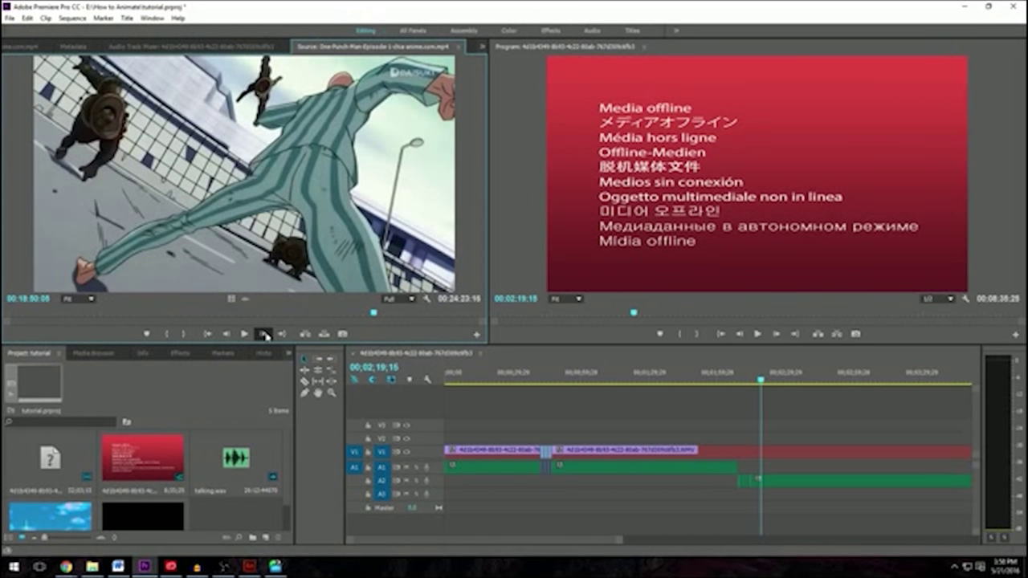
click(264, 334)
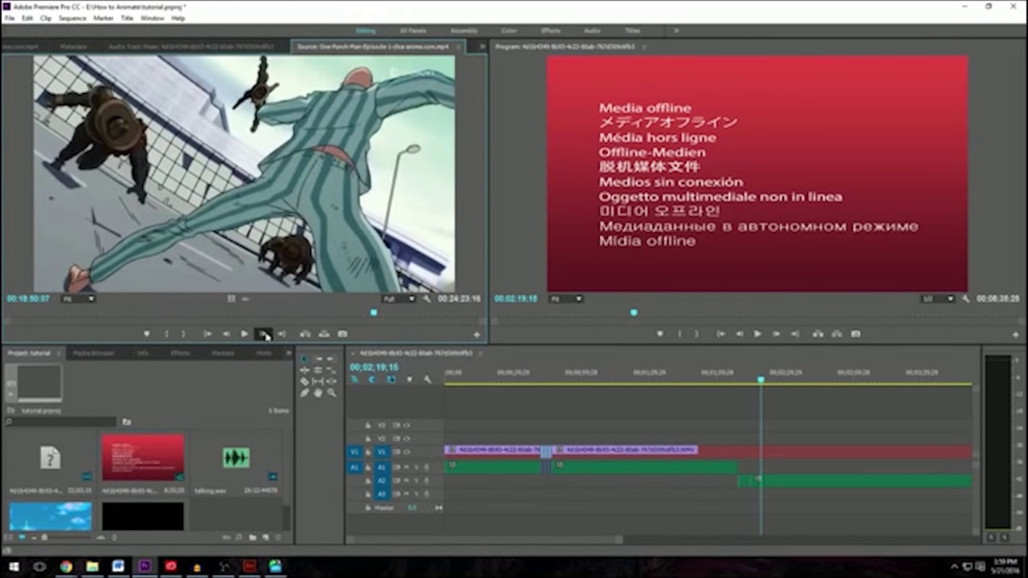
click(265, 334)
click(264, 334)
click(264, 334)
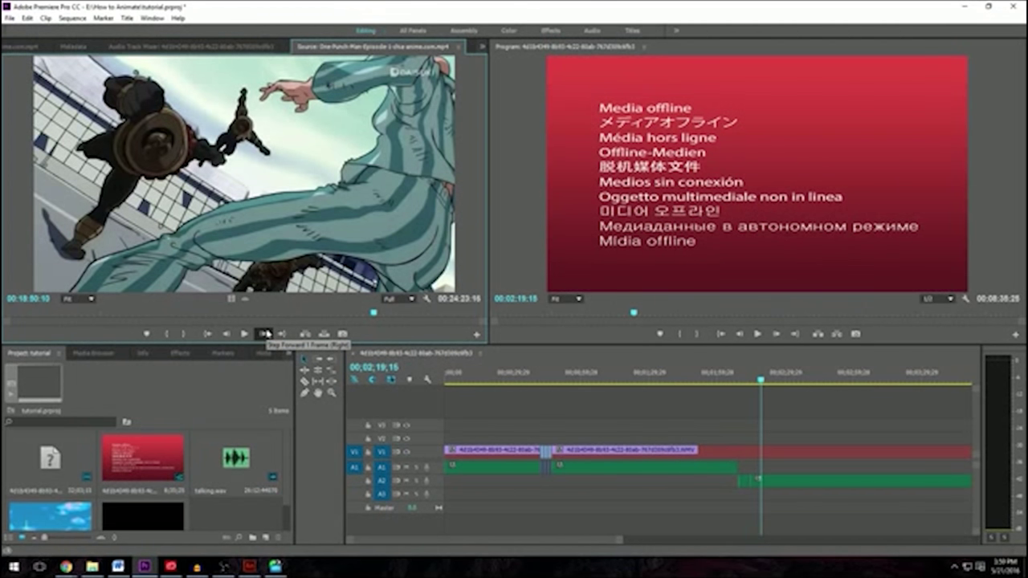
click(264, 333)
click(265, 333)
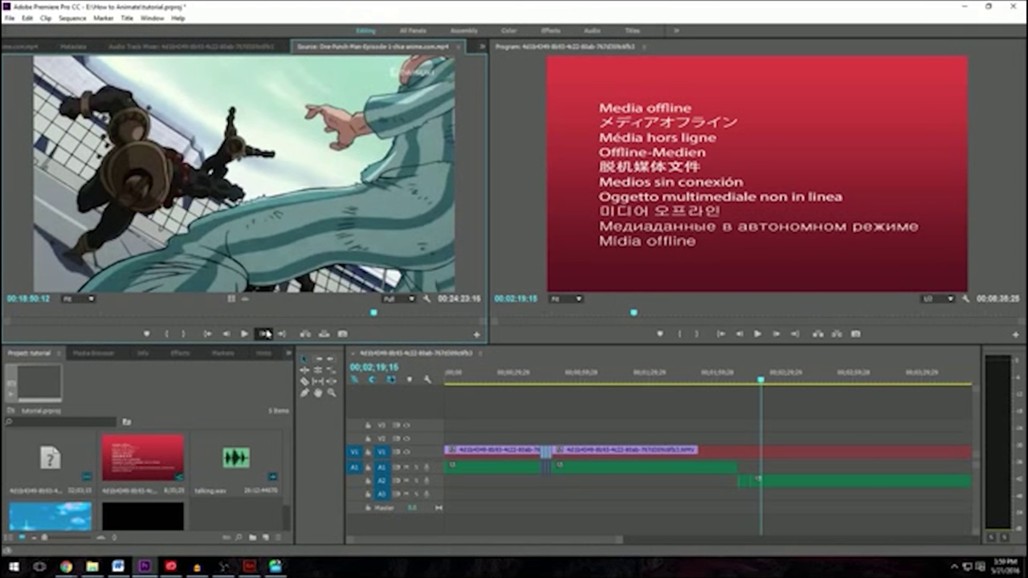
Step: Advance frame by frame to 00:18:50:22 to follow the cut to the leaping monster against the sky
click(266, 334)
click(266, 333)
click(266, 333)
click(266, 334)
click(266, 333)
click(266, 333)
click(265, 333)
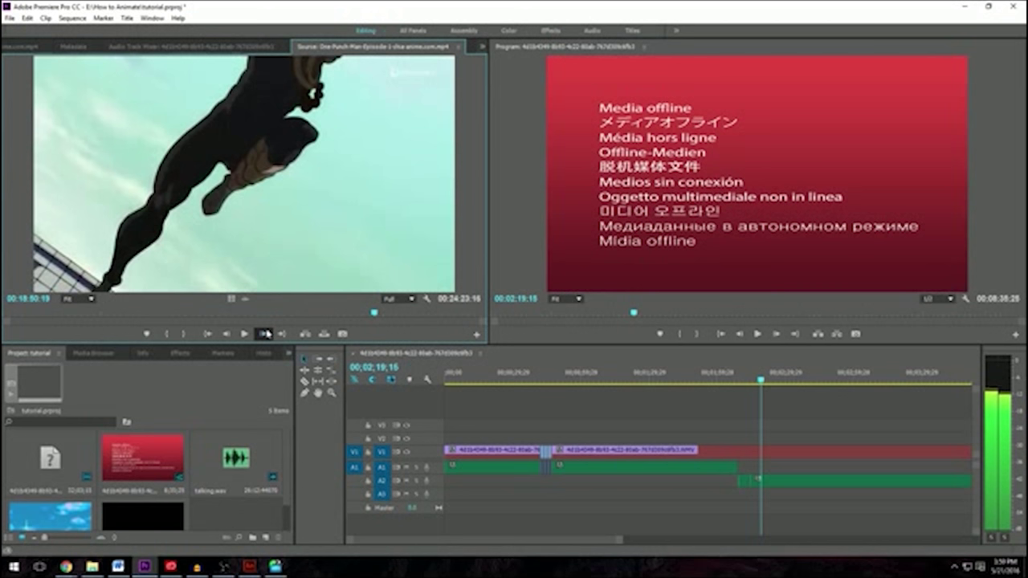
click(266, 333)
click(266, 333)
click(266, 333)
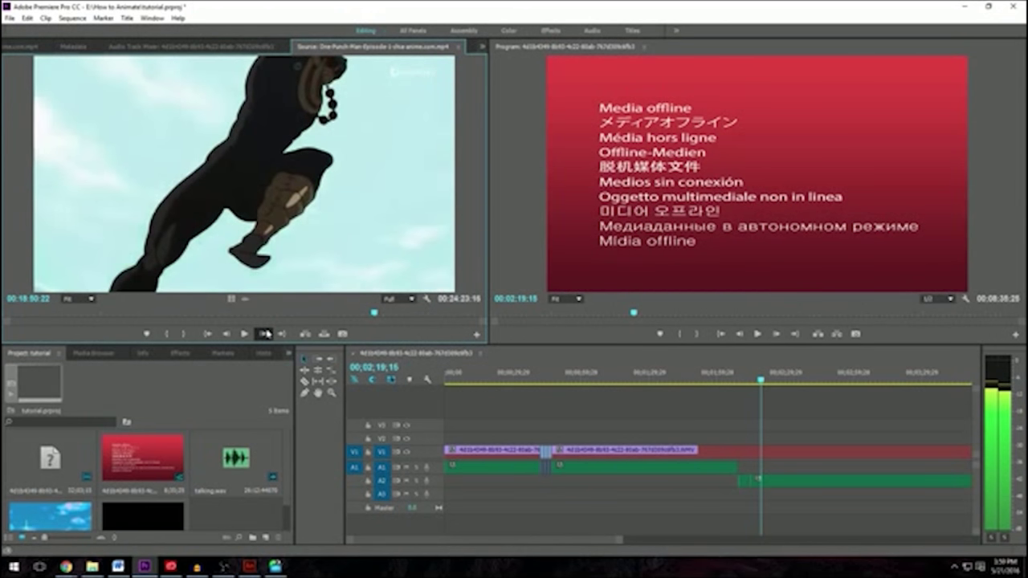
Step: Advance frame by frame to 00:18:51:04, examining the monster's wind-up in mid-air
click(266, 333)
click(266, 333)
click(265, 333)
click(266, 334)
click(265, 333)
click(265, 333)
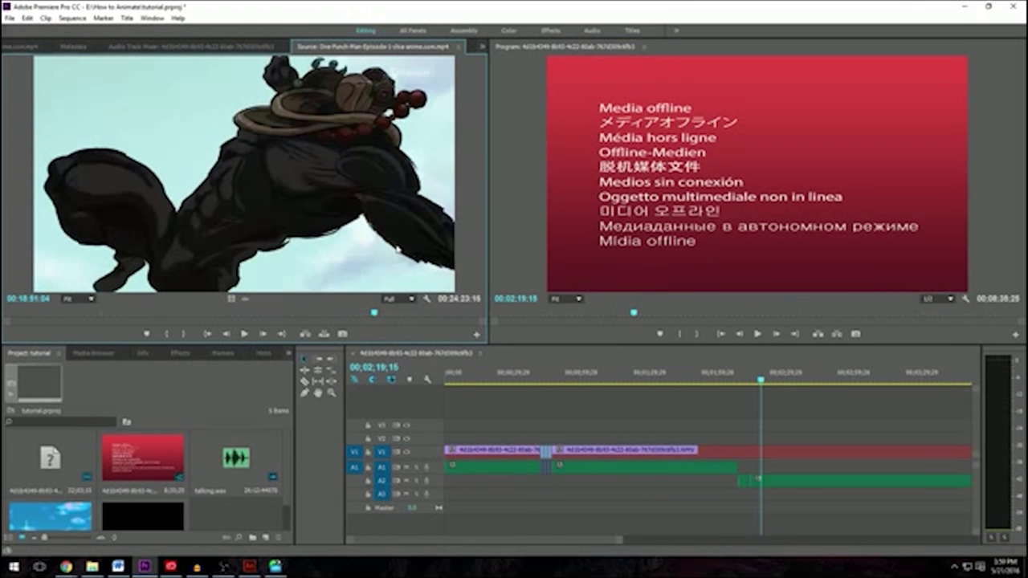
Step: Advance frame by frame to 00:18:51:10, examining how the monster's fist fills the shot with rough speed lines
click(263, 334)
click(263, 334)
click(263, 334)
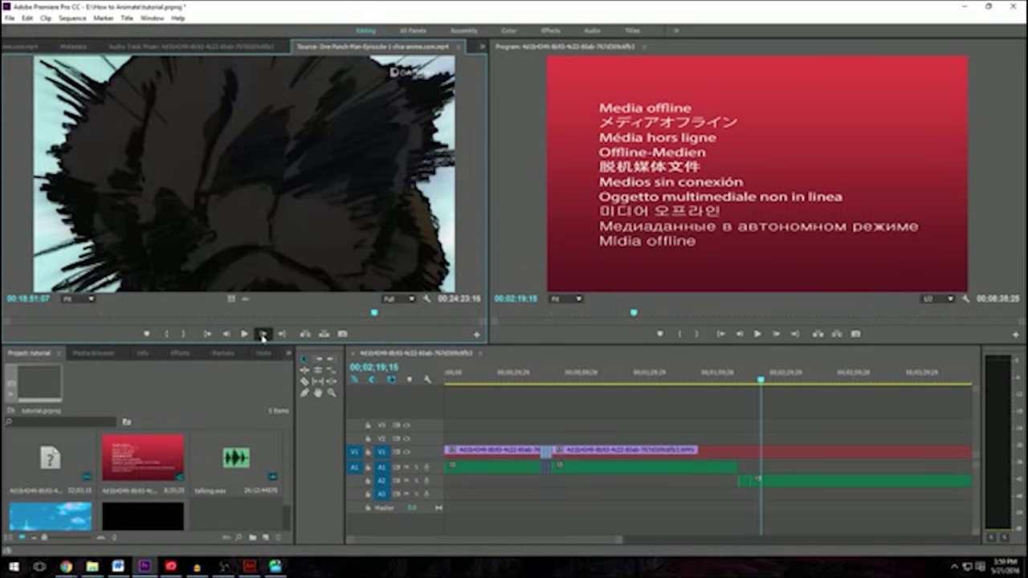
click(263, 334)
click(263, 334)
click(263, 334)
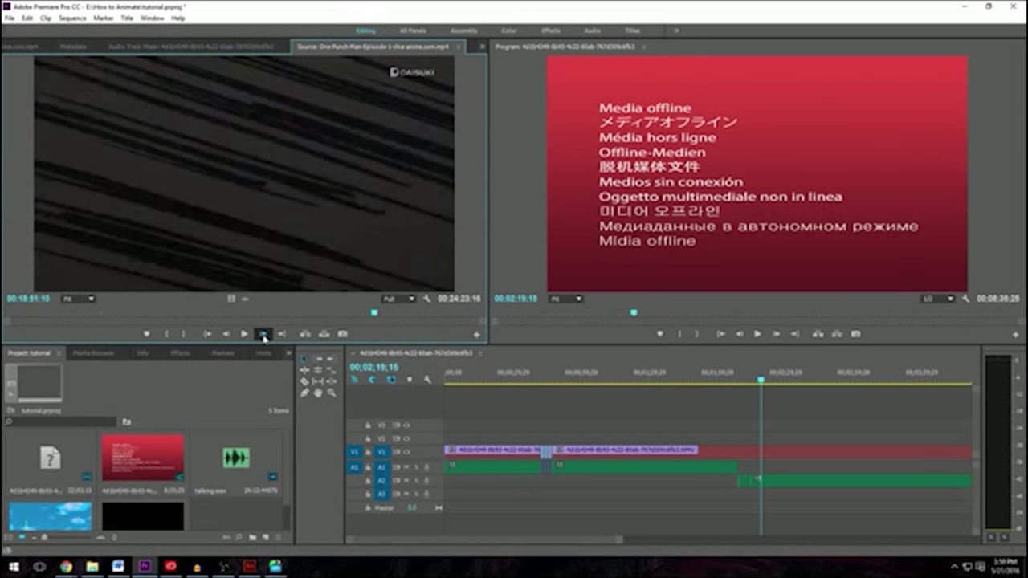
Step: Advance frame by frame past 00:18:51:14, examining how the monster's punch comes down on Saitama
click(264, 334)
click(264, 334)
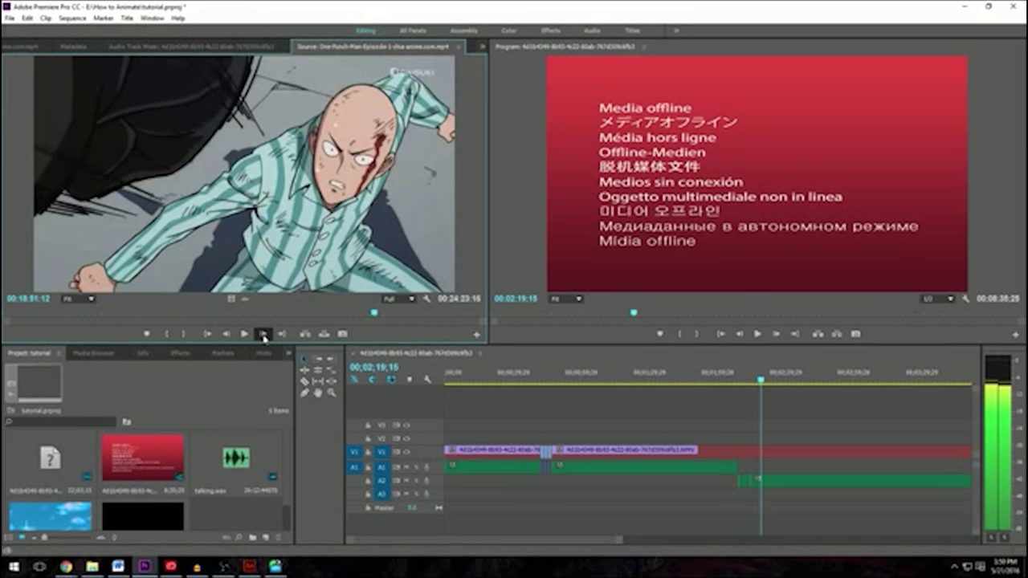
click(263, 334)
click(263, 334)
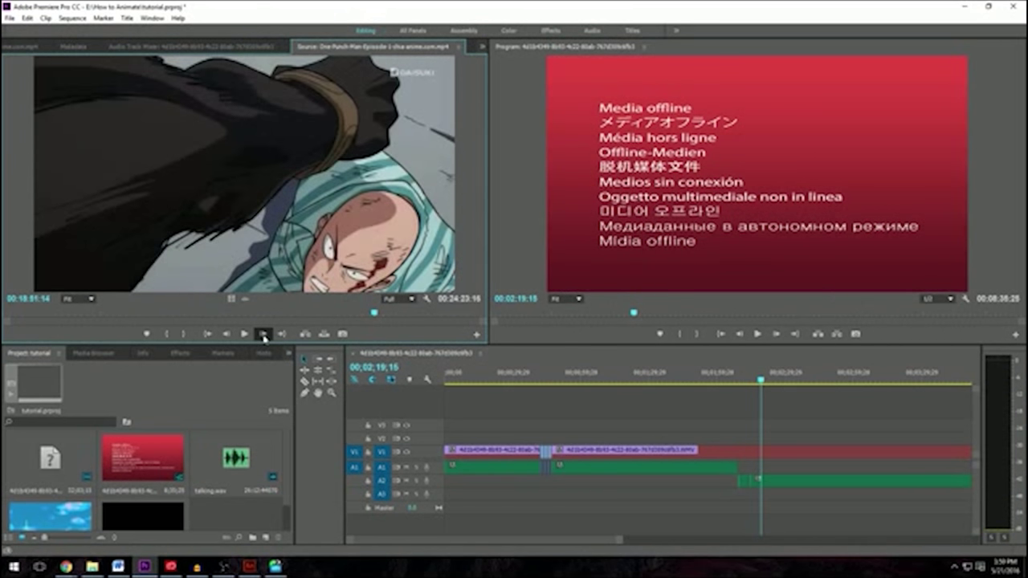
click(263, 334)
click(263, 334)
click(263, 334)
Step: Play on to the road crash, step back to 00:18:56:13, and advance to the white flash frame at 00:18:56:16
click(241, 334)
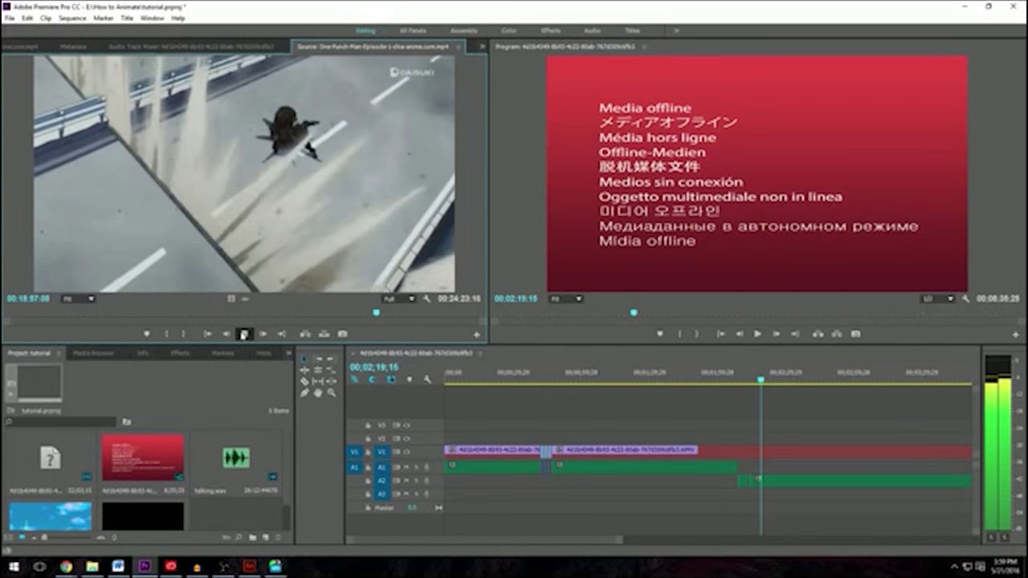
click(225, 334)
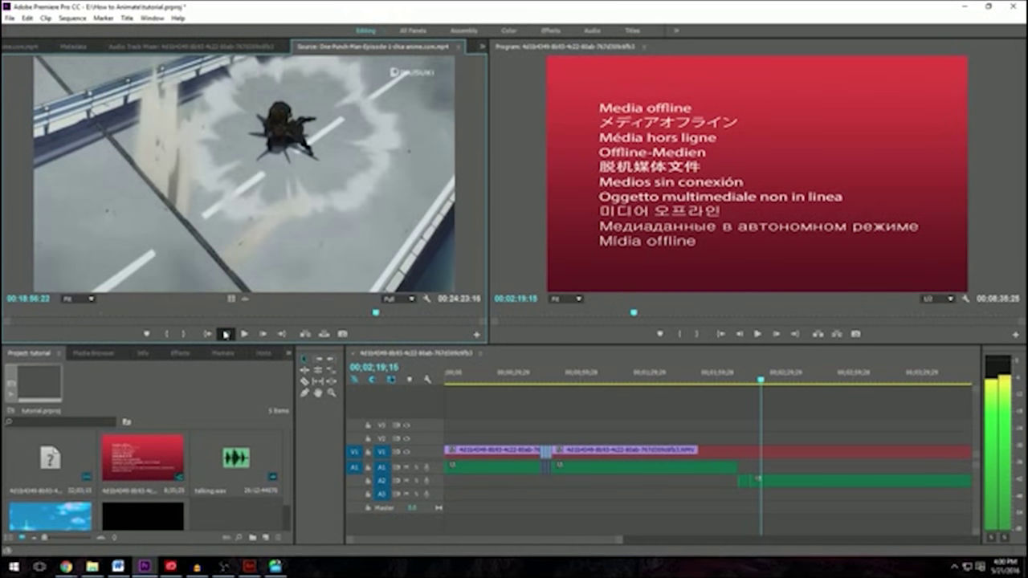
click(226, 334)
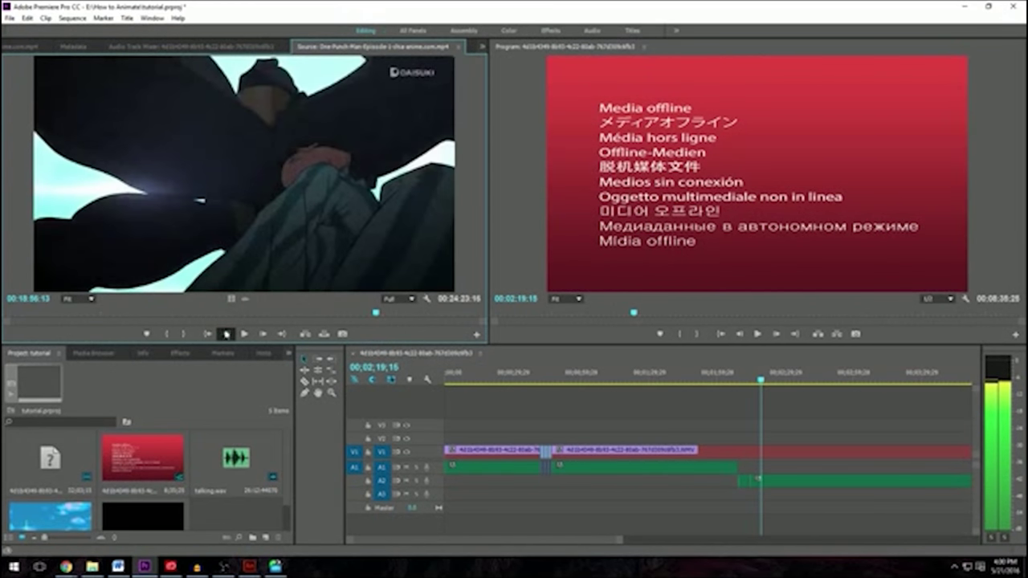
click(268, 335)
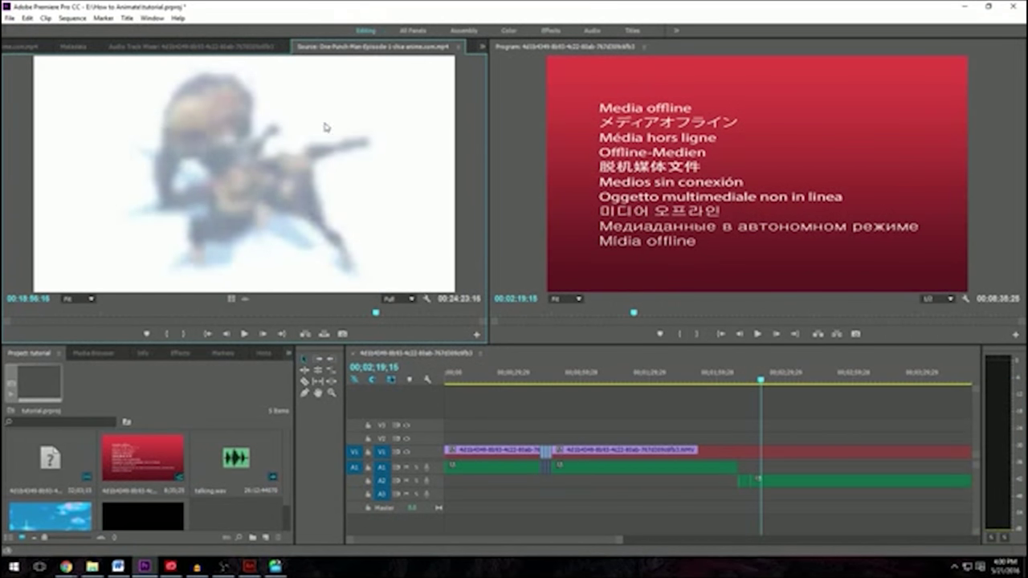
Step: Advance frame by frame from 00:18:56:17, examining the camera shake, expanding dust ring and rising debris of the road crash
click(264, 334)
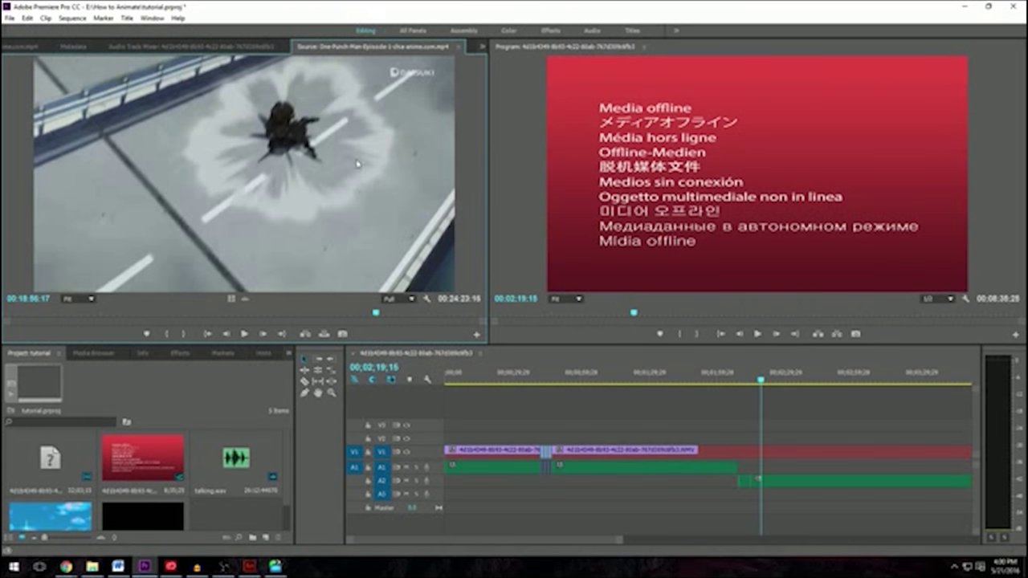
click(263, 334)
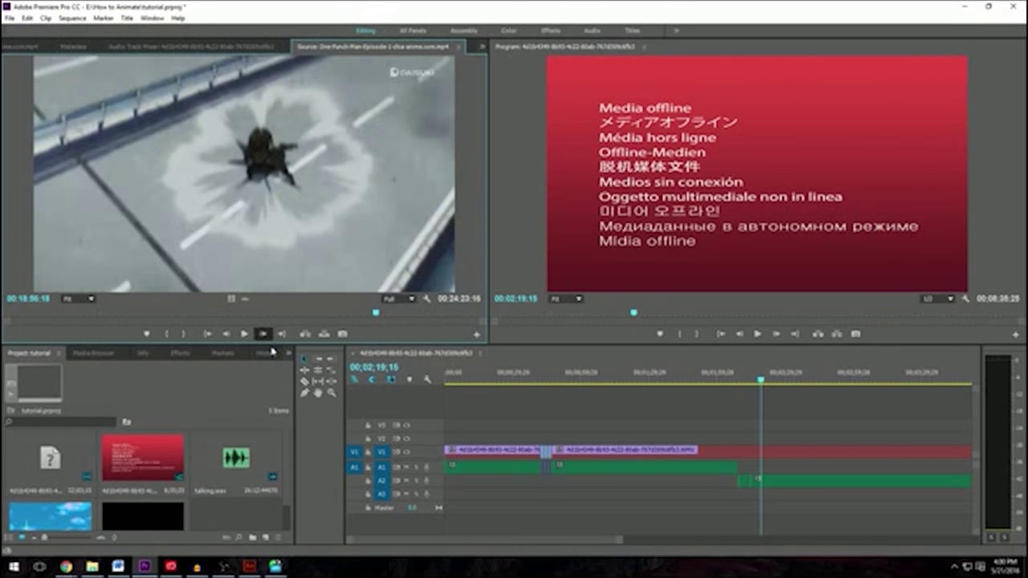
click(264, 334)
click(262, 334)
click(262, 334)
click(263, 334)
click(262, 334)
click(262, 334)
click(261, 334)
click(262, 334)
click(262, 334)
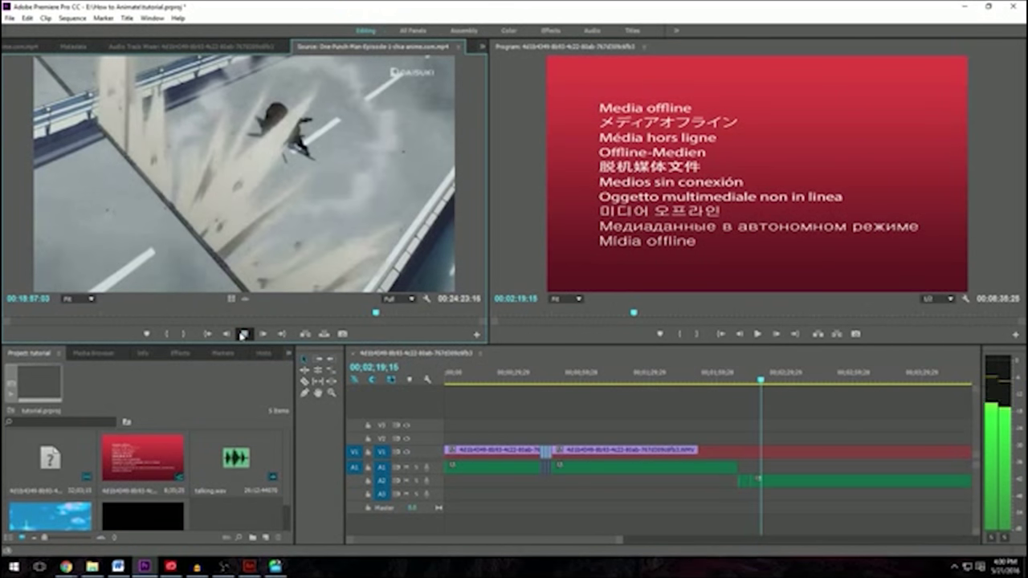
Step: Play the clip to 00:19:01:21 and step back frame by frame to 00:19:01:12, examining the monsters surrounding Saitama
click(244, 334)
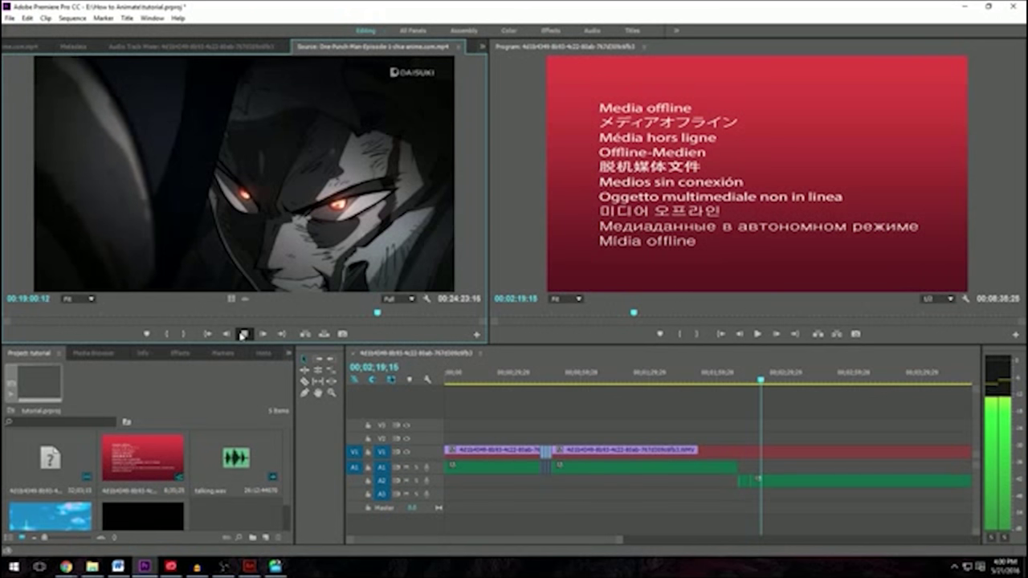
click(244, 334)
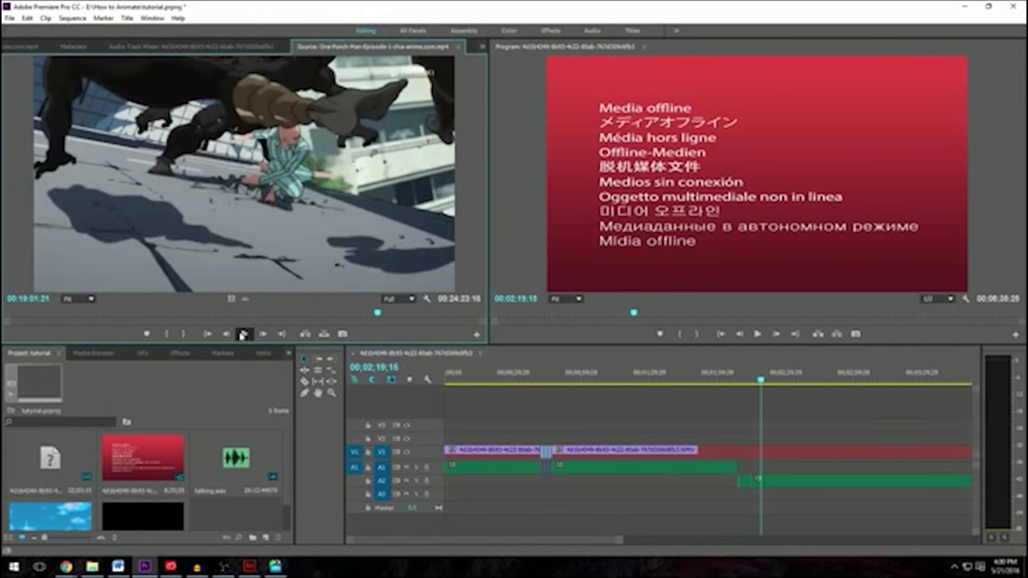
click(225, 334)
click(225, 334)
click(224, 334)
click(225, 334)
click(224, 334)
click(225, 334)
click(225, 334)
click(225, 334)
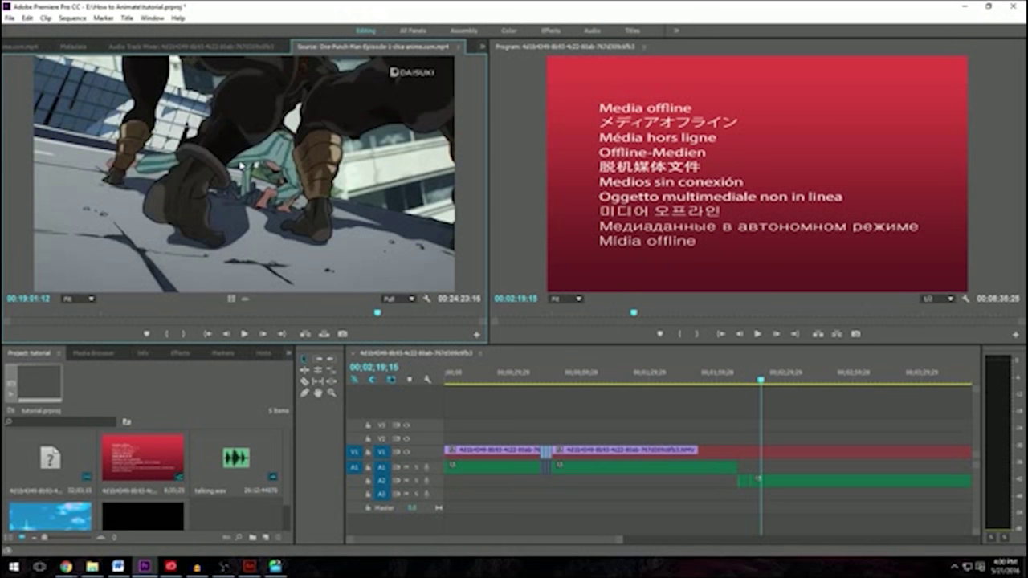
Step: Switch to the Goku vs Saitama animation file, browse its scenes up to Scene 26, and view the face punch at frame 8
click(963, 7)
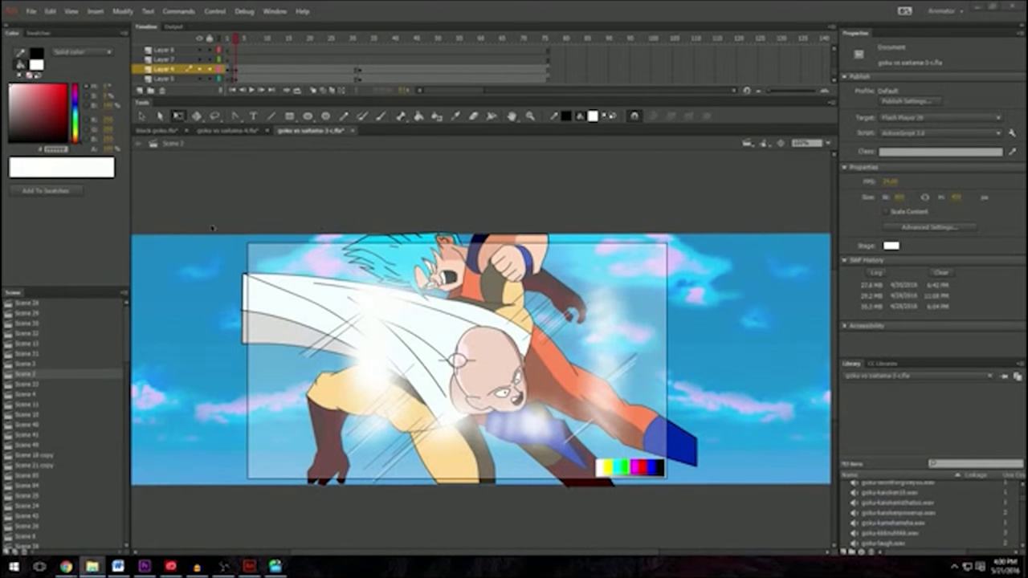
click(42, 384)
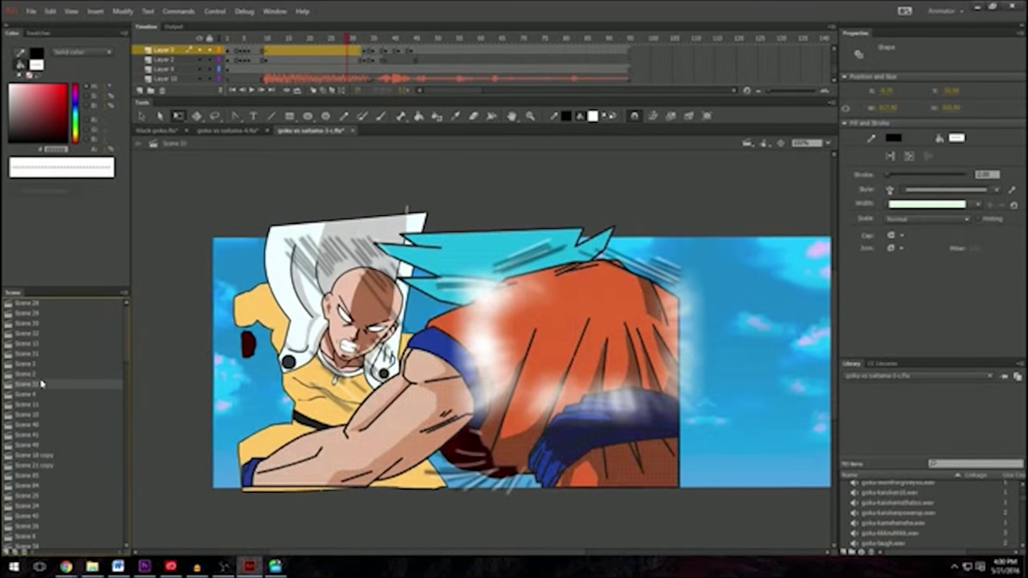
click(51, 485)
click(45, 505)
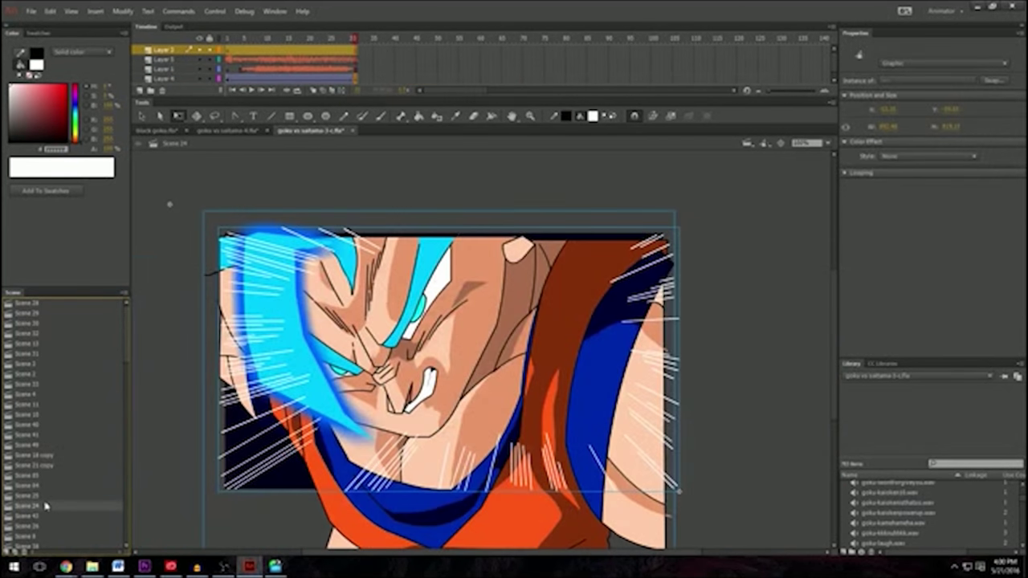
click(40, 527)
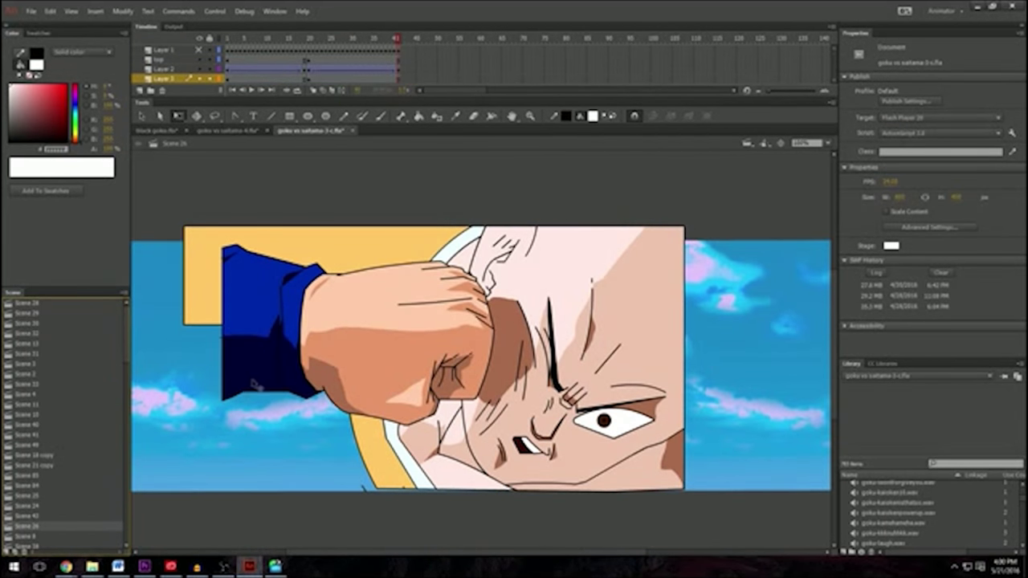
click(257, 63)
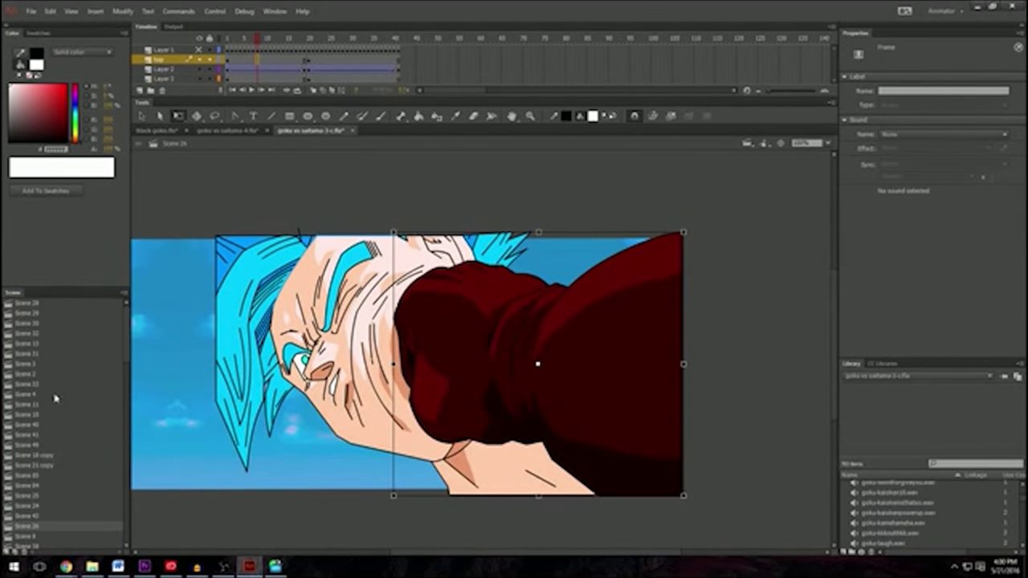
Step: Browse from Scene 8 to Scene 45 and examine the small fighters in the rocky landscape
click(34, 537)
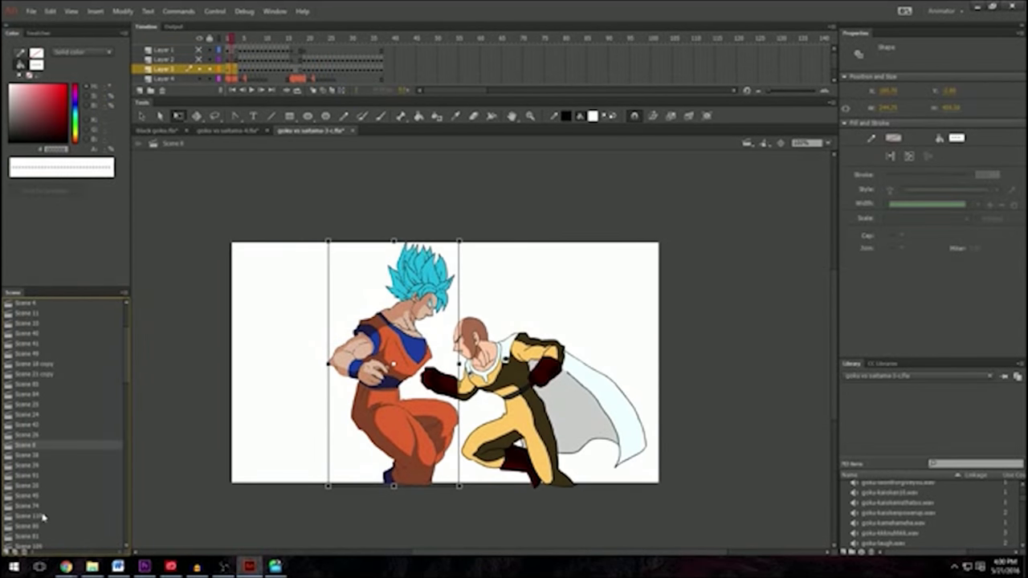
click(43, 487)
click(39, 497)
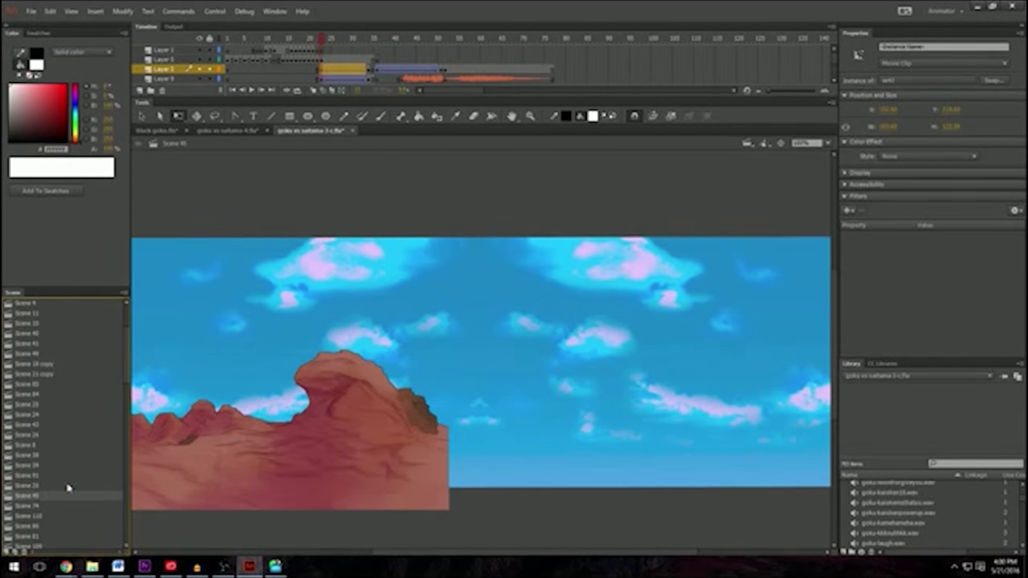
drag(411, 553, 319, 540)
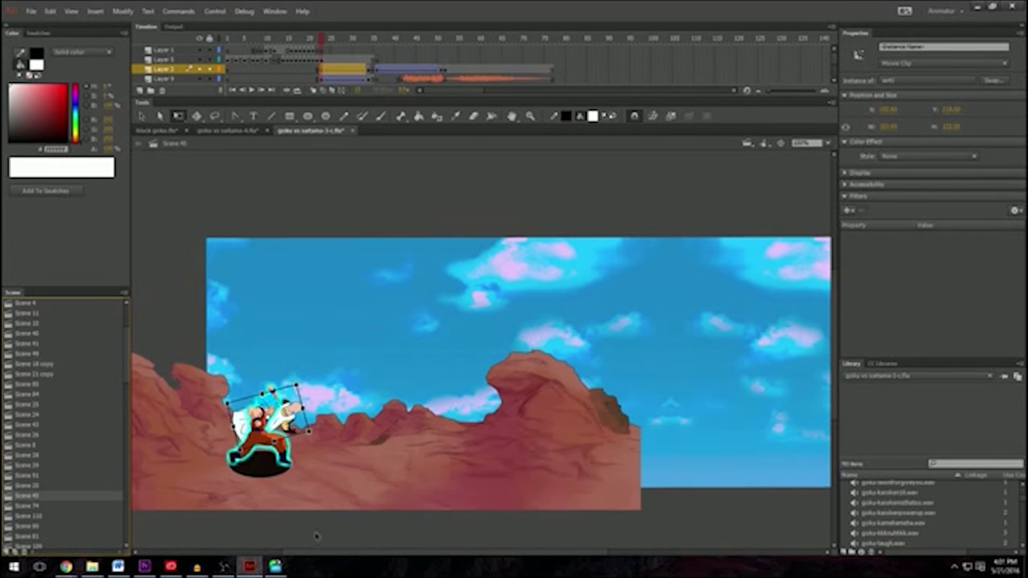
click(497, 180)
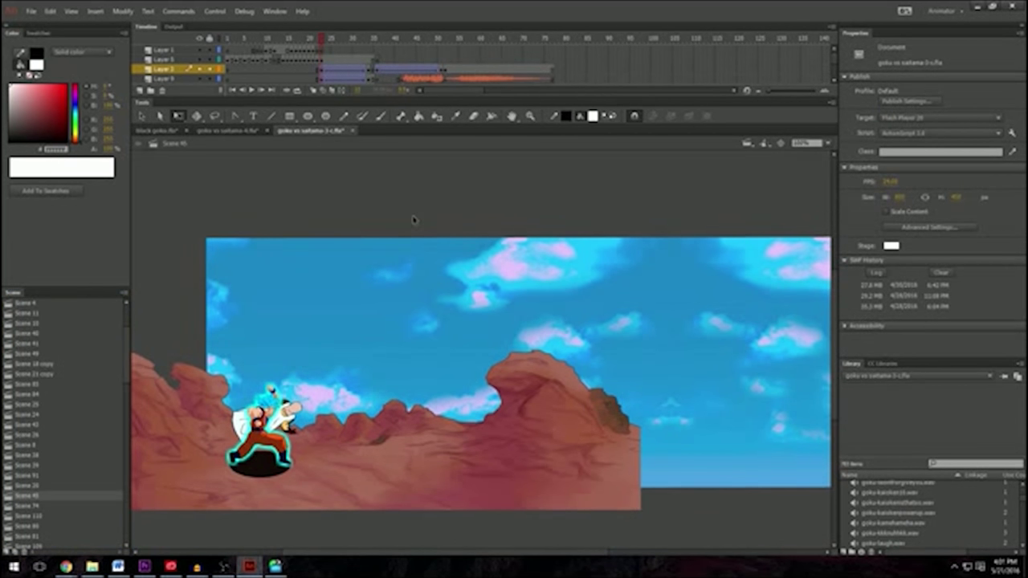